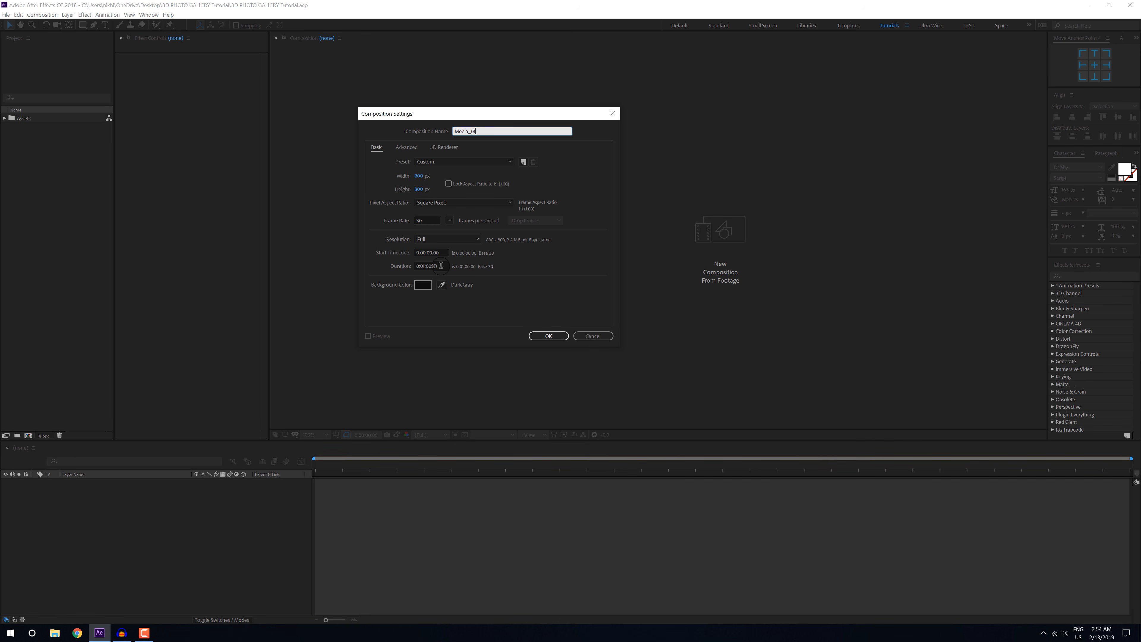
Step: Create the 800 x 800 px composition Media_01 and add a full-frame, unfilled rectangle with a white 30 px stroke
left_click(556, 336)
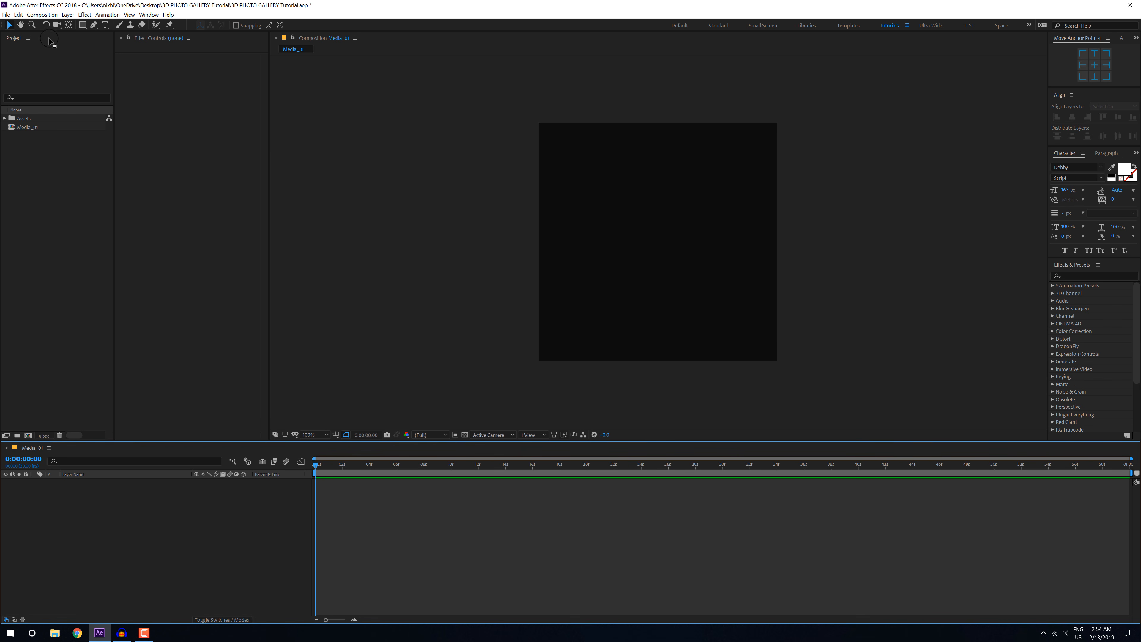
left_click(83, 25)
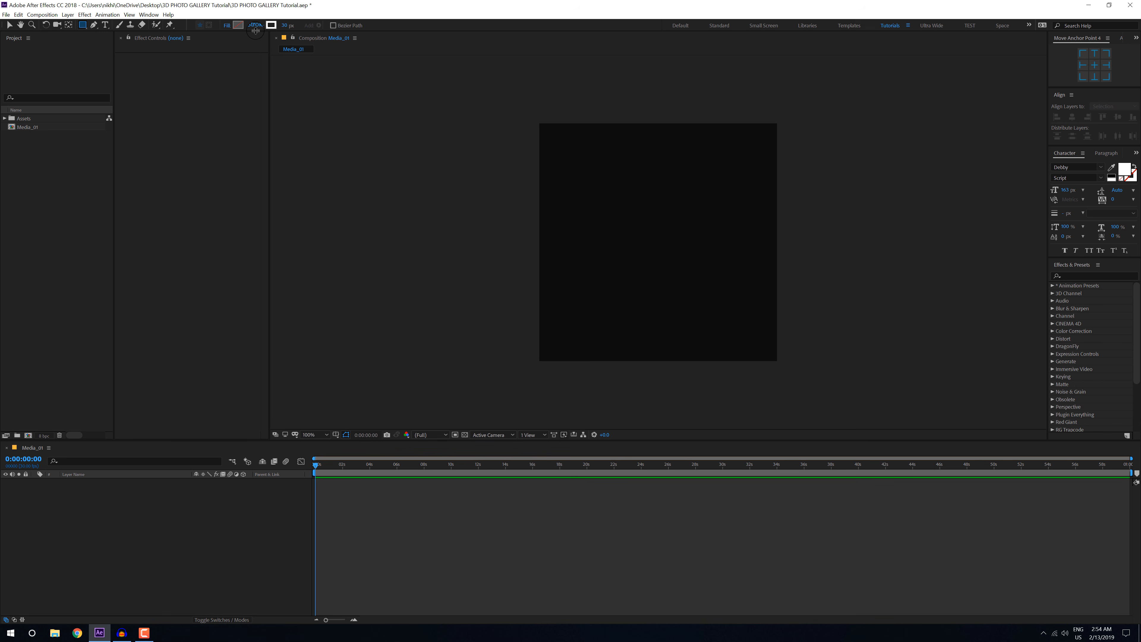
left_click(289, 26)
left_click(94, 486)
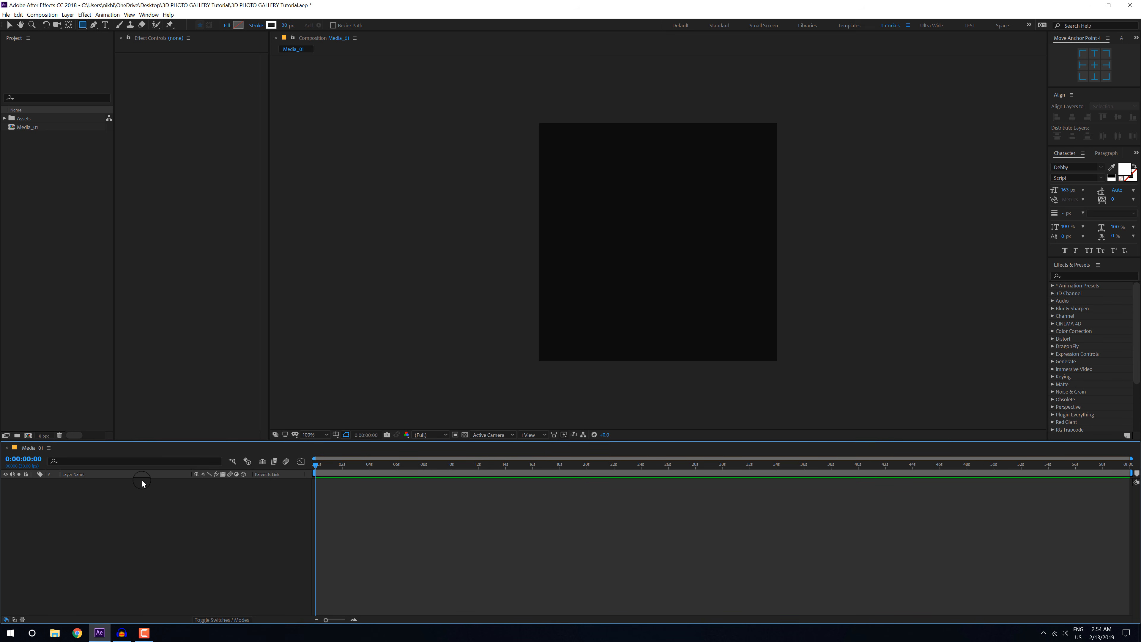
double_click(82, 26)
key("v")
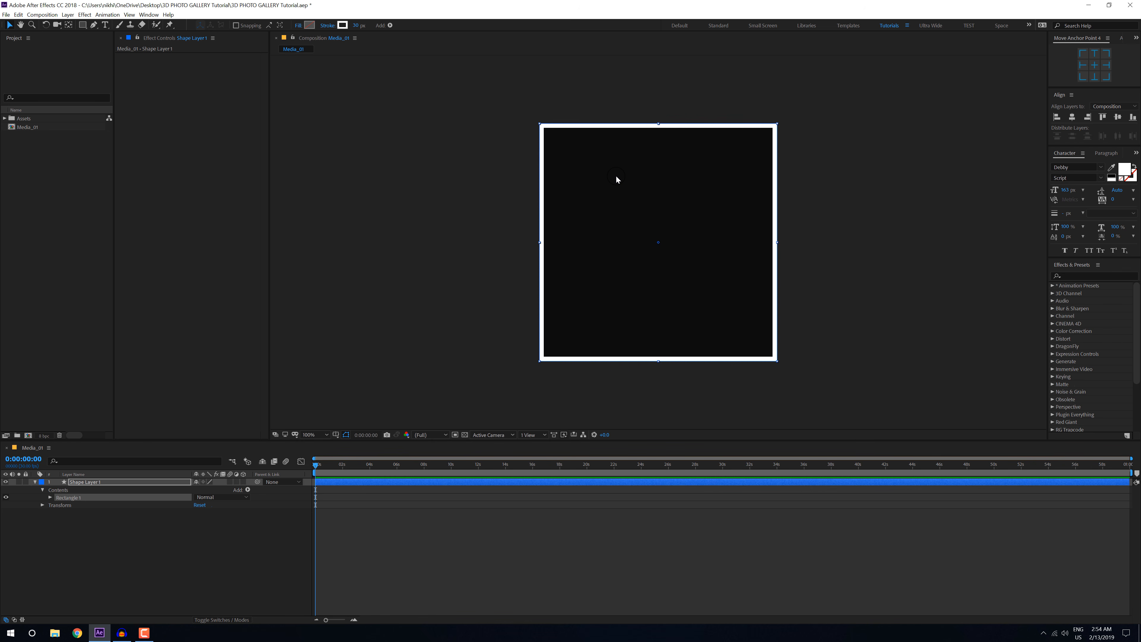
left_click(34, 482)
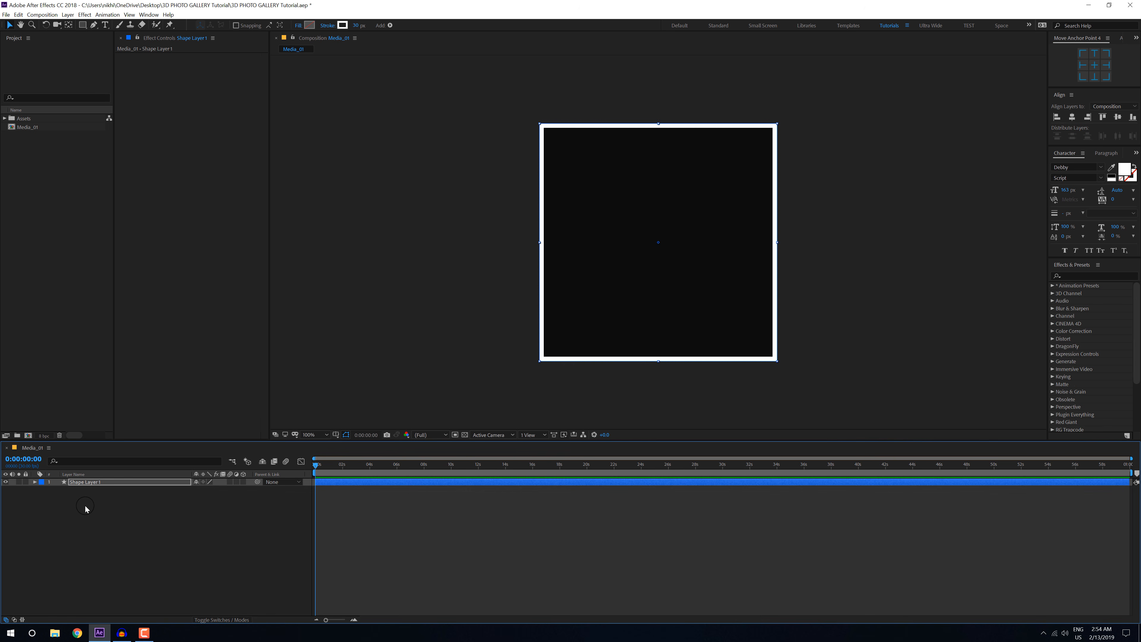
left_click(85, 510)
Step: Add a text layer reading PHOTOFRAME near the upper edge of the rectangular frame
left_click(107, 25)
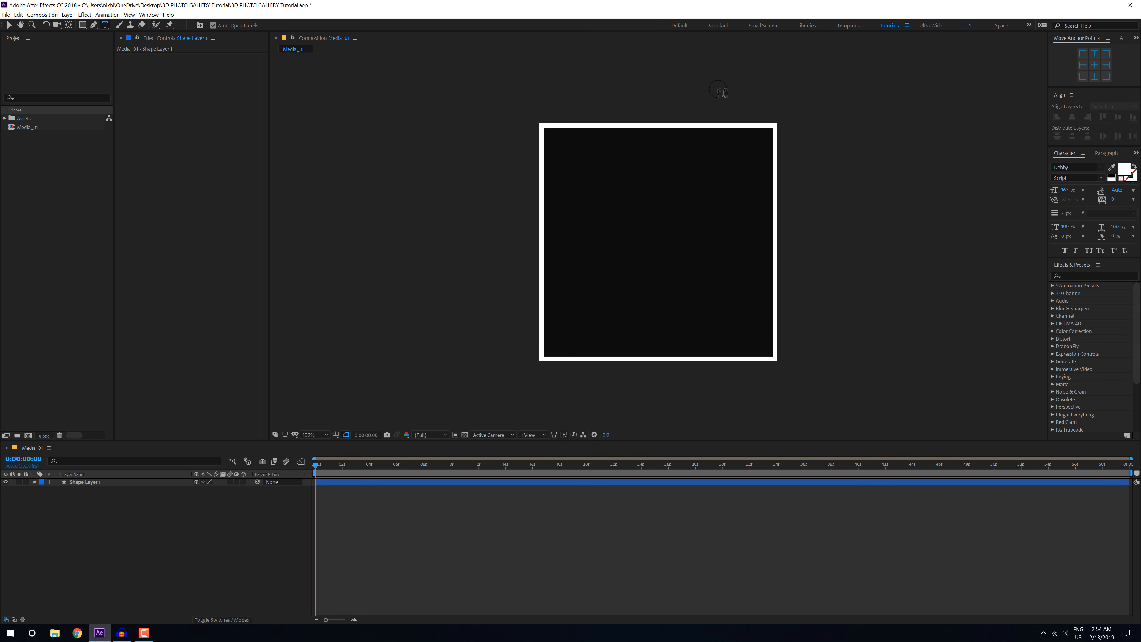
scroll(728, 104, "up", 1)
left_click_drag(712, 162, 661, 333)
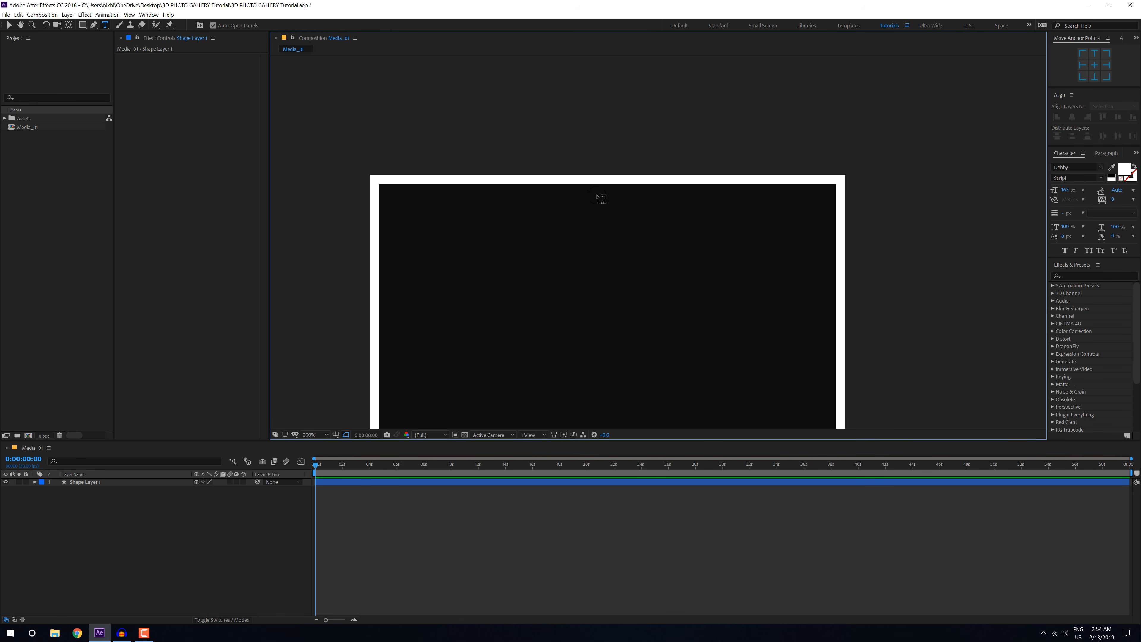
left_click(600, 214)
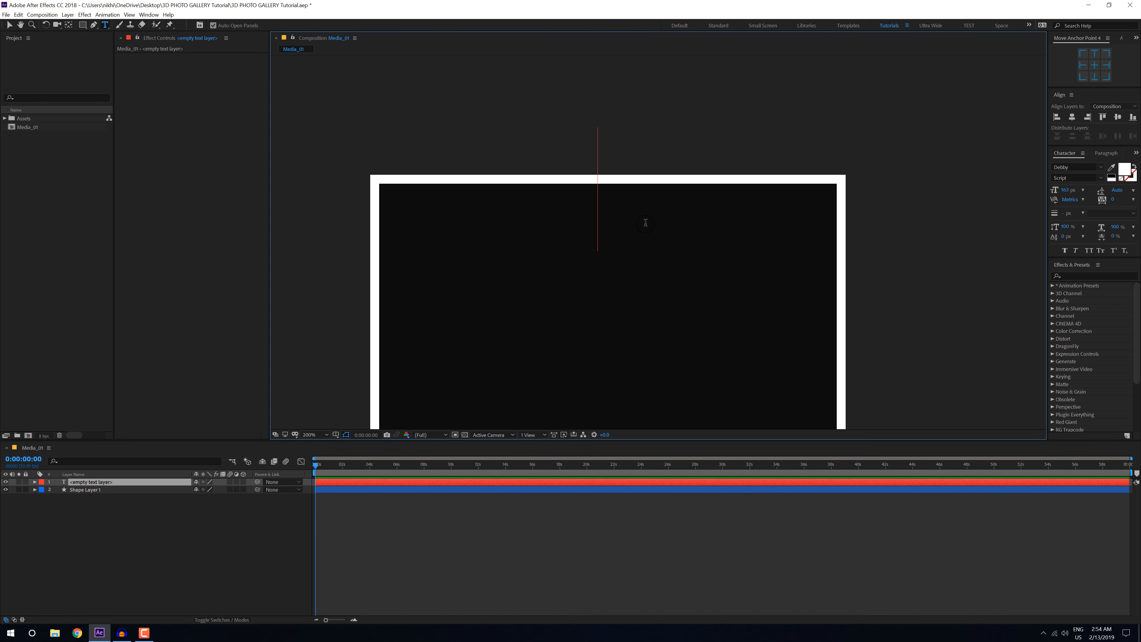
type("PHOTO")
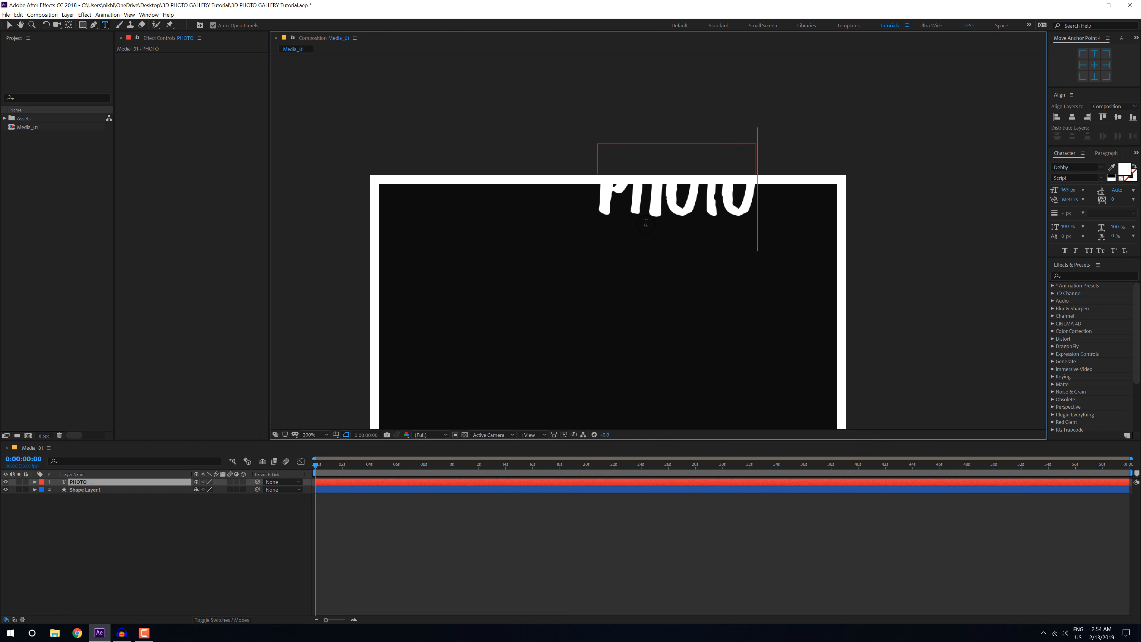
type("FRAME")
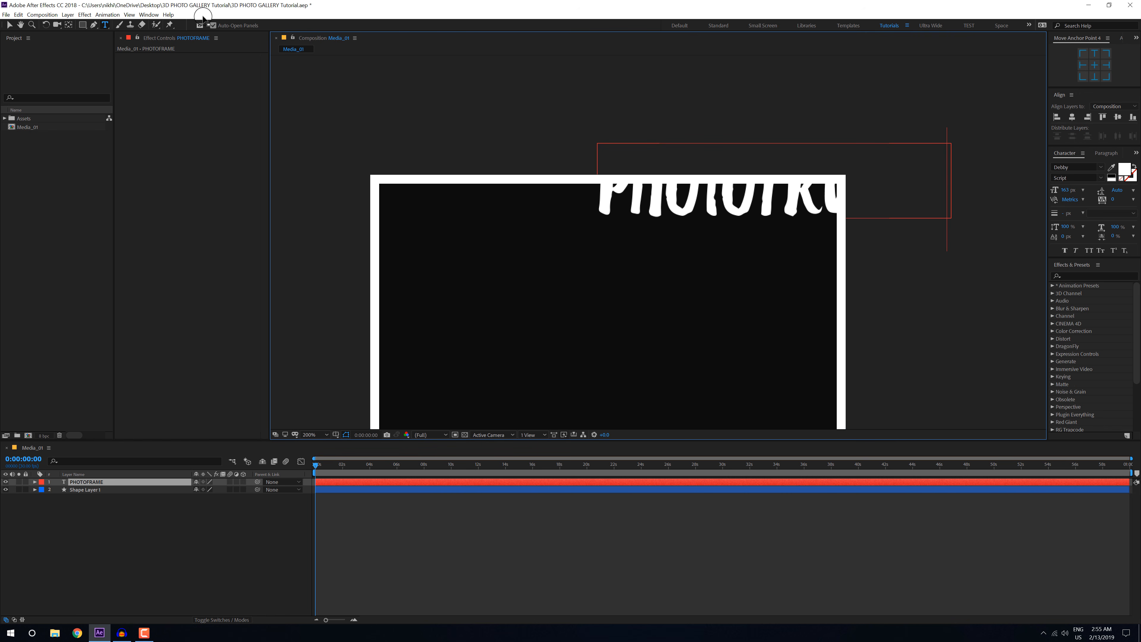
left_click(9, 24)
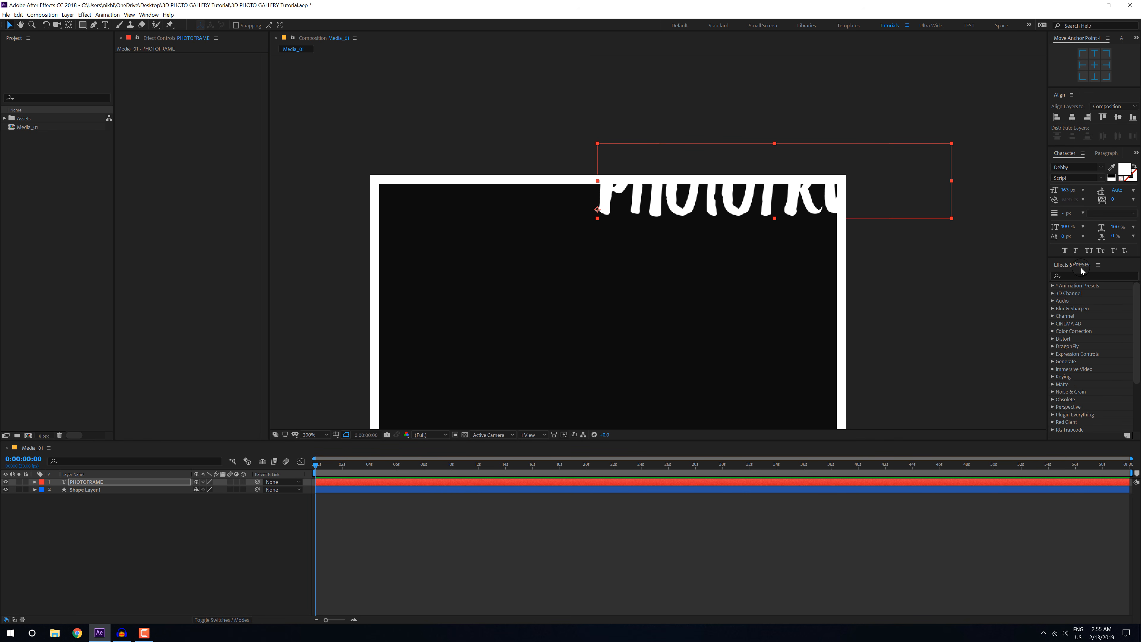
Step: Set the PHOTOFRAME text to the Nexa Black font, reduce its size to about 13 px and widen the tracking to about 360
left_click(1076, 165)
type("N")
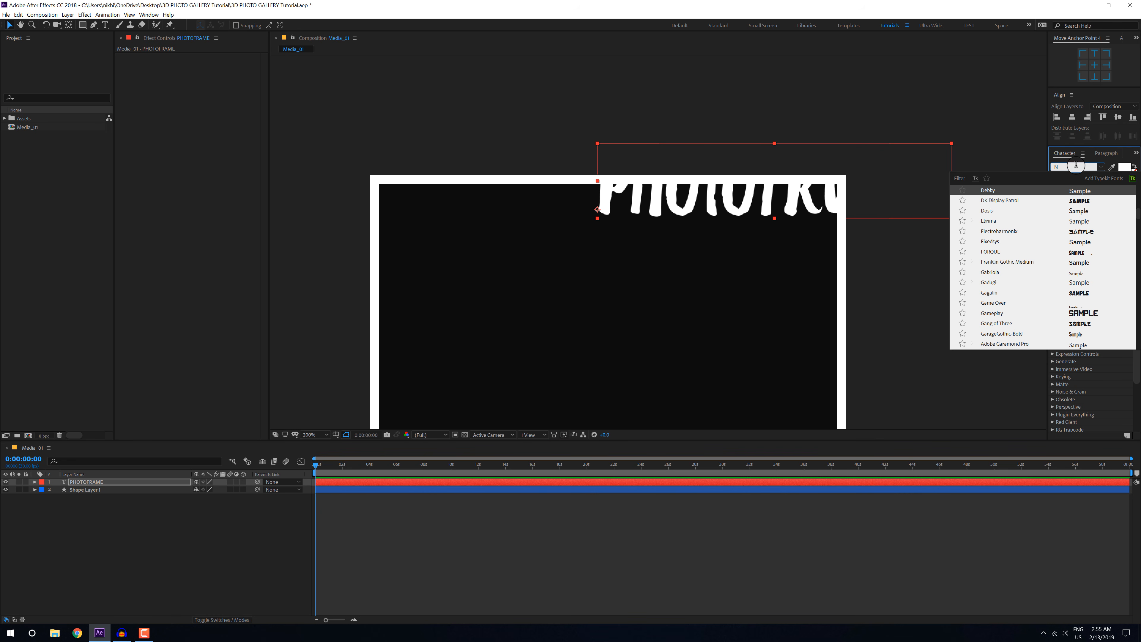
type("EX")
left_click(1000, 189)
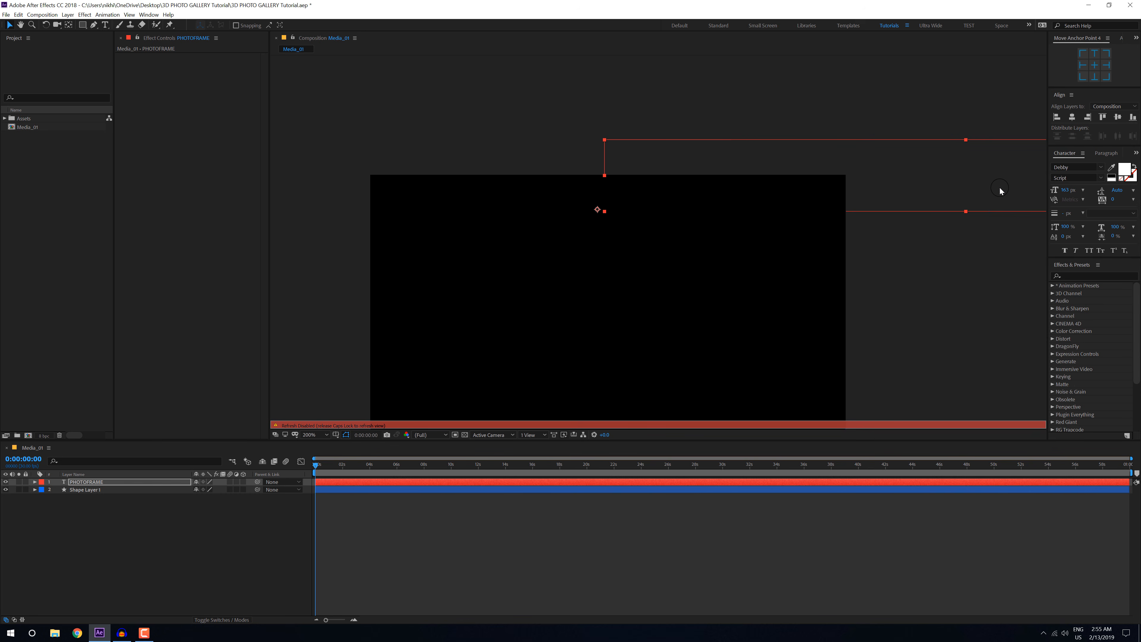
key("Caps_Lock")
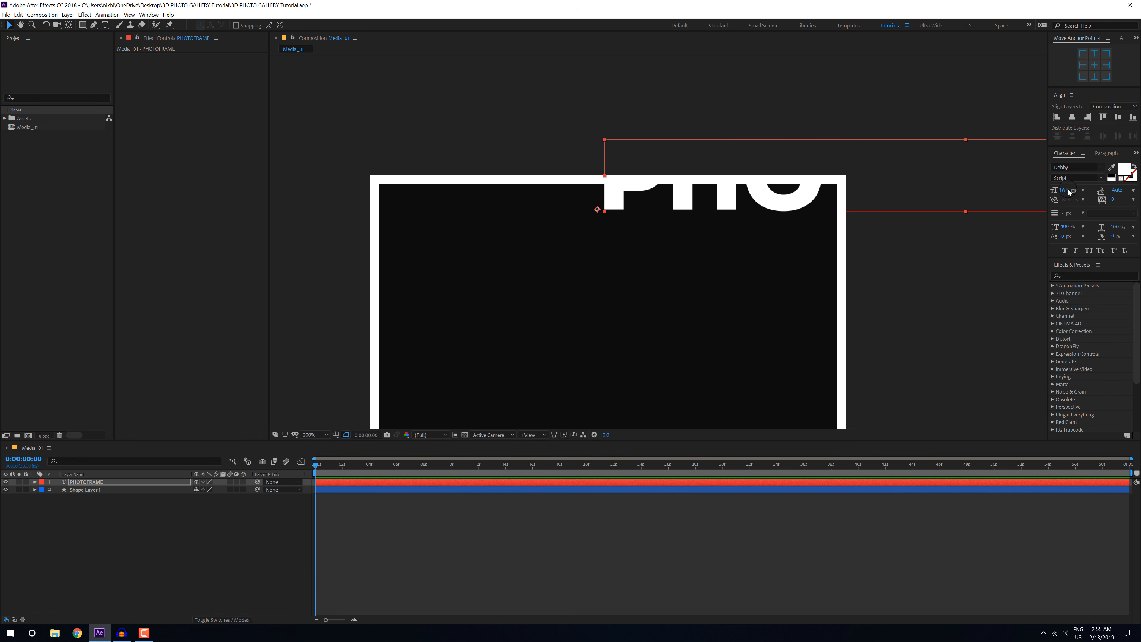
left_click_drag(1068, 192, 970, 198)
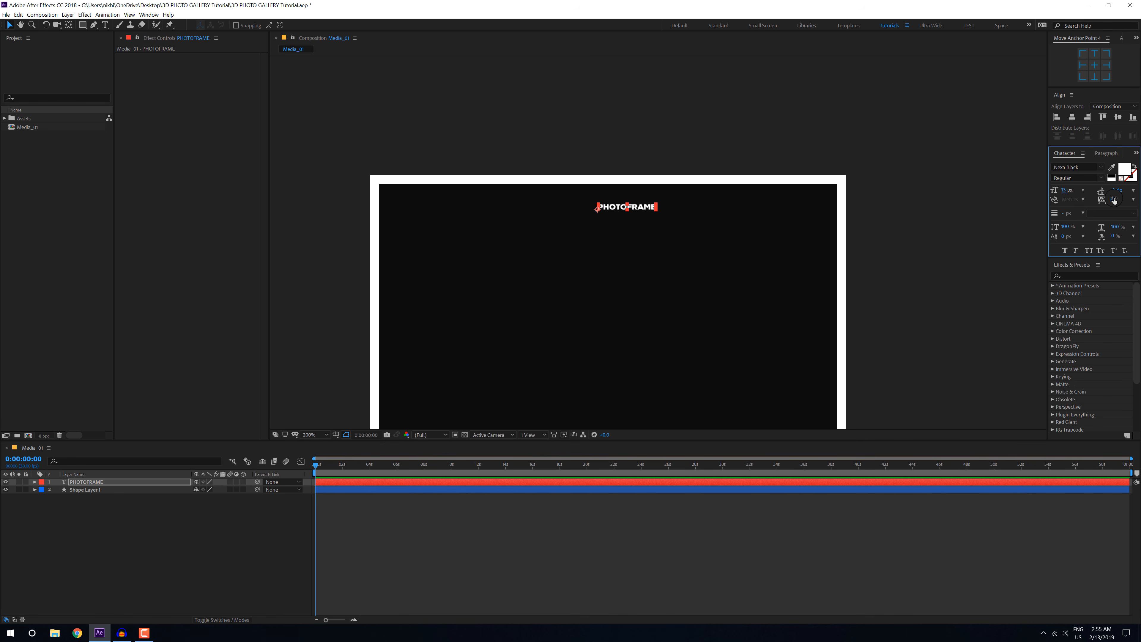
left_click_drag(1116, 198, 1140, 158)
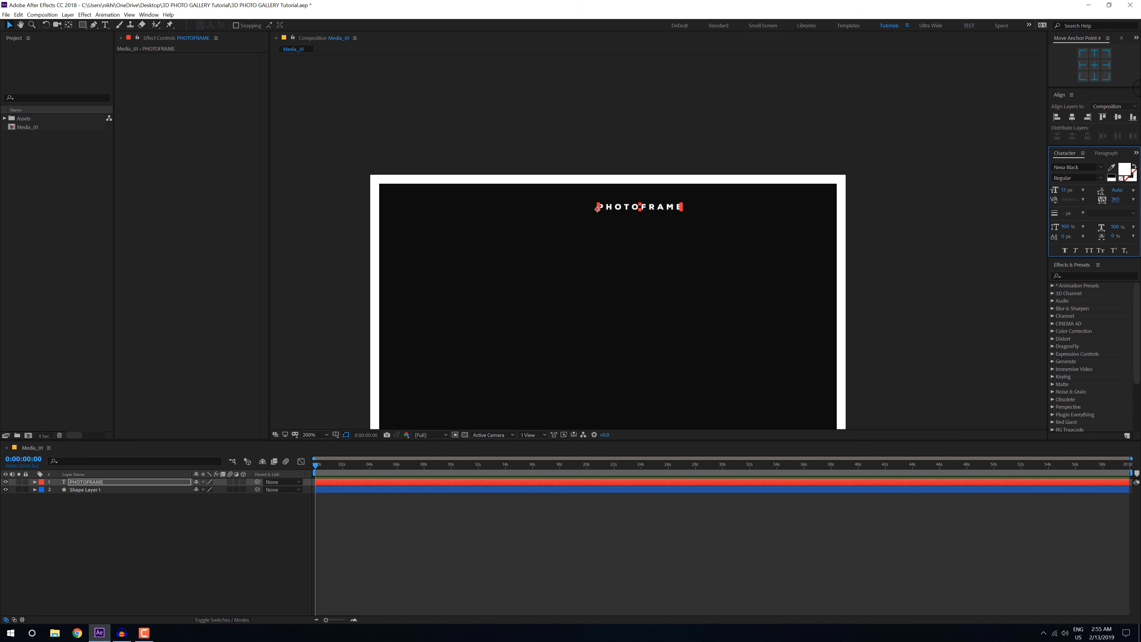
Step: Colour the PHOTOFRAME text black (000000) and move it onto the upper white border near its right end
left_click(1127, 169)
type("000000")
left_click_drag(331, 203, 736, 217)
left_click(828, 229)
left_click_drag(667, 209, 817, 181)
Step: Set the PHOTOFRAME text to 12 px Nexa Bold and nudge it slightly left within the upper border
left_click(1063, 191)
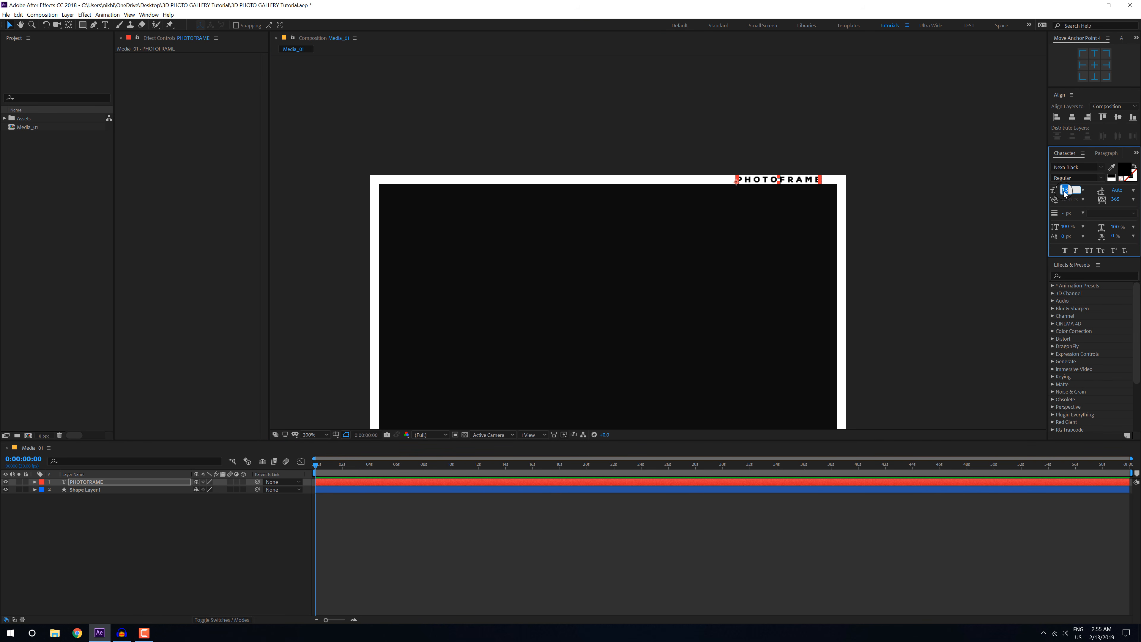
type("12")
key("Return")
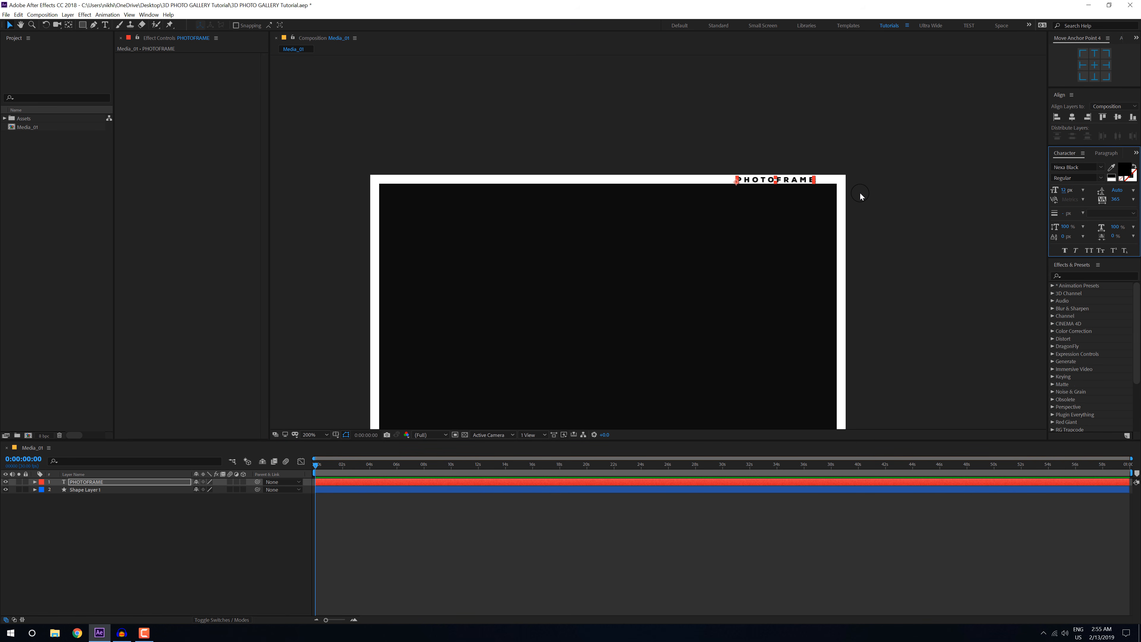
scroll(821, 189, "up", 2)
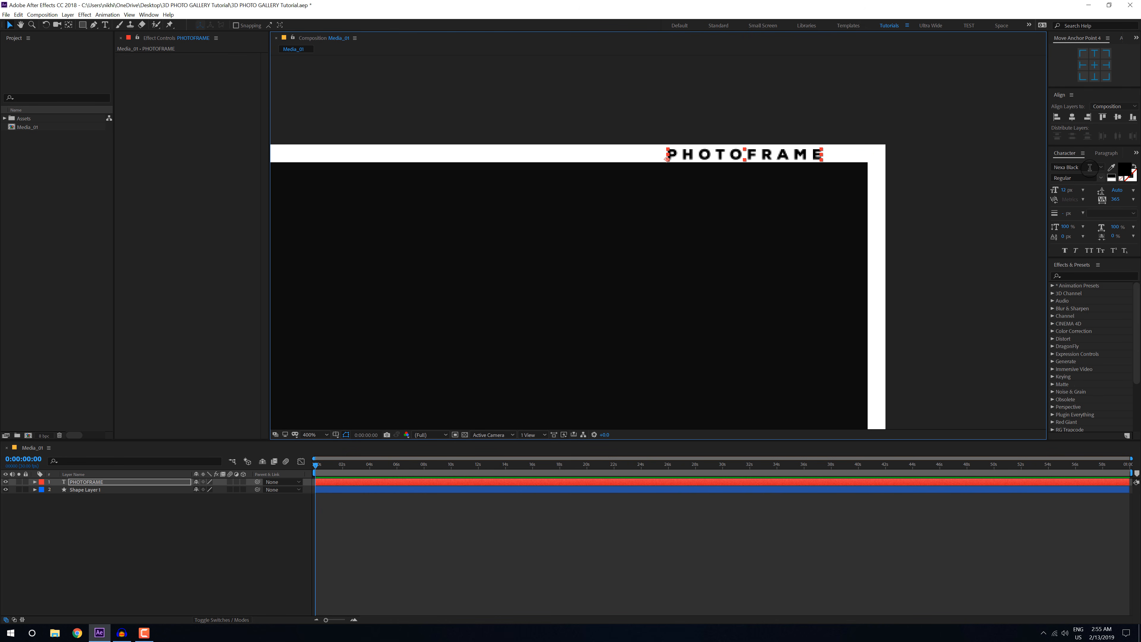
left_click(1090, 168)
type("nex")
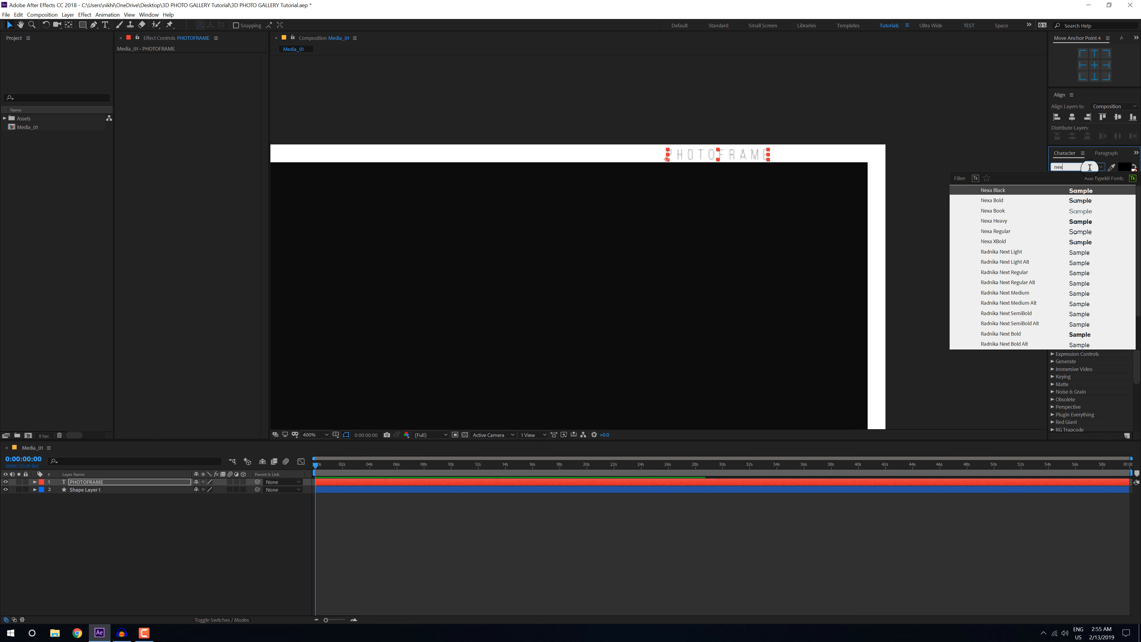
left_click(998, 201)
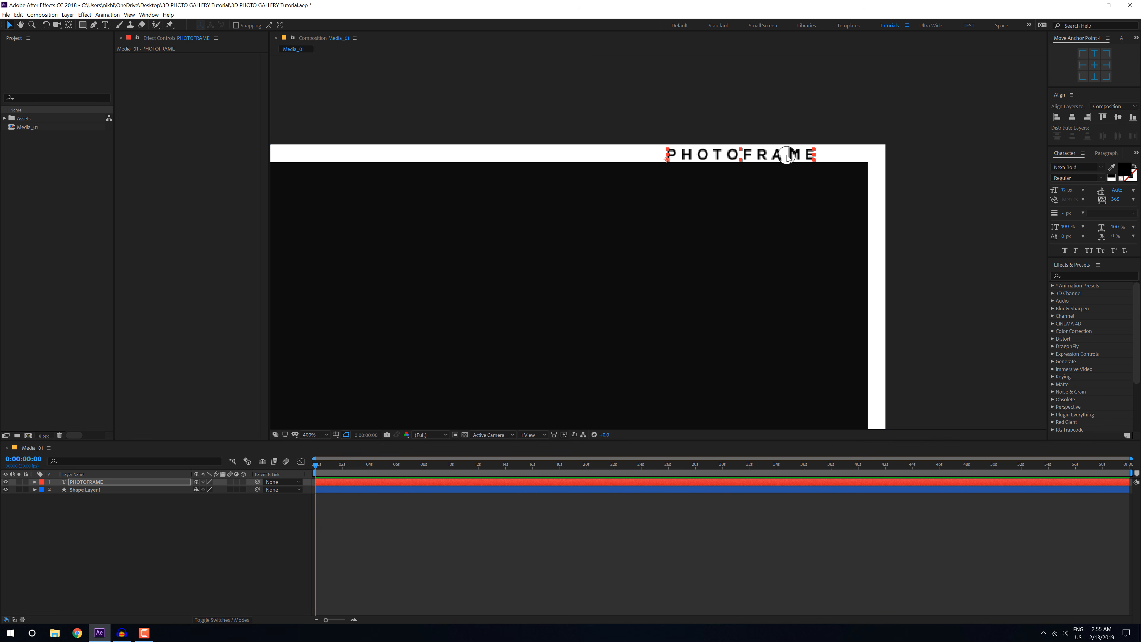
mouse_move(793, 154)
left_mouse_down()
mouse_move(828, 152)
mouse_move(776, 155)
left_mouse_up()
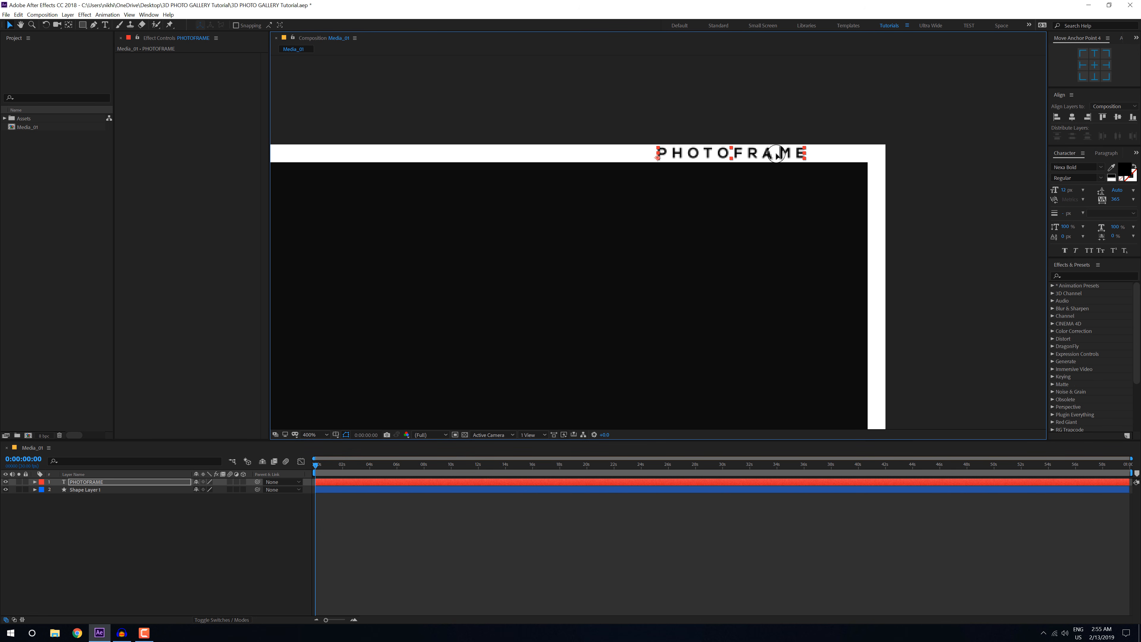
Step: Duplicate the PHOTOFRAME text and position the copy at the left end of the frame's lower border
scroll(728, 216, "down", 2)
left_click_drag(721, 234, 815, 168)
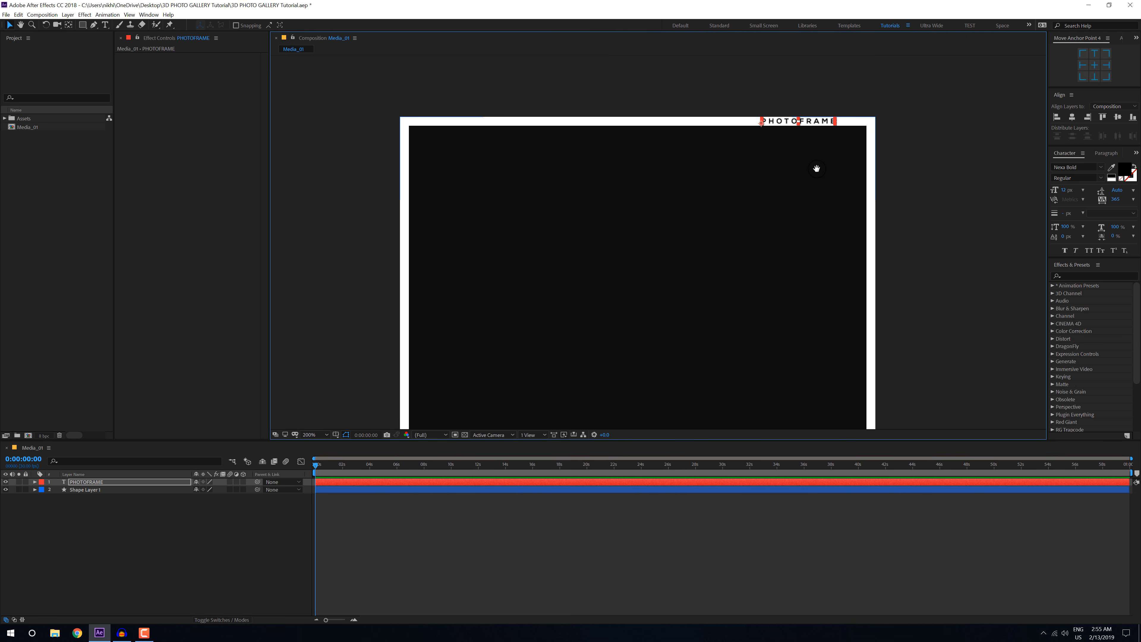
key("ctrl+d")
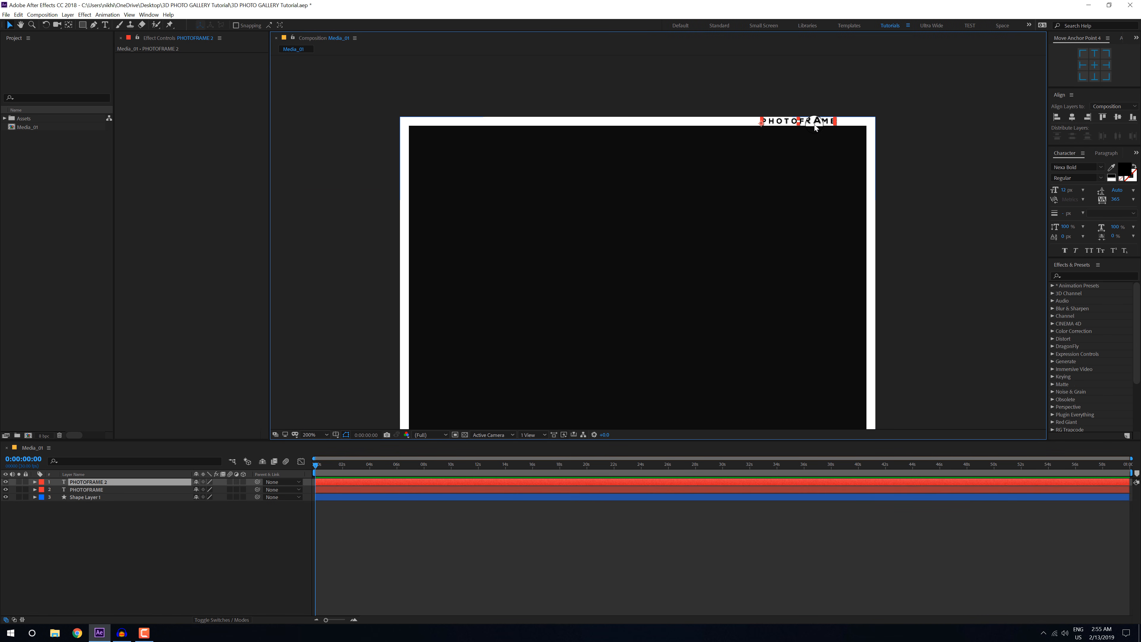
left_click_drag(813, 122, 692, 230)
key("v")
scroll(519, 407, "up", 1)
key("v")
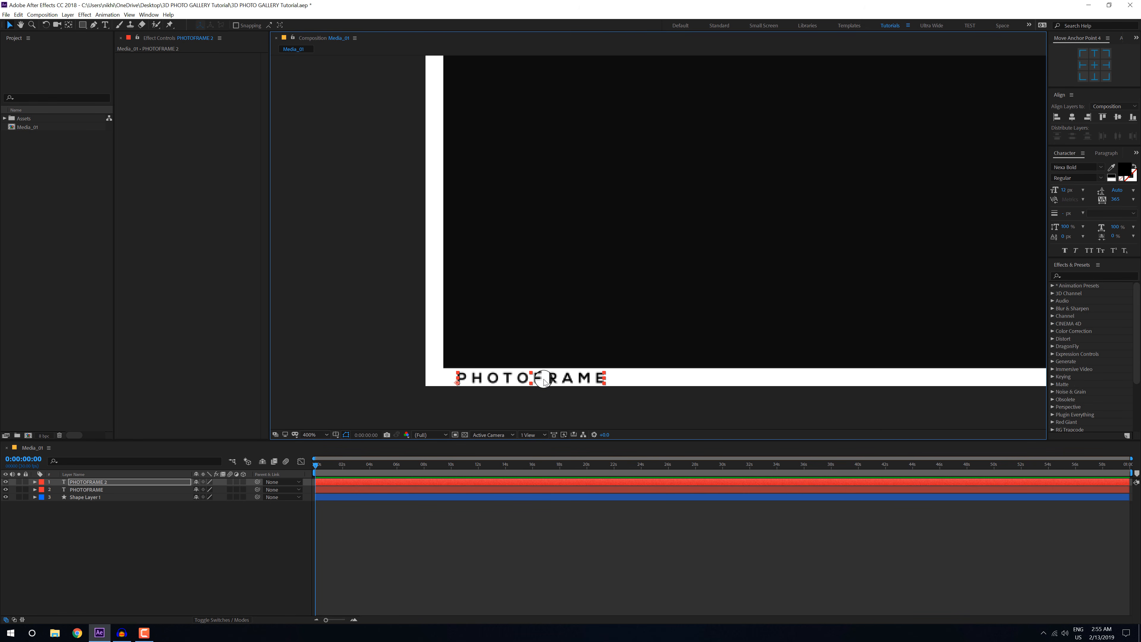
left_click_drag(549, 378, 551, 377)
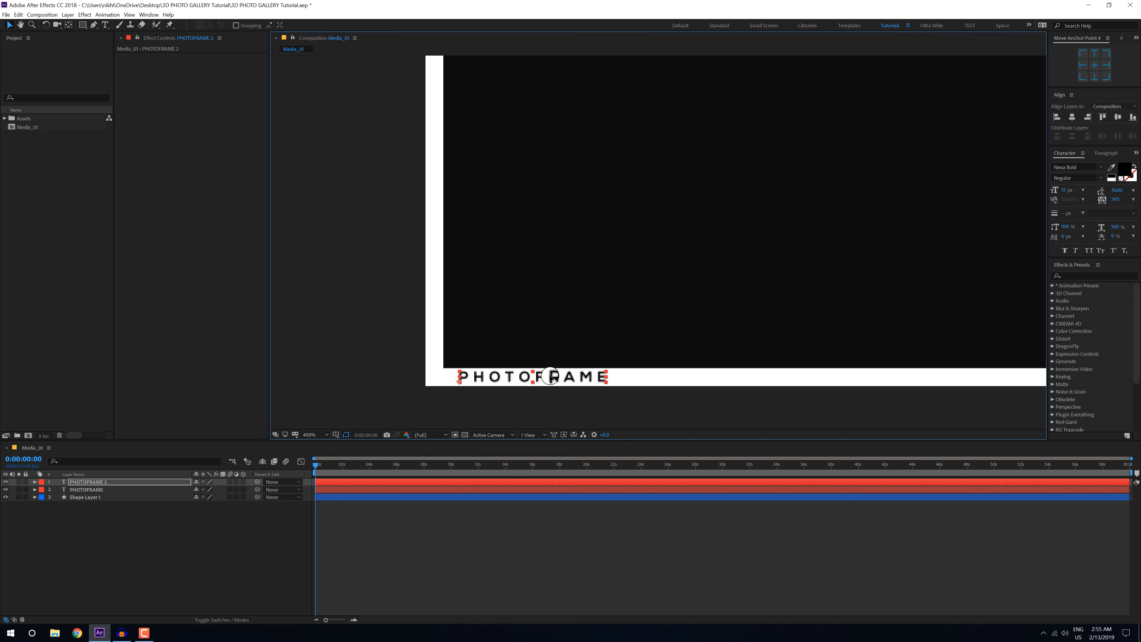
Step: Change the text of the copy in the lower border to 00:00
double_click(97, 482)
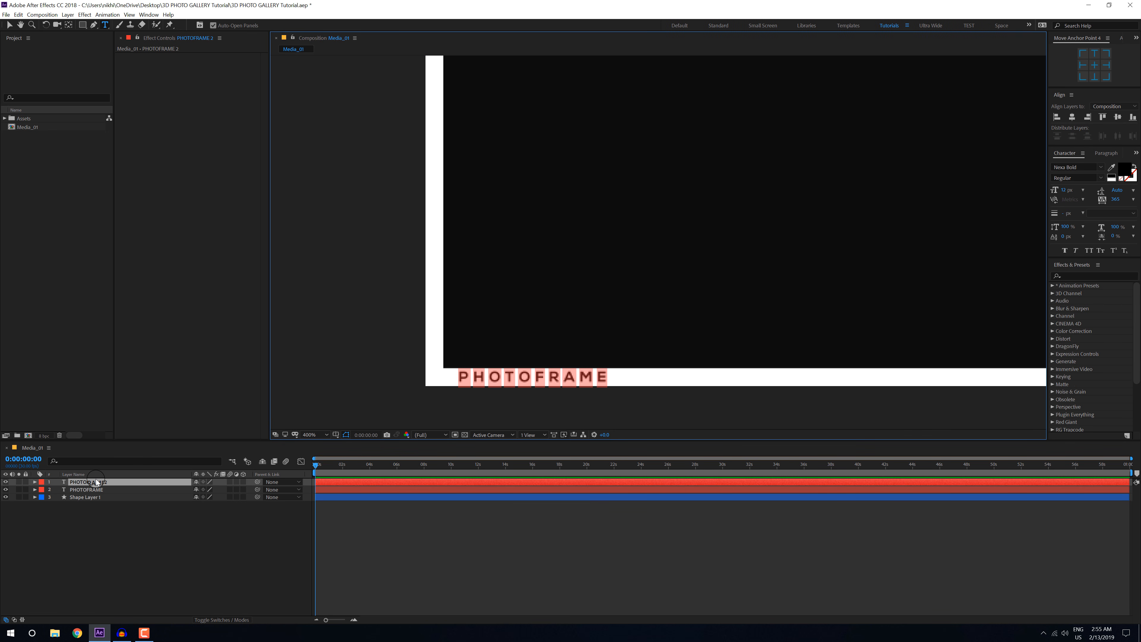
type("00:00")
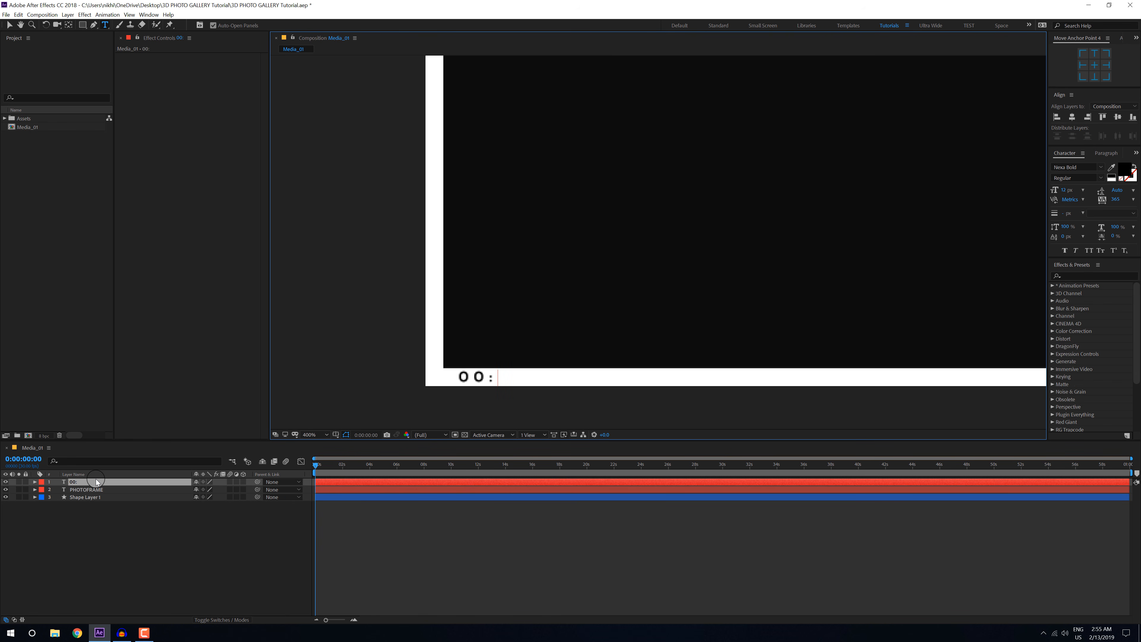
left_click(9, 28)
Step: Duplicate the 00:00 text and place the copy at the right end of the lower border
scroll(662, 270, "down", 2)
left_click_drag(662, 271, 553, 313)
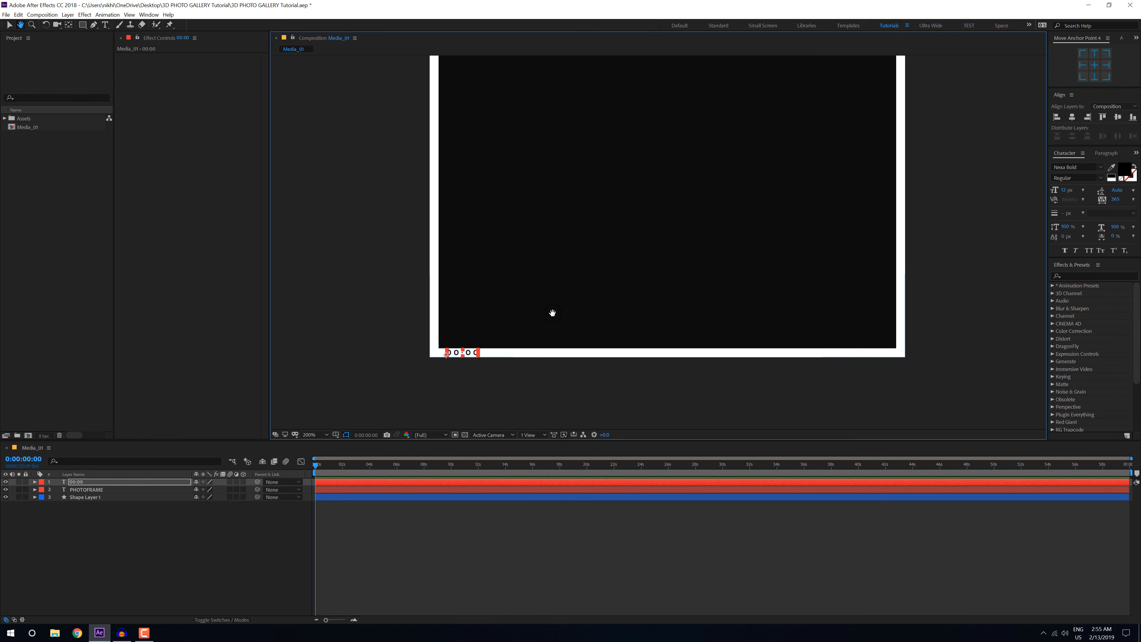
key("ctrl+d")
left_click_drag(476, 353, 879, 353)
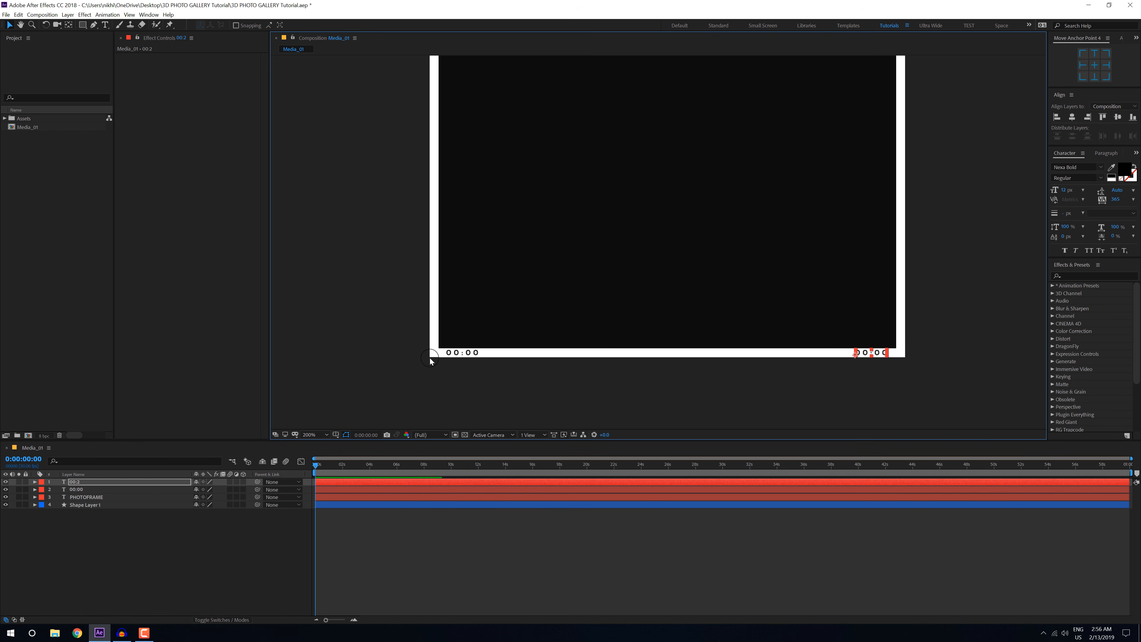
Step: Replace the text at the left end of the lower border with PLAY and deselect the layer
left_click(76, 490)
double_click(77, 490)
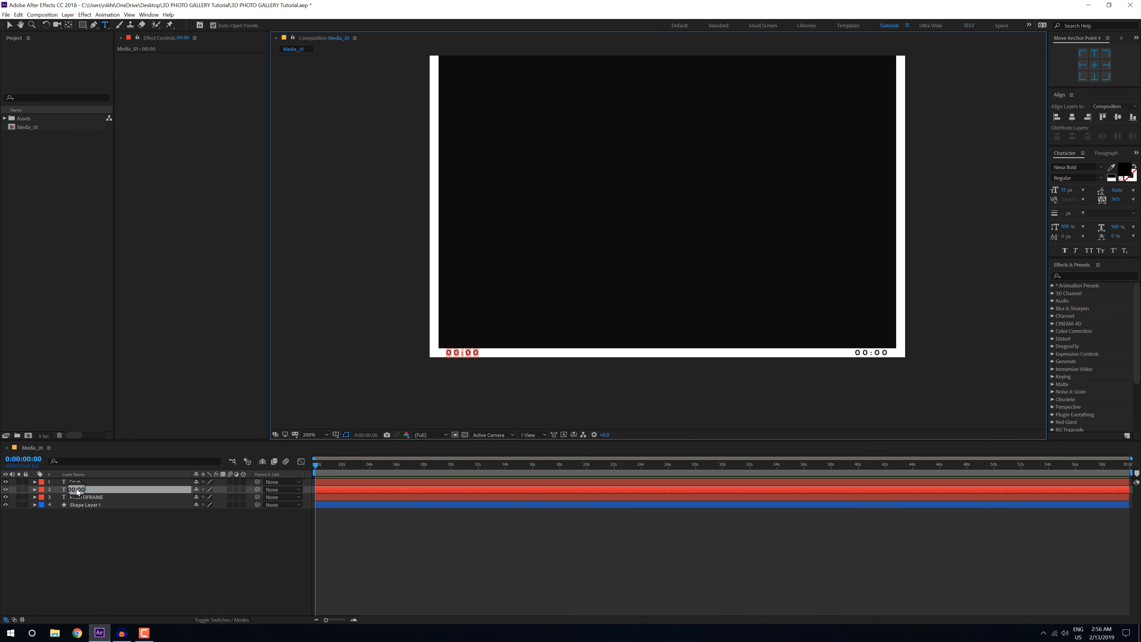
type("PLAY")
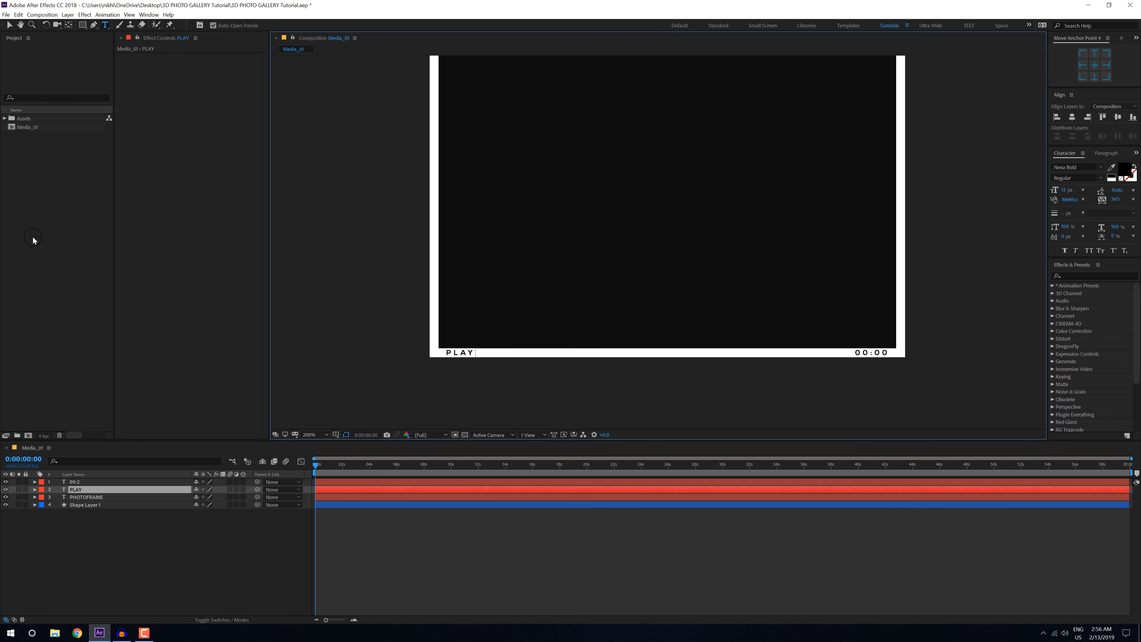
left_click(10, 25)
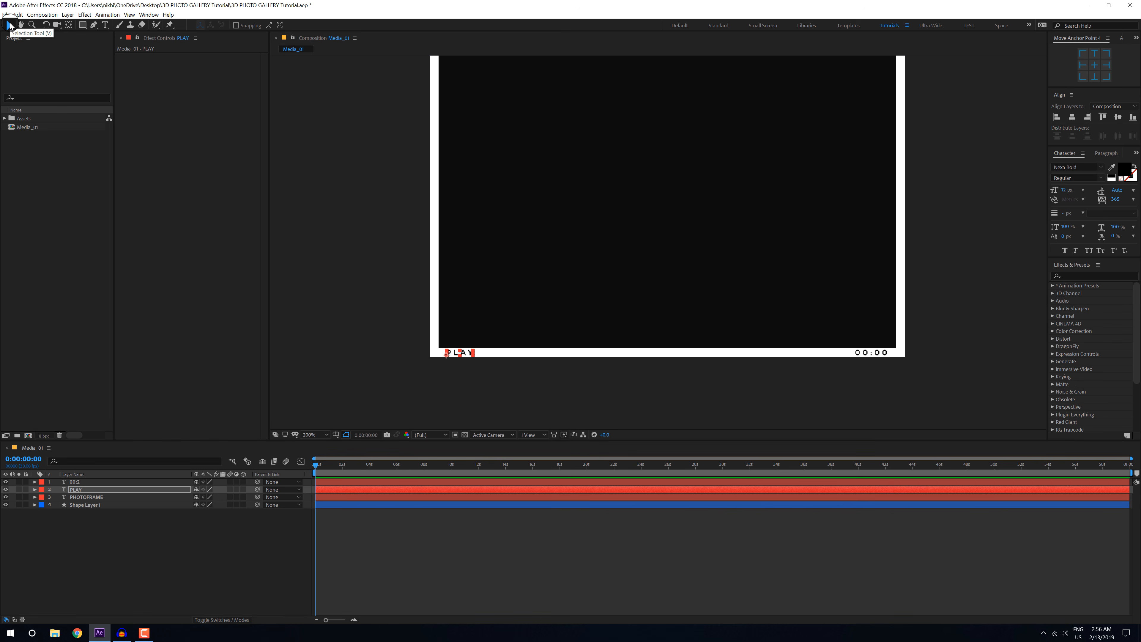
left_click_drag(581, 318, 579, 337)
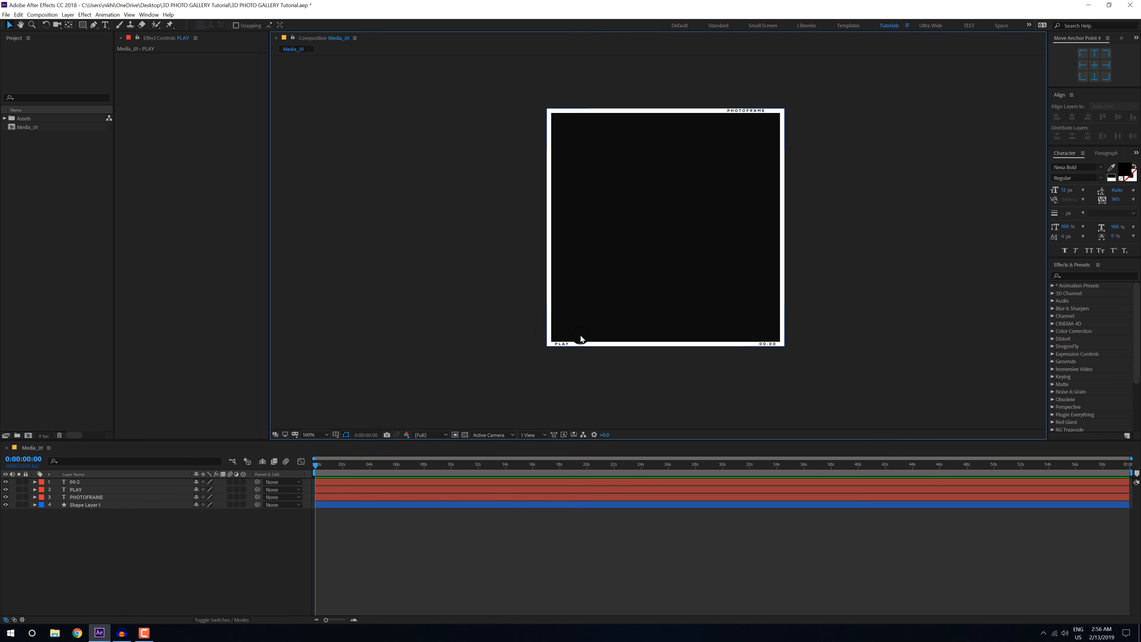
Step: Place savs-511895-unsplash.jpg from the Images folder beneath all layers of Media_01 and scale it to 21%
left_click(5, 119)
left_click(13, 128)
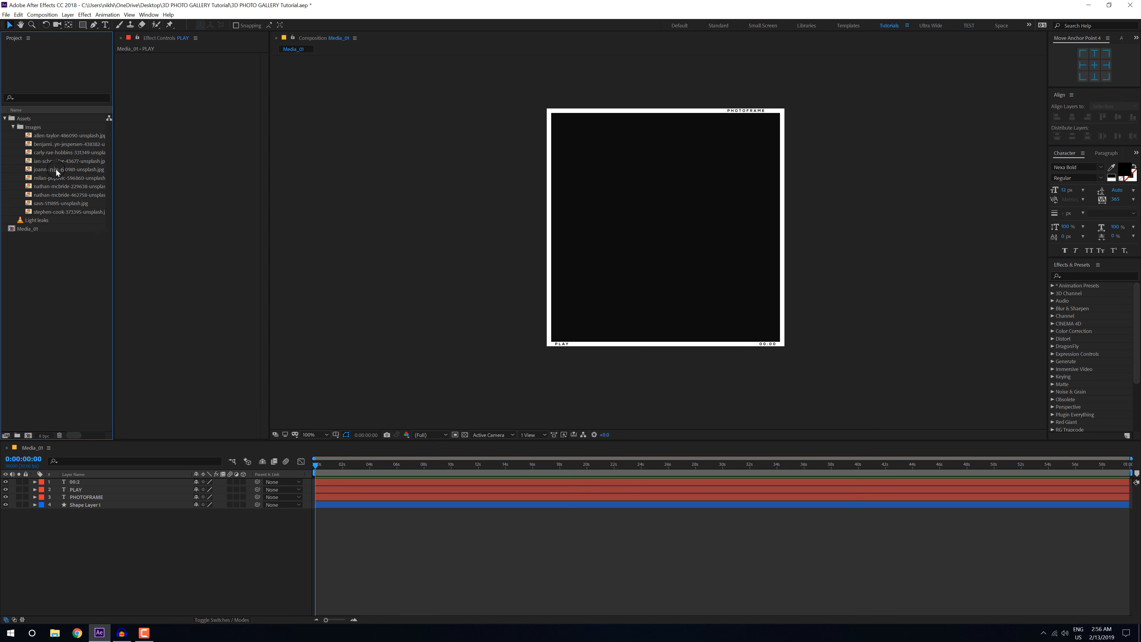
left_click(47, 204)
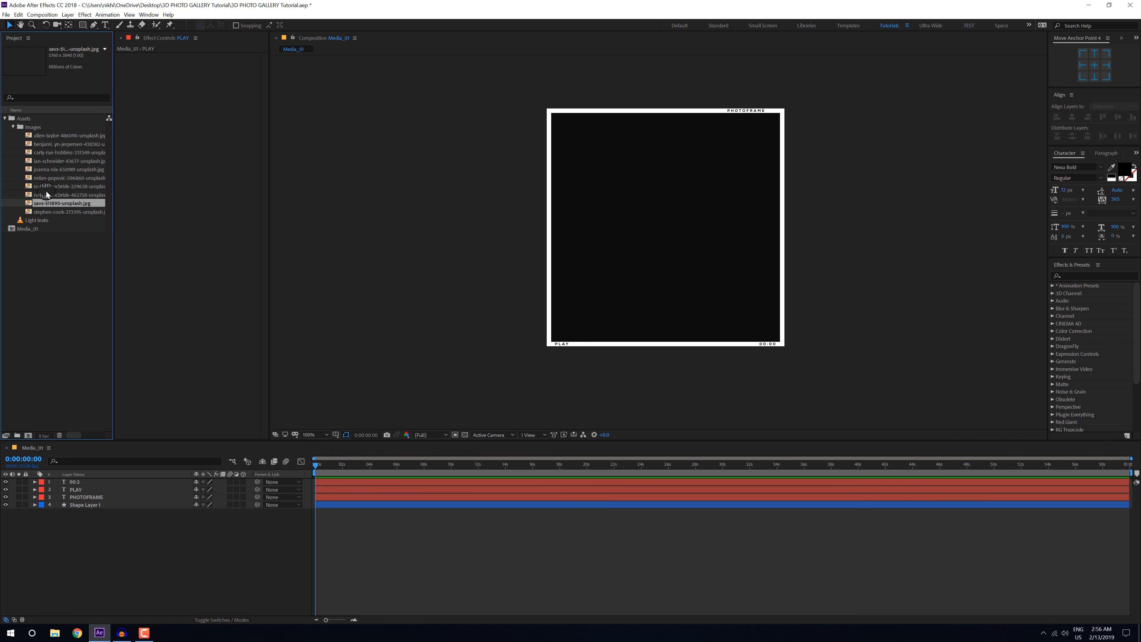
left_click_drag(40, 198, 91, 555)
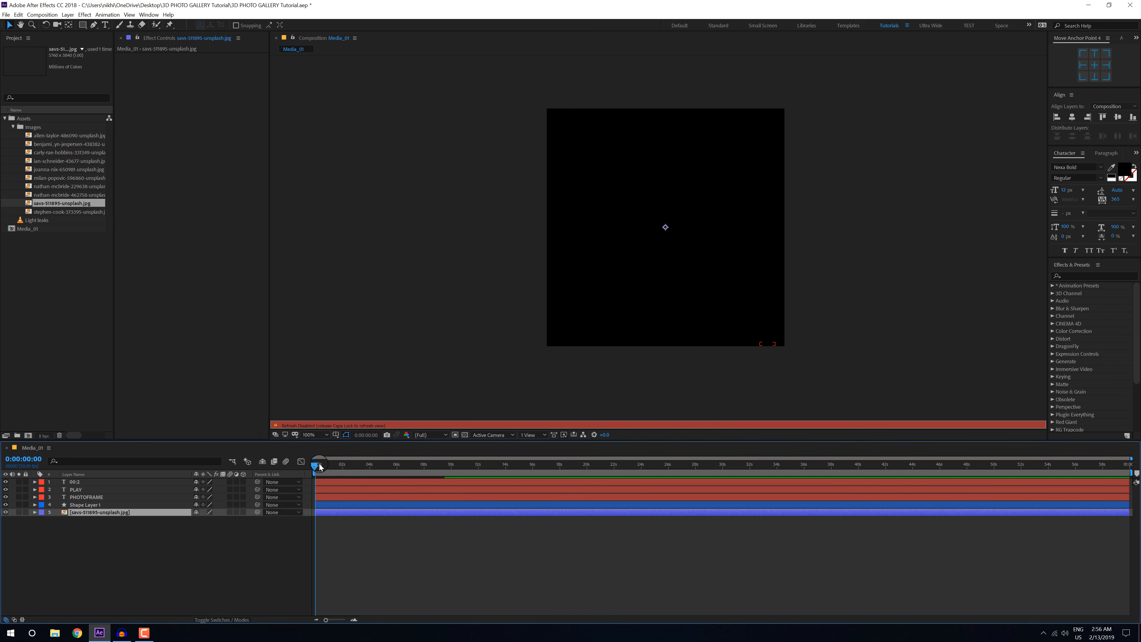
key("s")
left_click_drag(224, 520, 193, 524)
left_click(580, 404)
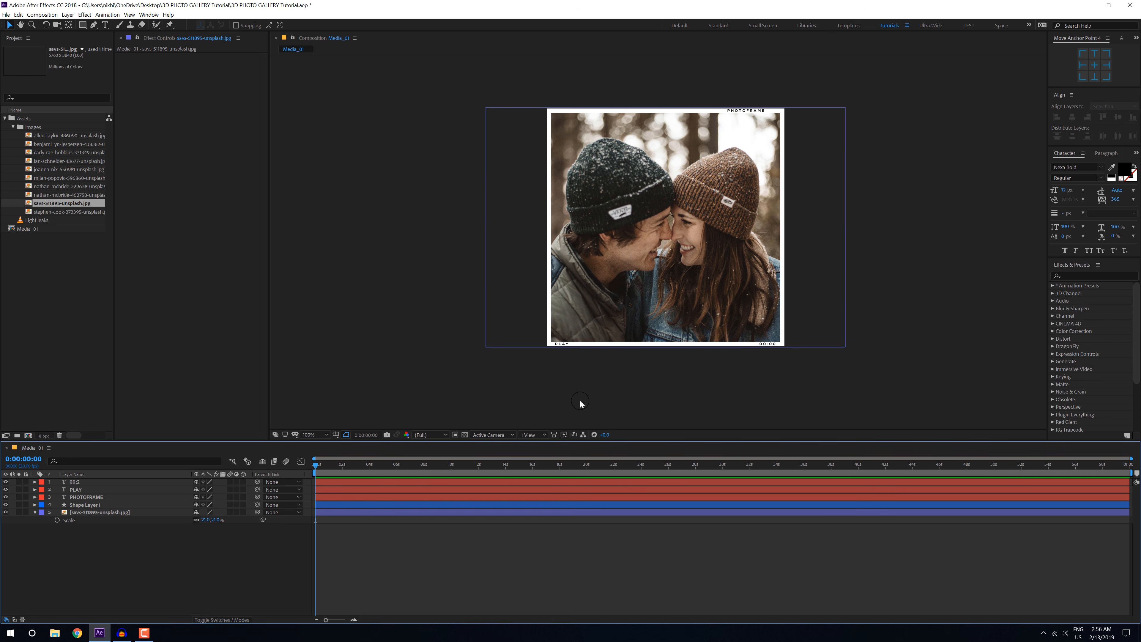
Step: Pre-compose the three text layers and Shape Layer 1 into a composition named Frame, and collapse the photo layer's properties
left_click(84, 482)
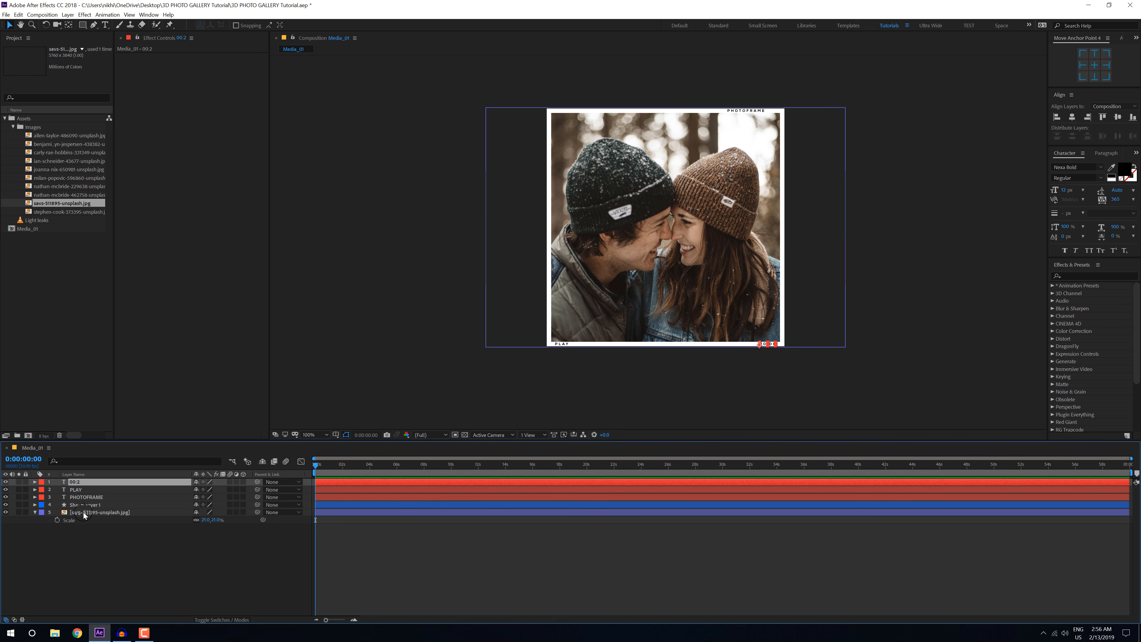
left_click(85, 505, "shift")
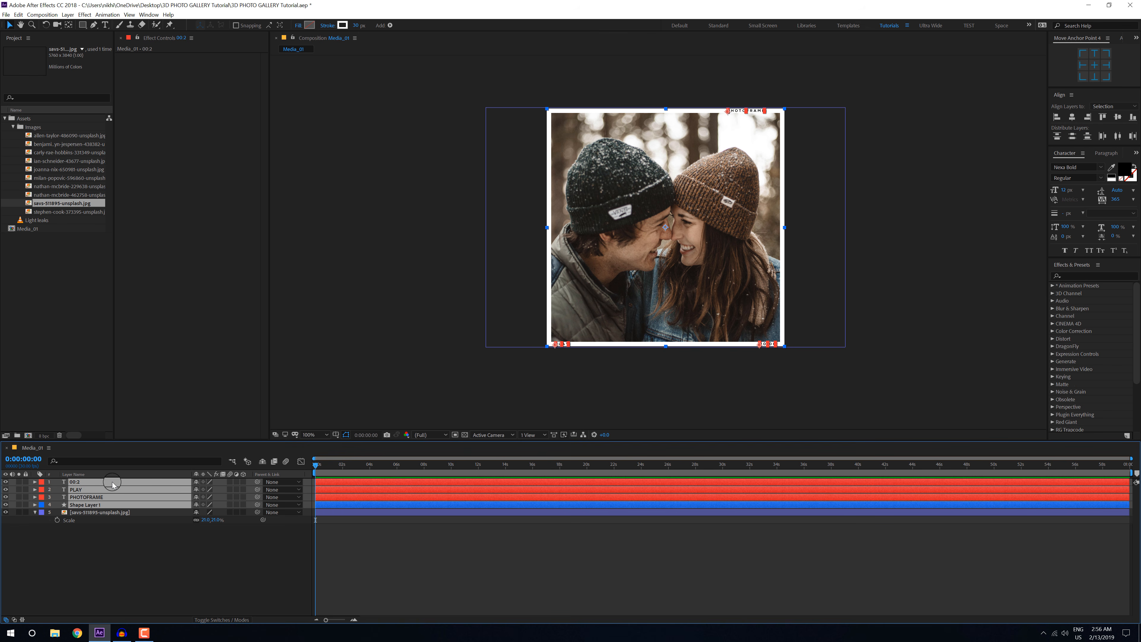
key("ctrl+shift+c")
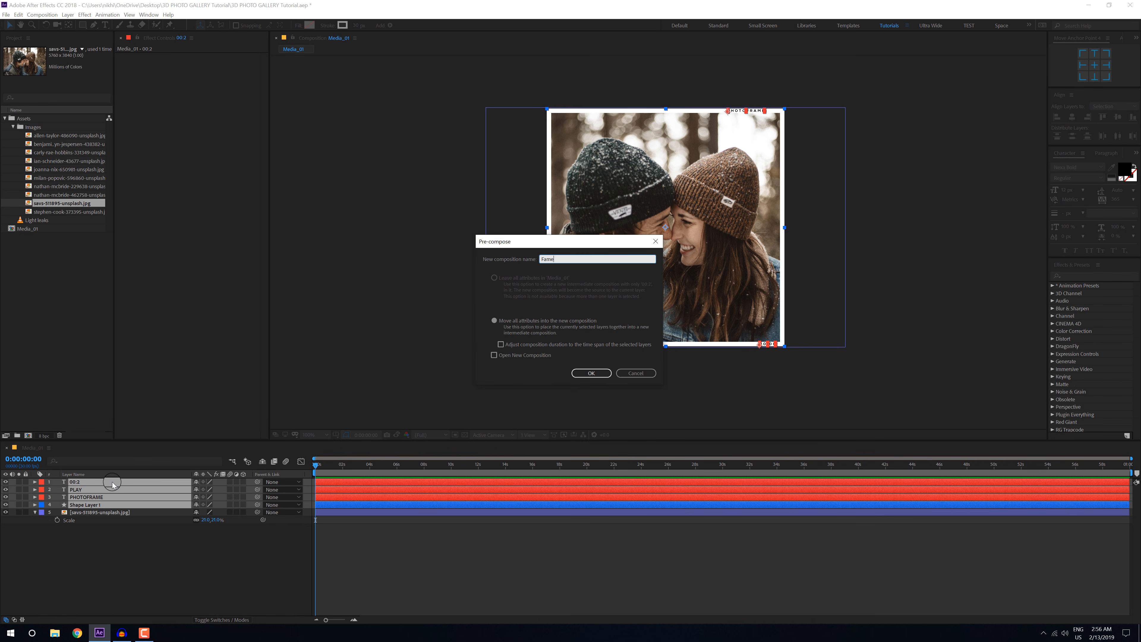
type("Frame")
left_click(589, 373)
left_click(105, 504)
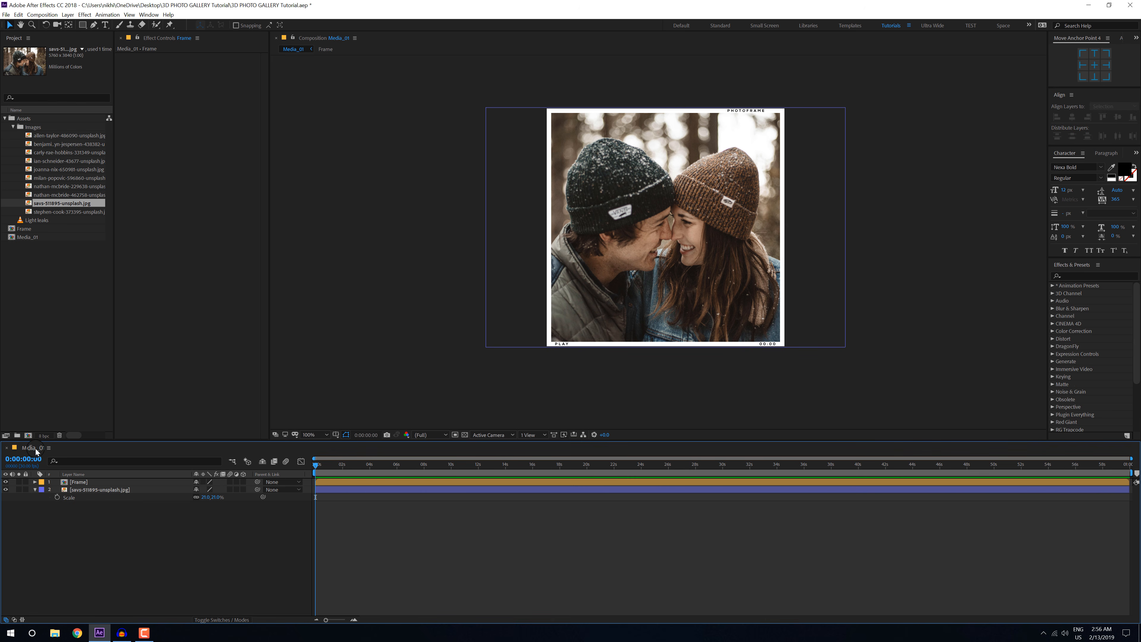
left_click(35, 489)
Step: Create a composition named Main from the HDTV 1080 29.97 preset, with the frame rate changed to 30 and a one-minute duration
left_click(28, 435)
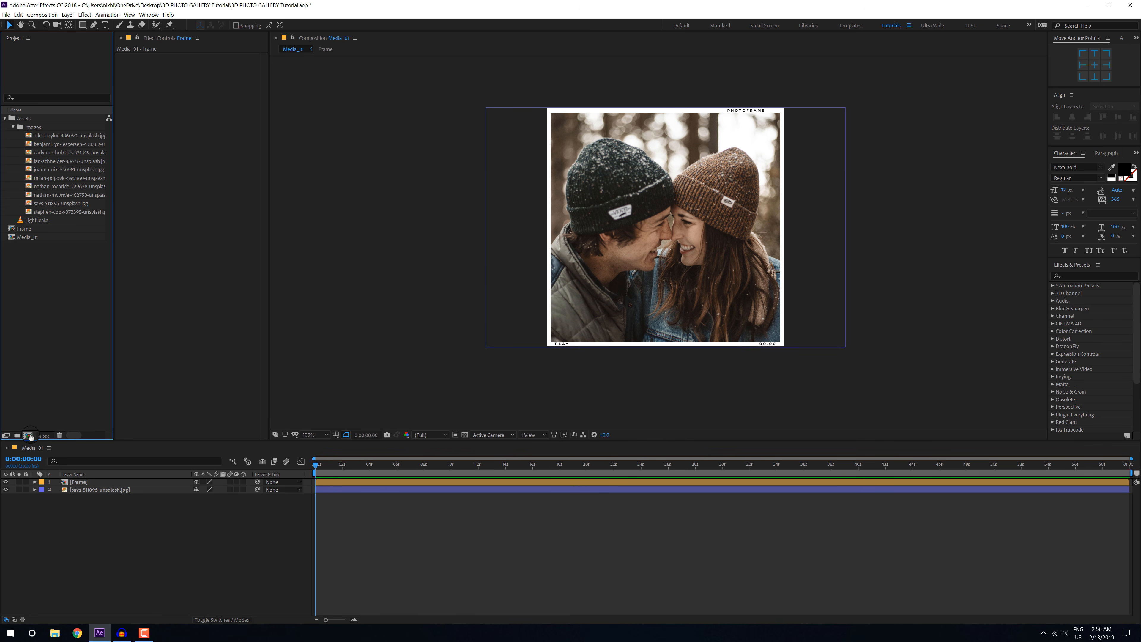
left_click_drag(467, 117, 572, 141)
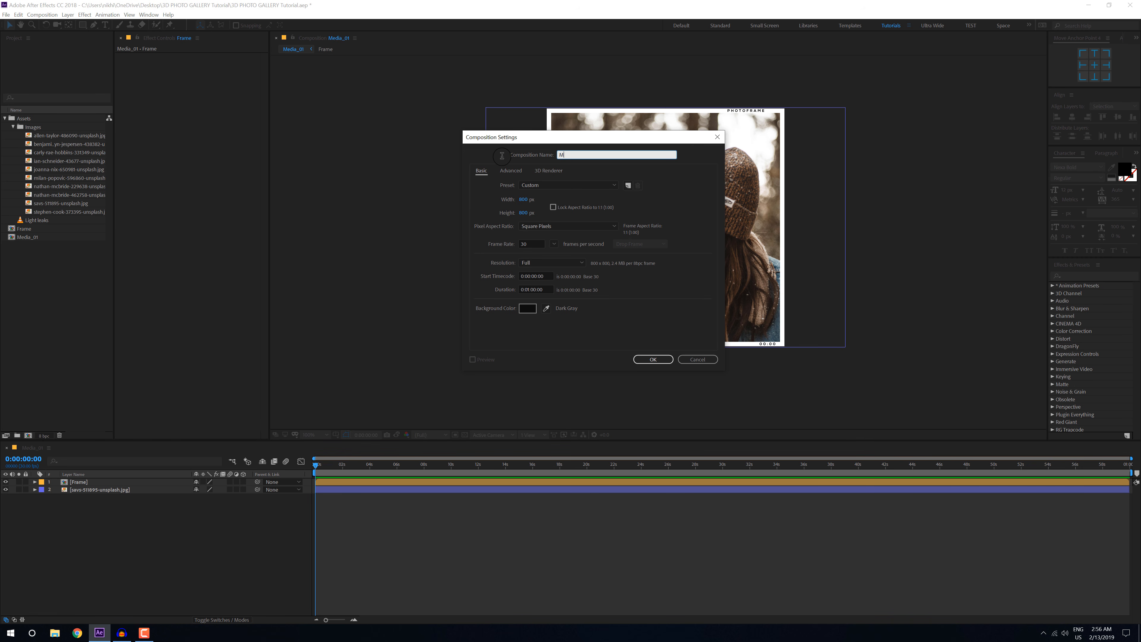
left_click(533, 188)
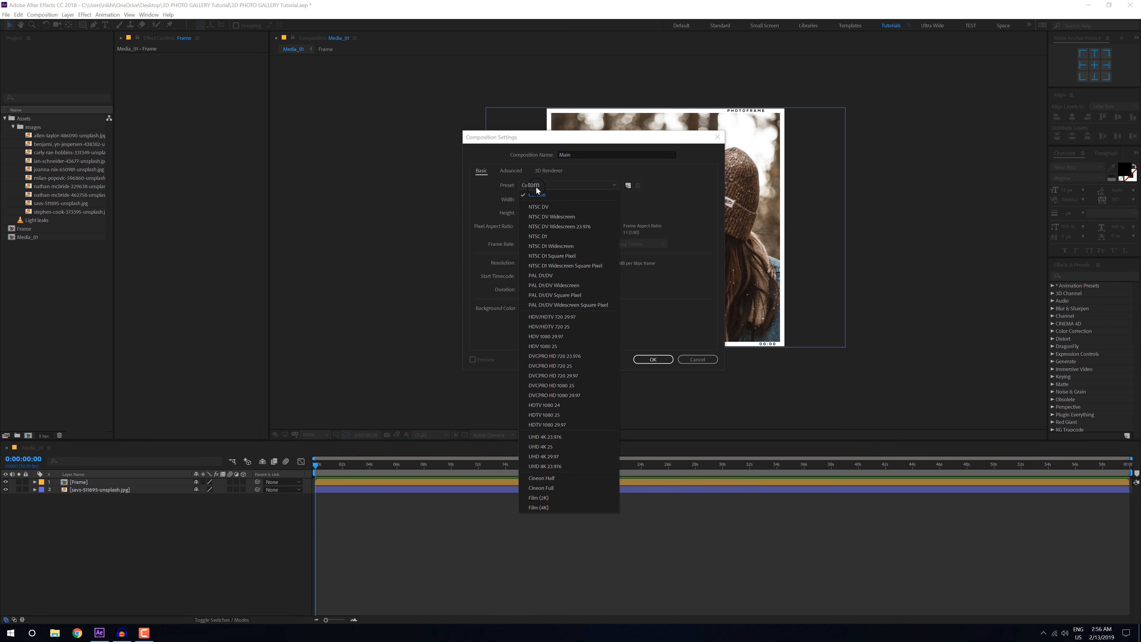
left_click(556, 426)
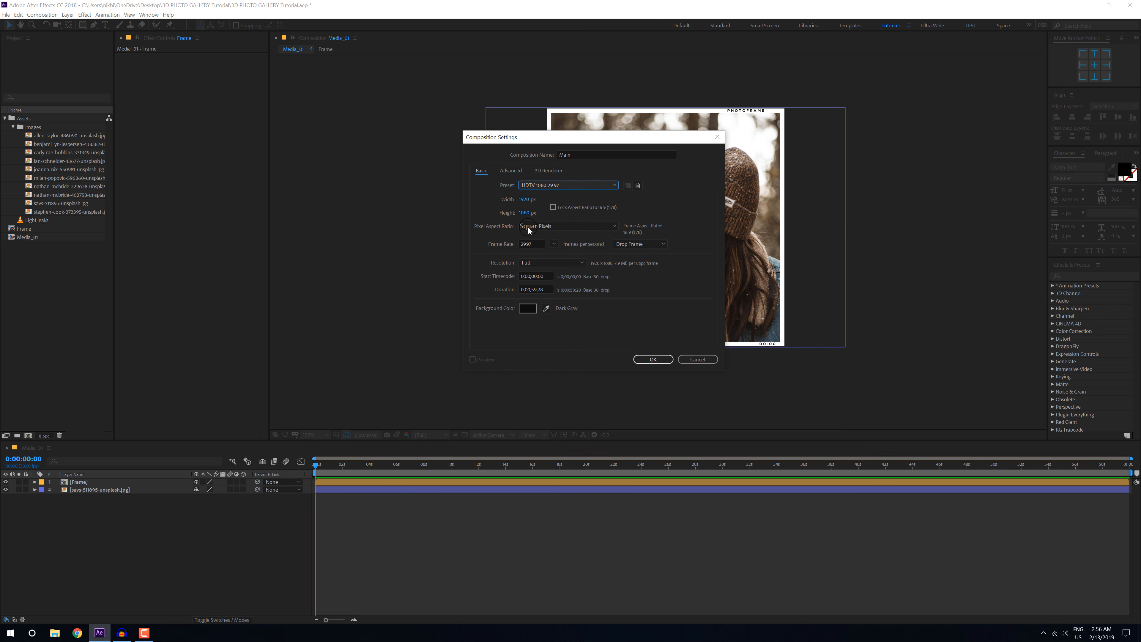
left_click(555, 244)
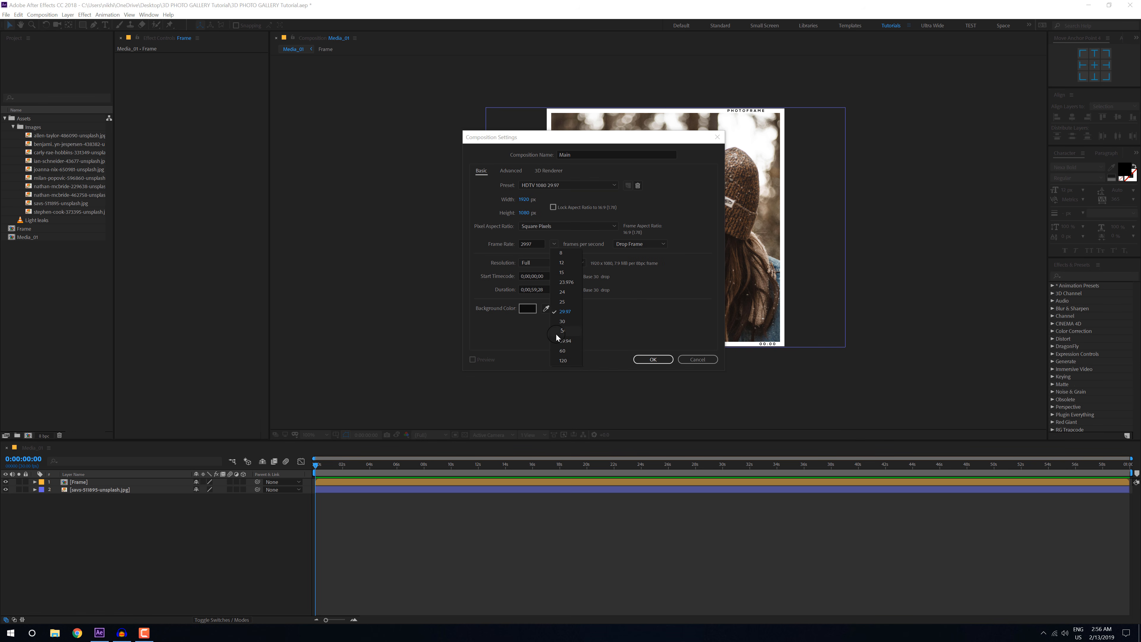
left_click(562, 321)
left_click_drag(549, 291, 440, 291)
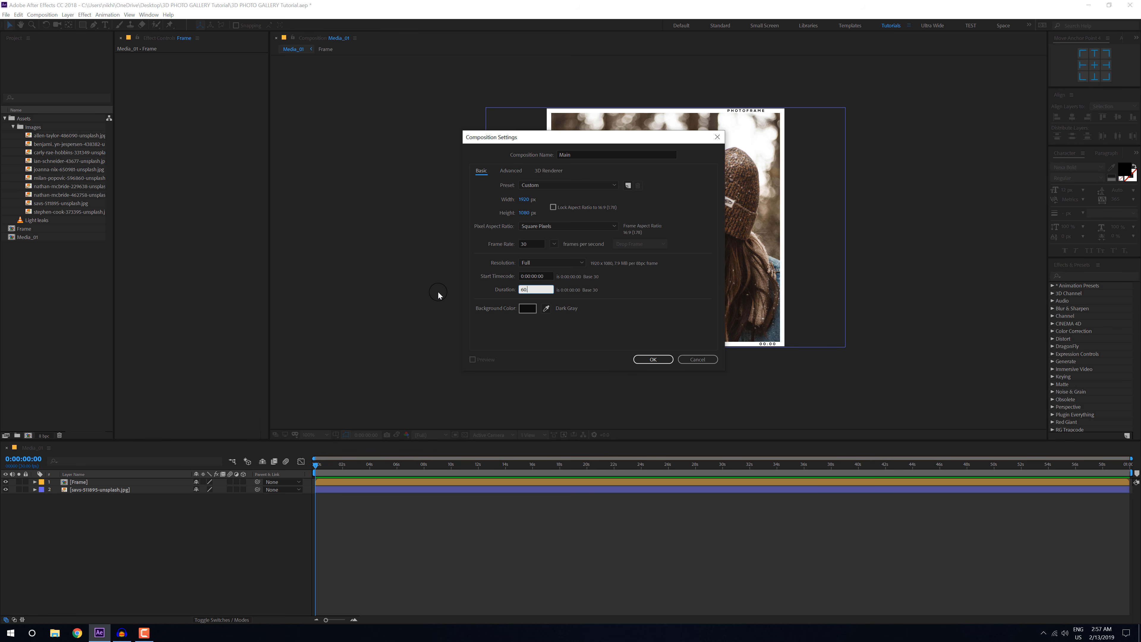
left_click(633, 325)
left_click(654, 360)
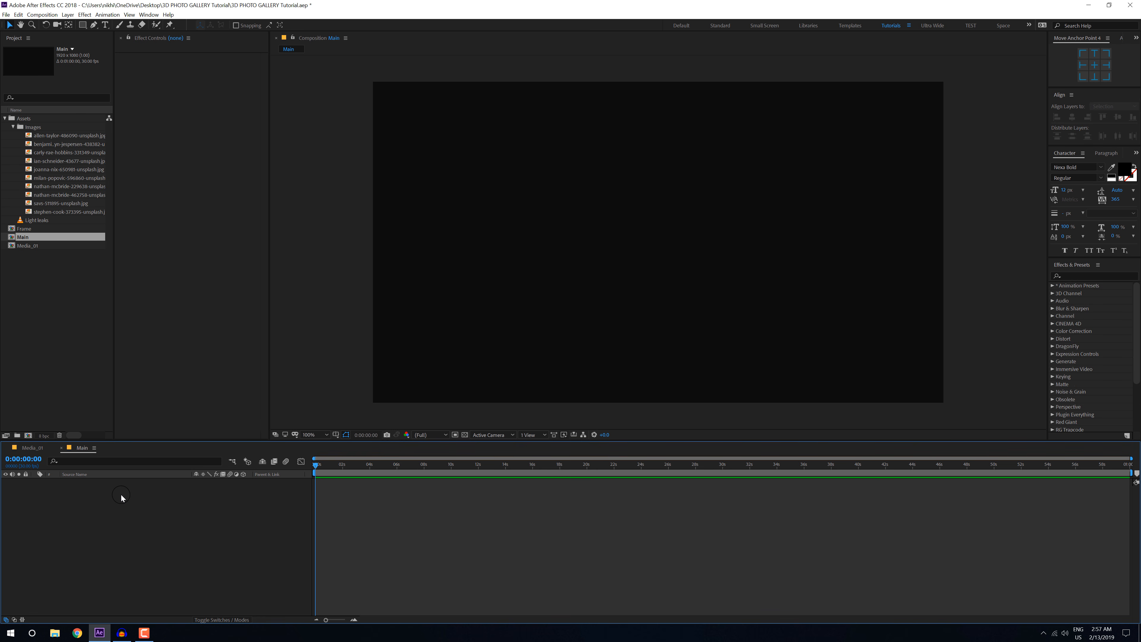
Step: Add a black 1920 x 1080 px solid named BG to the Main composition
key("ctrl+y")
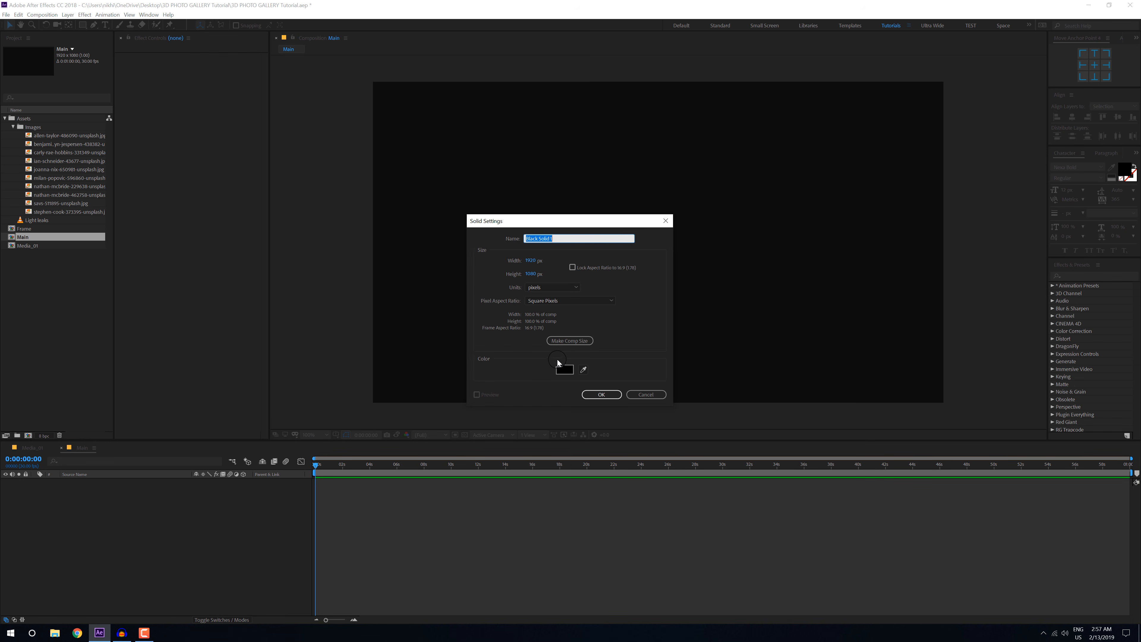
type("BG")
left_click(601, 394)
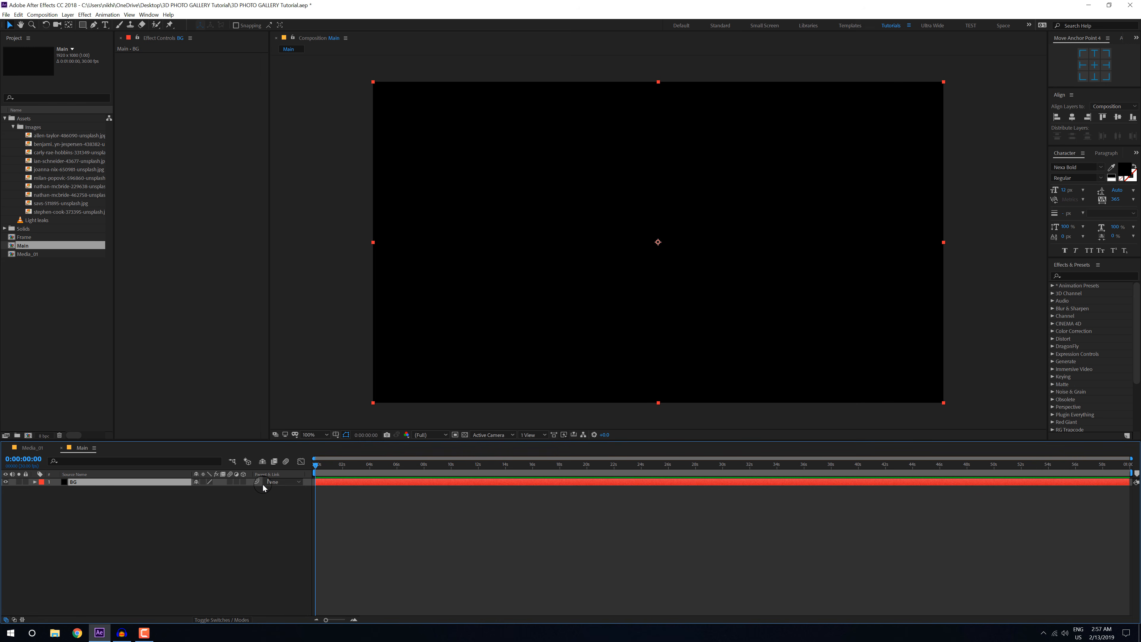
Step: Find the Gradient Ramp effect by searching for grad and apply it to the BG solid
left_click(1072, 275)
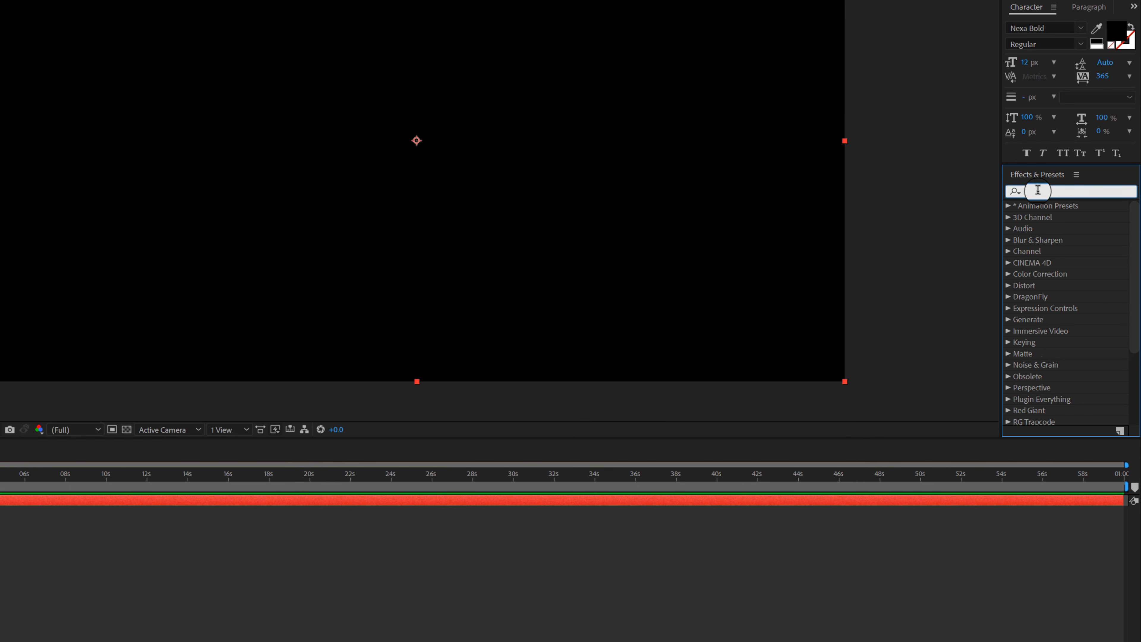
type("gra")
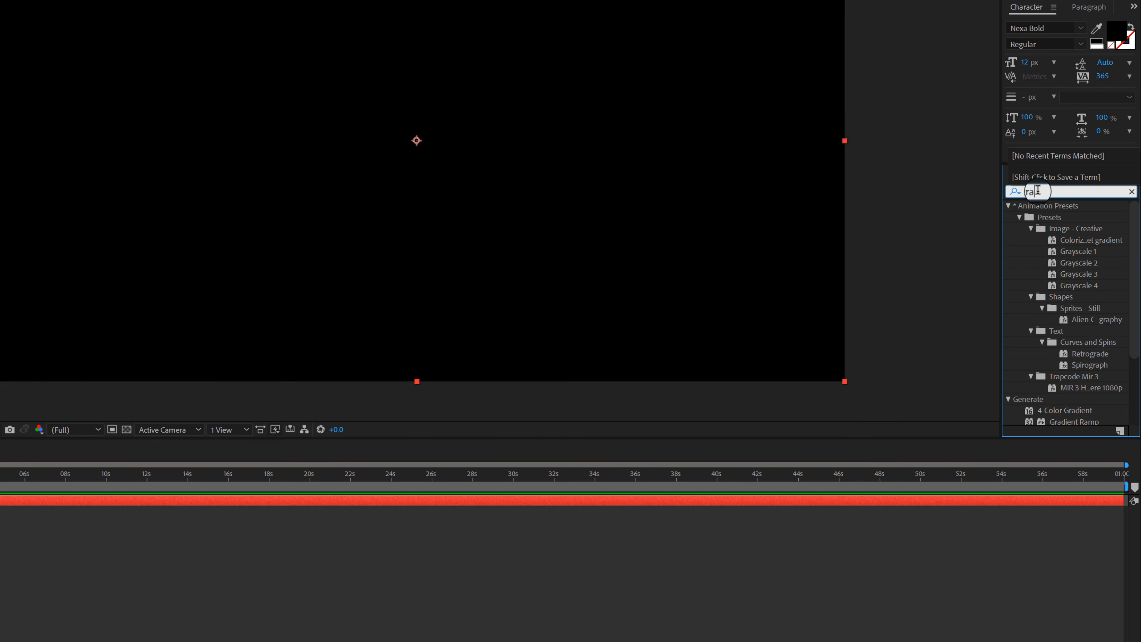
type("d")
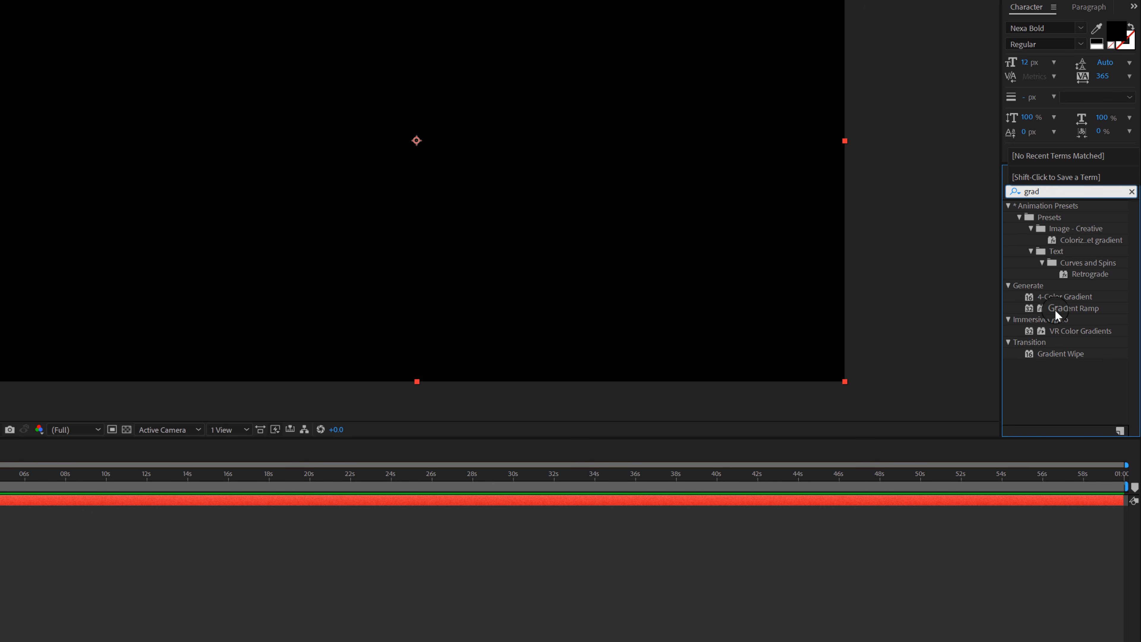
left_click(1066, 310)
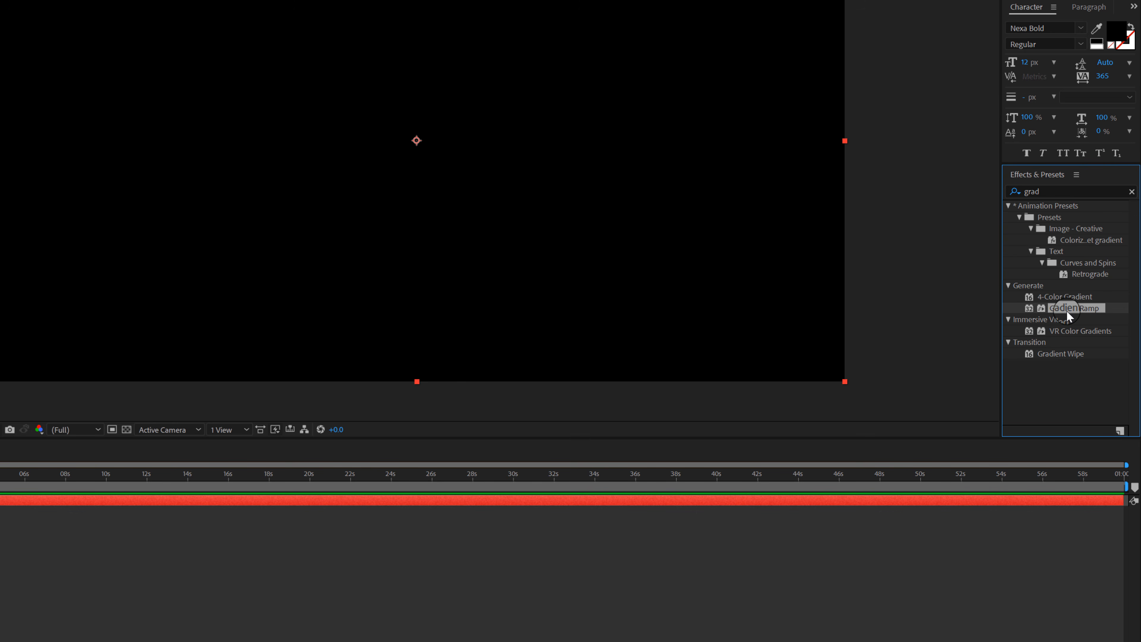
left_click_drag(1065, 308, 154, 459)
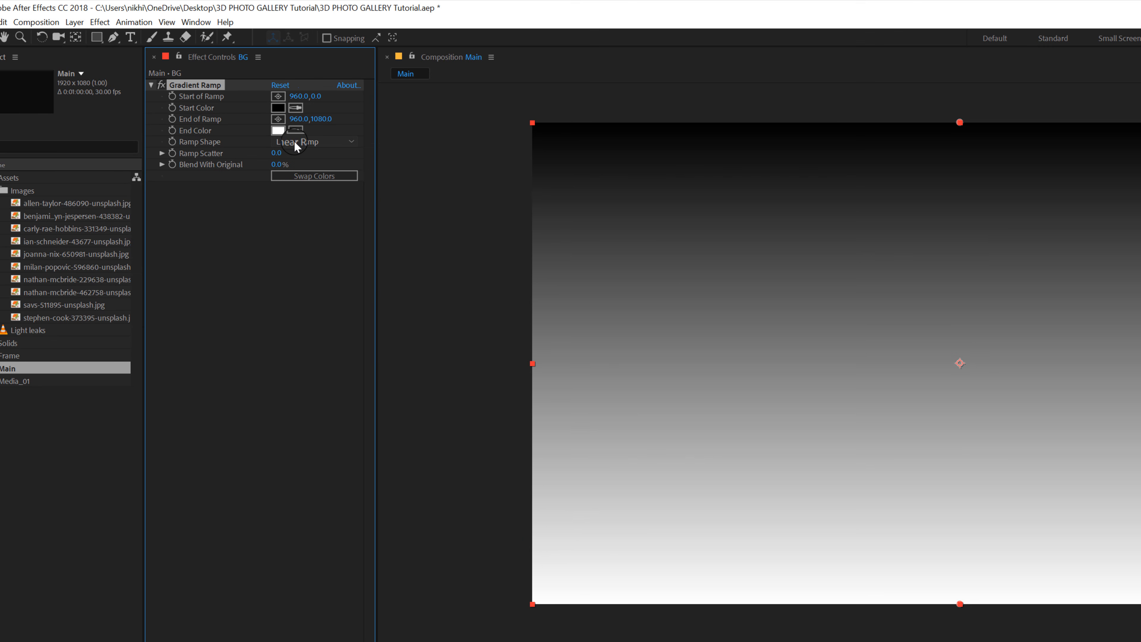
Step: Make the gradient a Radial Ramp, set its start color to light orange FFC7A2, and swap the start and end colors
left_click(294, 141)
left_click(298, 169)
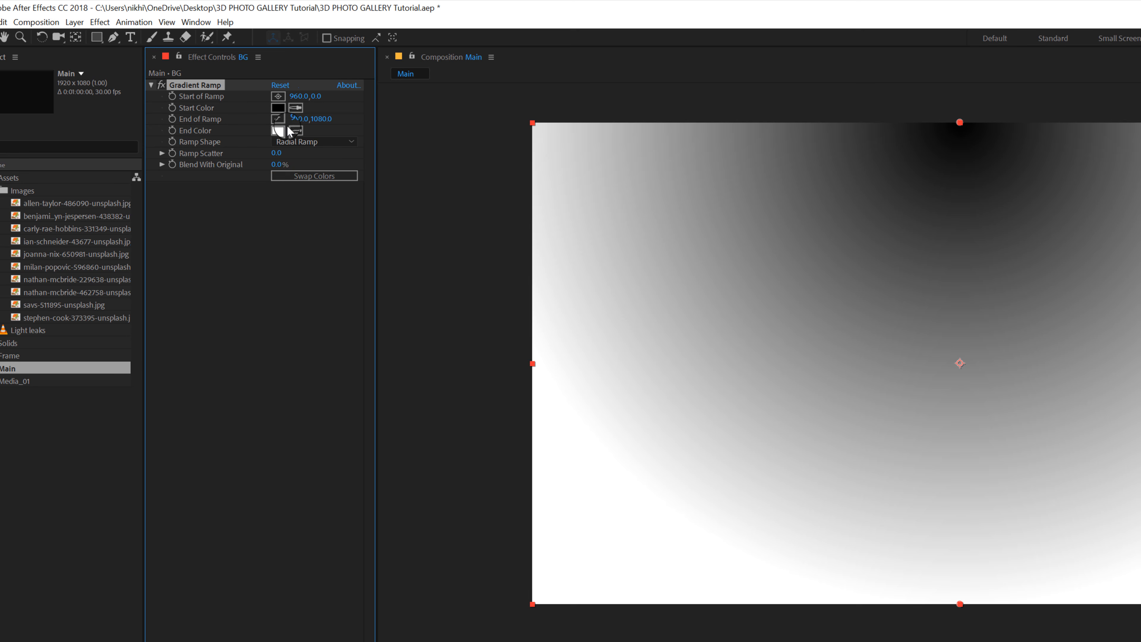
left_click(278, 107)
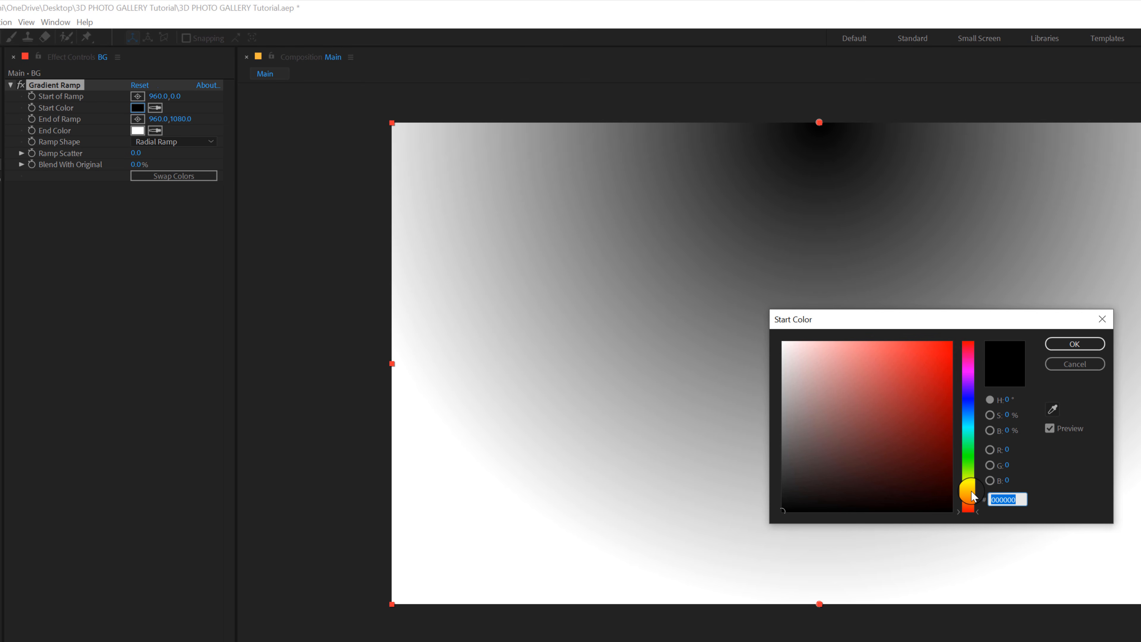
left_click(972, 495)
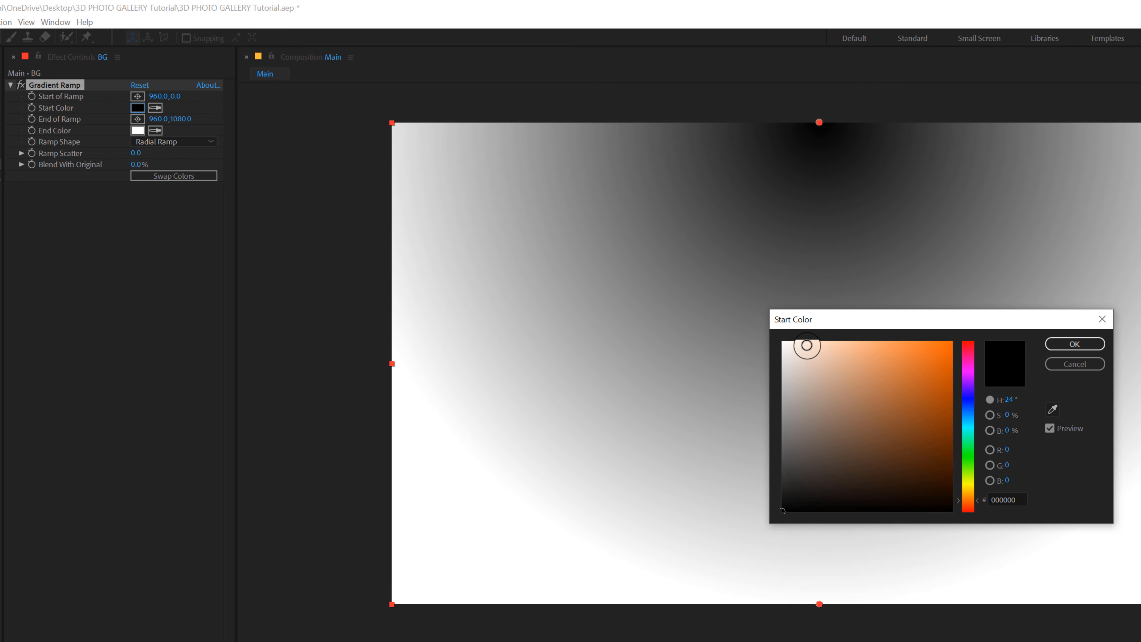
left_click_drag(807, 345, 843, 342)
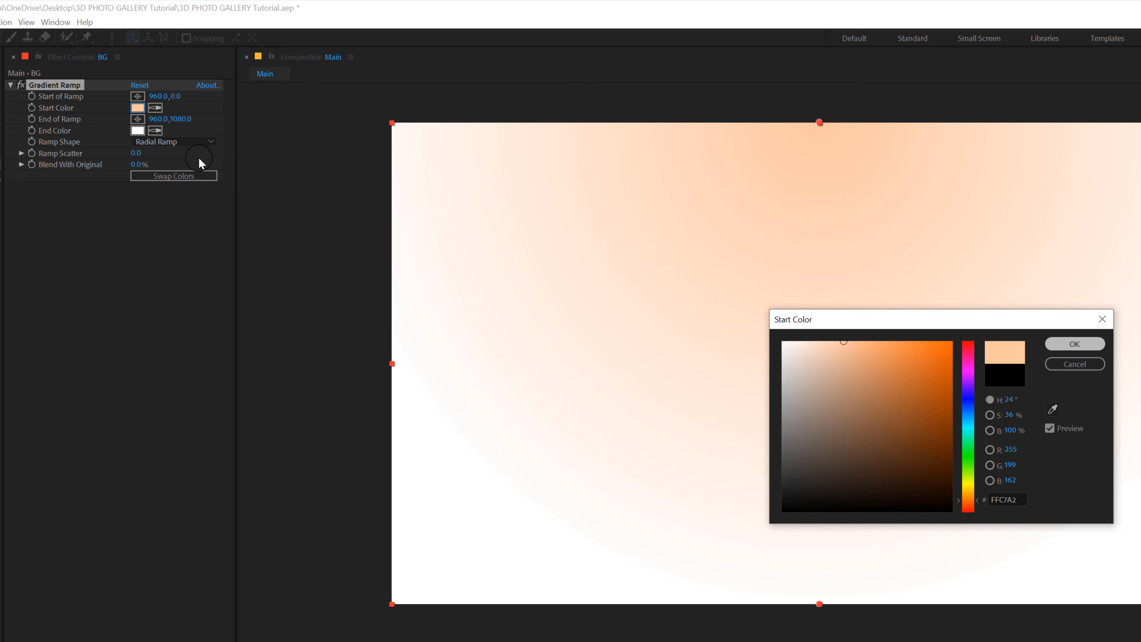
left_click(168, 175)
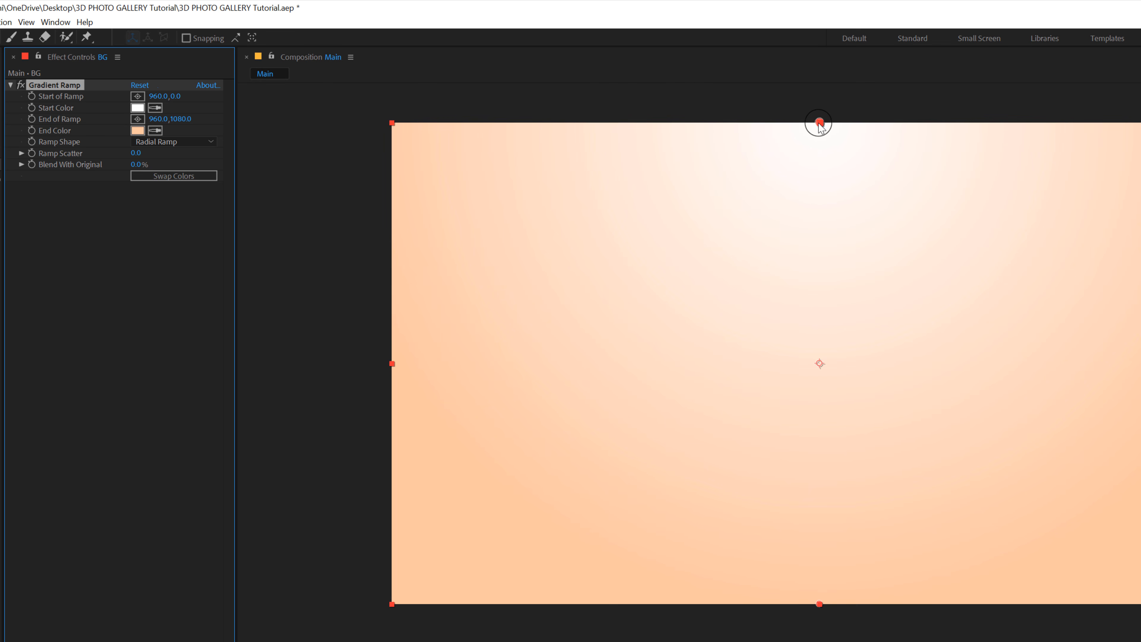
Step: Move the ramp's start to the canvas centre and its end beyond the right canvas edge, and increase the ramp scatter
left_click_drag(819, 124, 820, 365)
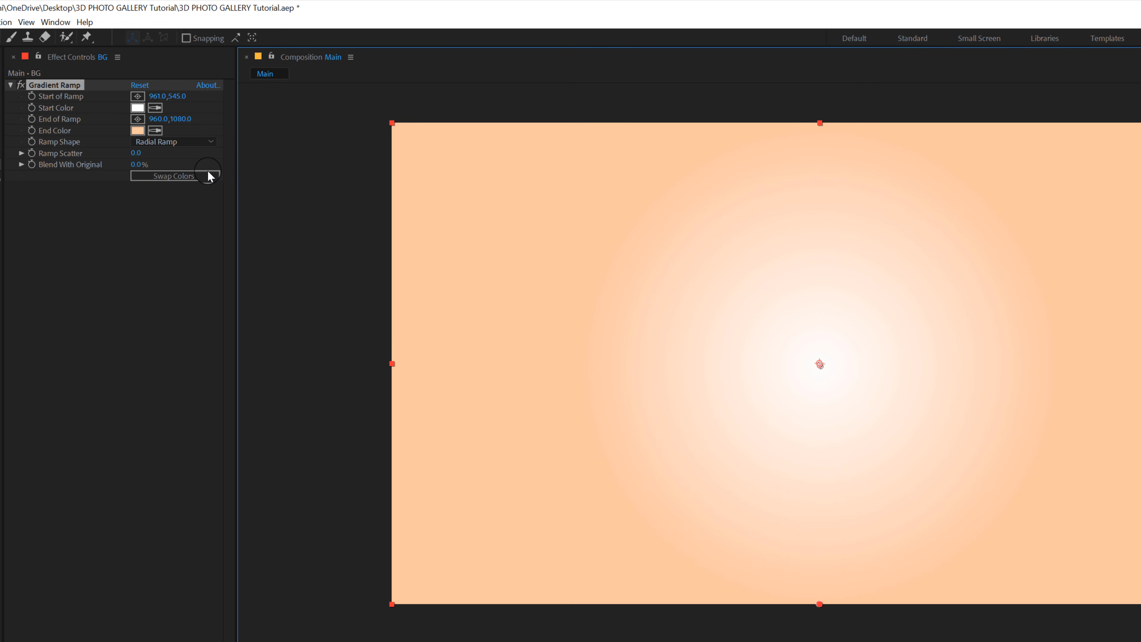
left_click_drag(820, 605, 1140, 404)
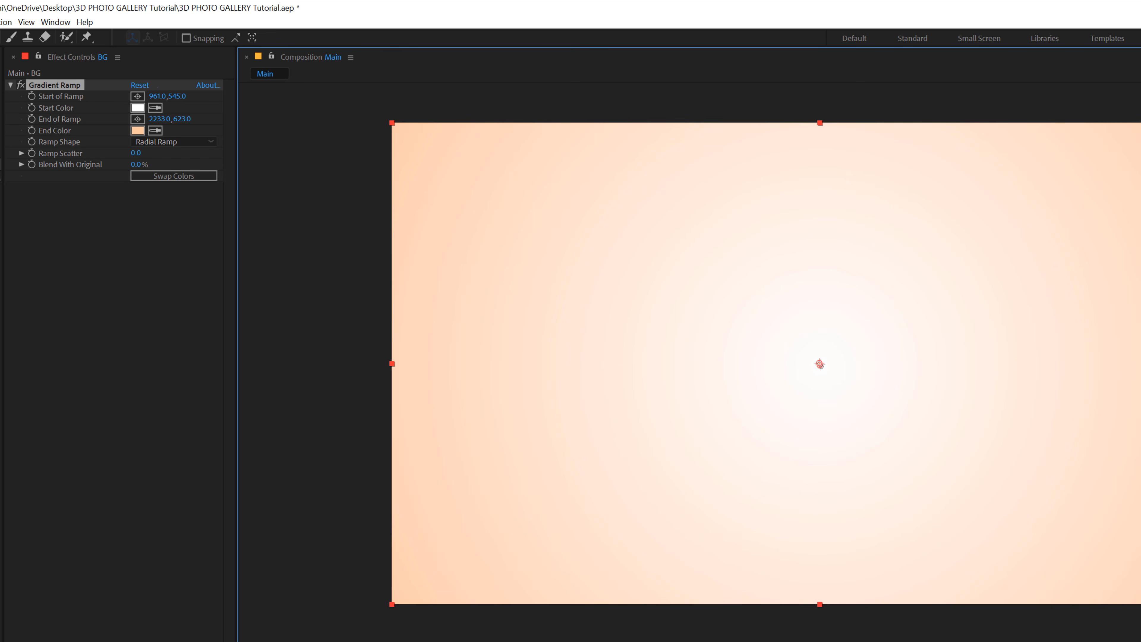
left_click_drag(136, 153, 288, 153)
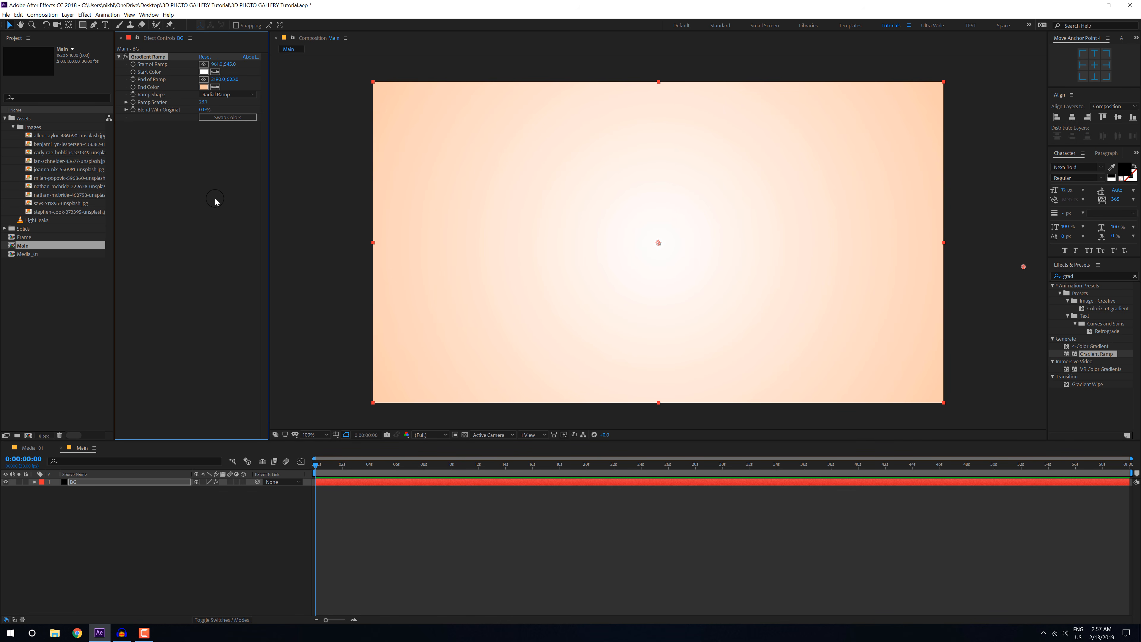
Step: Shift the gradient's end color to a yellower orange with a hue of 35° and deselect the BG layer
left_click(203, 88)
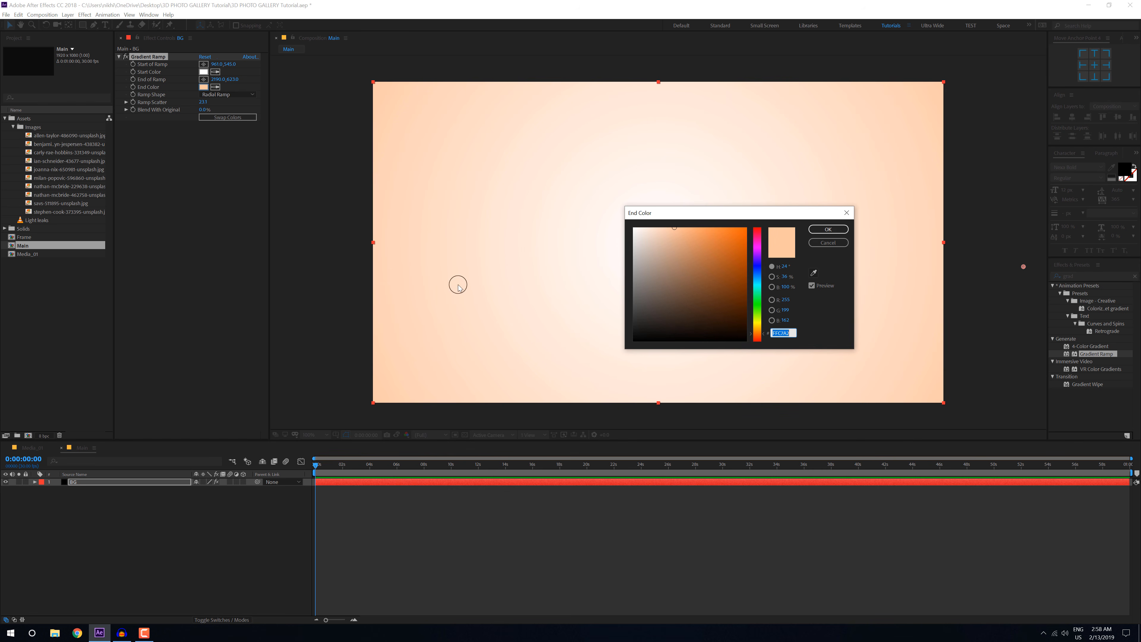
left_click(759, 333)
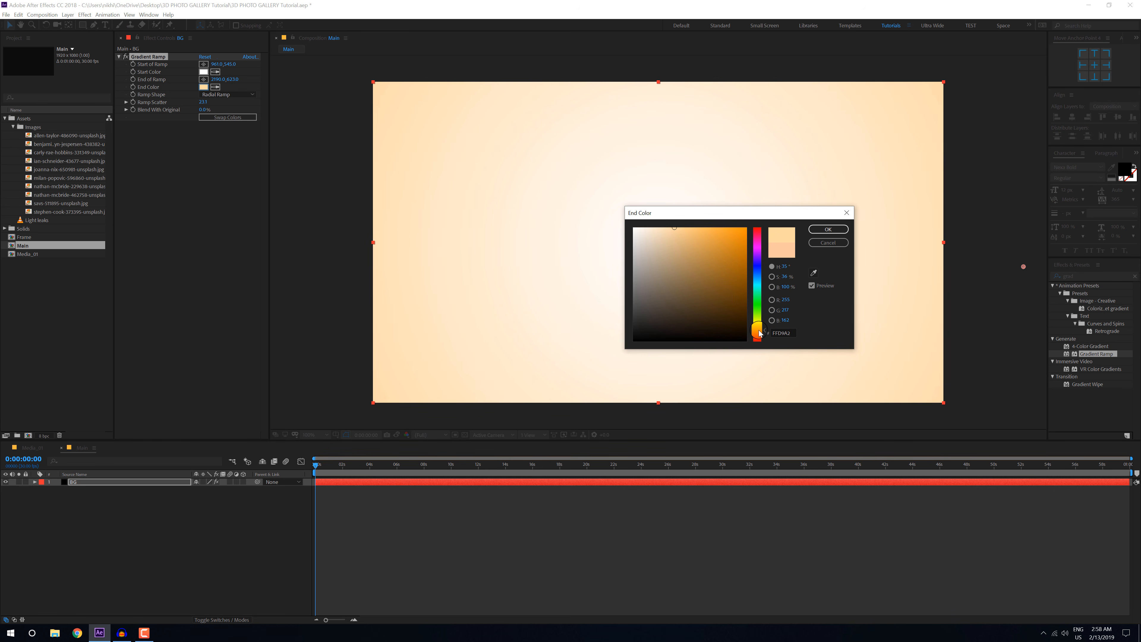
left_click(816, 236)
left_click(227, 527)
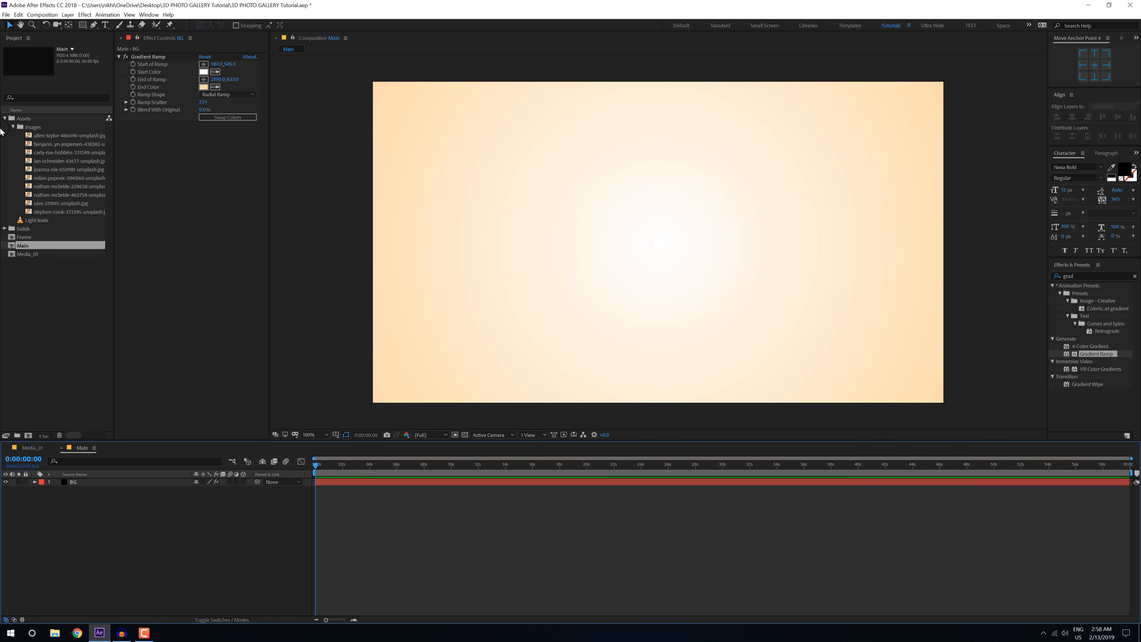
Step: Collapse the Images folder and duplicate the Media_01 composition five times in the project
left_click(12, 127)
left_click(50, 170)
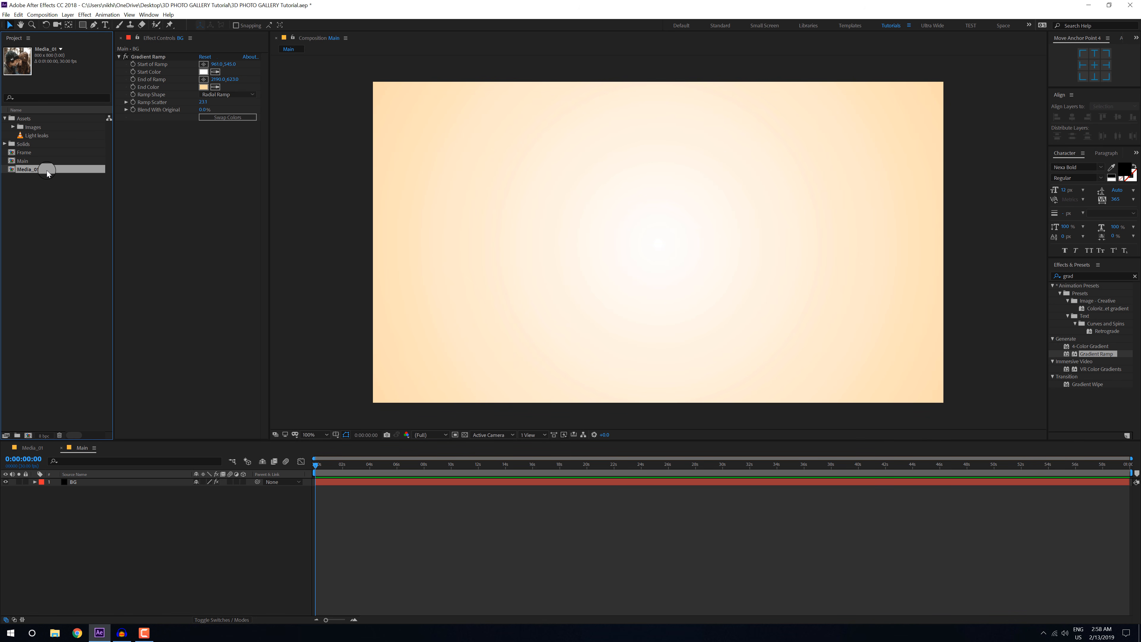
key("ctrl+d")
key("ctrl+d")
key("ctrl+d")
key("ctrl+d")
key("ctrl+d")
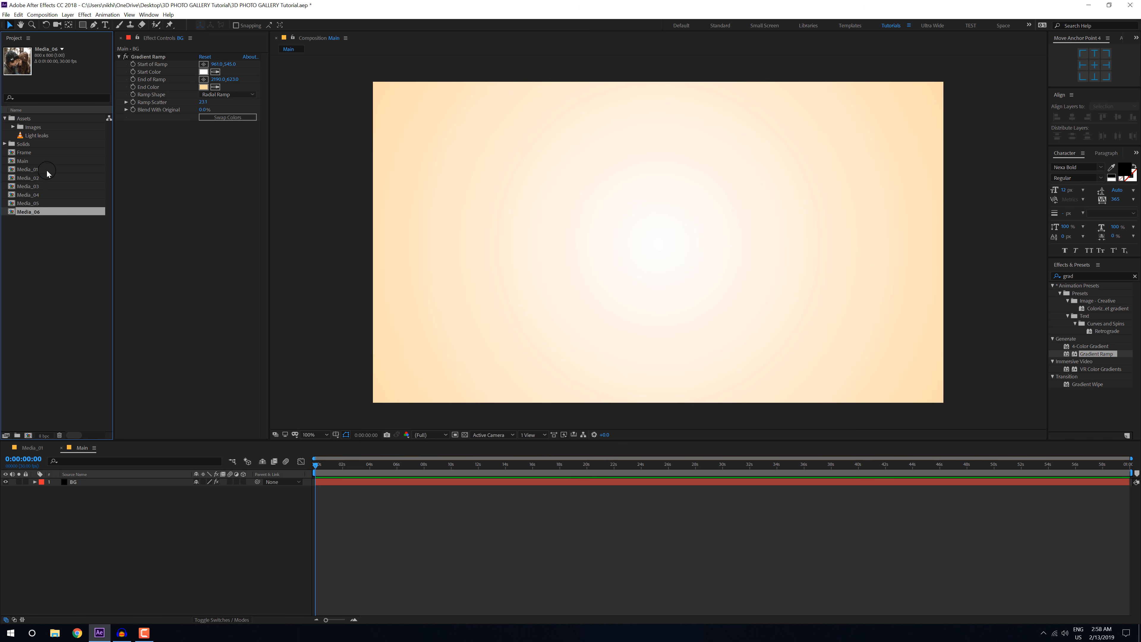
Step: Duplicate the Media compositions up to Media_10 and open Media_01 through Media_10 in the timeline
key("ctrl+d")
key("ctrl+d")
key("ctrl+d")
key("ctrl+d")
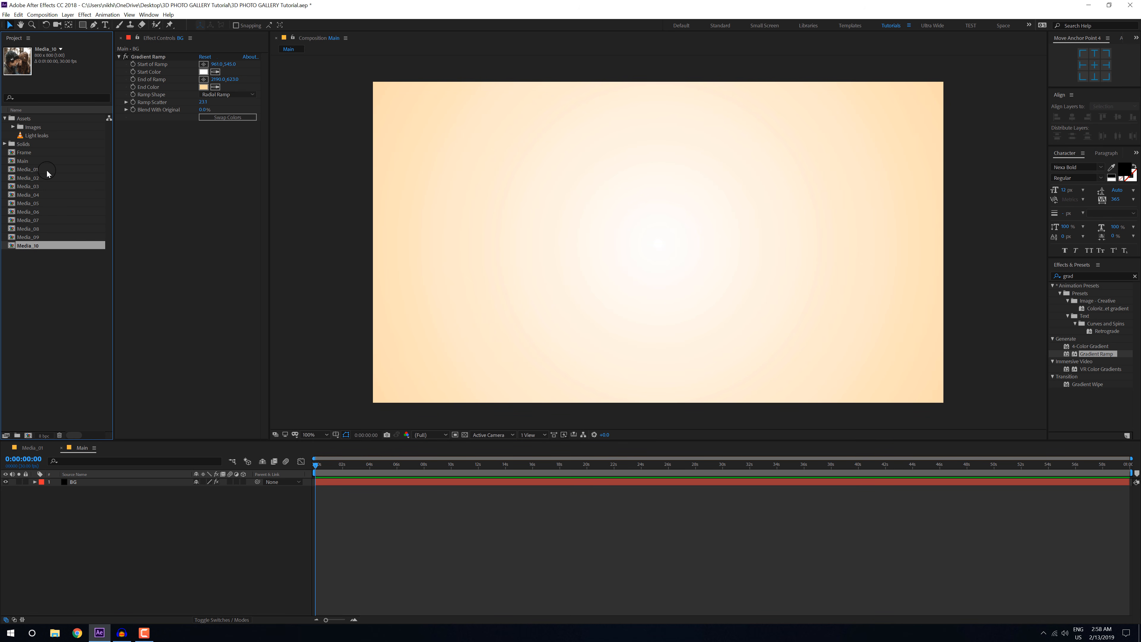
left_click(35, 171)
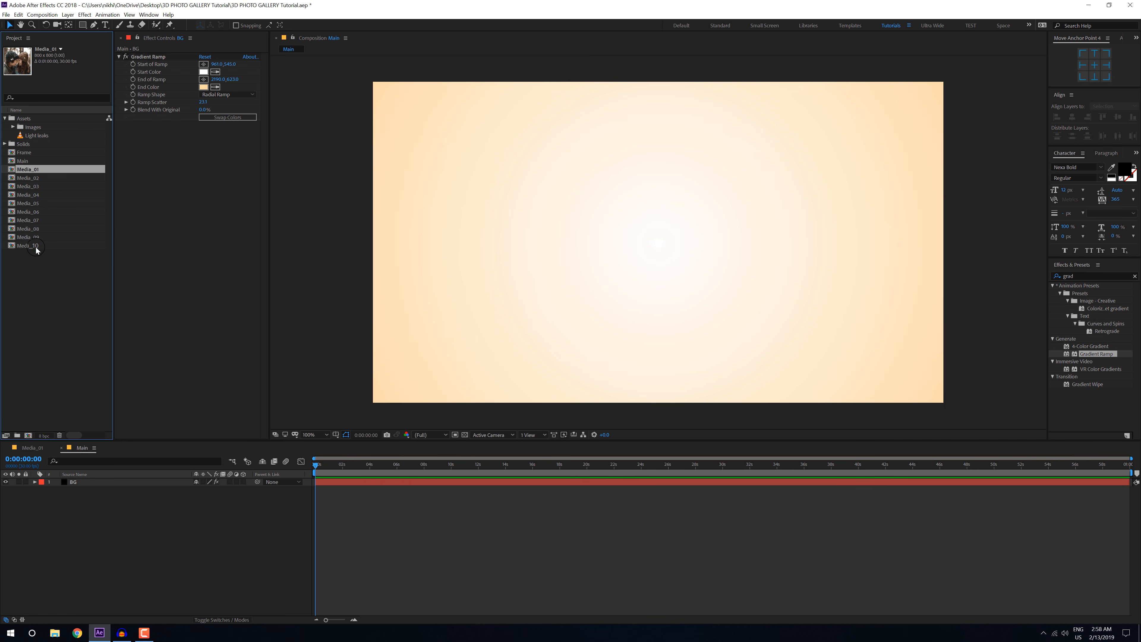
left_click(35, 247, "shift")
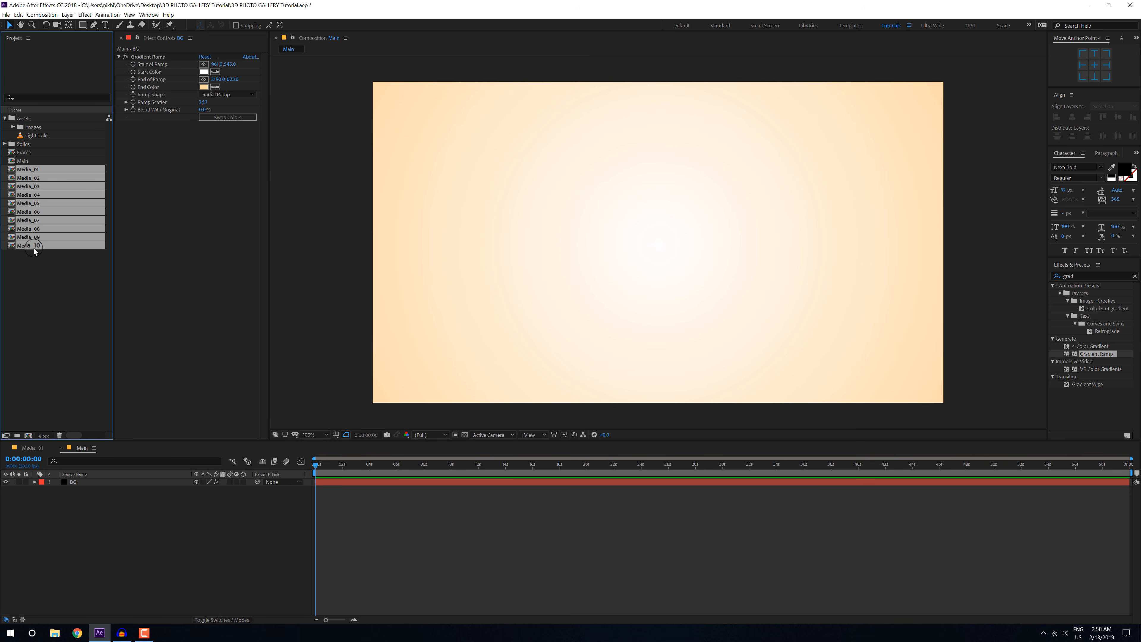
double_click(33, 248)
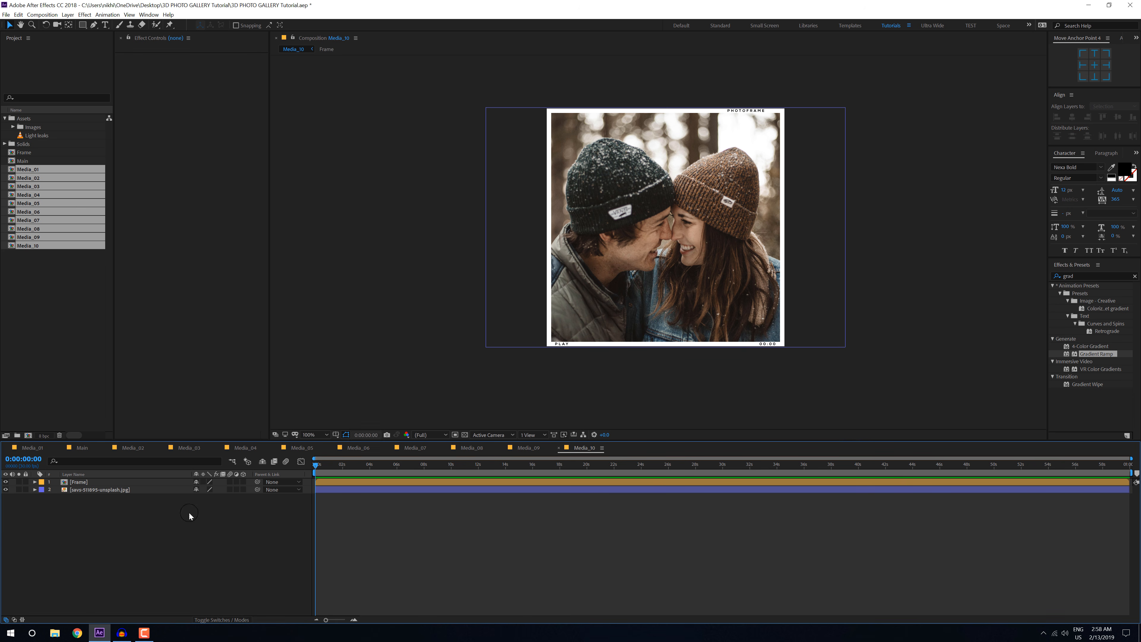
Step: Replace the photo in Media_10 with the first photo from the Images folder, placed beneath the frame, scale it to 30% and shift it upward
left_click(79, 491)
key("Delete")
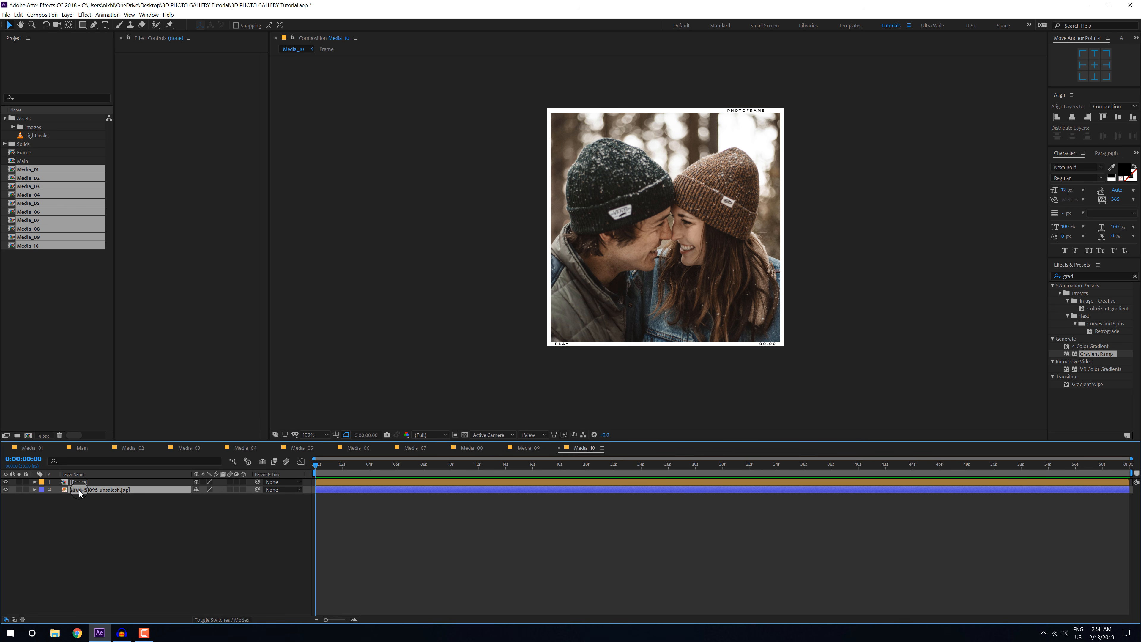
left_click(14, 127)
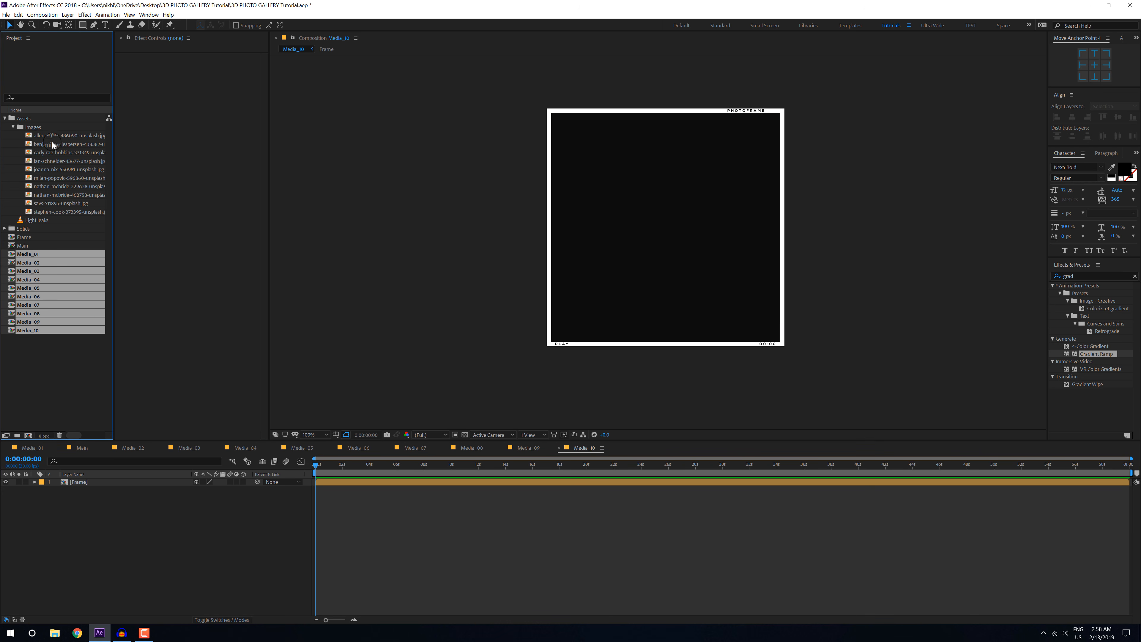
left_click(49, 135)
left_click_drag(50, 135, 80, 512)
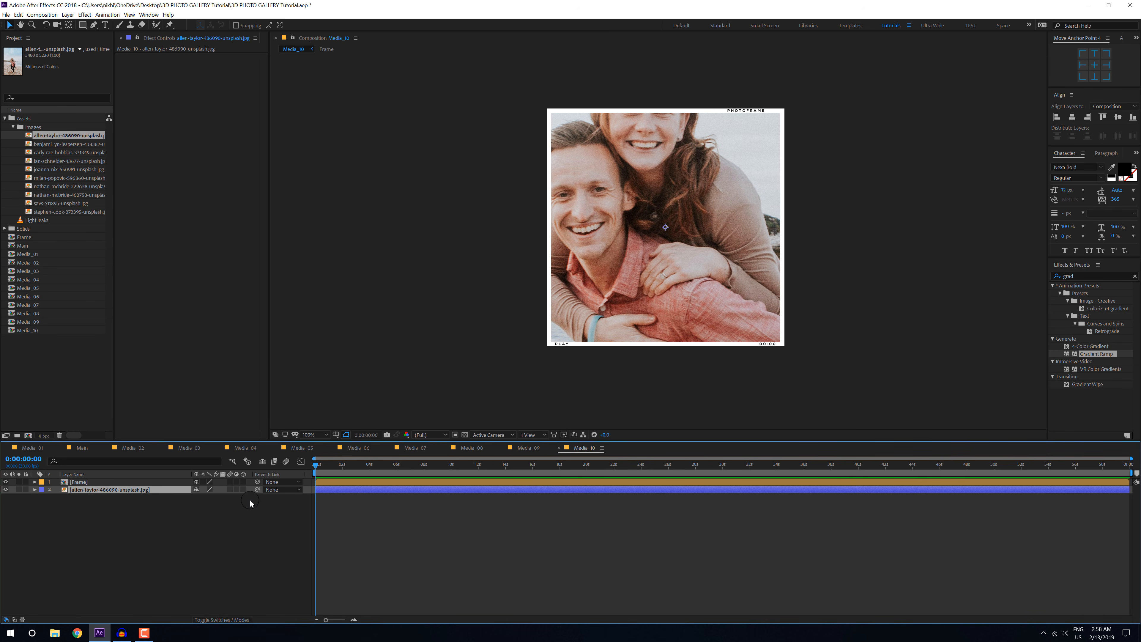
key("s")
left_click_drag(224, 500, 191, 498)
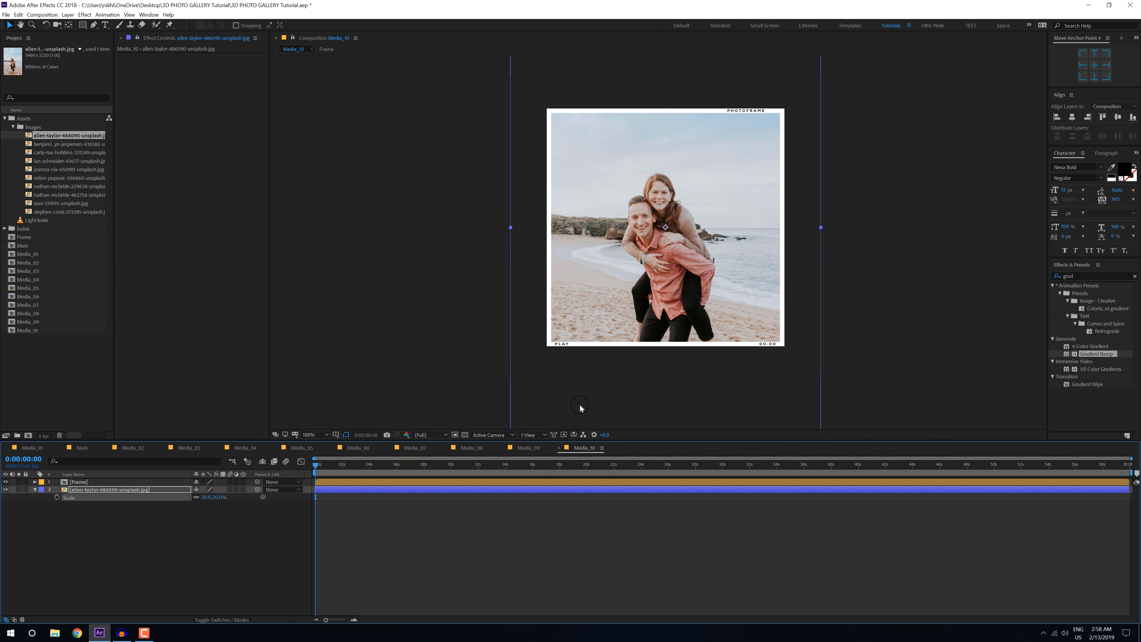
left_click_drag(606, 406, 610, 379)
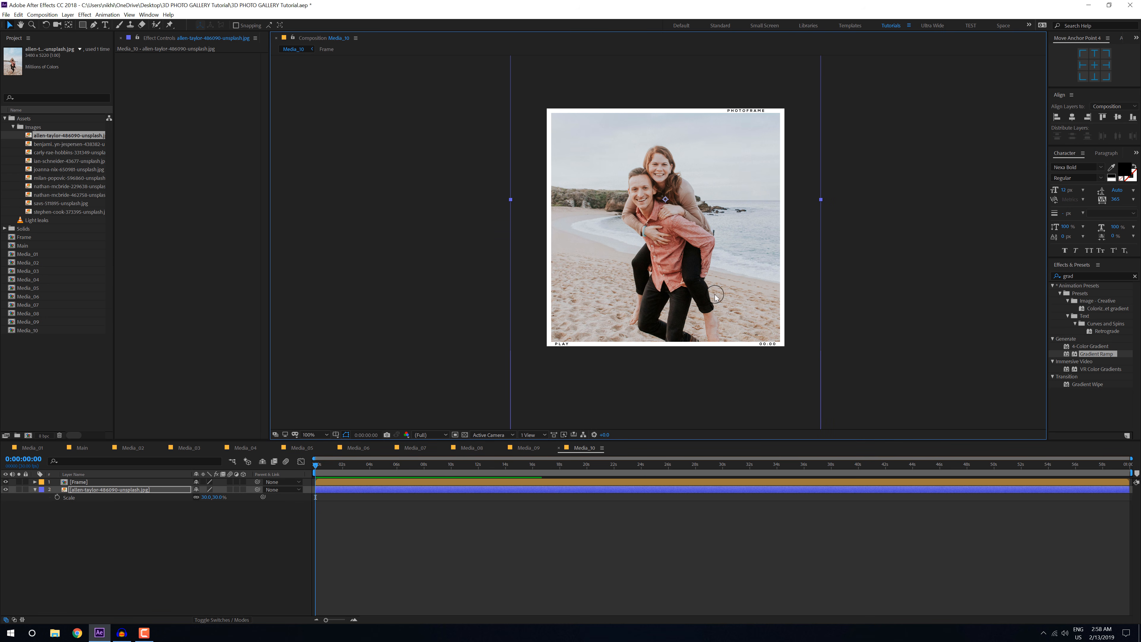
Step: Replace the photo in Media_09 with the second Images photo beneath the frame, scale it to 27% and shift it upward
left_click(528, 448)
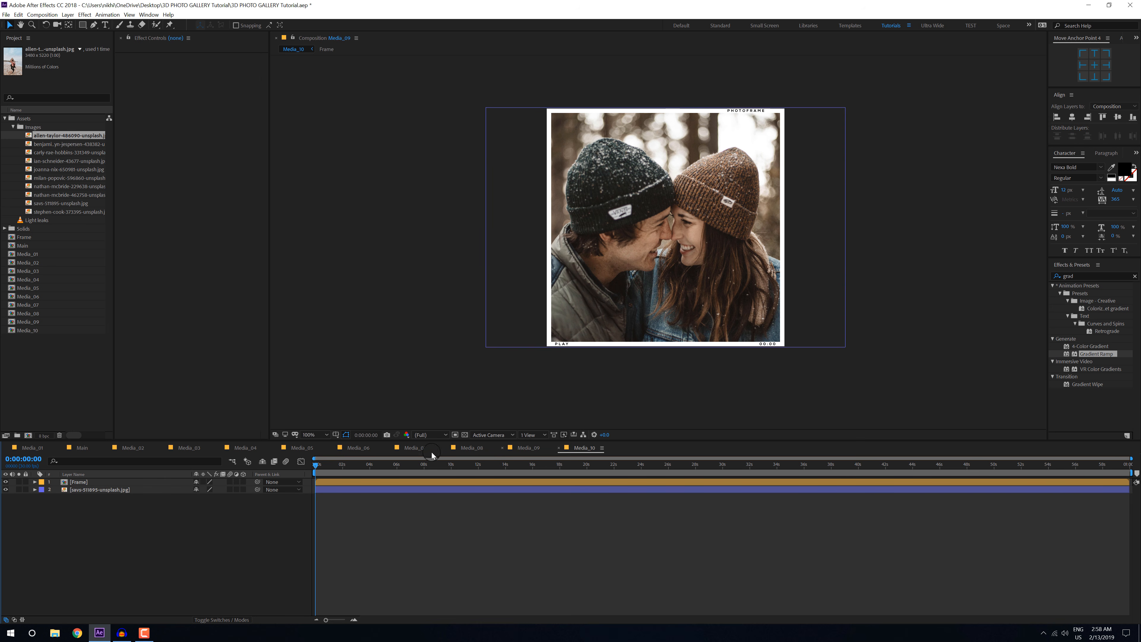
left_click(89, 491)
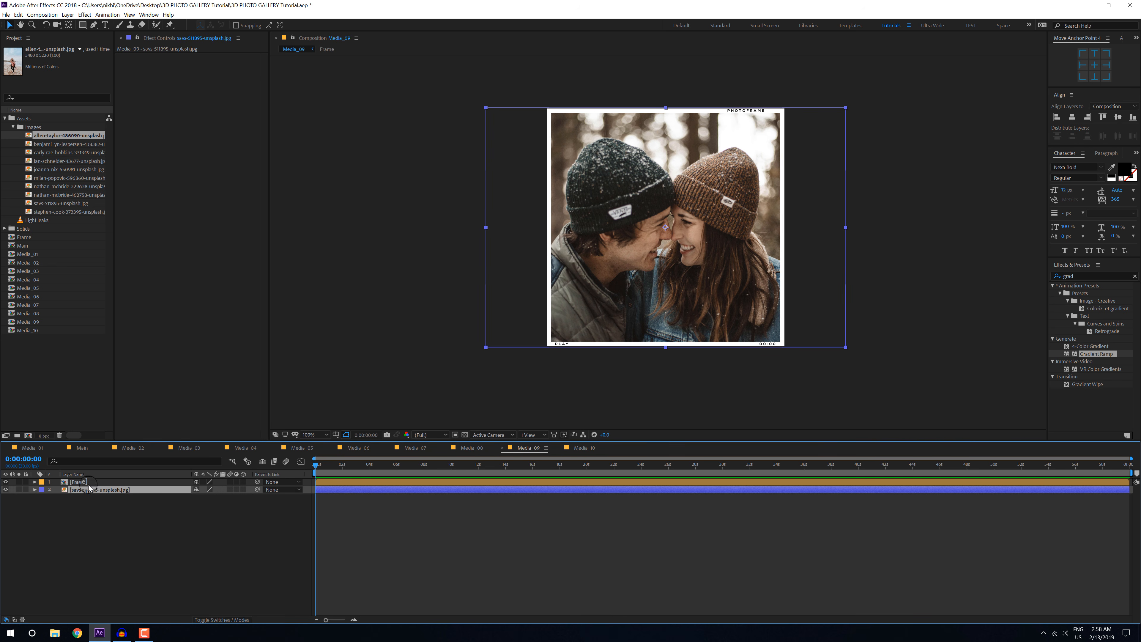
key("Delete")
left_click_drag(46, 144, 76, 514)
key("s")
left_click_drag(207, 497, 186, 498)
left_click_drag(683, 355, 683, 327)
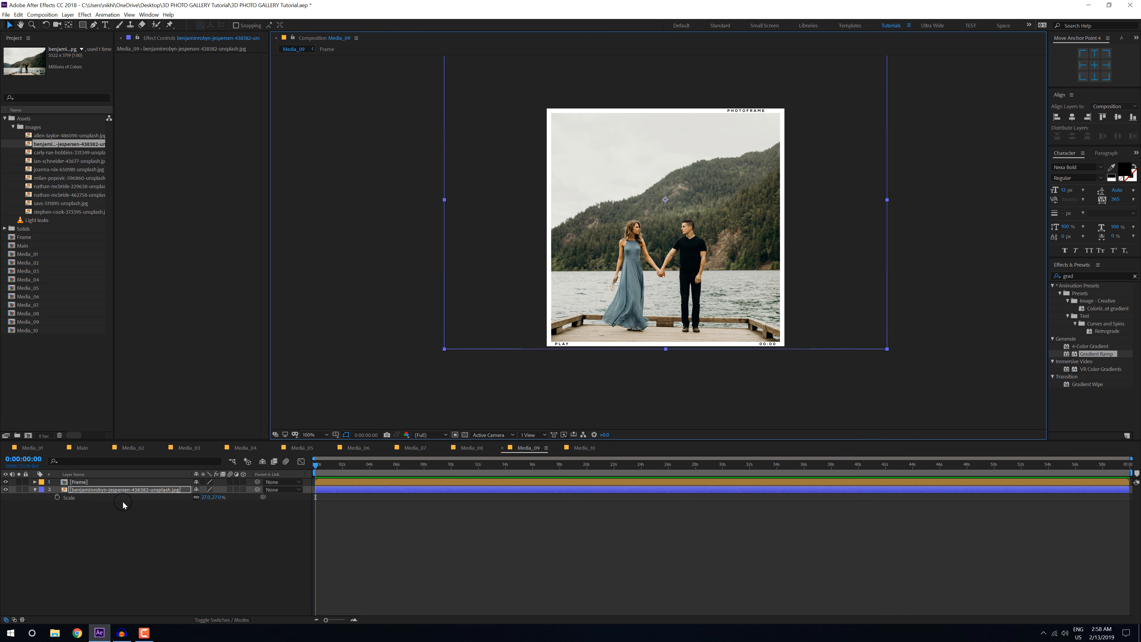
Step: Replace the photo in Media_08 with the third Images photo beneath the frame and scale it down to fit
left_click(472, 448)
left_click_drag(49, 153, 84, 499)
left_click(85, 489)
key("Delete")
key("s")
left_click_drag(219, 498, 197, 499)
Step: Replace the photo in Media_07 with the fourth Images photo beneath the frame and scale it down to fit
left_click(418, 448)
left_click_drag(45, 162, 85, 508)
key("s")
left_click_drag(218, 498, 195, 498)
Step: Replace the photo in Media_06 with the fifth Images photo beneath the frame and scale it to 30%
left_click(359, 448)
left_click(88, 489)
key("Delete")
left_click_drag(54, 169, 84, 520)
key("s")
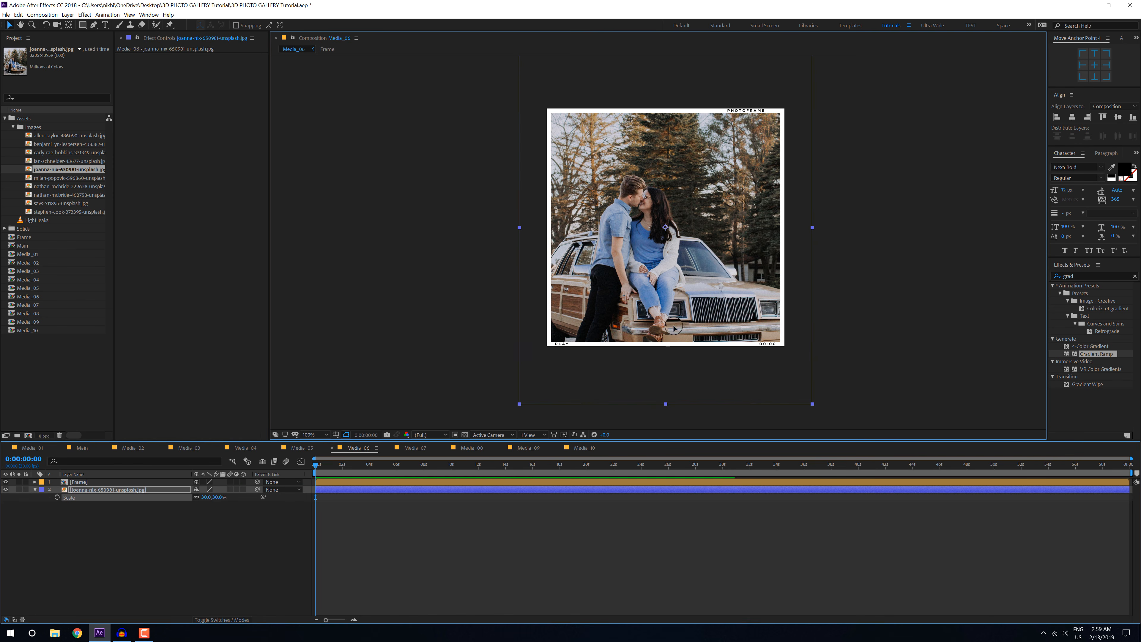
Step: Replace the photo in Media_05 with the sixth Images photo beneath the frame, scale it to 36% and shift it up and slightly right
left_click(302, 448)
left_click(72, 490)
key("Delete")
left_click_drag(52, 178, 84, 508)
key("s")
left_click_drag(218, 497, 198, 498)
left_click_drag(664, 292, 677, 257)
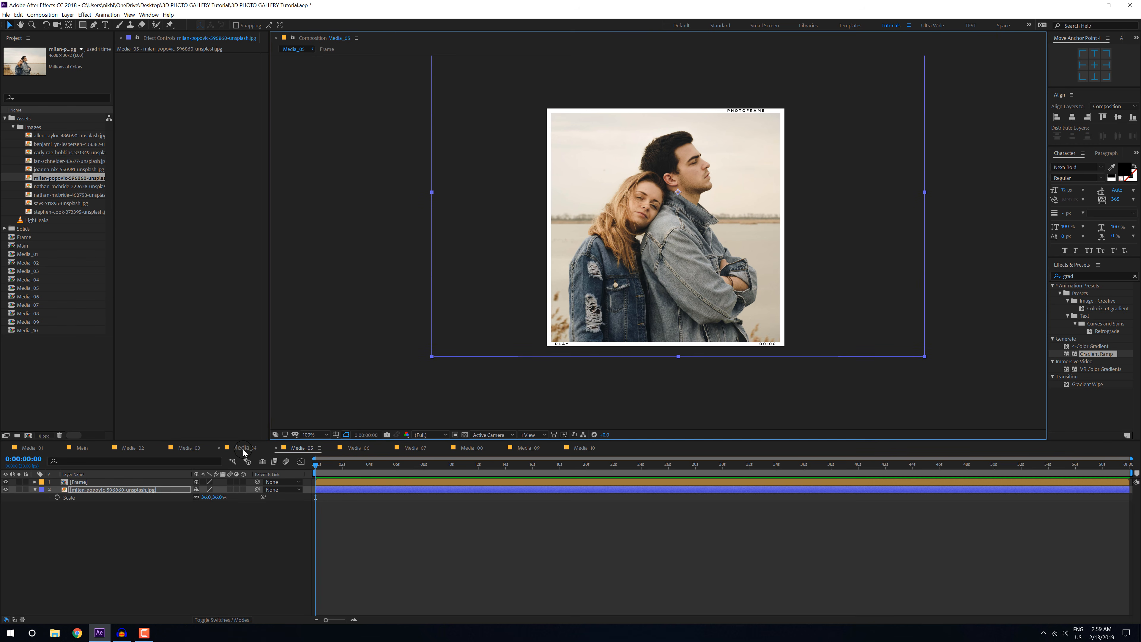
Step: Replace the photo in Media_04 with the seventh Images photo beneath the frame, scale it to 27% and shift it up and left
left_click(244, 449)
left_click(86, 489)
key("Delete")
left_click_drag(50, 186, 84, 504)
key("s")
left_click_drag(218, 498, 195, 498)
left_click_drag(669, 261, 652, 243)
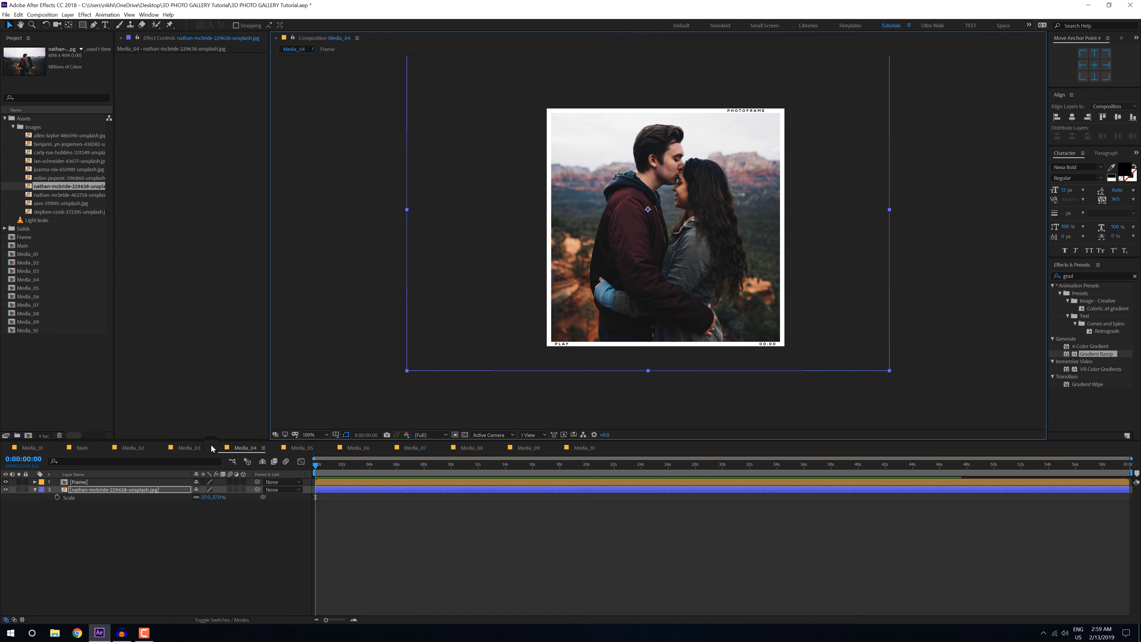
Step: Replace the photo in Media_03 with the eighth Images photo beneath the frame, scale it to 21% and shift it slightly upward
left_click(189, 448)
left_click(85, 489)
key("Delete")
left_click_drag(76, 195, 84, 503)
key("s")
left_click_drag(219, 498, 195, 498)
left_click_drag(667, 270, 667, 264)
Step: Replace the photo in Media_02 with the last Images photo beneath the frame, scale it down and shift it left
left_click(133, 448)
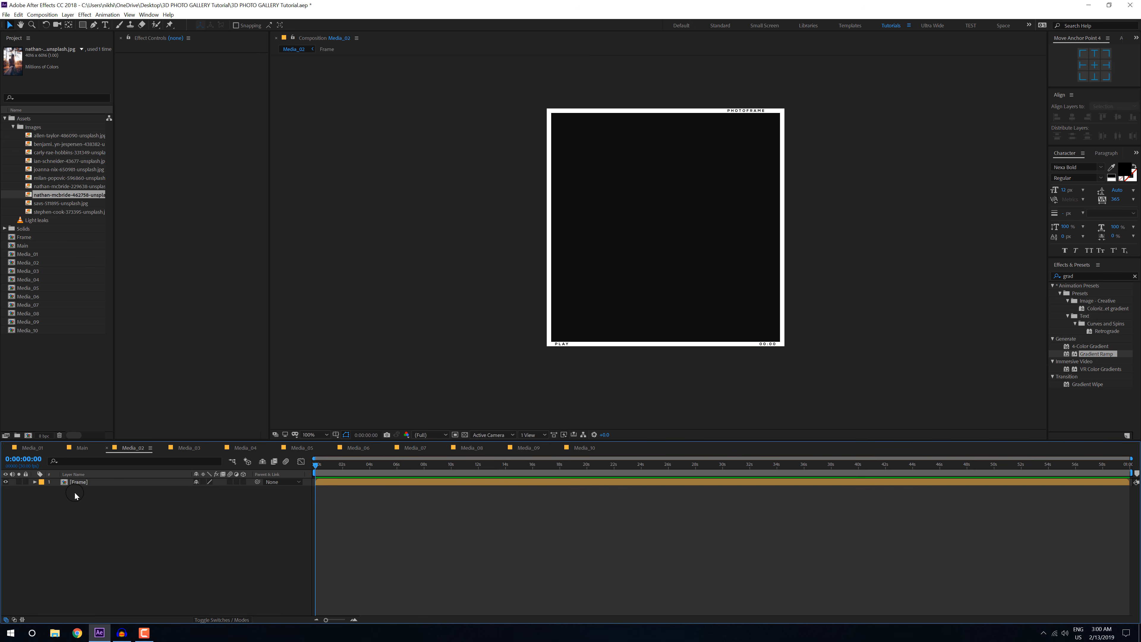
left_click_drag(67, 212, 90, 504)
key("s")
left_click_drag(219, 497, 196, 497)
left_click_drag(665, 252, 635, 252)
Step: Go through the compositions Media_01 to Media_10 to examine the framed photo in each one
left_click(81, 449)
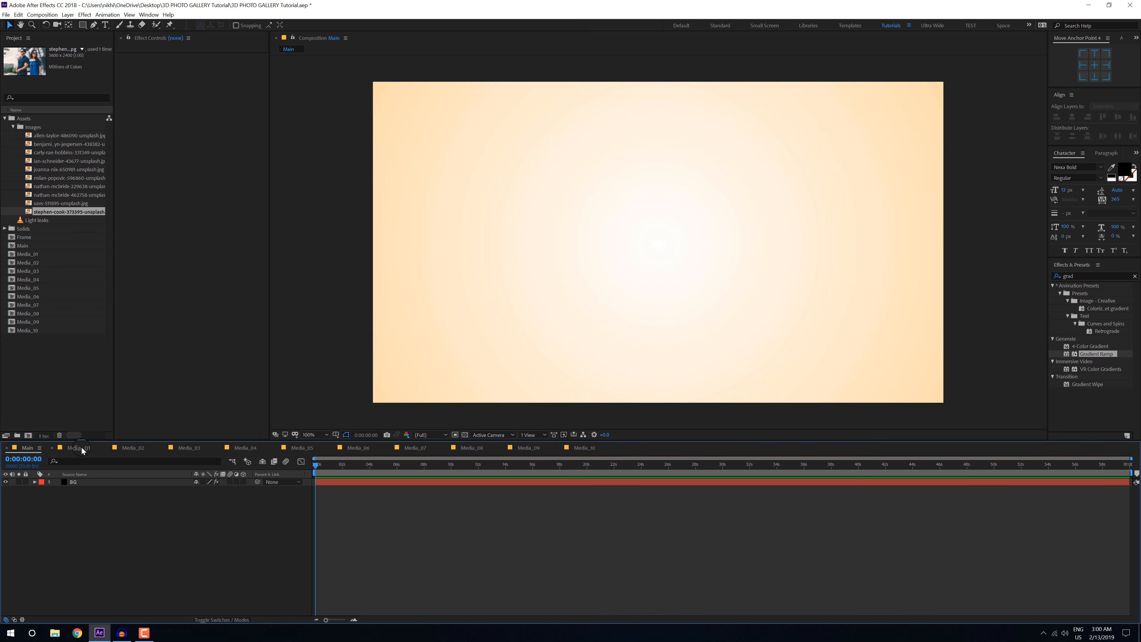
left_click(83, 450)
left_click(133, 448)
left_click(189, 448)
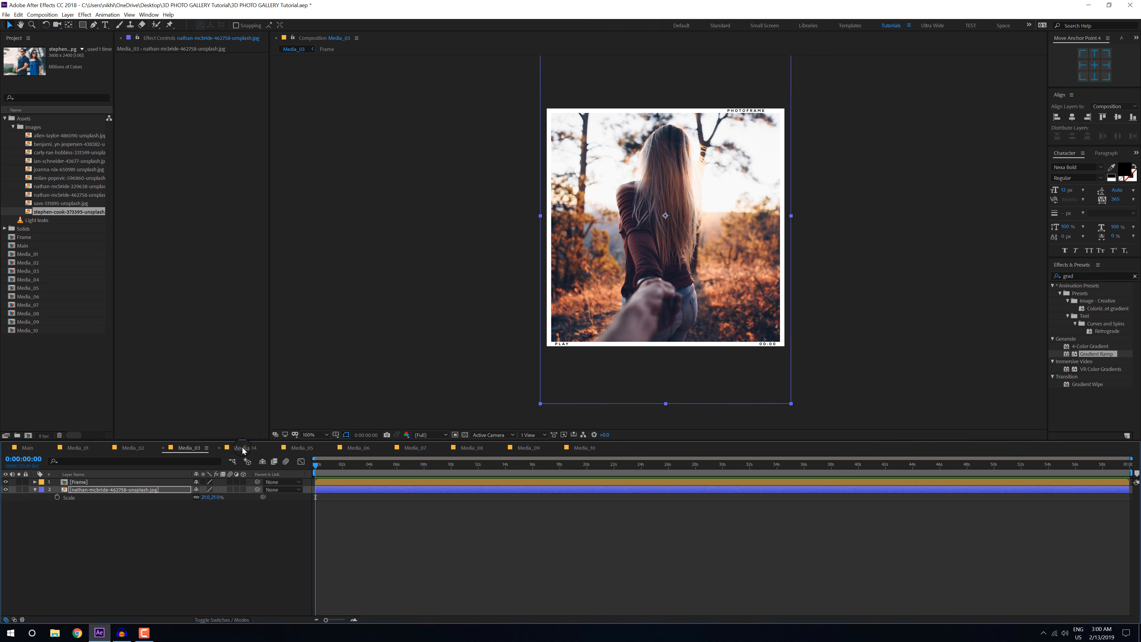
left_click(242, 448)
left_click(306, 449)
left_click(373, 448)
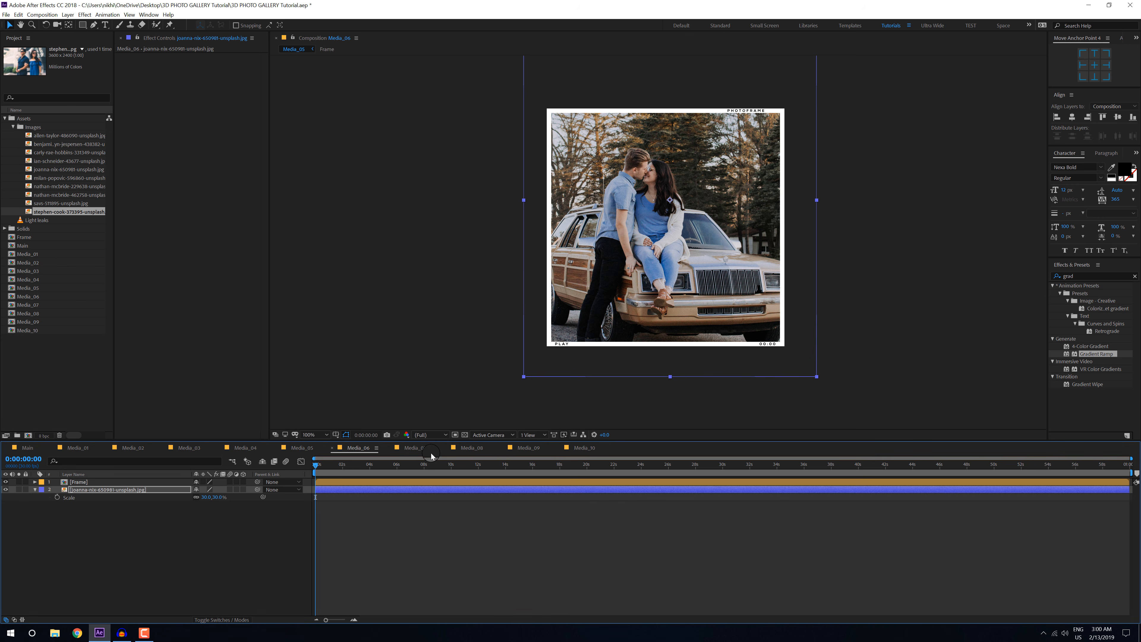
left_click(431, 452)
left_click(478, 450)
left_click(538, 452)
left_click(582, 451)
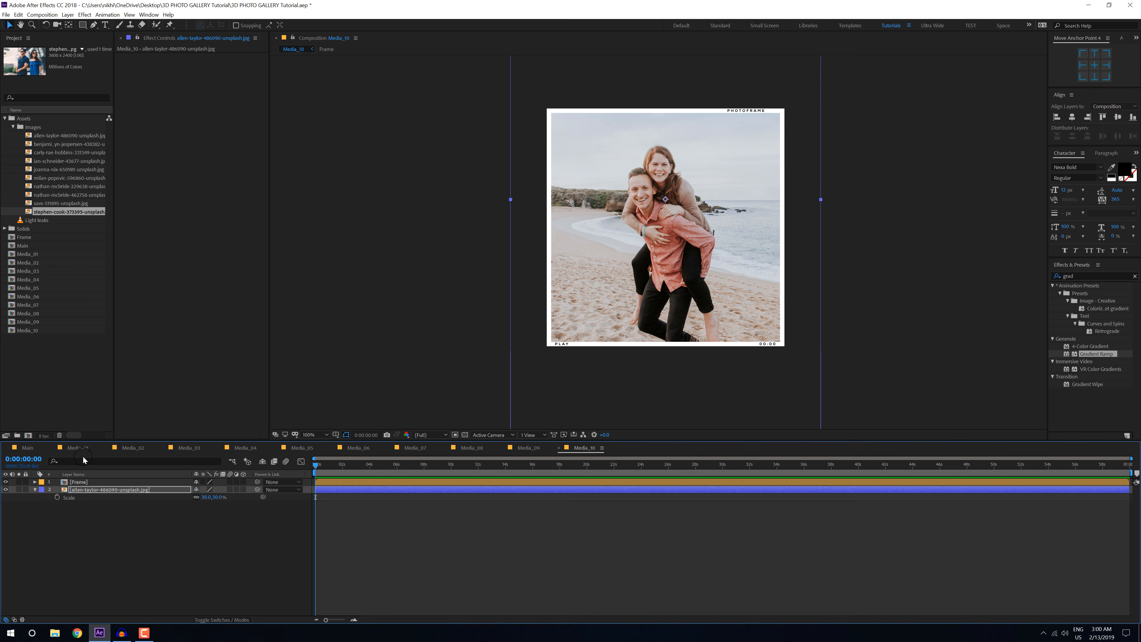
Step: Add Media_01 through Media_10 to the Main composition above the BG layer and close the open Media compositions
left_click(37, 449)
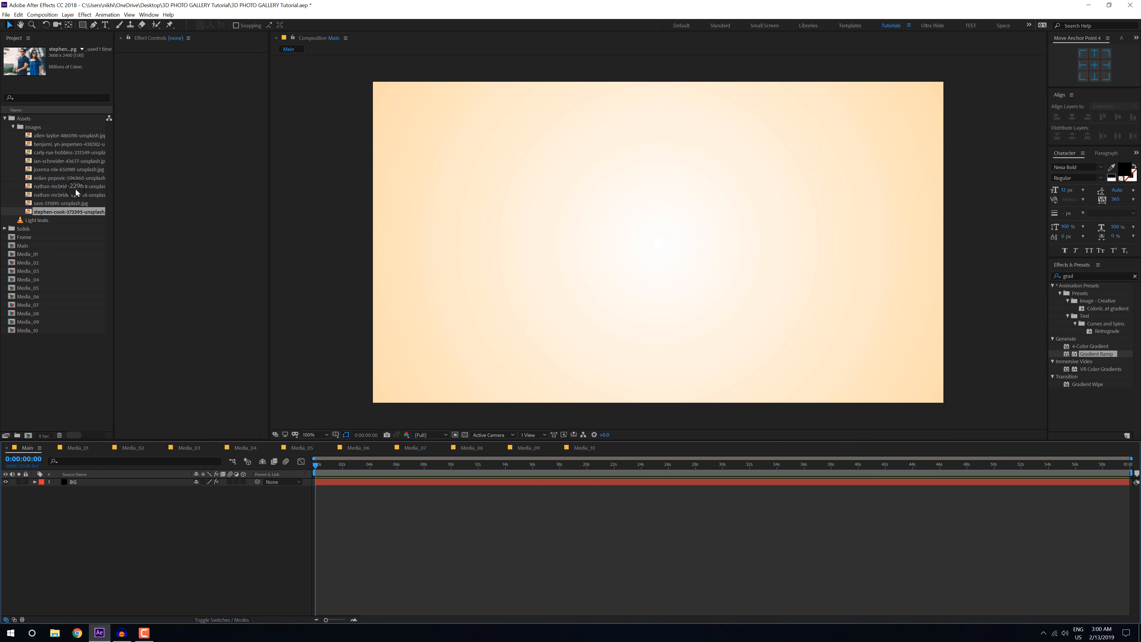
left_click(13, 127)
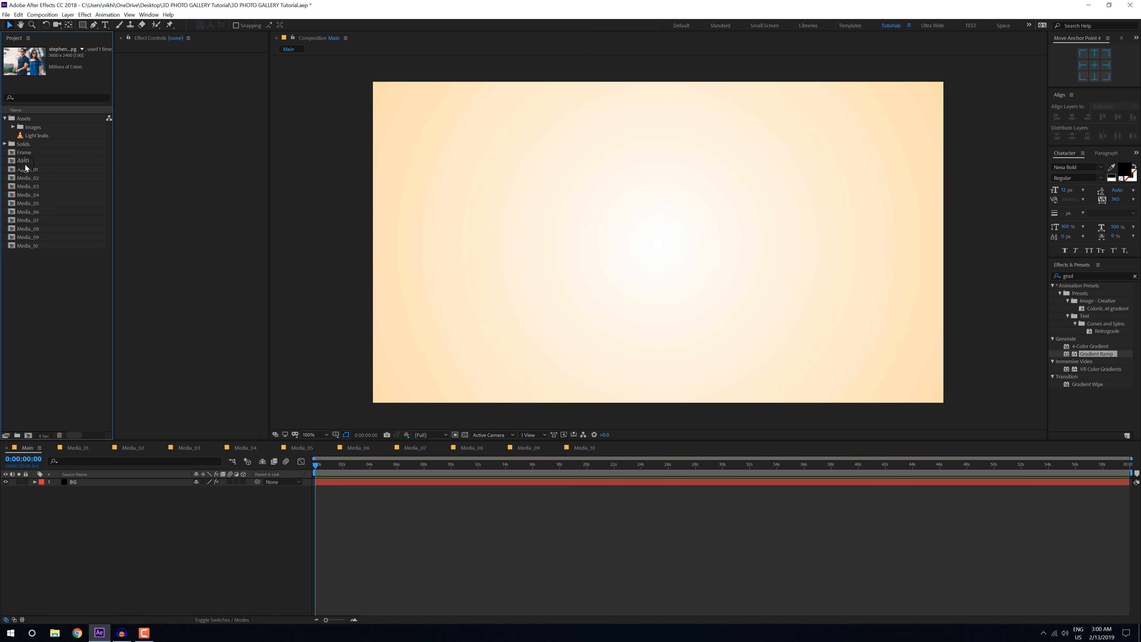
left_click(27, 169)
left_click(33, 247, "shift")
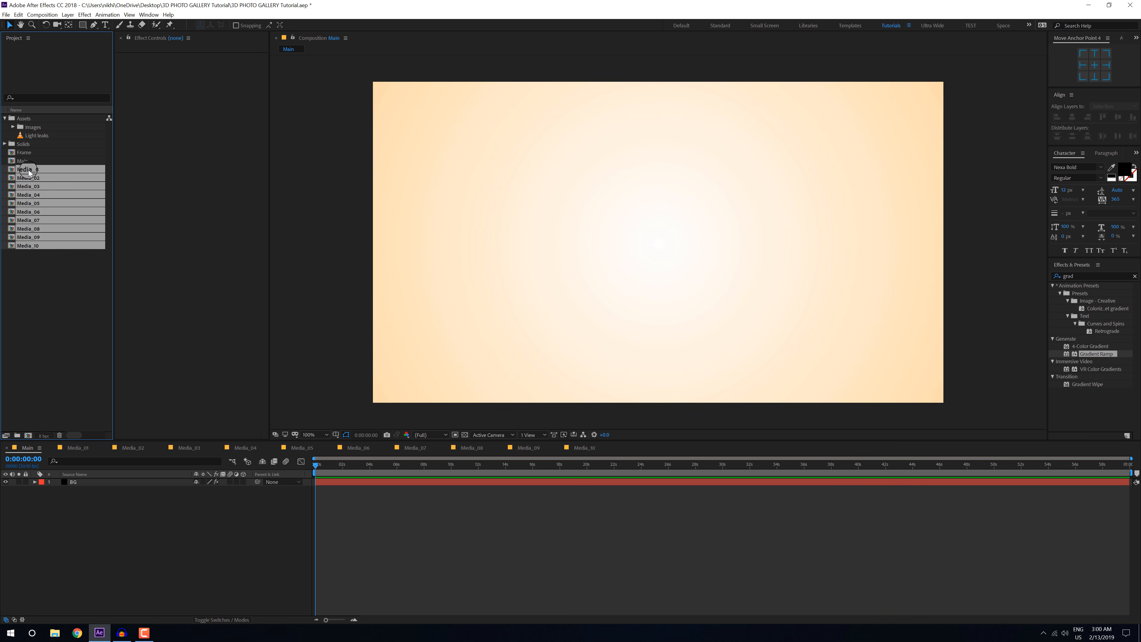
left_click_drag(29, 171, 81, 482)
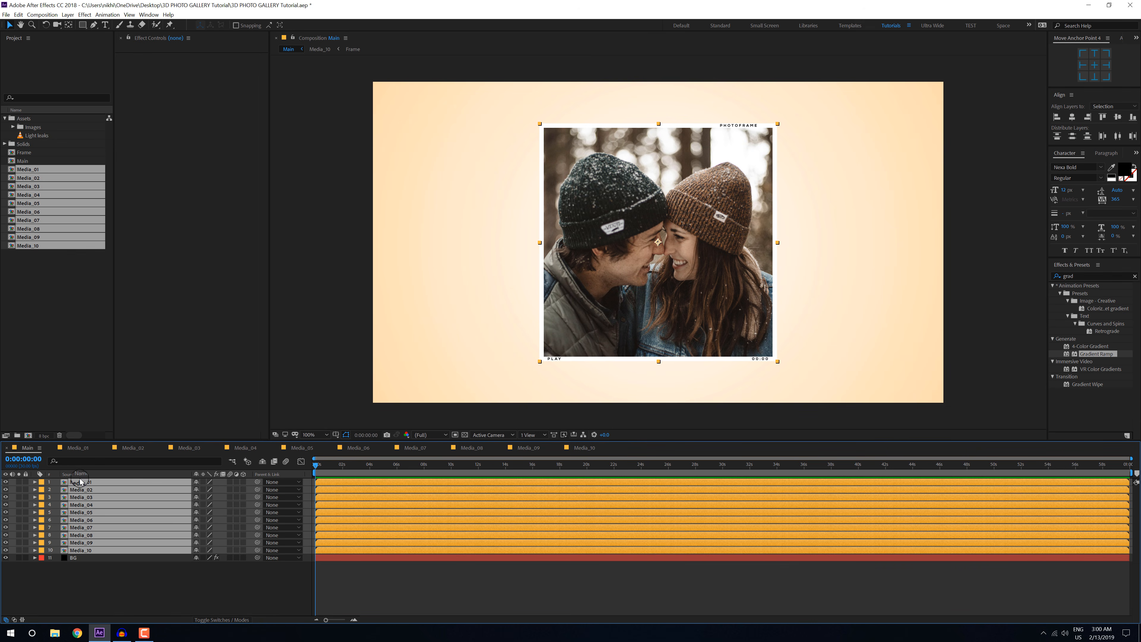
left_click(53, 449)
left_click(52, 448)
left_click(52, 448)
left_click(53, 448)
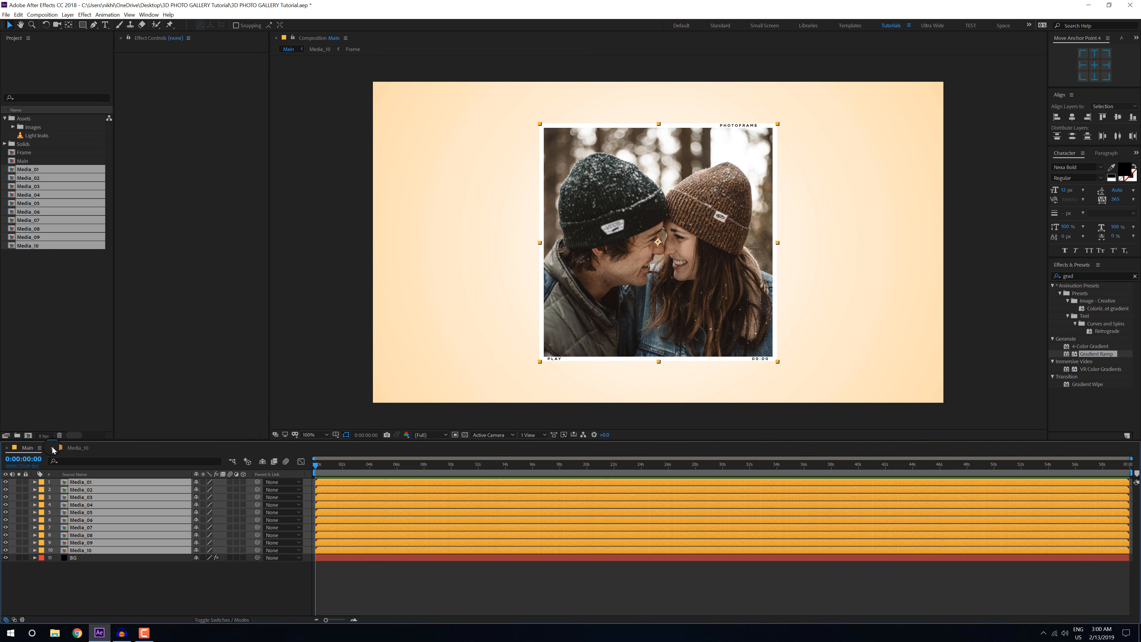
Step: Add a Two-Node Camera with the 50mm preset to the Main composition
left_click(98, 588)
right_click(82, 587)
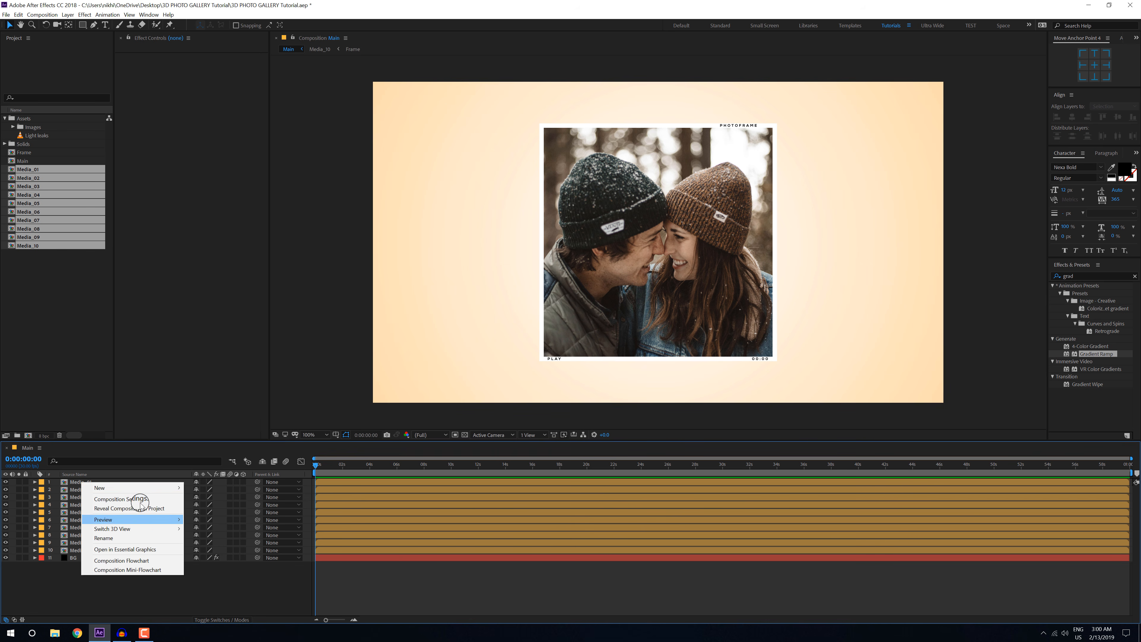
mouse_move(135, 488)
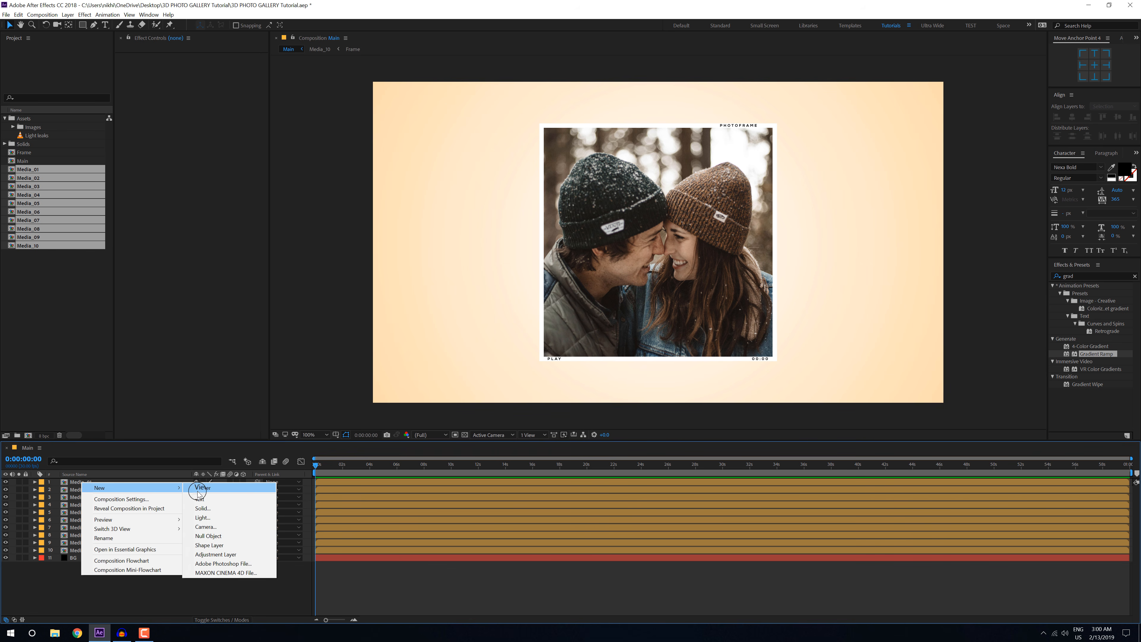
left_click(206, 527)
left_click_drag(592, 203, 599, 158)
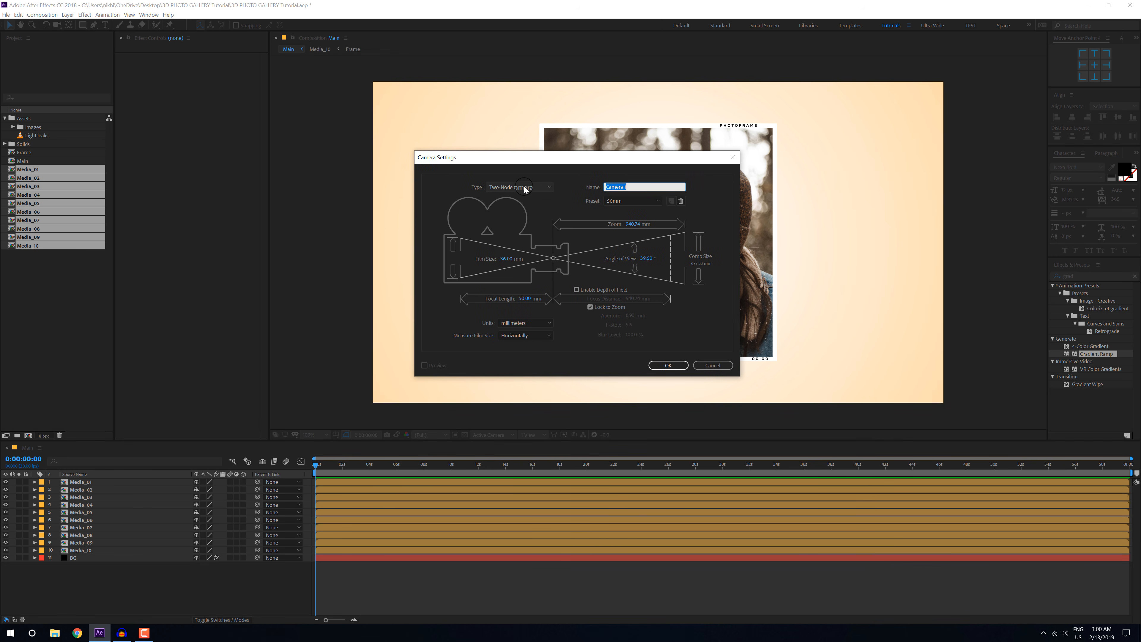
left_click(525, 188)
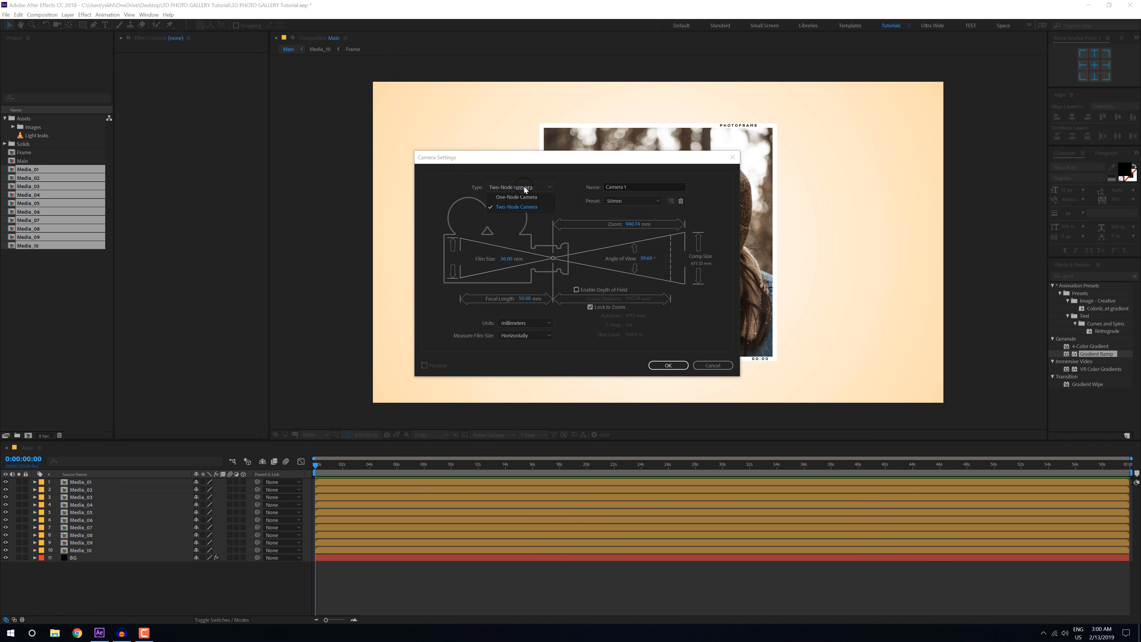
left_click(621, 202)
left_click(668, 365)
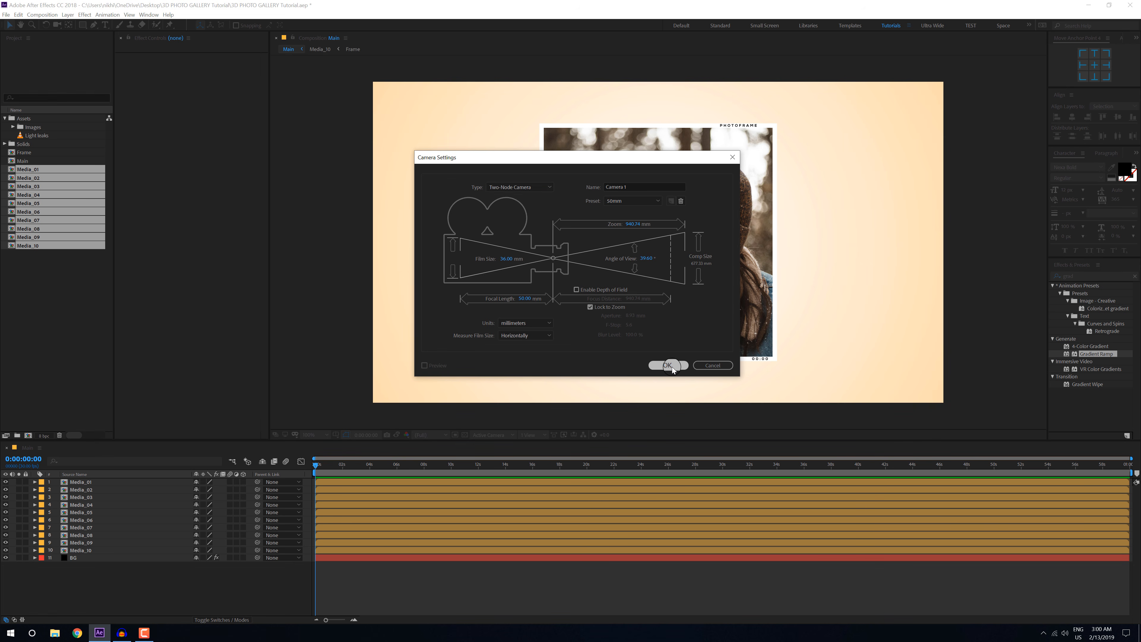
Step: Turn the Media_01 through Media_10 layers into 3D layers and deselect them
left_click(80, 489)
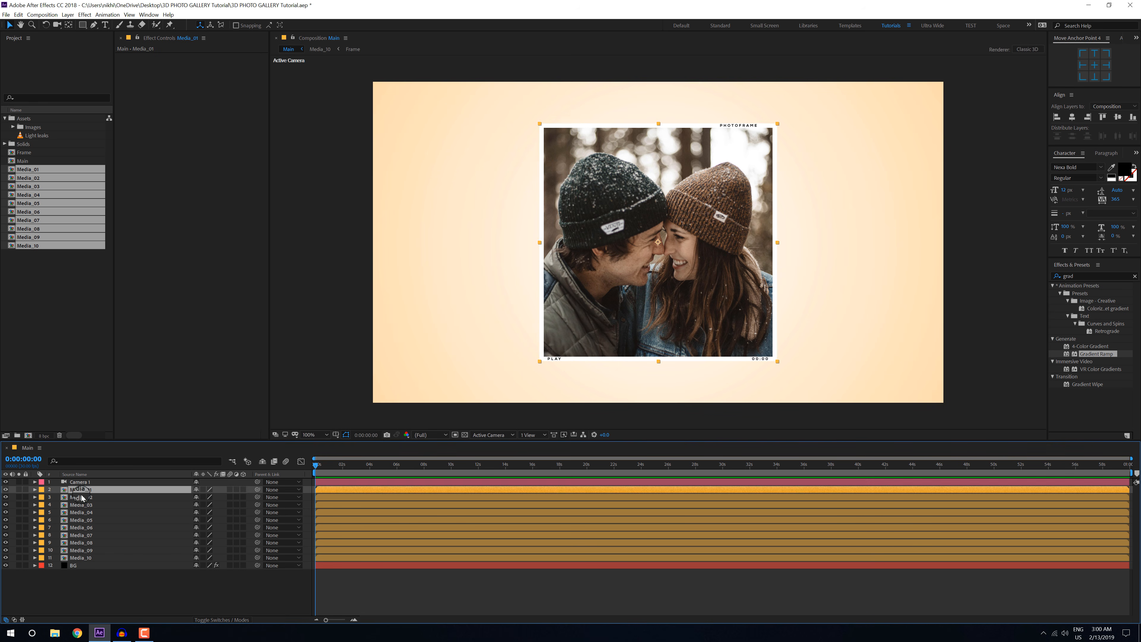
left_click(81, 558, "shift")
left_click(244, 490)
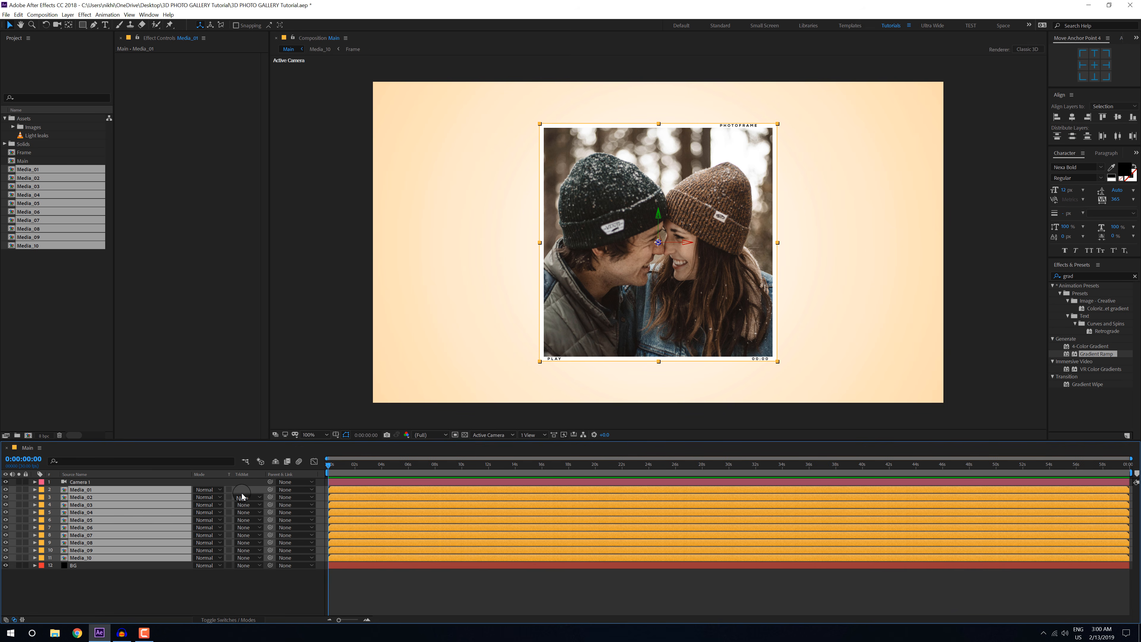
left_click(147, 581)
Step: Add a null object to the Main composition
left_click(89, 491)
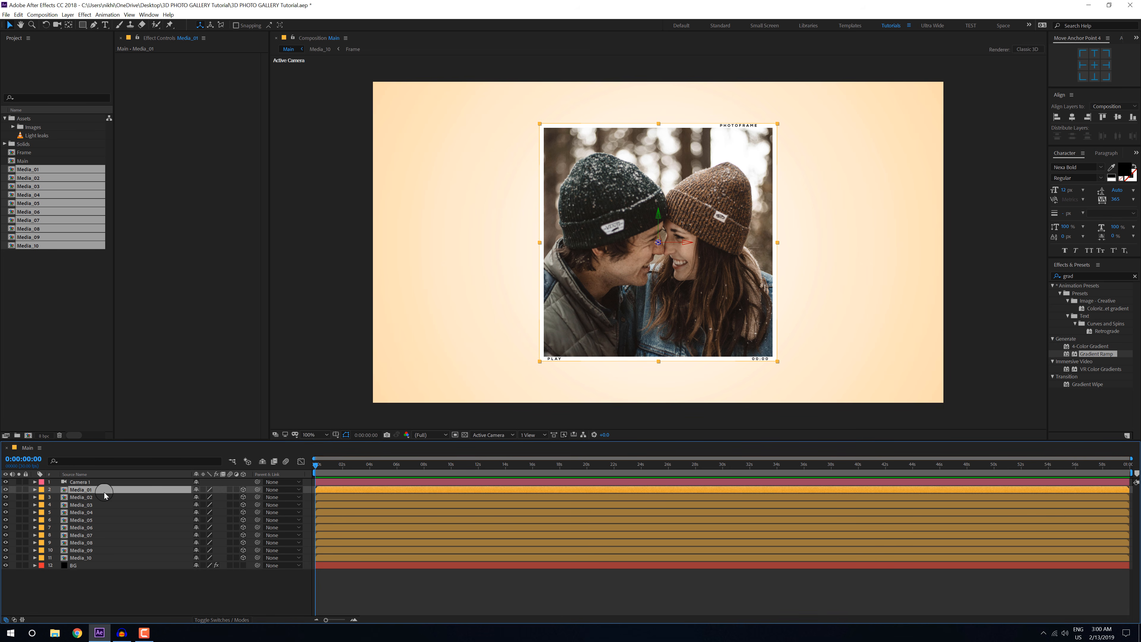
left_click(96, 591)
right_click(95, 591)
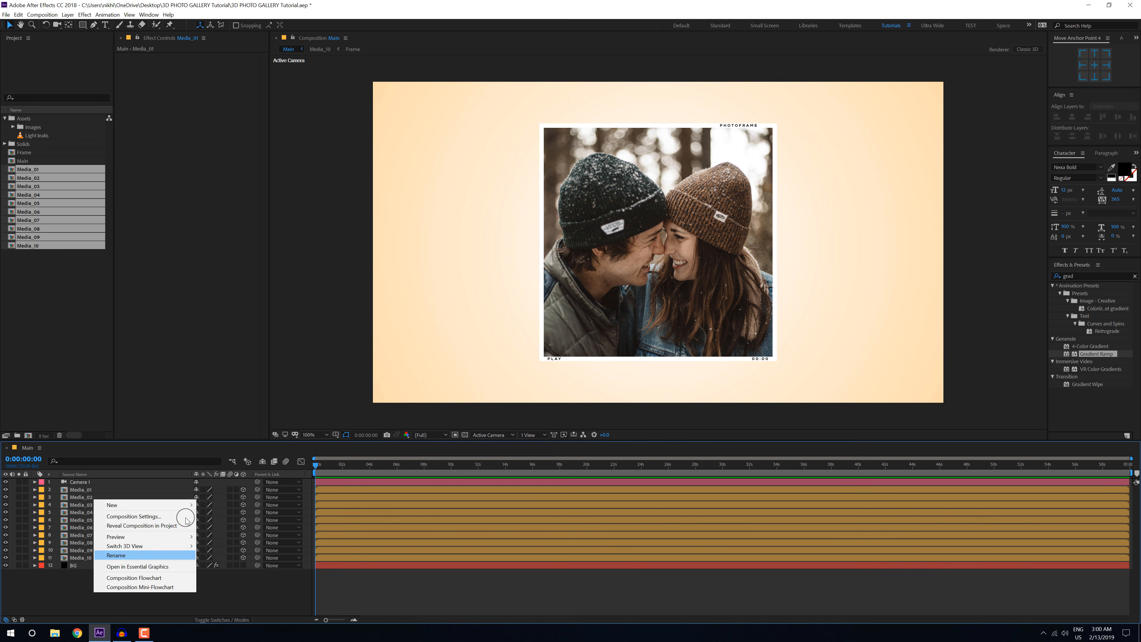
mouse_move(180, 505)
left_click(222, 555)
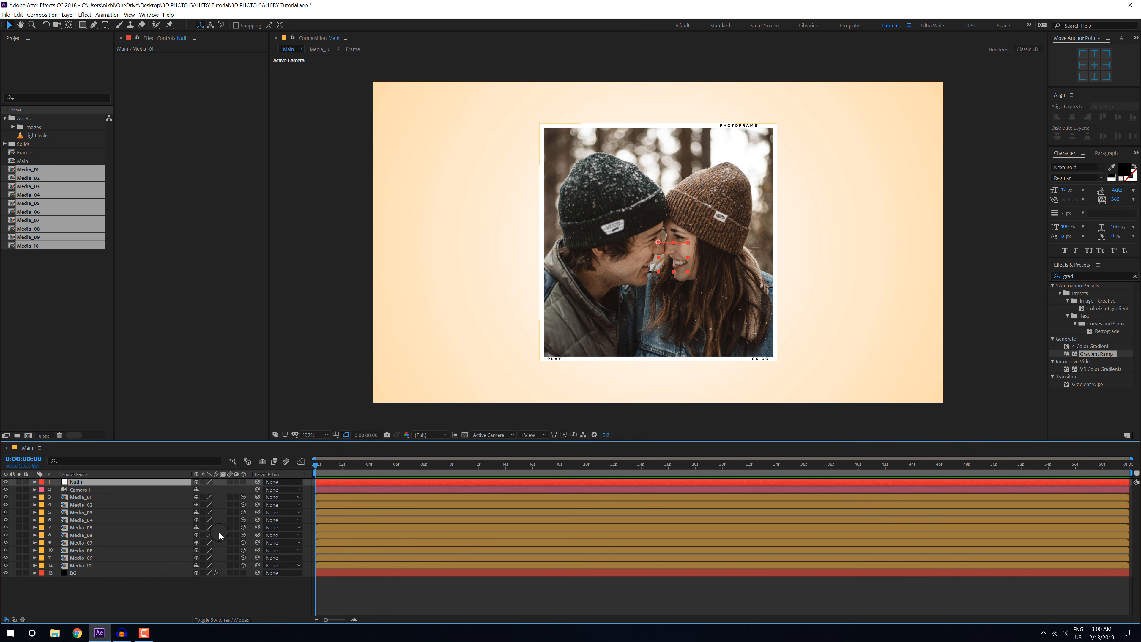
Step: Rename the null object layer as Position
key("Return")
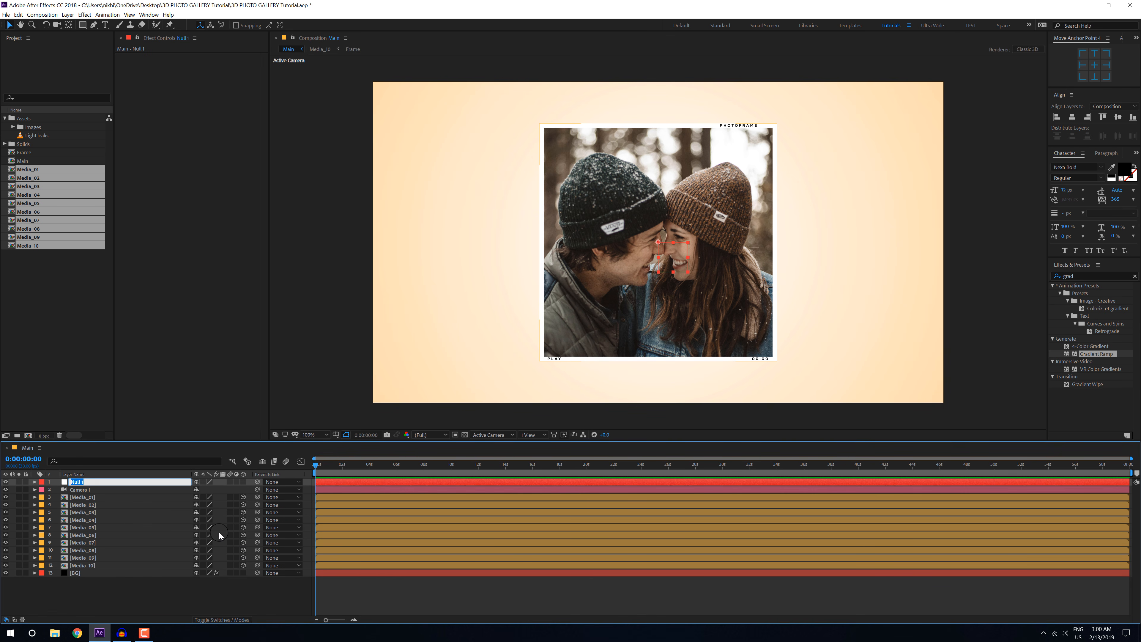
type("Position")
key("Return")
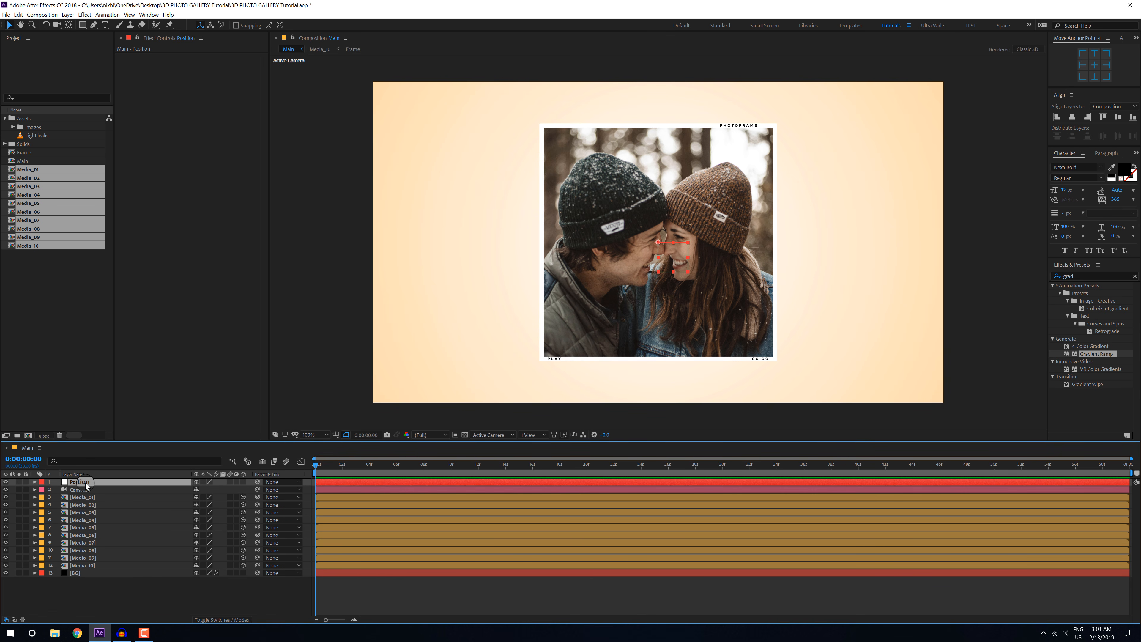
Step: Duplicate the Position null as Wiggle and turn both nulls into 3D layers
key("ctrl+d")
key("Return")
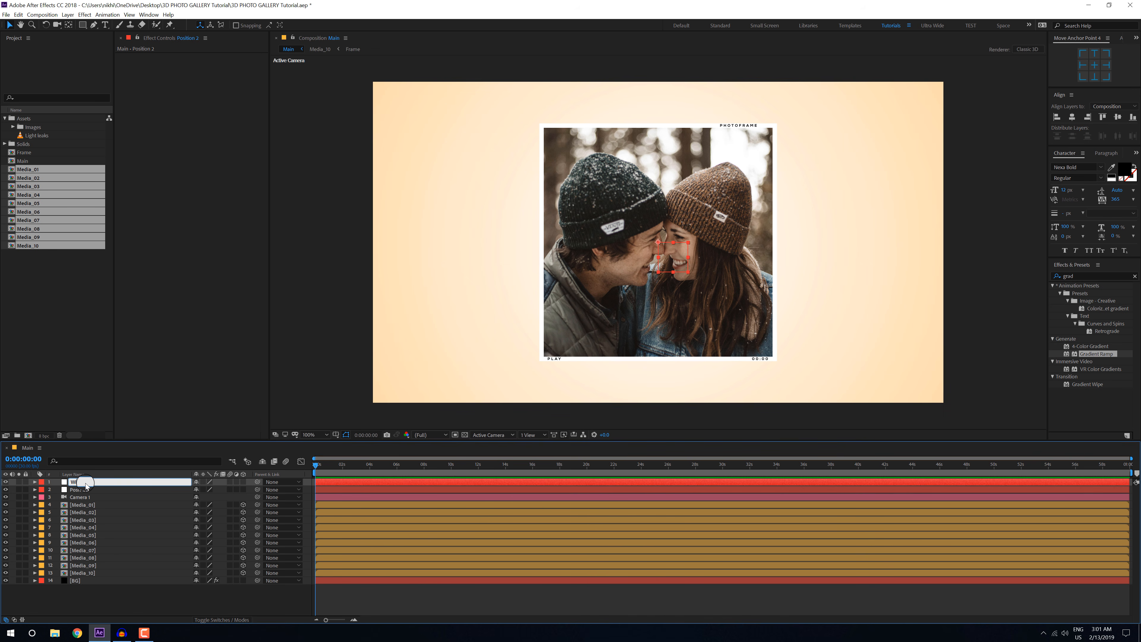
type("Wiggle")
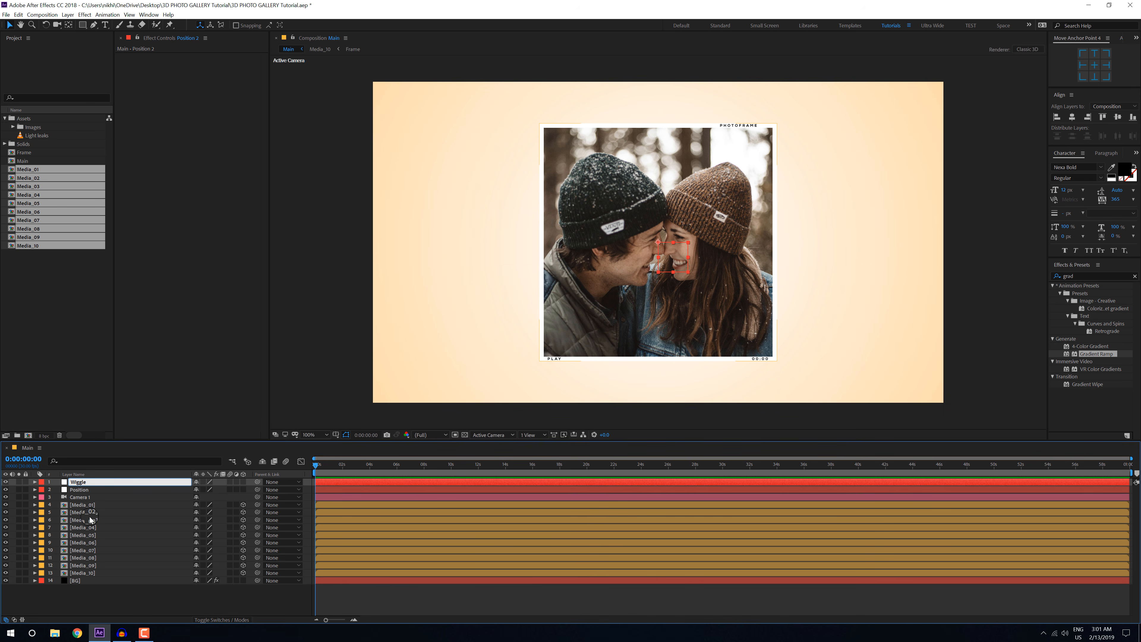
left_click(89, 601)
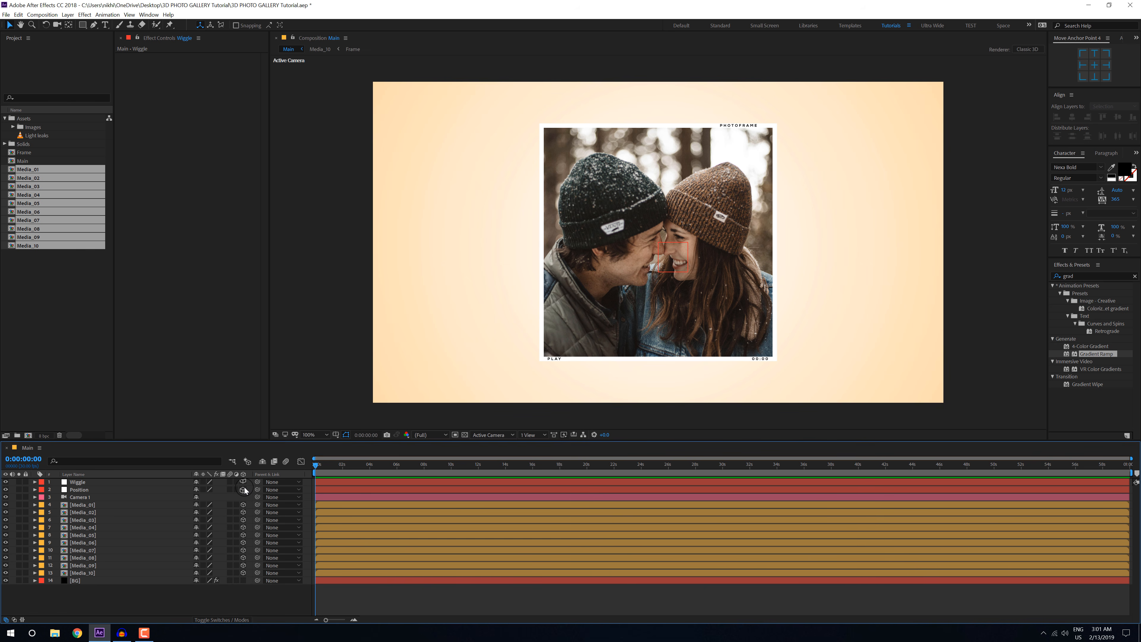
Step: Parent Camera 1 to the Position null and parent the Position null to the Wiggle null
left_click(77, 498)
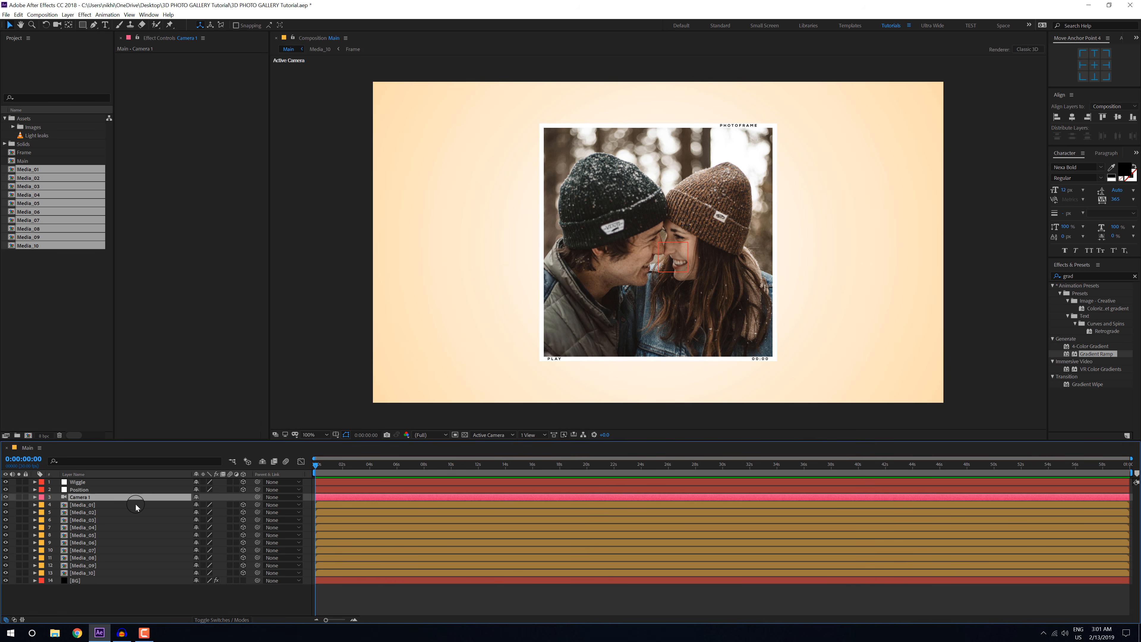
left_click_drag(257, 496, 81, 493)
left_click(103, 490)
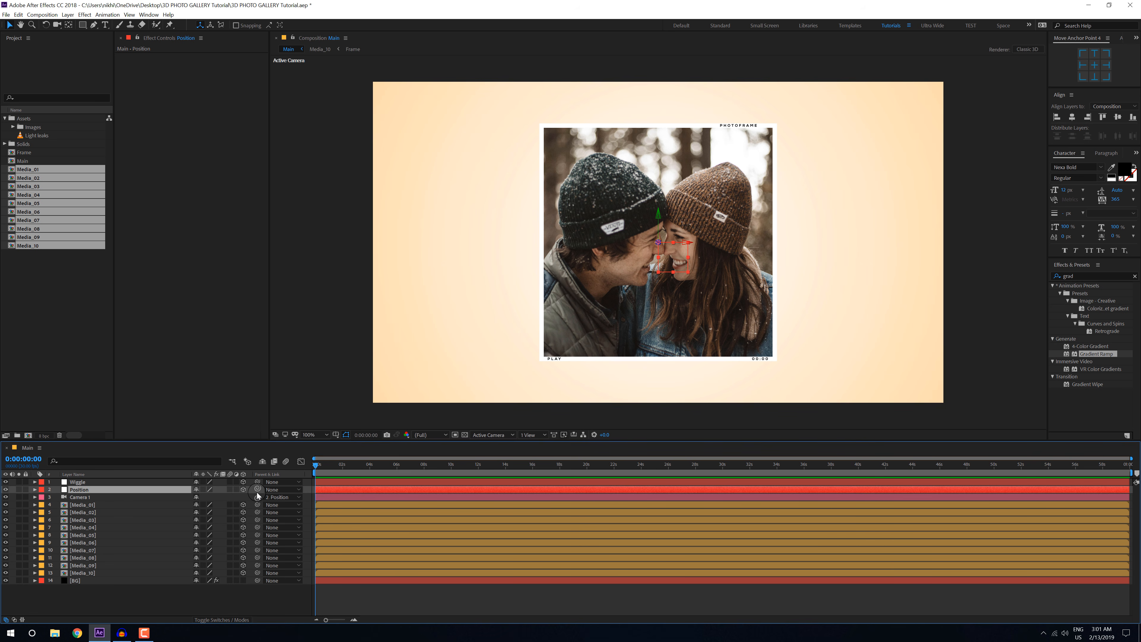
left_click_drag(257, 488, 74, 483)
Step: Add the expression wiggle(1.5,10) to the Position property of the Wiggle null
left_click(89, 483)
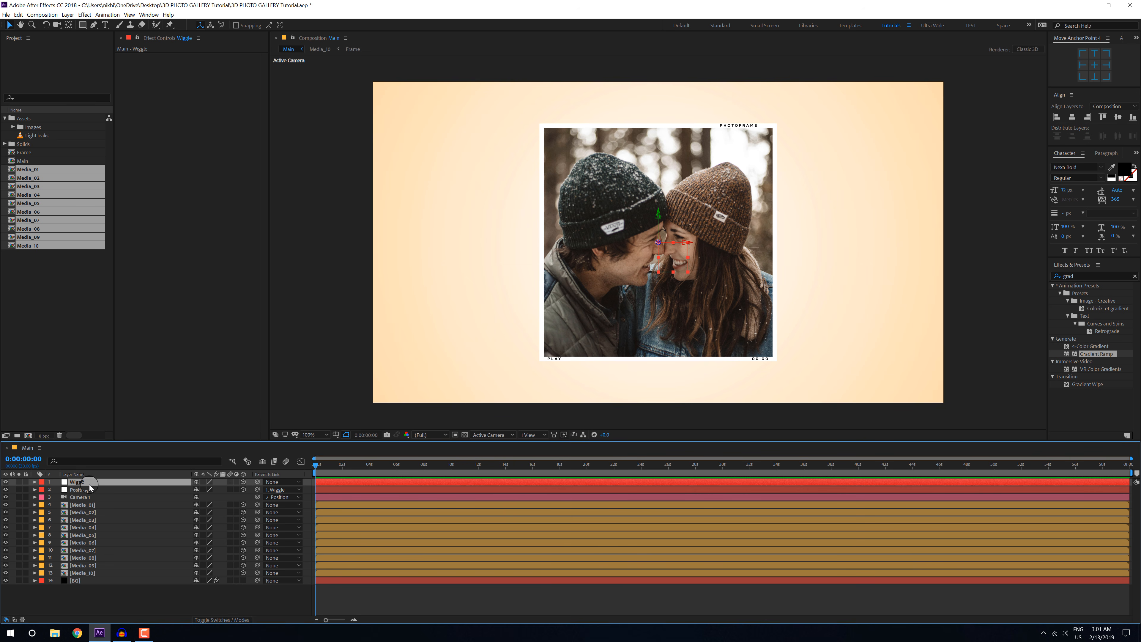
key("p")
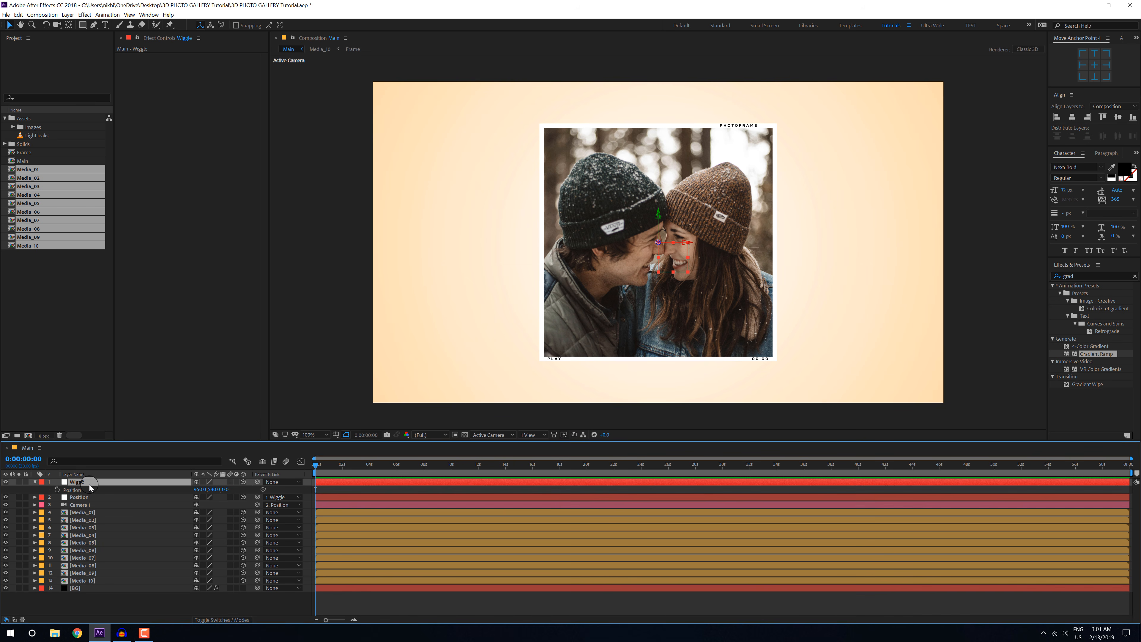
left_click(58, 491, "alt")
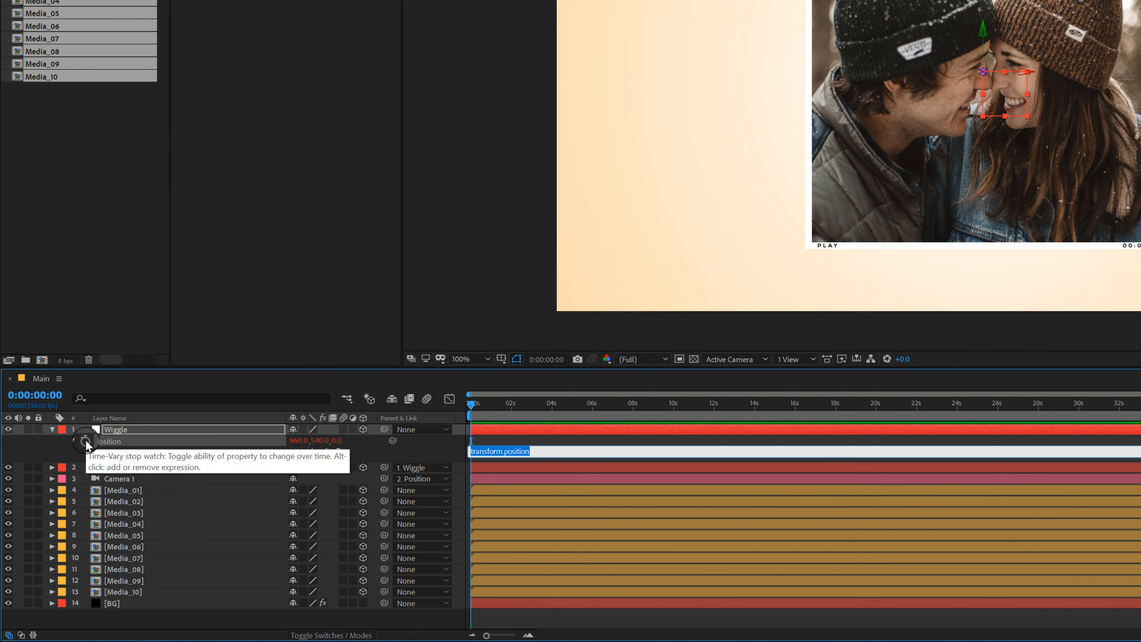
type("wiggle(1.5,10")
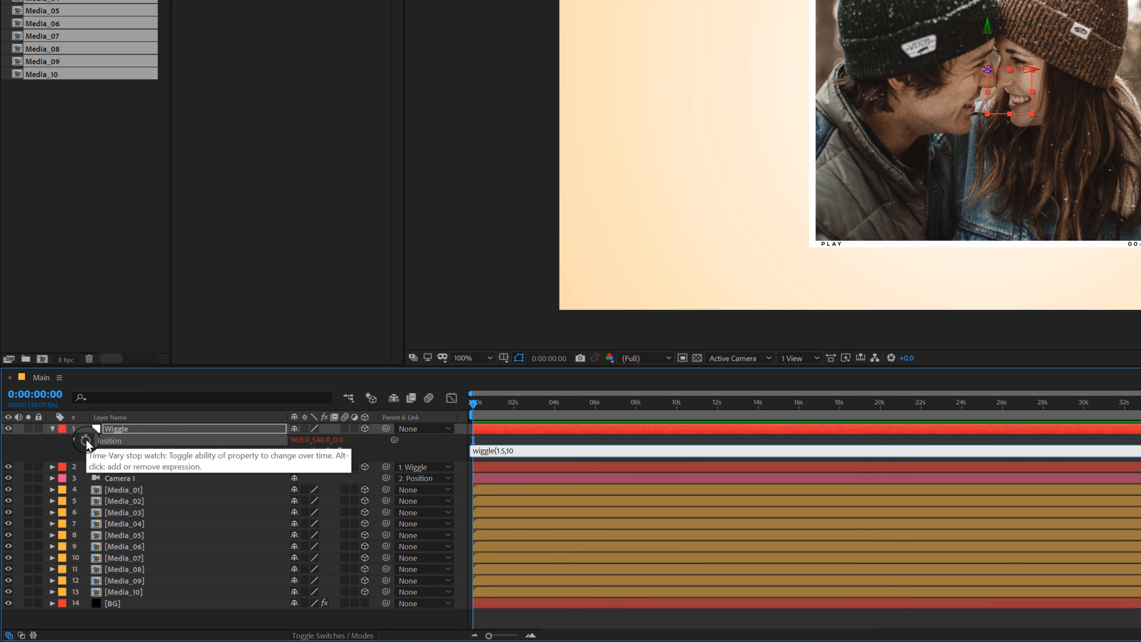
type(")")
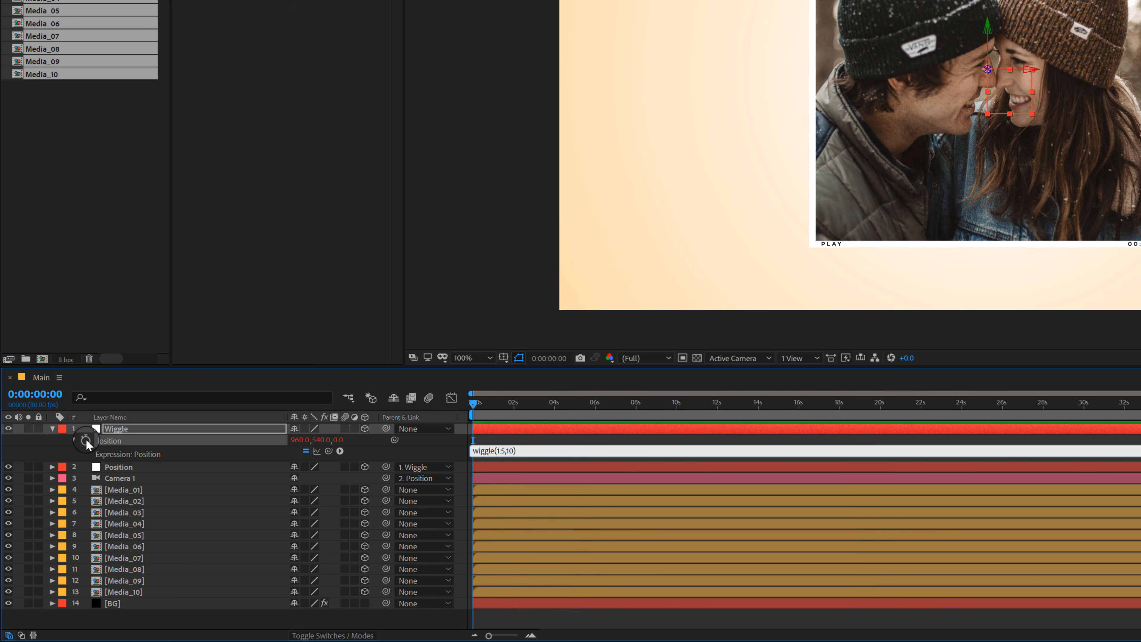
left_click(541, 616)
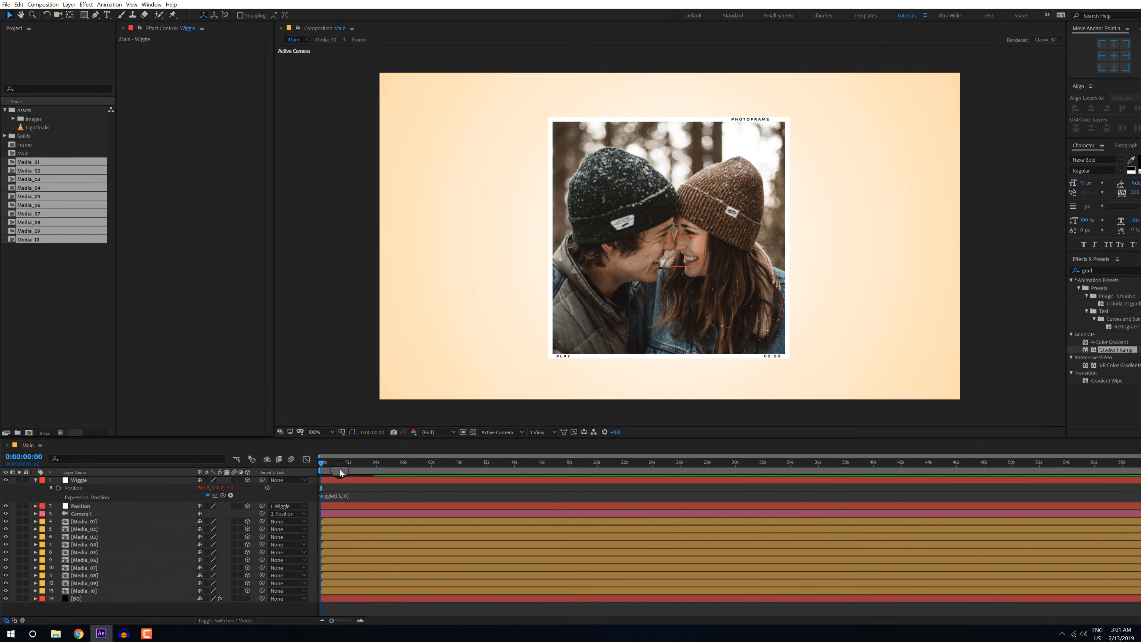
Step: Preview the camera wiggle with the time set to about 0:00:09:19, and collapse the Wiggle layer's properties
left_click_drag(339, 470, 446, 470)
key("space")
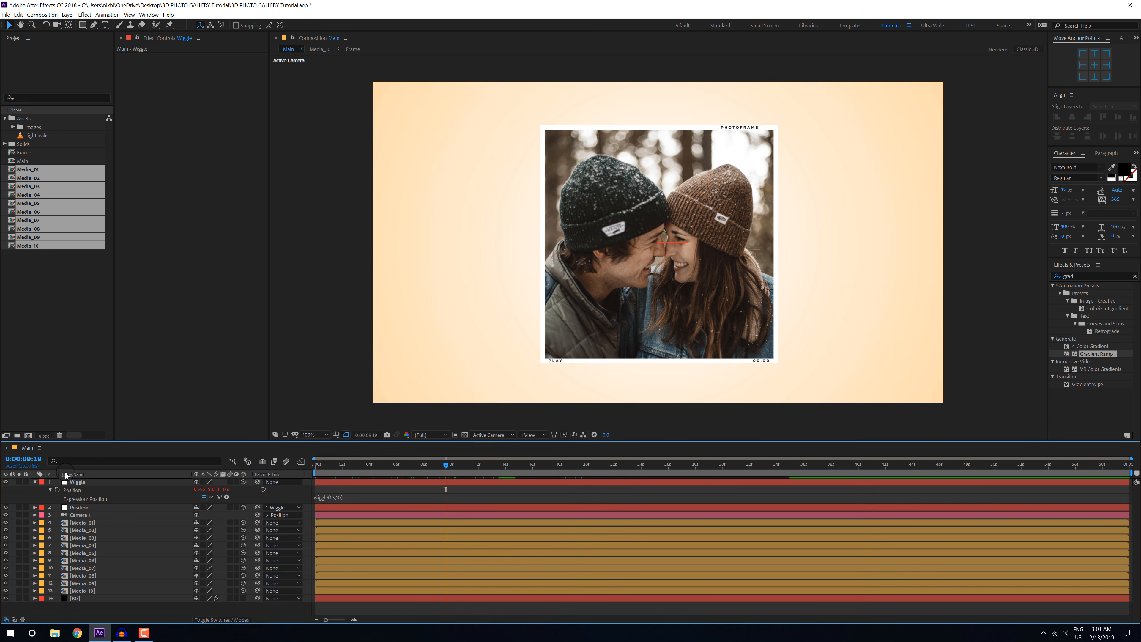
left_click(35, 482)
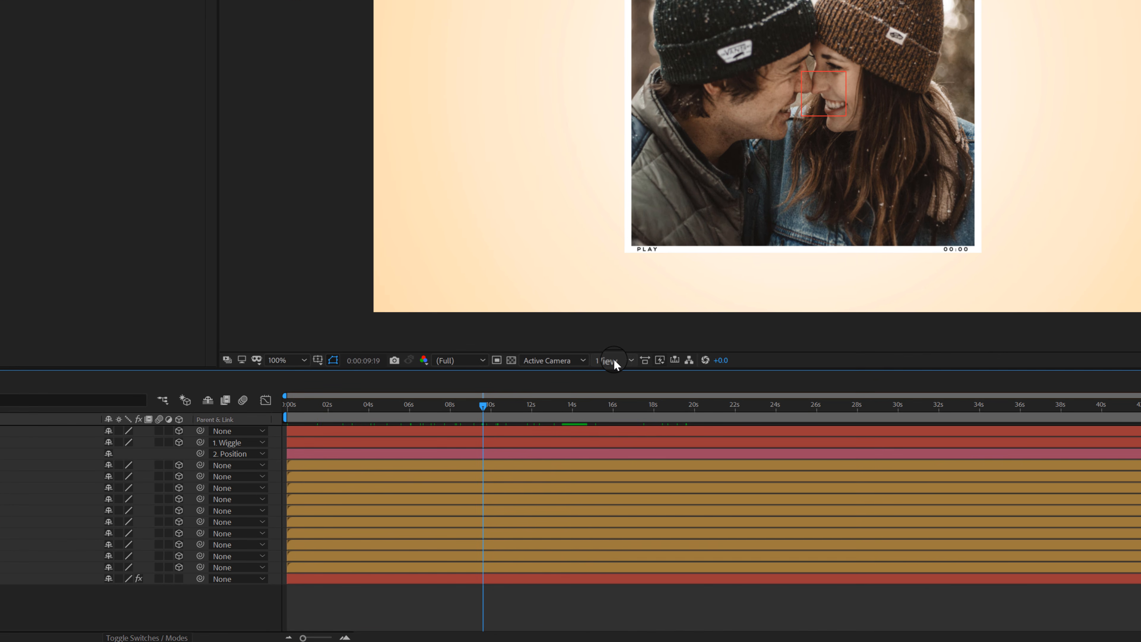
Step: Show the composition in the 2 Views - Horizontal layout, with Top beside Active Camera
left_click(629, 358)
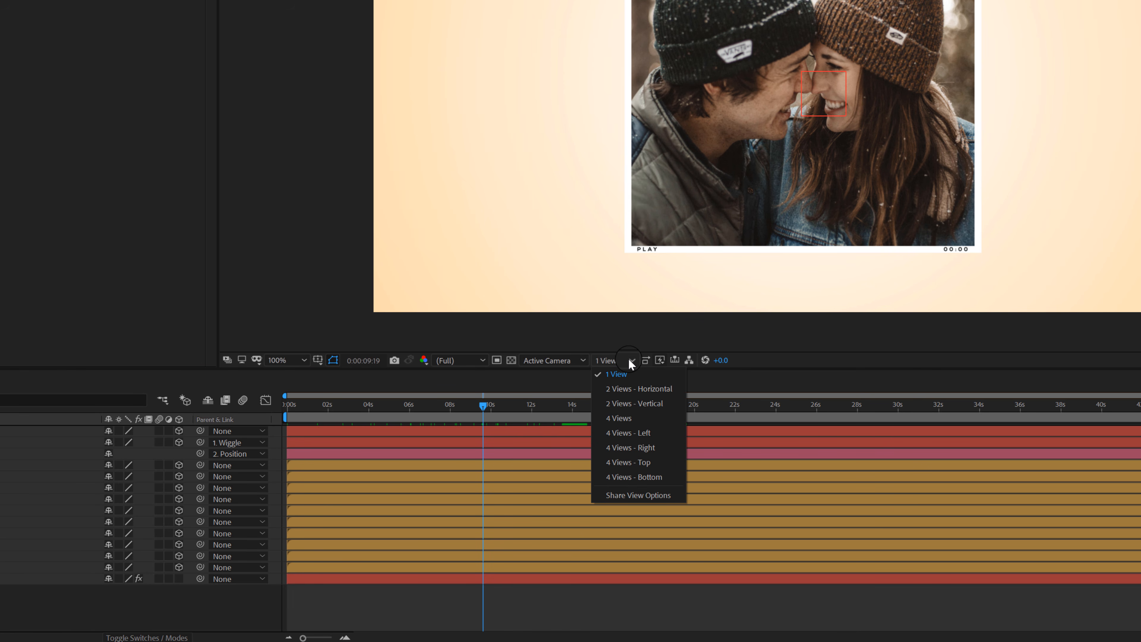
left_click(658, 390)
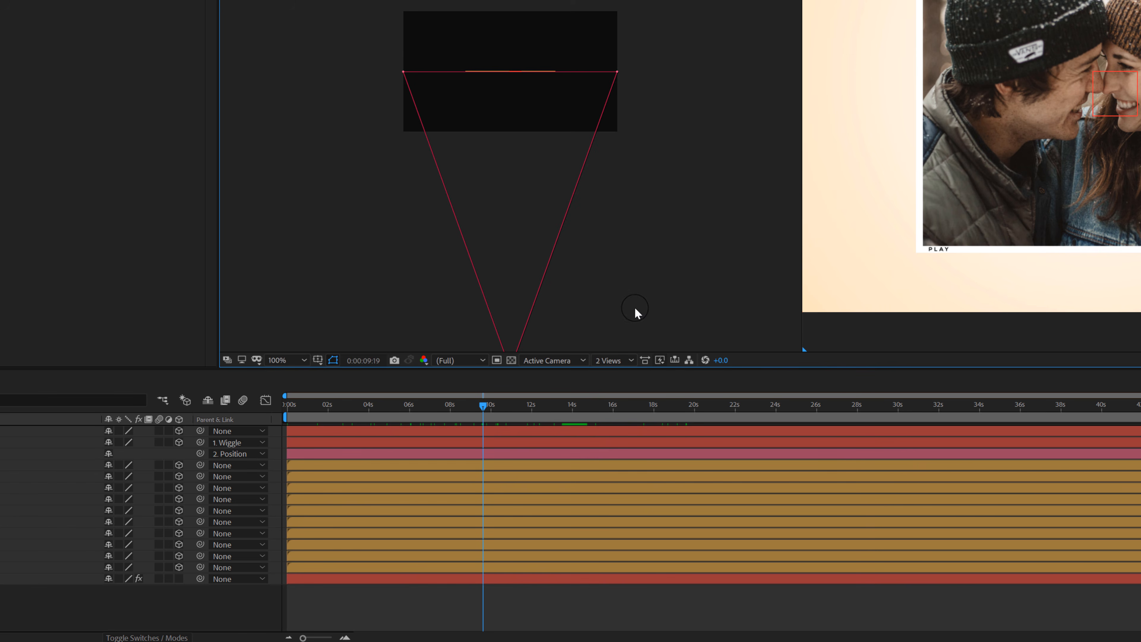
scroll(431, 263, "up", 2)
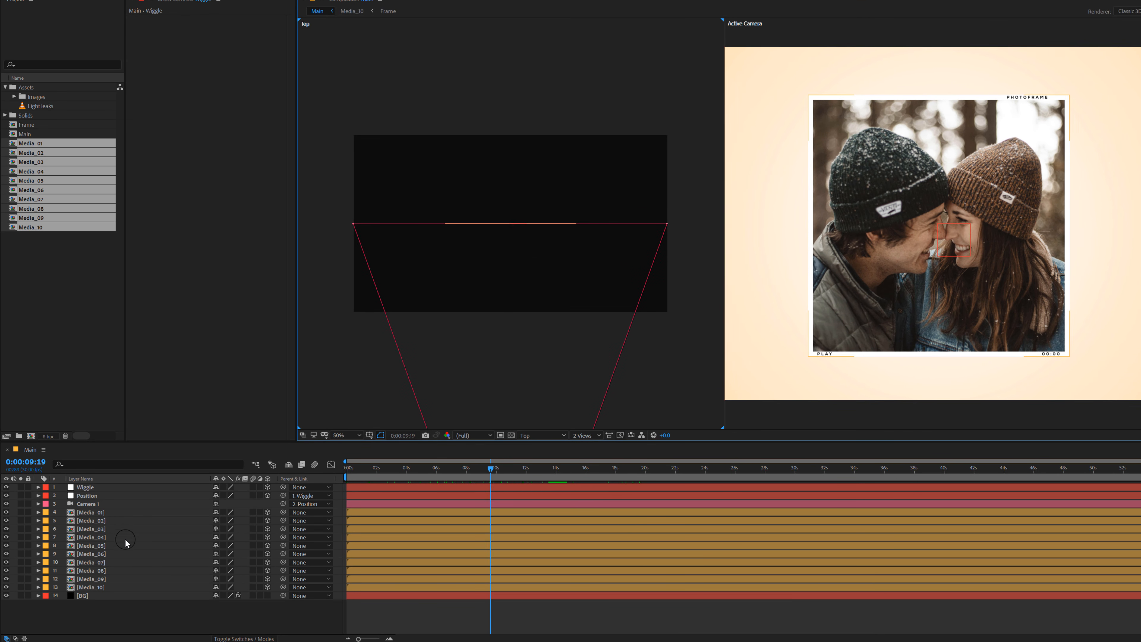
Step: Move Media_02 back in depth behind Media_01 and place it partly outside the upper-left corner of the camera frame
left_click(149, 517)
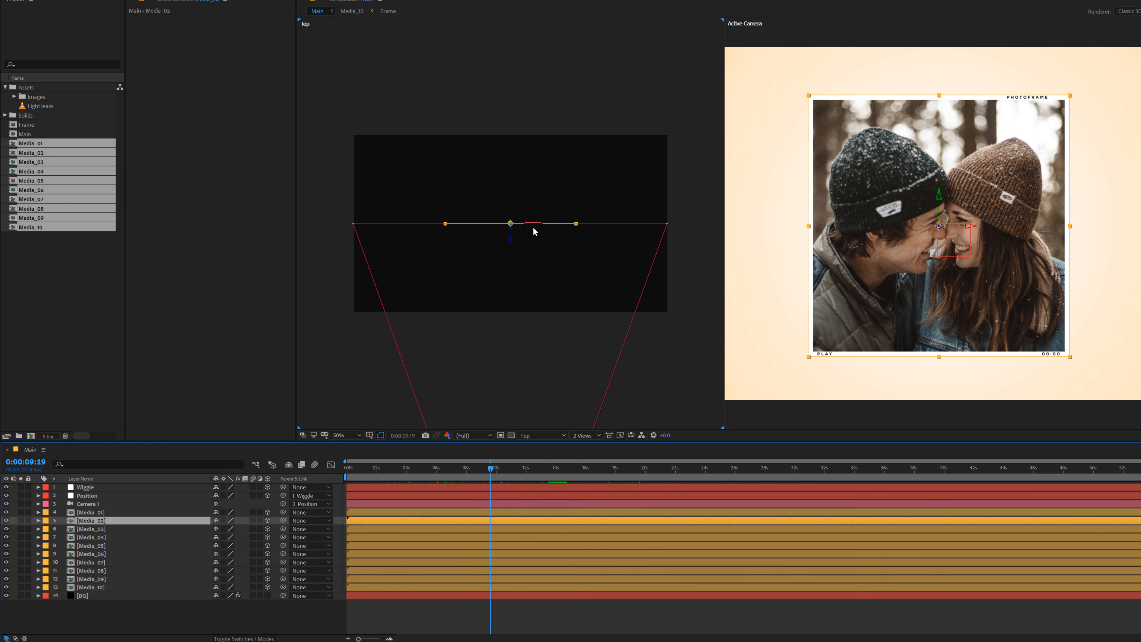
left_click_drag(512, 240, 374, 147)
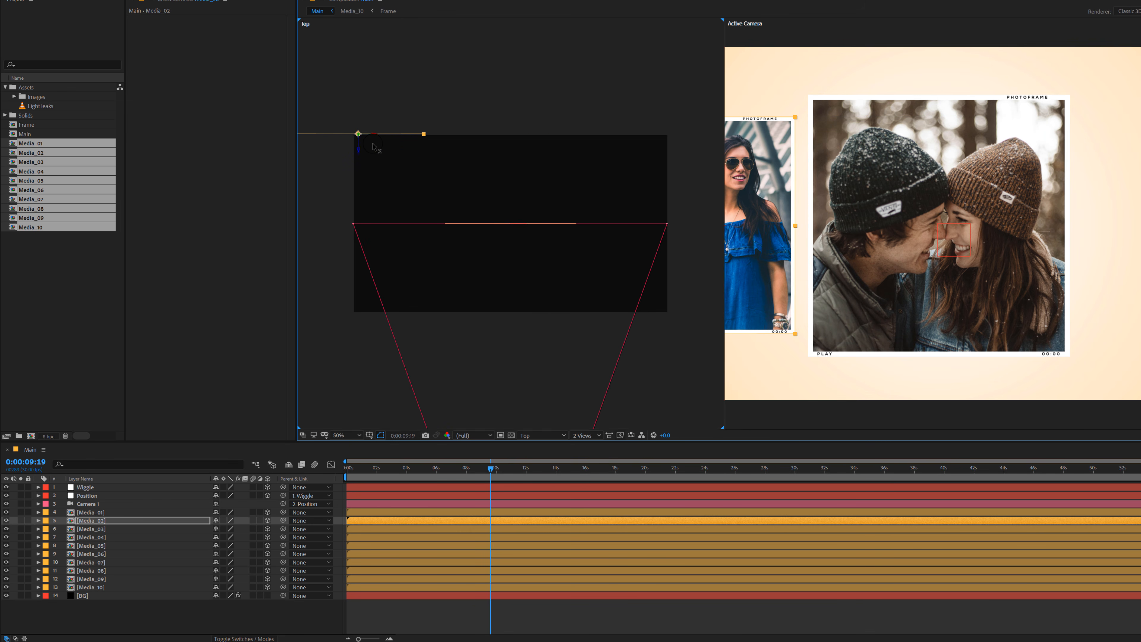
scroll(826, 255, "down", 2)
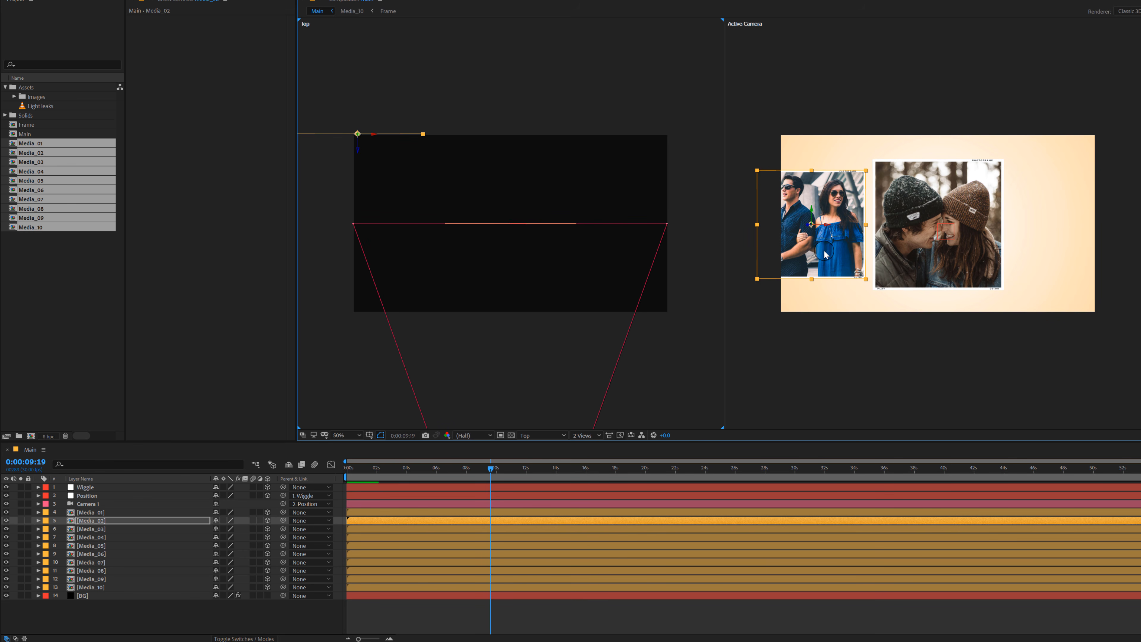
left_click_drag(826, 255, 811, 179)
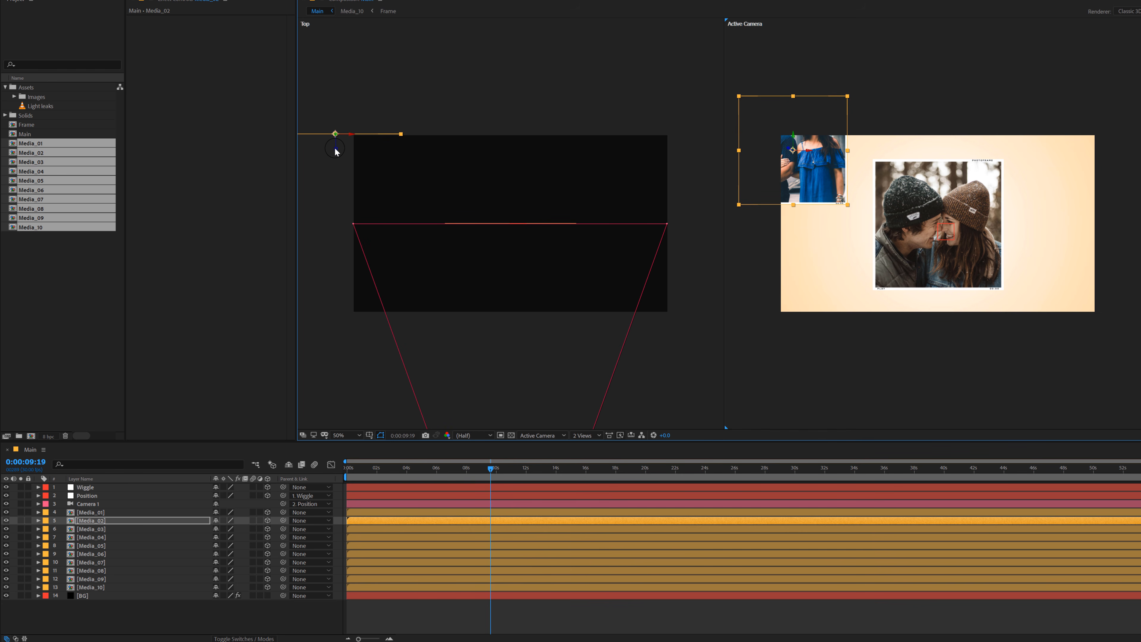
left_click_drag(335, 152, 338, 118)
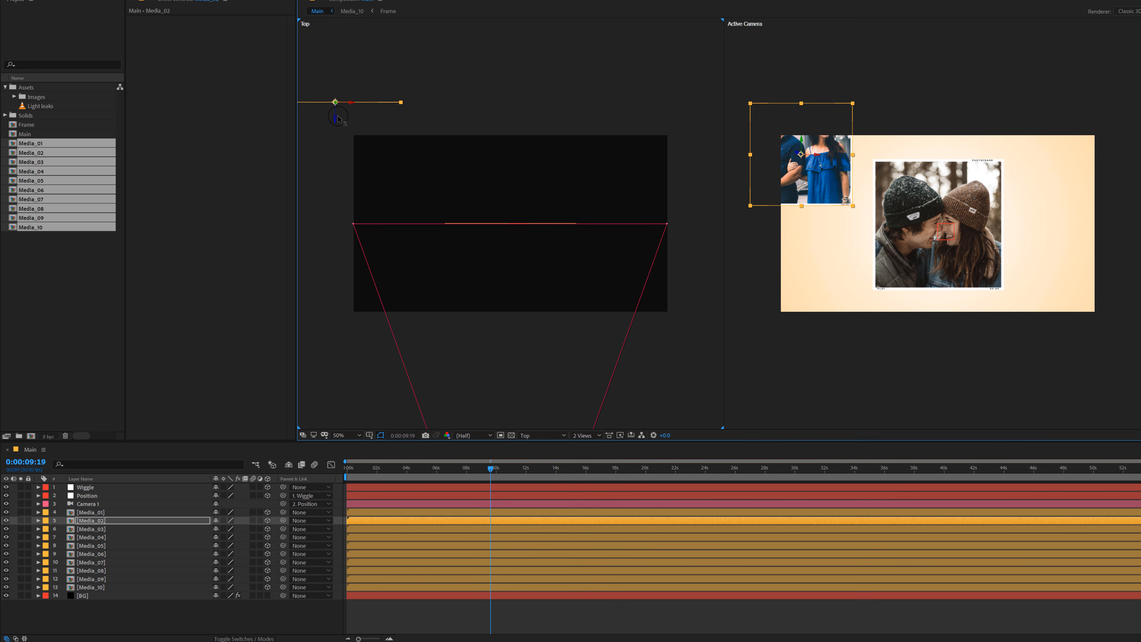
Step: Move Media_03 farther back than Media_02 and place it at the upper-right edge of the camera frame
left_click(100, 529)
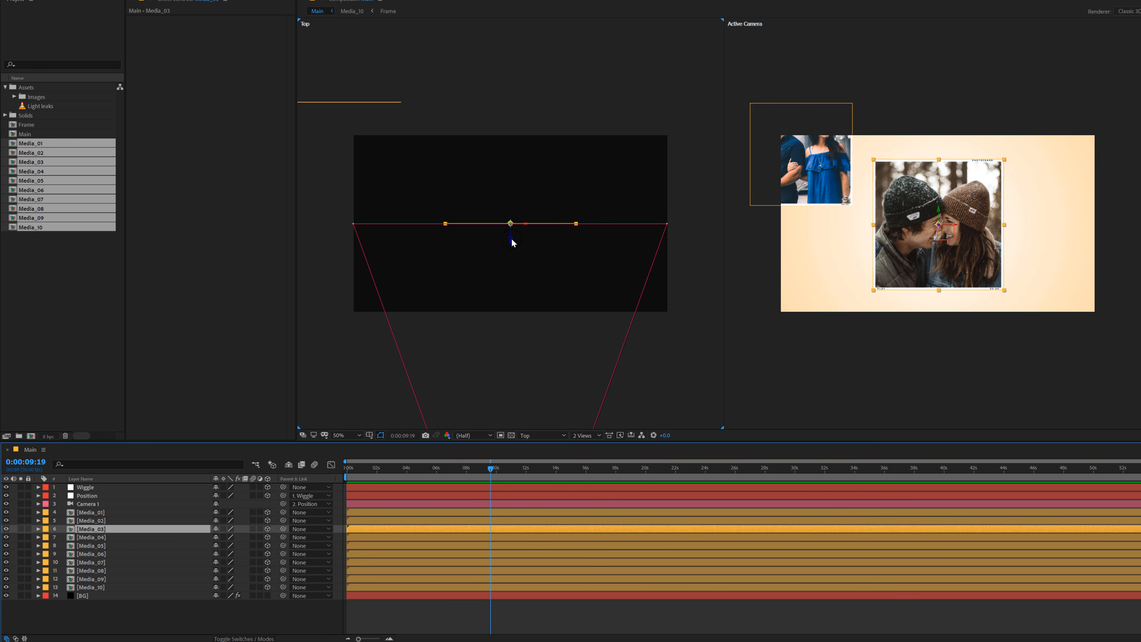
left_click_drag(511, 241, 512, 185)
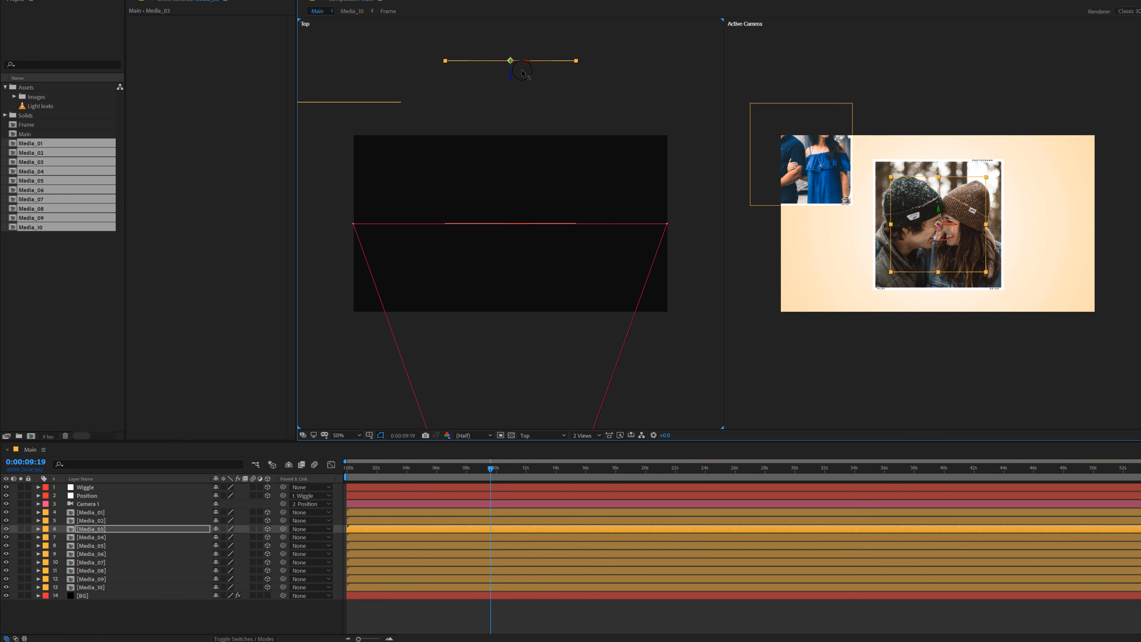
left_click_drag(522, 91, 522, 149)
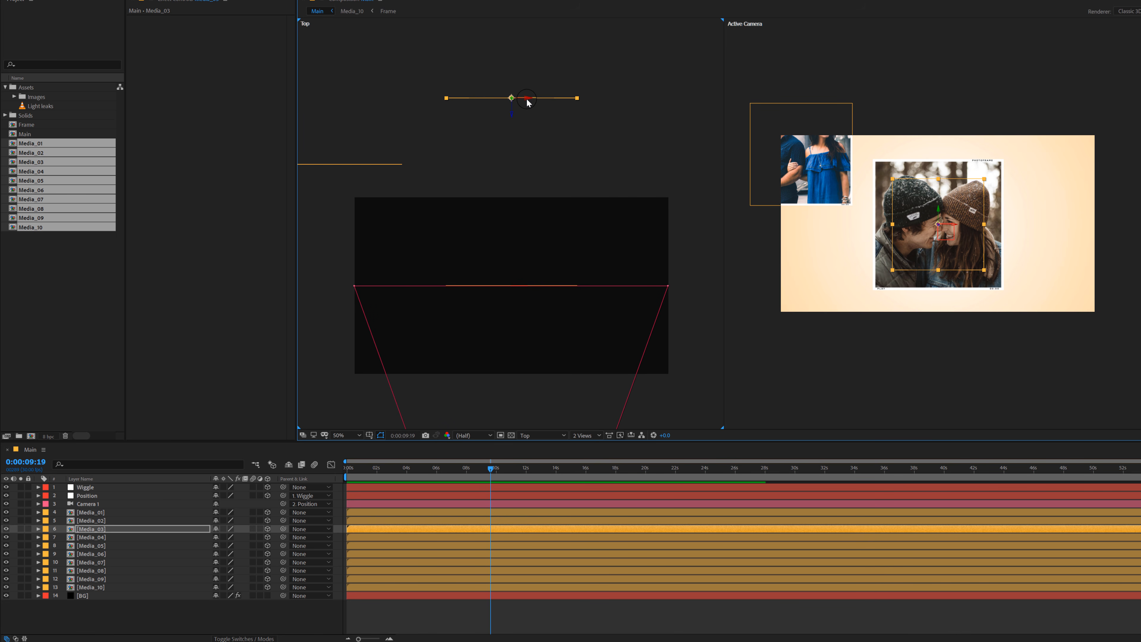
left_click_drag(528, 100, 683, 120)
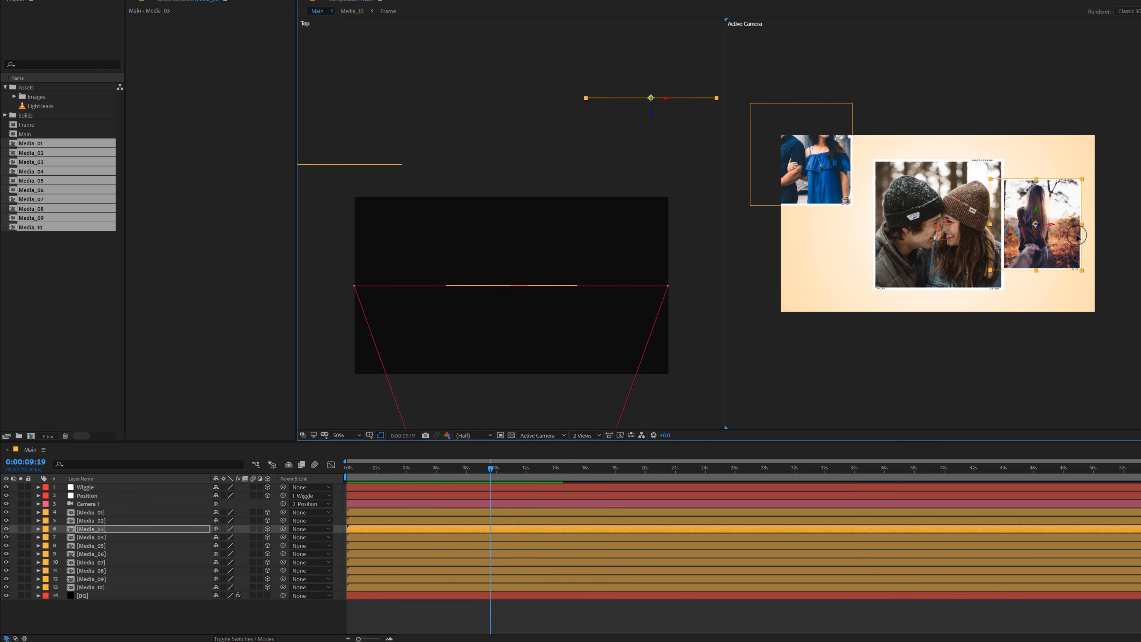
left_click_drag(1061, 249, 1105, 218)
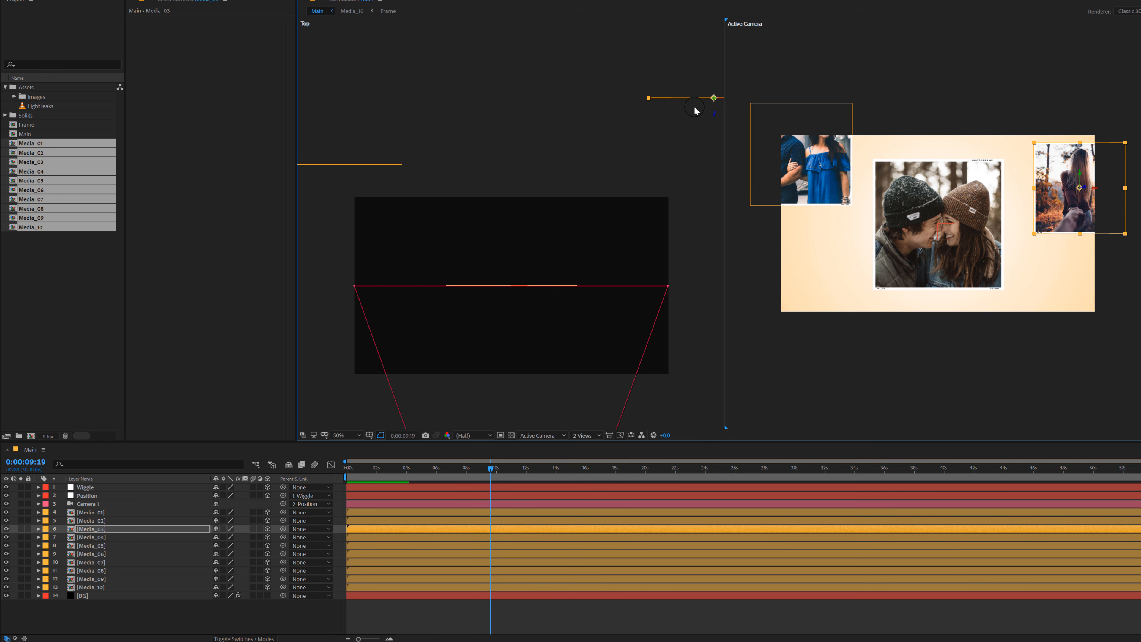
scroll(638, 148, "down", 2)
left_click_drag(652, 172, 631, 140)
left_click_drag(1089, 215, 1101, 206)
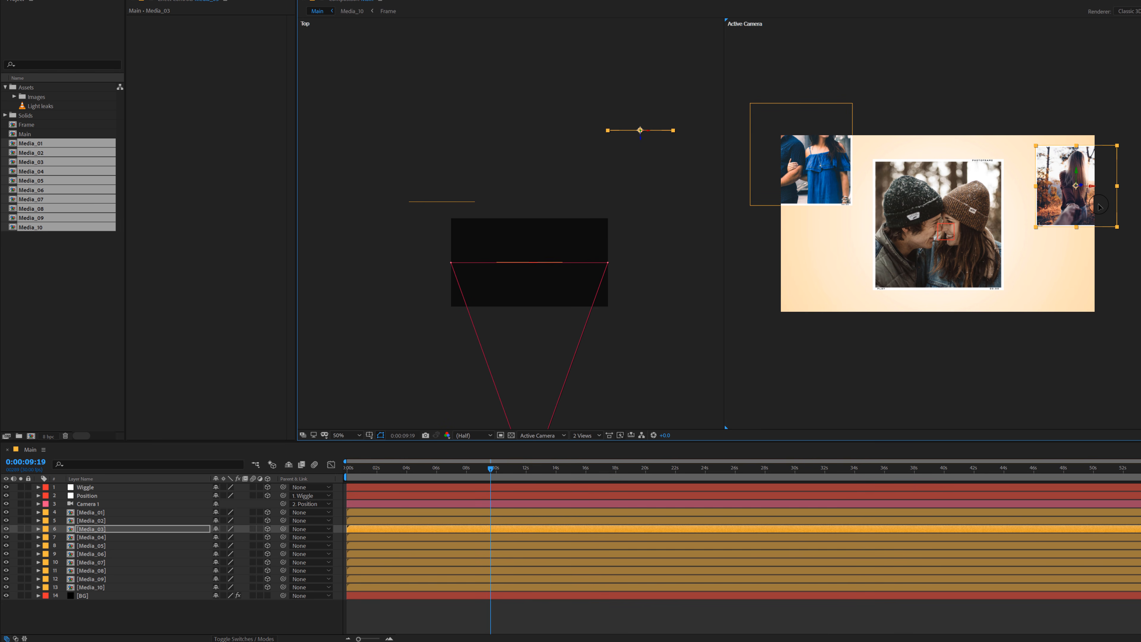
Step: Move Media_04 farther back than Media_03 and place it in the lower-left area of the camera frame
left_click(92, 537)
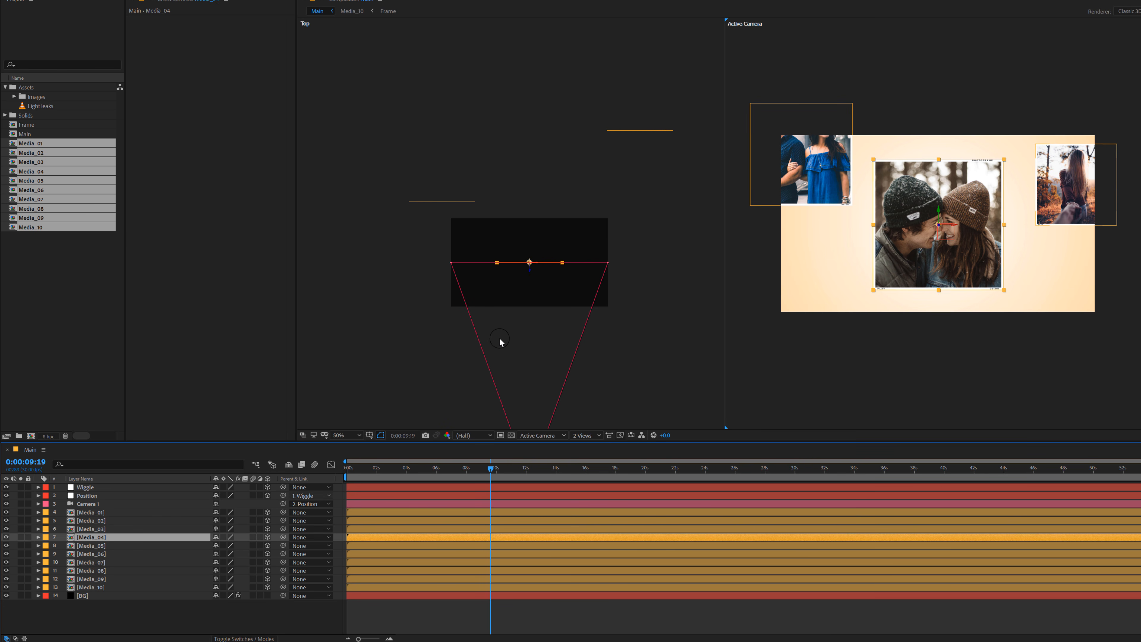
left_click_drag(530, 272, 500, 86)
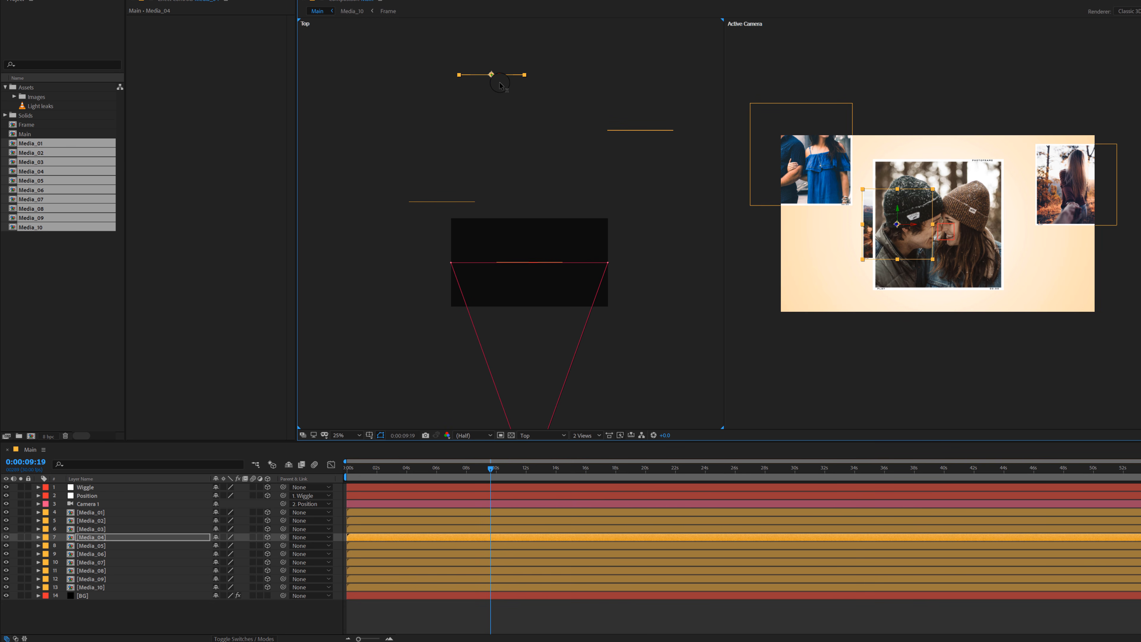
left_click_drag(869, 249, 801, 291)
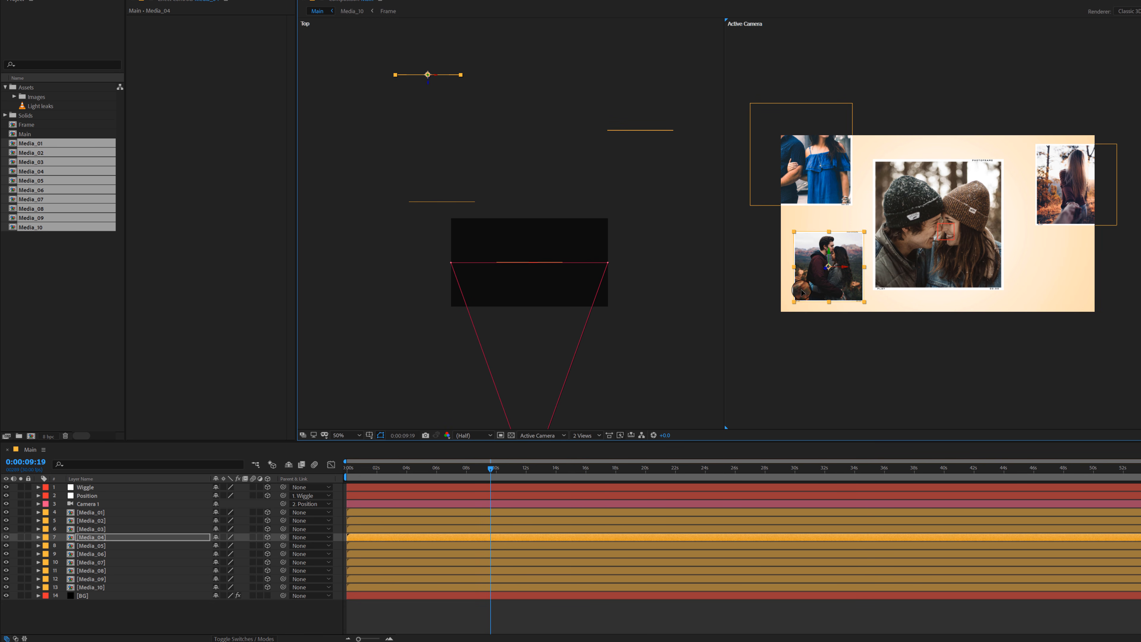
Step: Move Media_05 back to nearly the depth of Media_02 and place it partly outside the lower-right corner of the camera frame
left_click(93, 547)
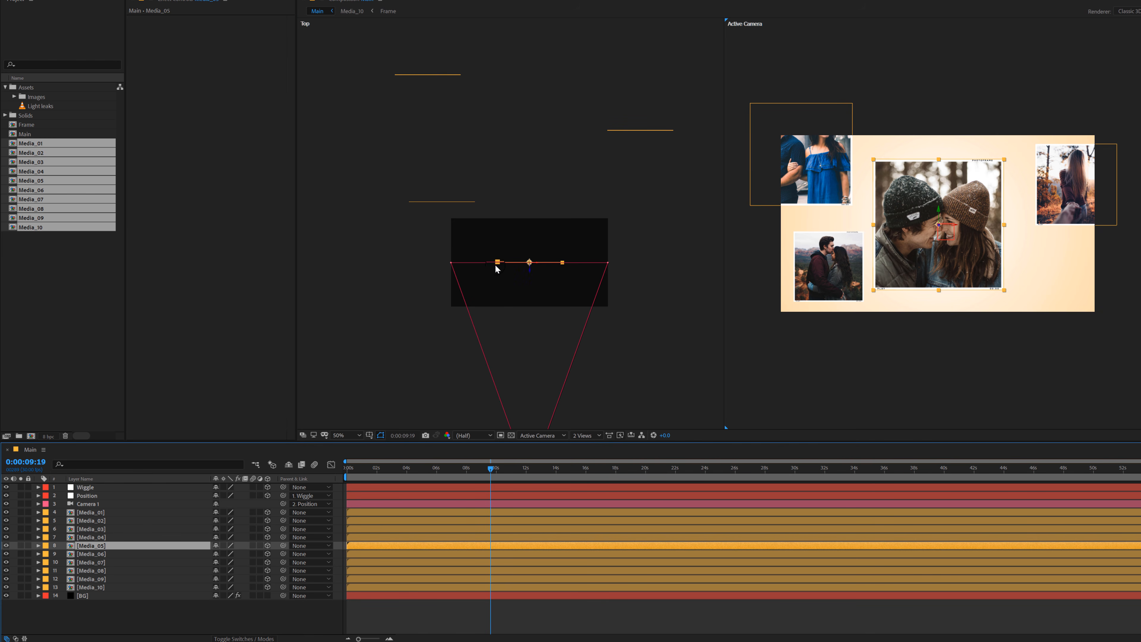
left_click_drag(532, 274, 657, 194)
left_click_drag(1067, 268, 1086, 307)
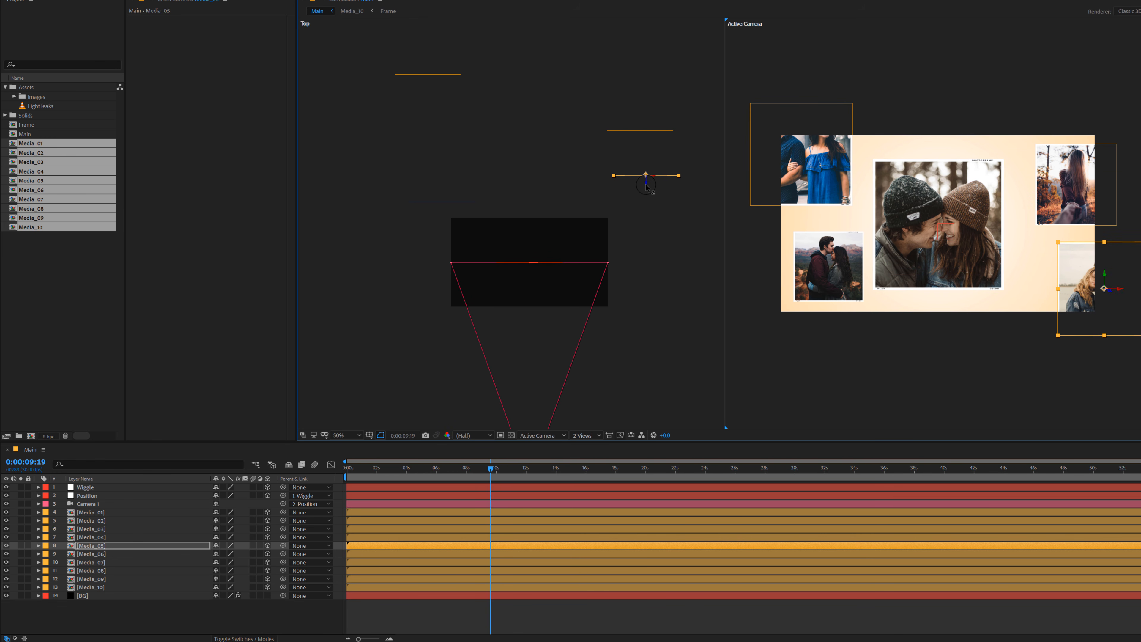
left_click_drag(646, 187, 645, 218)
left_click_drag(1105, 324, 1074, 325)
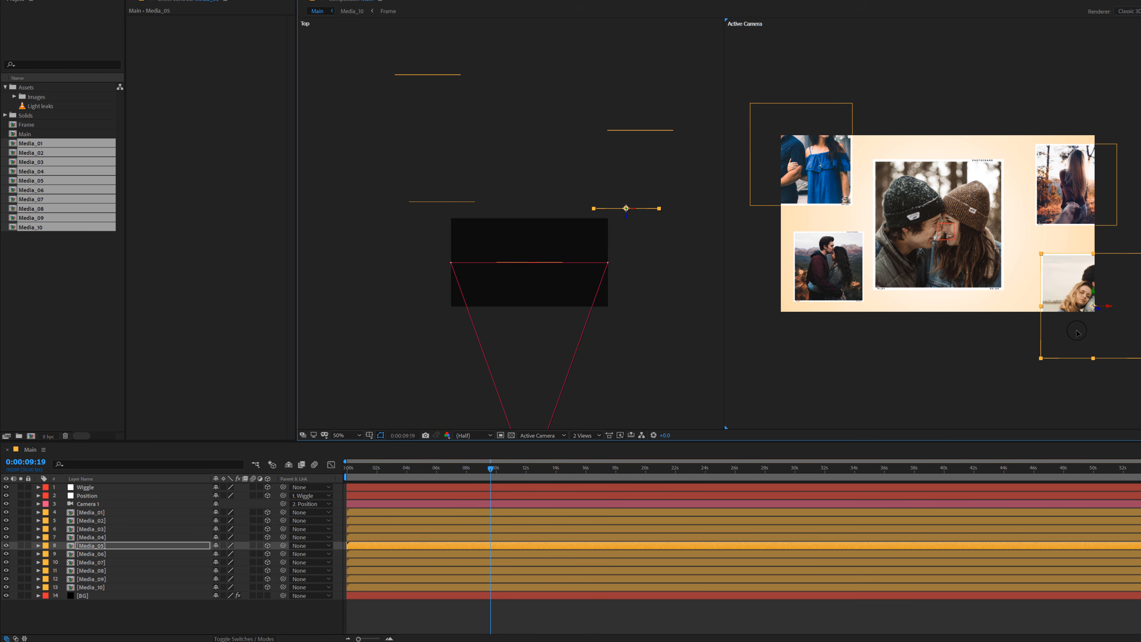
Step: Move Media_06 farther back than Media_04 and place it just right of Media_01 in the camera frame
left_click(100, 555)
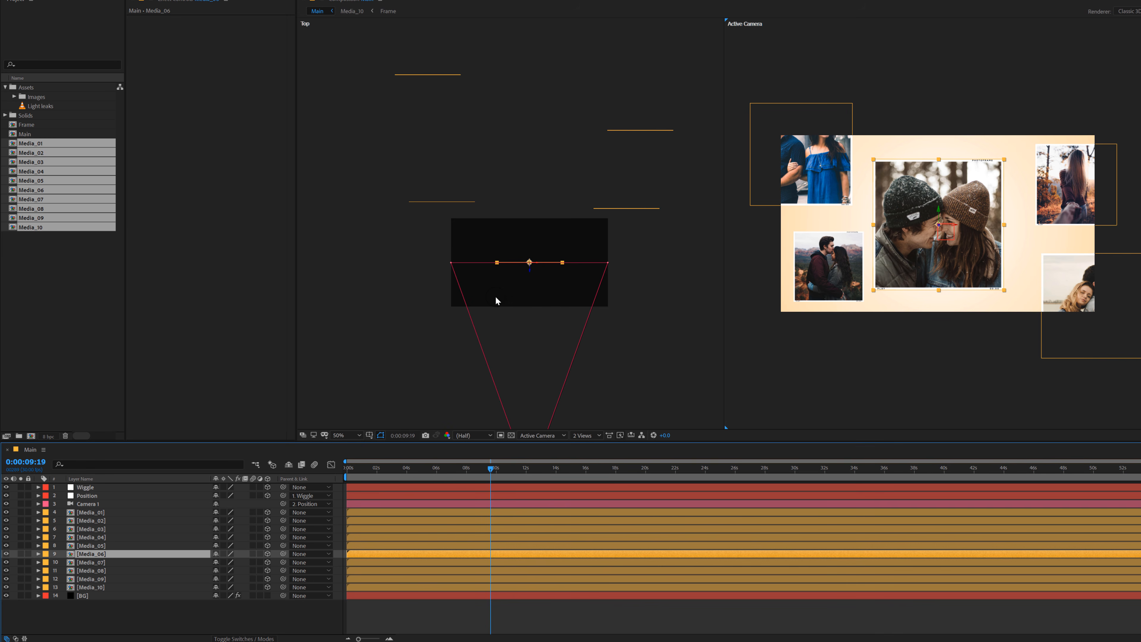
left_click_drag(537, 237, 533, 149)
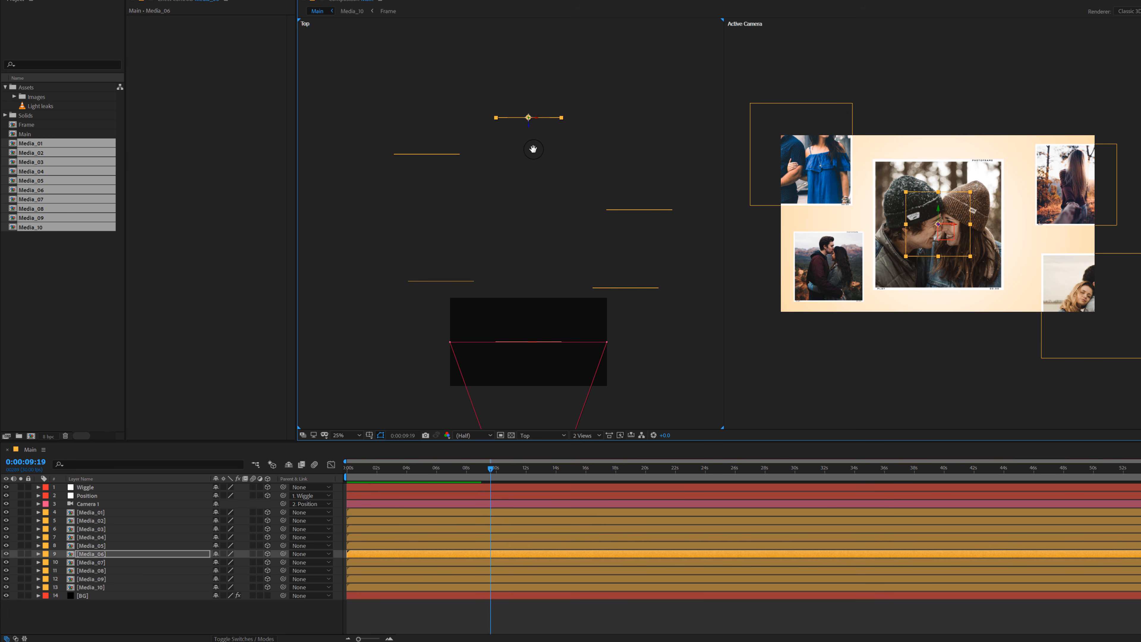
left_click(502, 109)
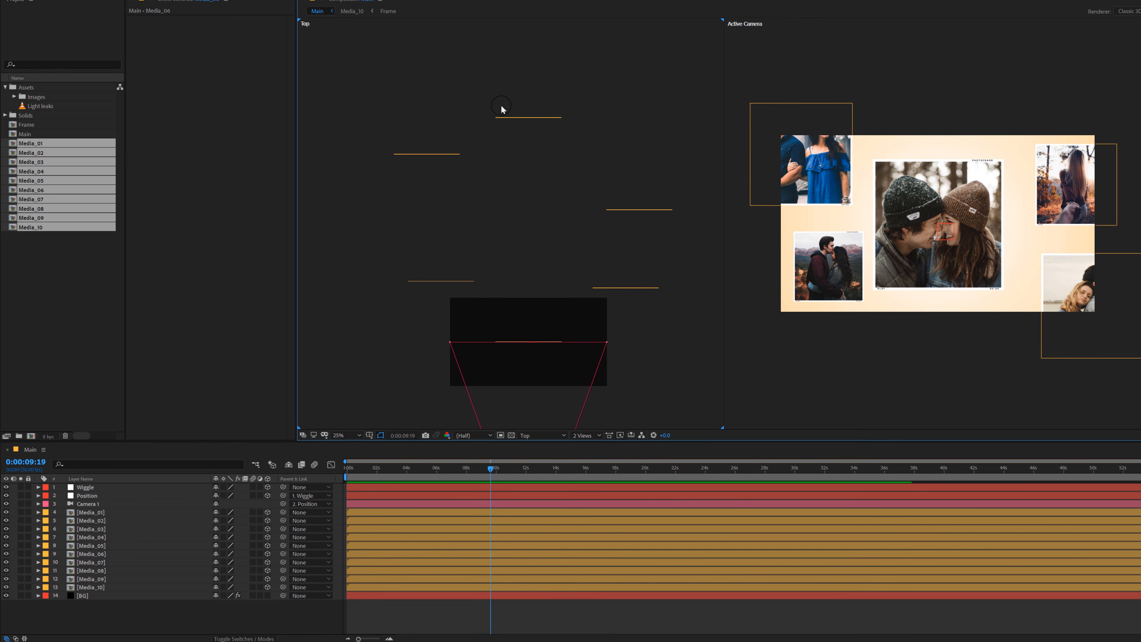
left_click(532, 118)
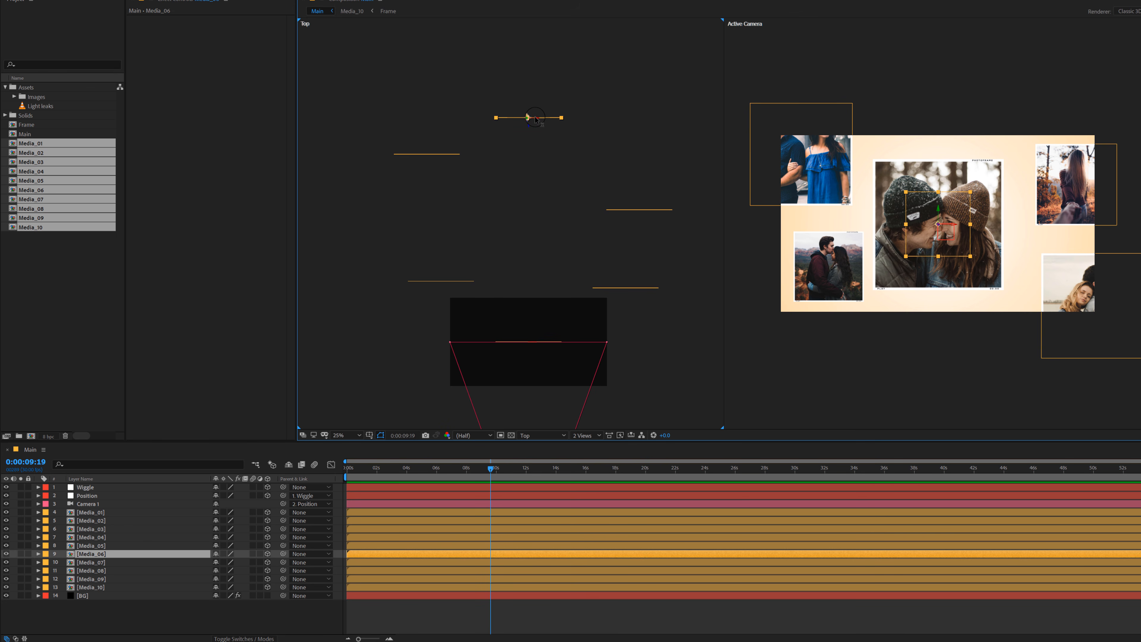
left_click_drag(546, 122, 660, 43)
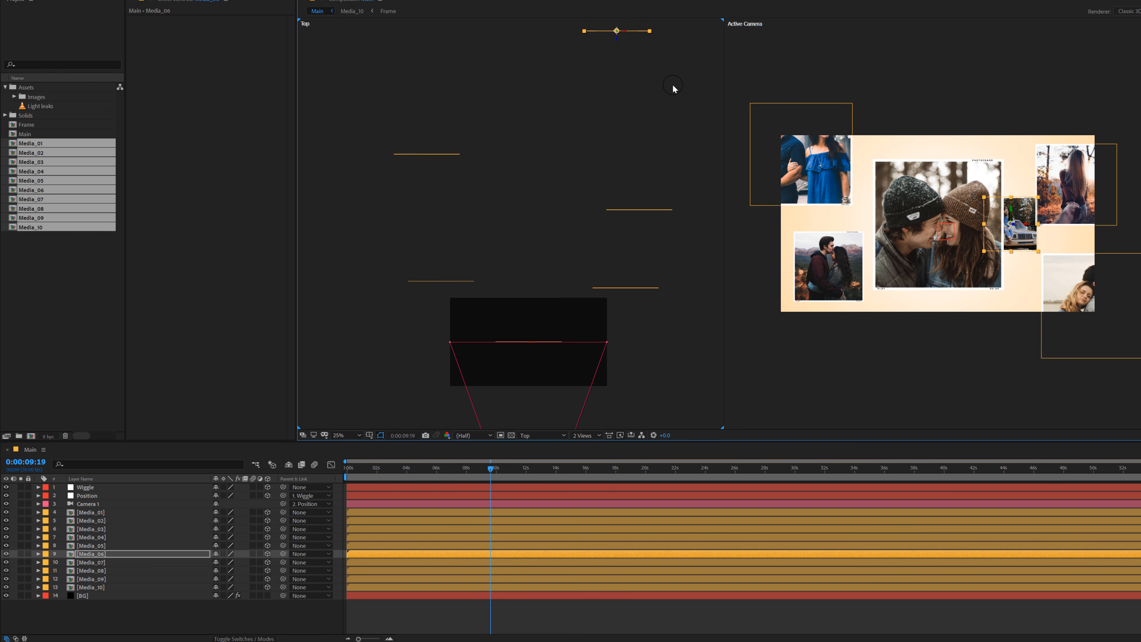
left_click_drag(1018, 227, 1030, 229)
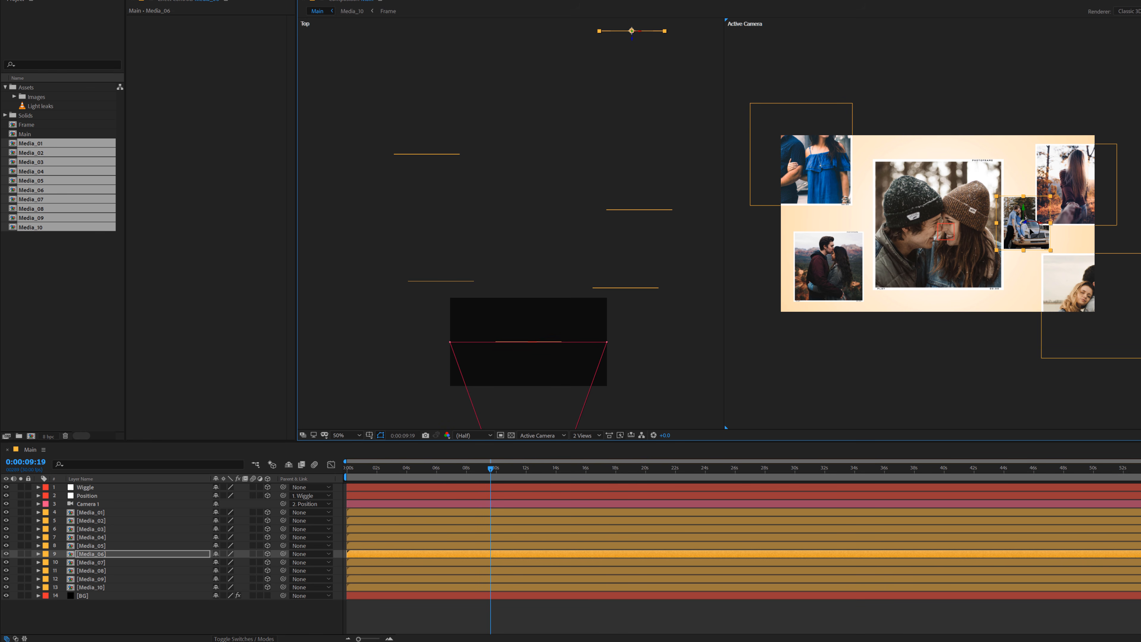
scroll(668, 173, "up", 3)
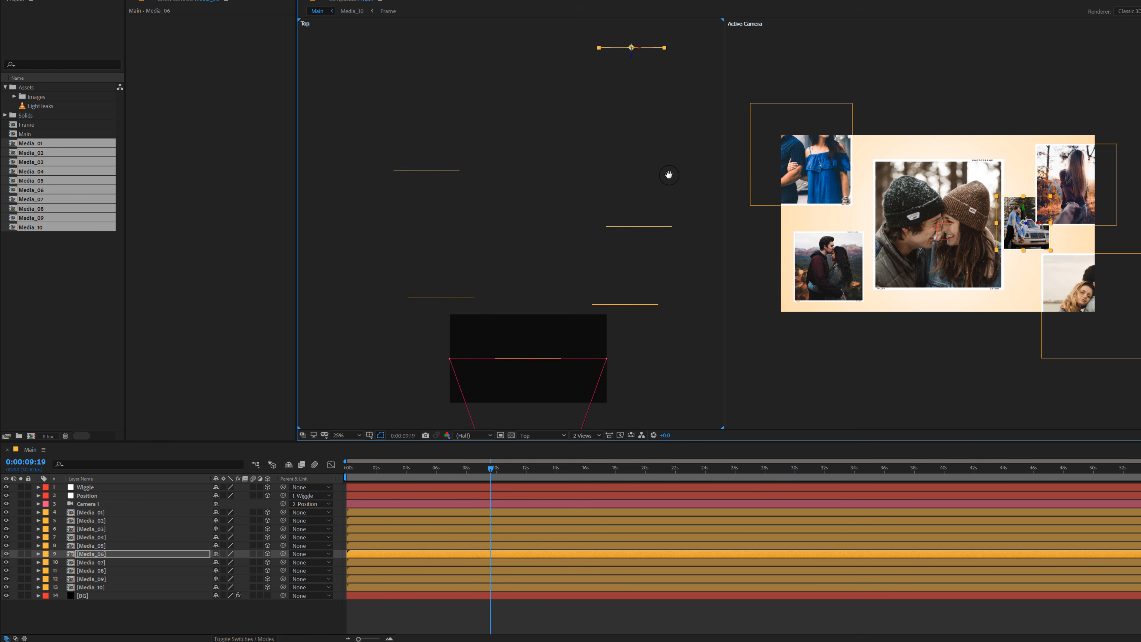
Step: Move Media_07 back behind Media_06 and place it above Media_01, partly outside the upper edge of the camera frame
left_click(108, 565)
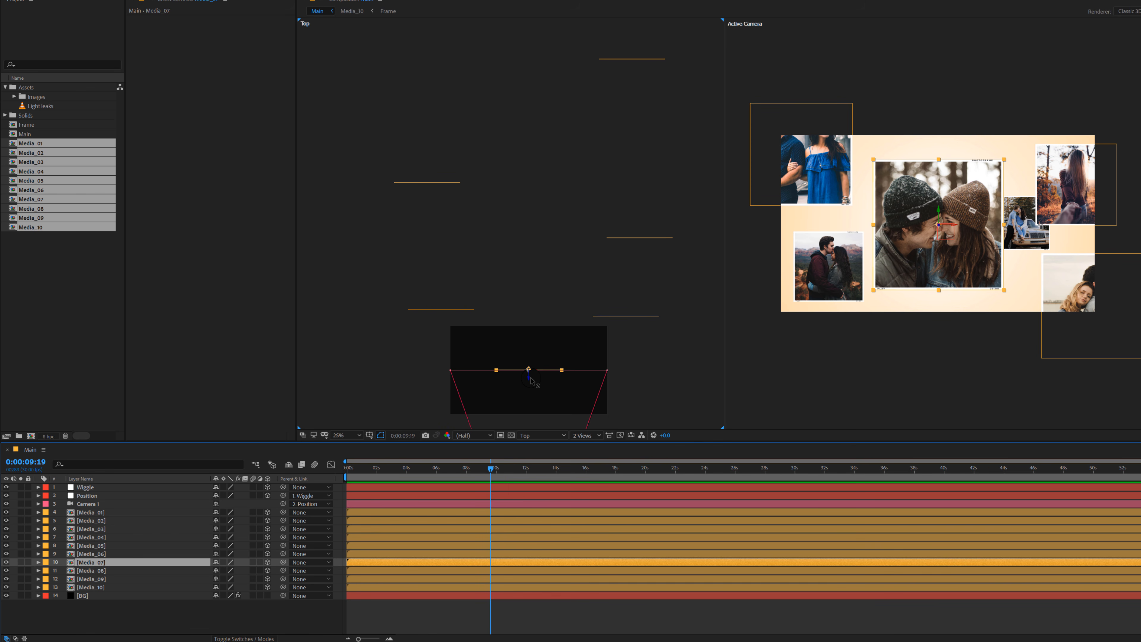
left_click_drag(530, 381, 506, 30)
left_click_drag(537, 79, 536, 131)
left_click_drag(911, 228, 899, 161)
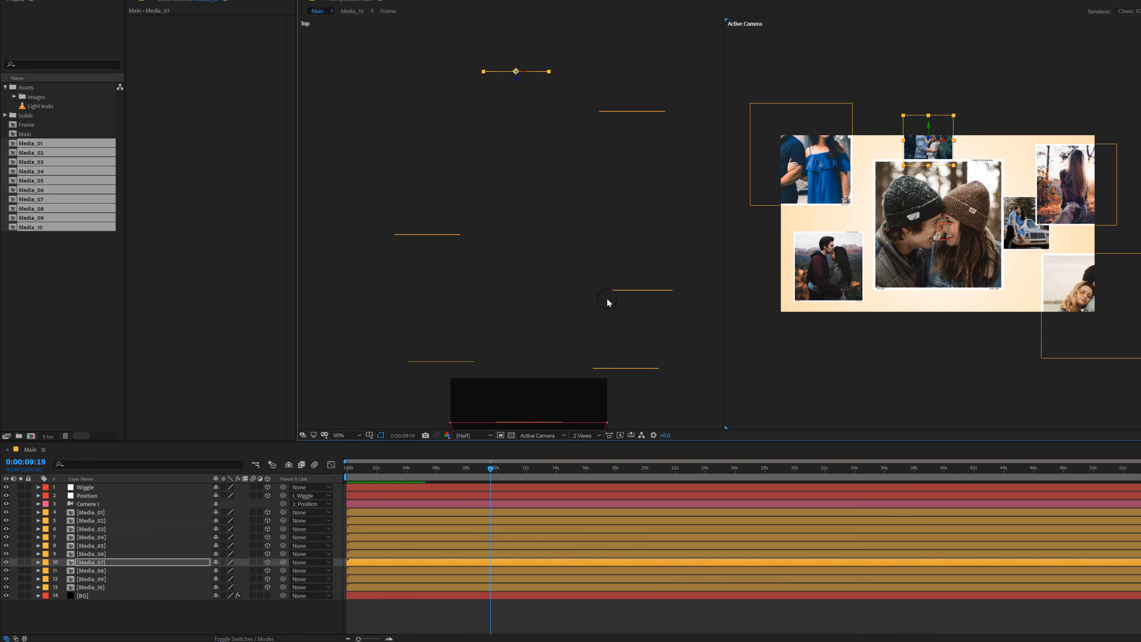
left_click_drag(571, 356, 573, 326)
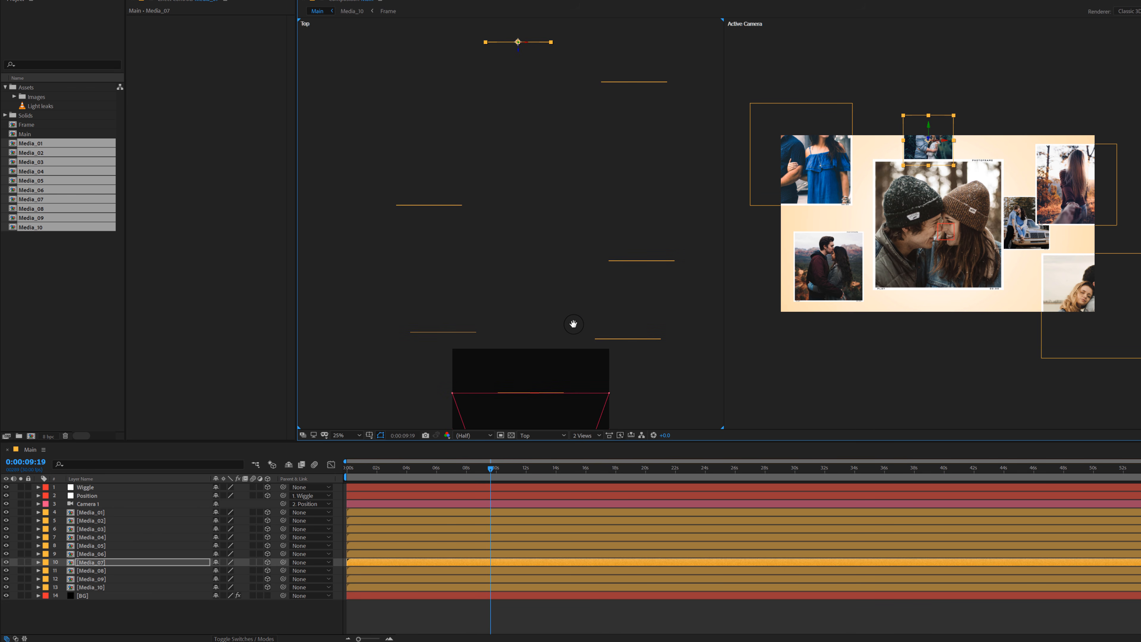
Step: Move Media_08 back between Media_04 and Media_06, partly outside the frame's lower edge, and nudge Media_07 slightly up and left
left_click(101, 571)
left_click_drag(539, 364, 546, 76)
scroll(575, 159, "up", 5)
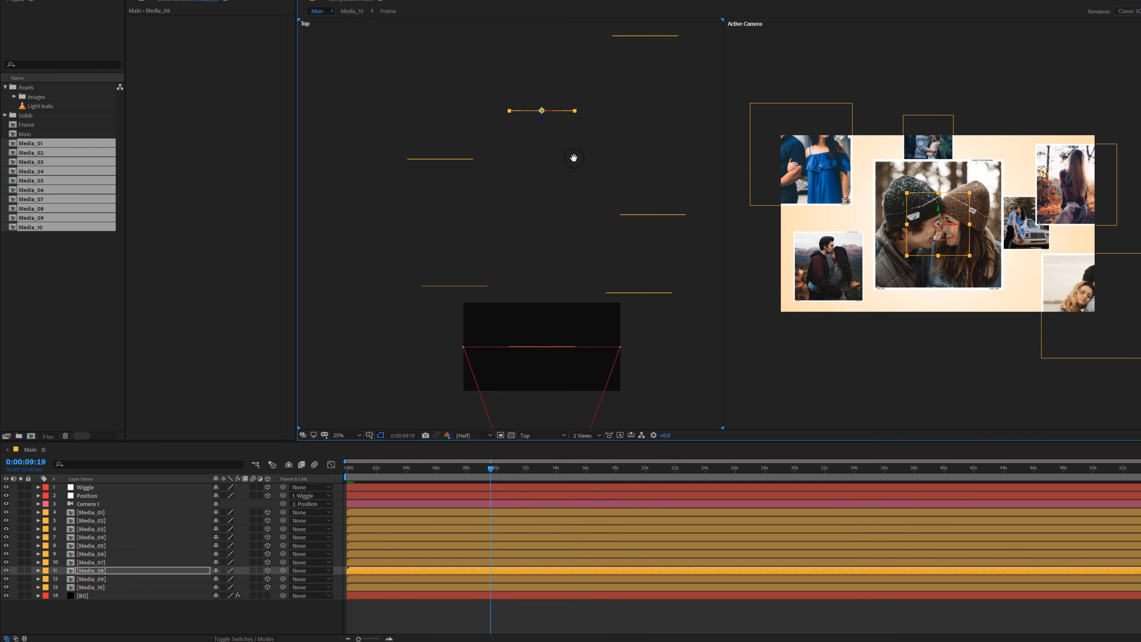
left_click_drag(924, 243, 962, 343)
mouse_move(933, 124)
left_mouse_down()
mouse_move(901, 111)
mouse_move(921, 112)
left_mouse_up()
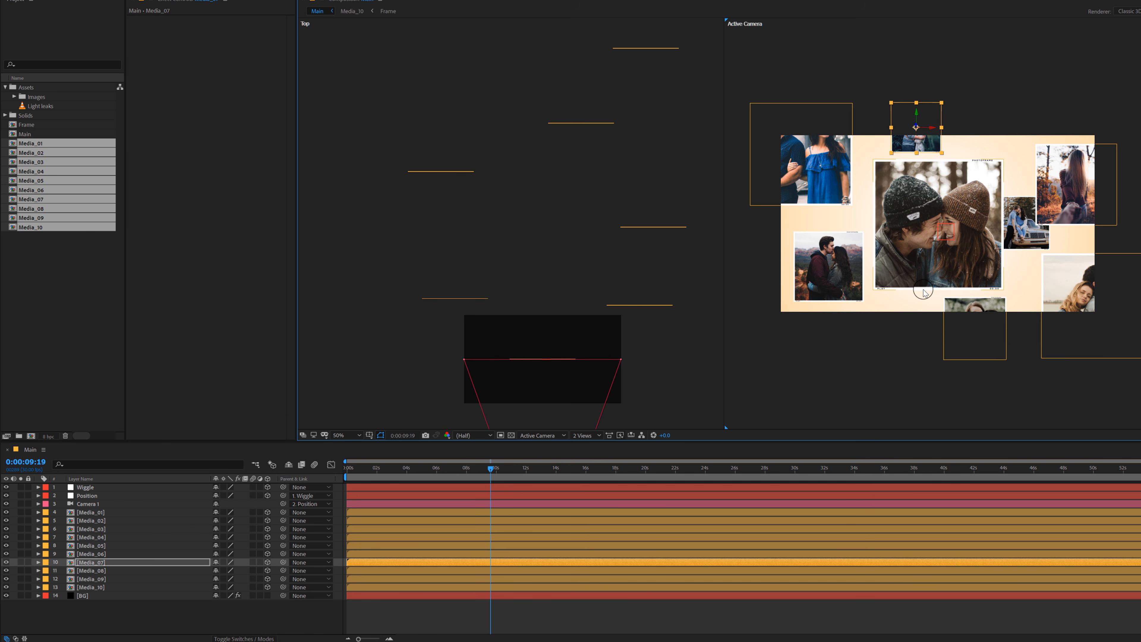
Step: Move Media_09 back to nearly the depth of Media_04 and place it at the frame's upper edge between Media_07 and Media_03
left_click(105, 571)
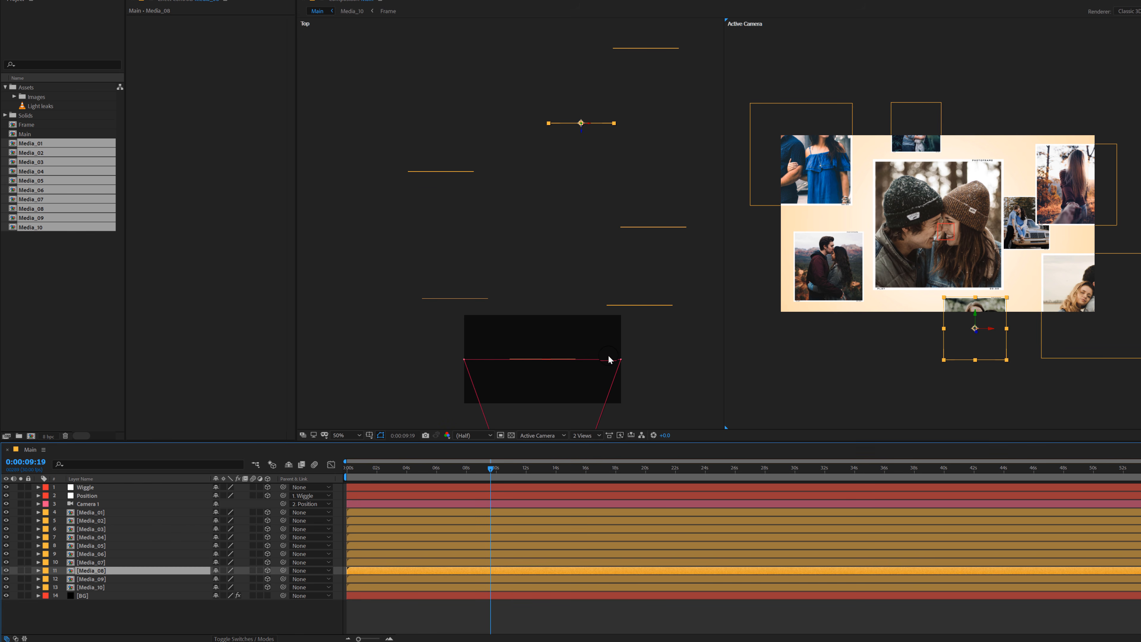
left_click(105, 579)
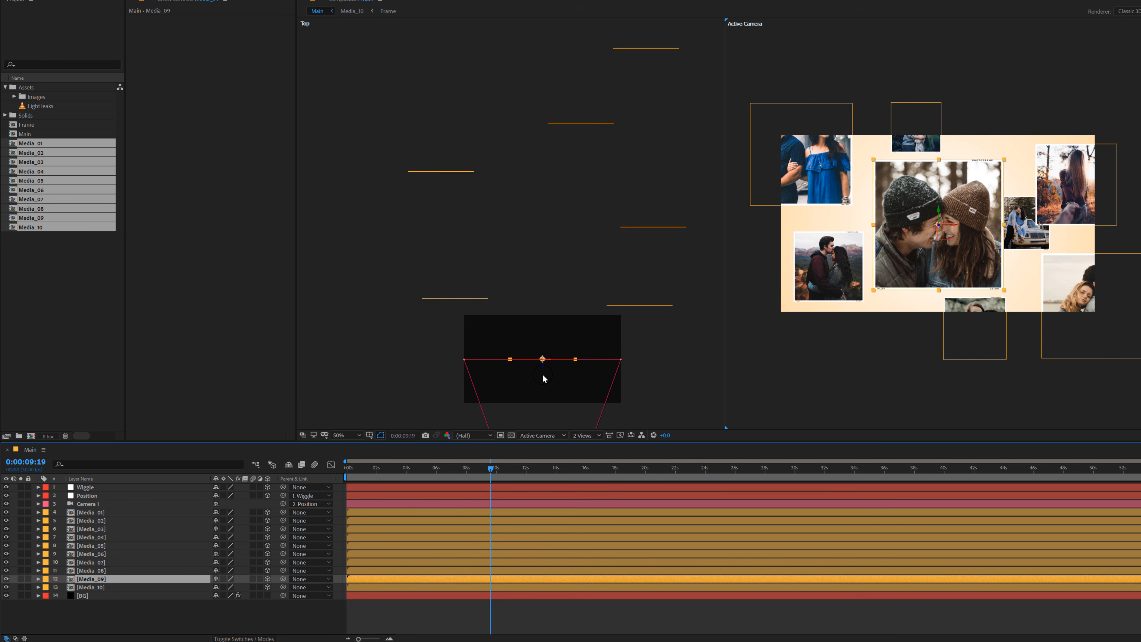
left_click_drag(543, 371, 543, 218)
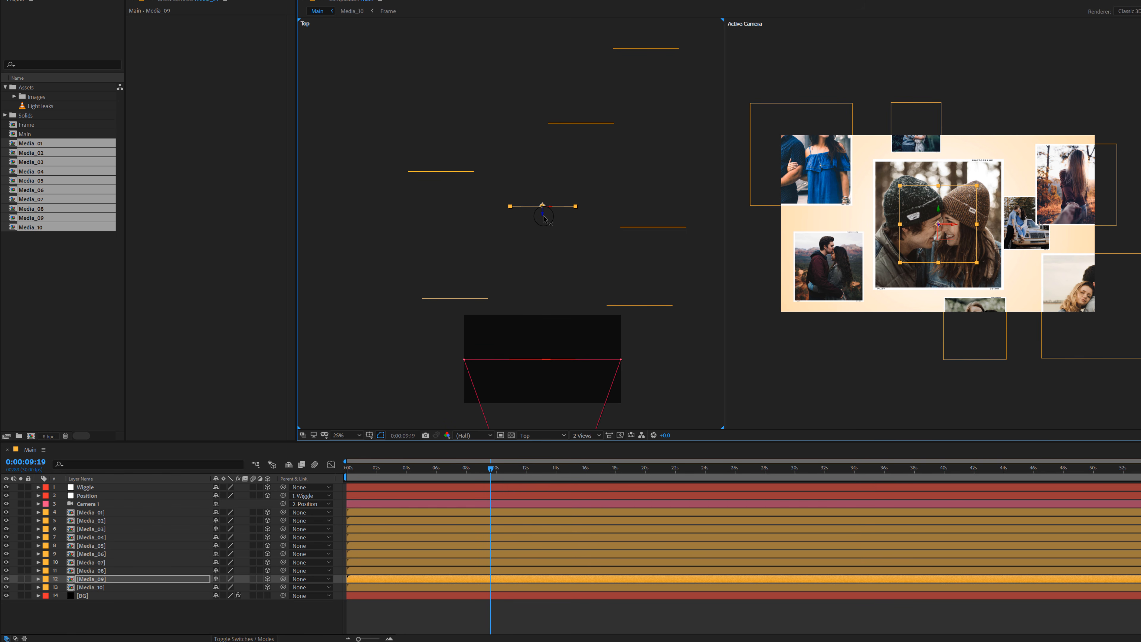
mouse_move(931, 234)
left_mouse_down()
mouse_move(877, 207)
mouse_move(995, 154)
left_mouse_up()
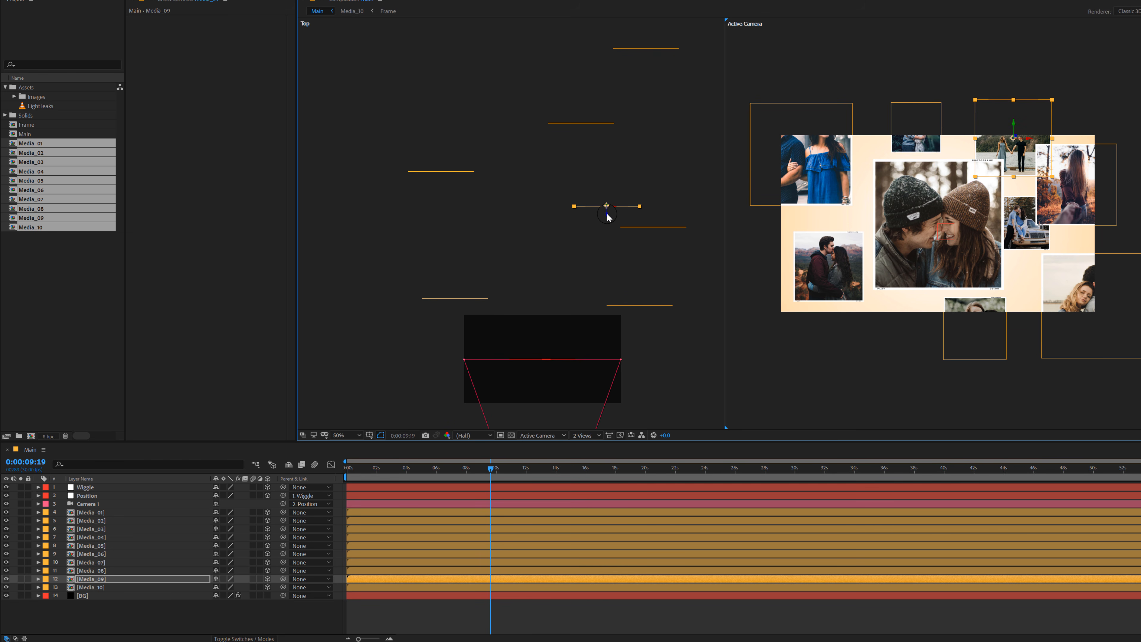
left_click_drag(607, 201, 607, 186)
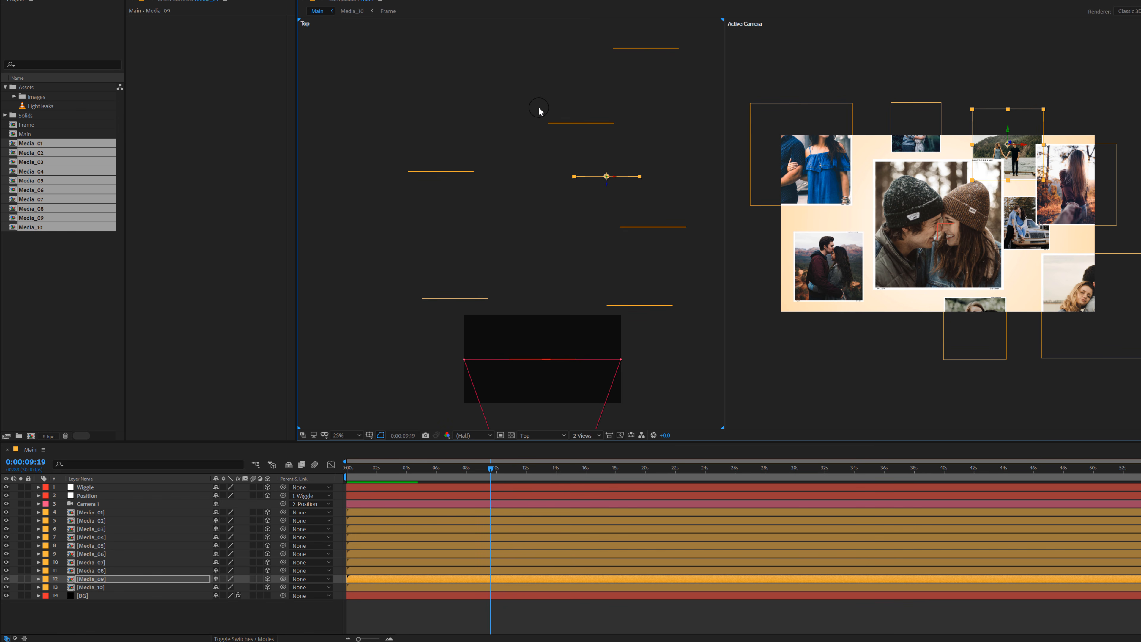
Step: Move Media_10 back to a depth between Media_08 and Media_06 and place it just outside the camera frame's left edge
left_click(86, 586)
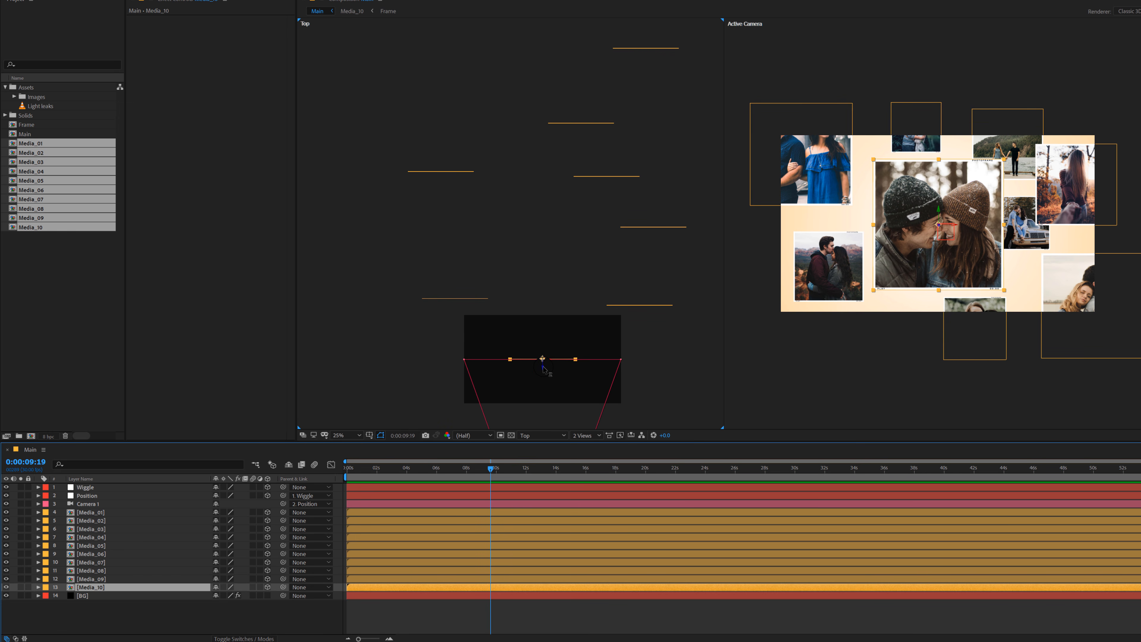
left_click_drag(543, 368, 353, 97)
left_click_drag(760, 248, 739, 267)
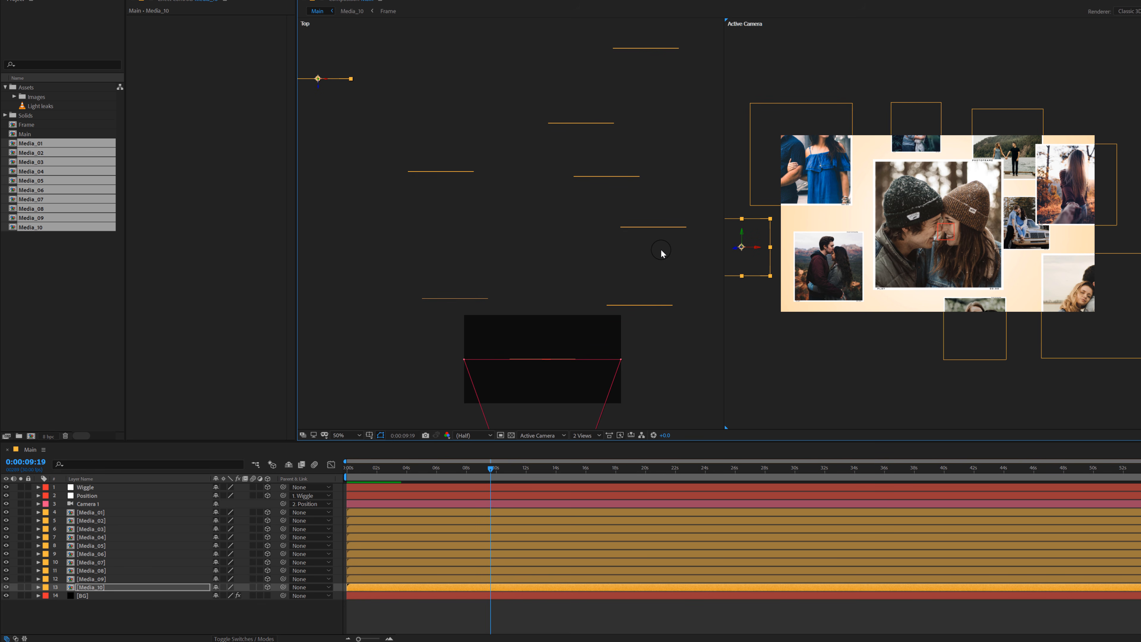
scroll(600, 220, "down", 1)
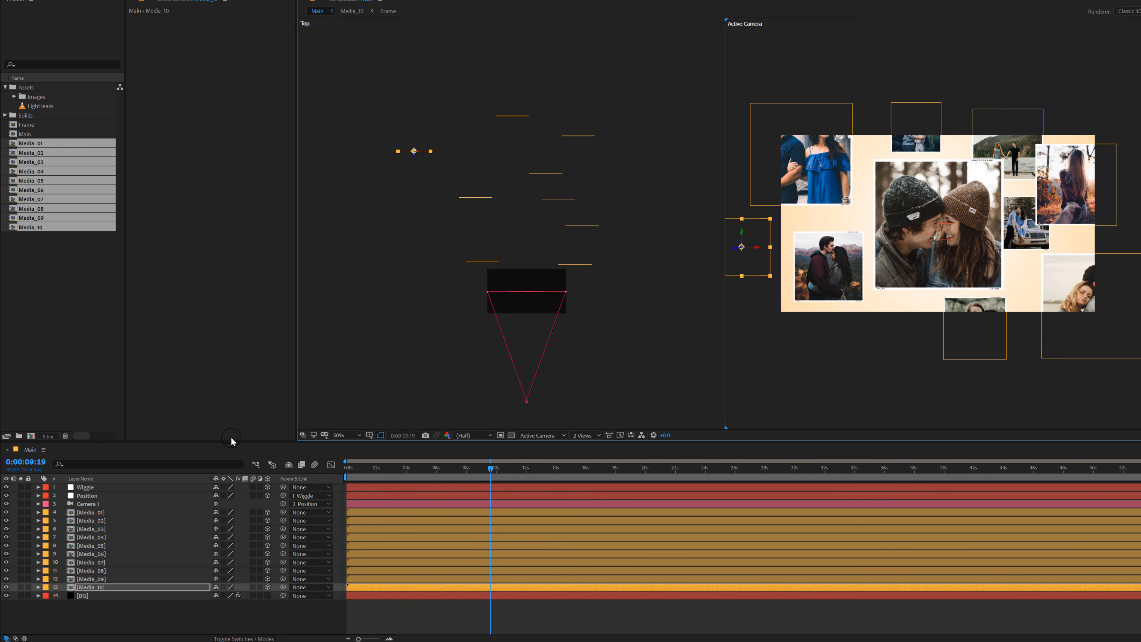
Step: Set a first Position keyframe on the Position null at 0:00:01:15
left_click(87, 496)
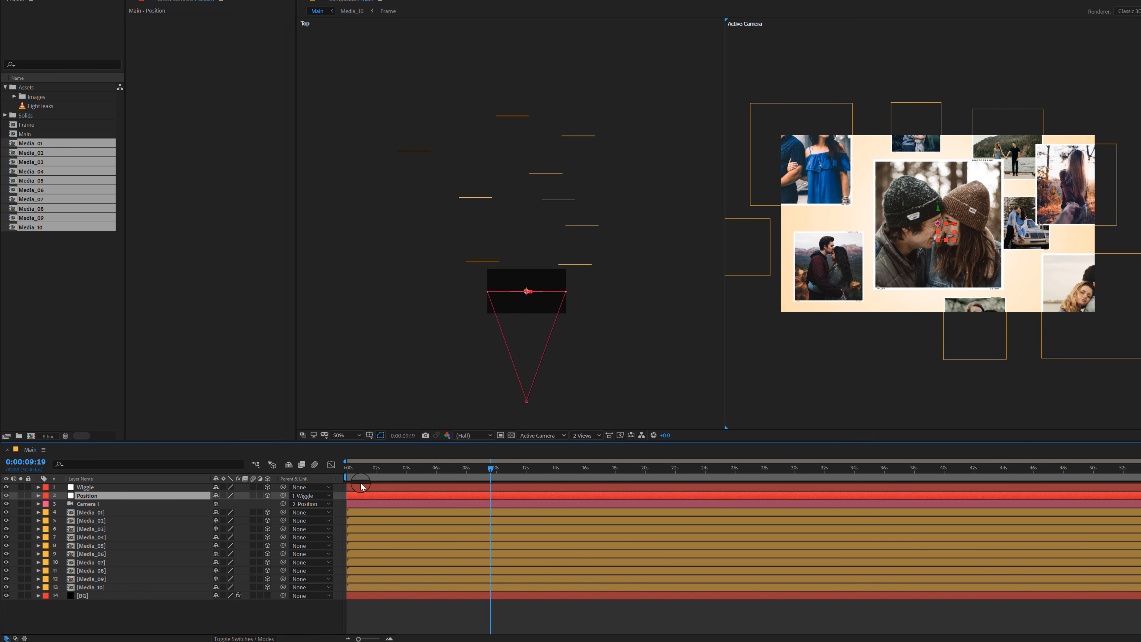
scroll(926, 275, "up", 2)
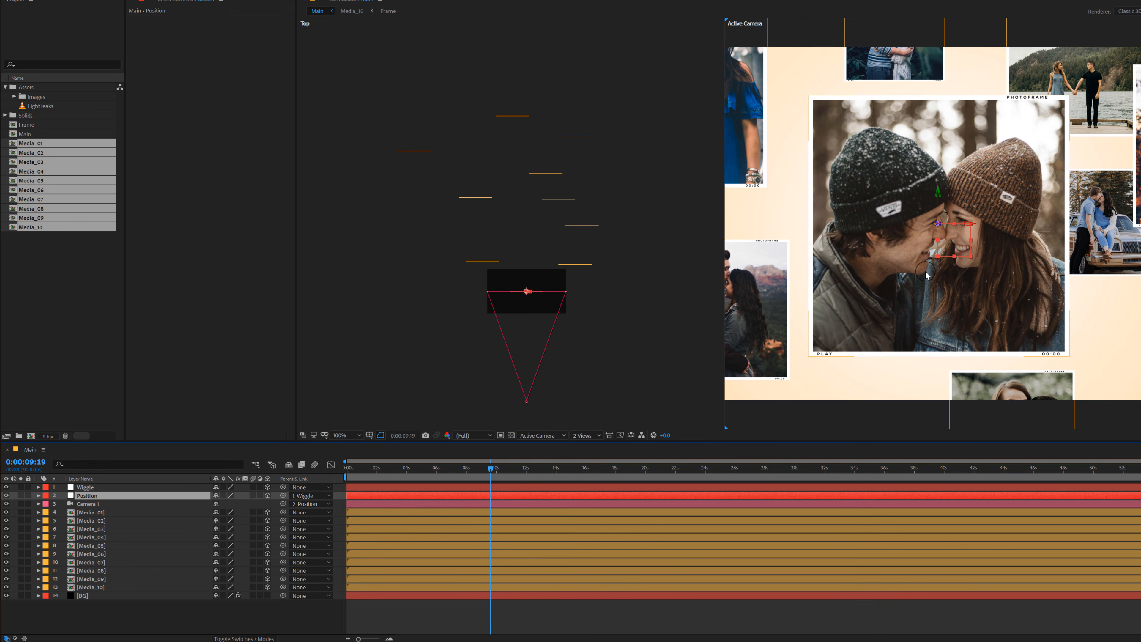
key("comma")
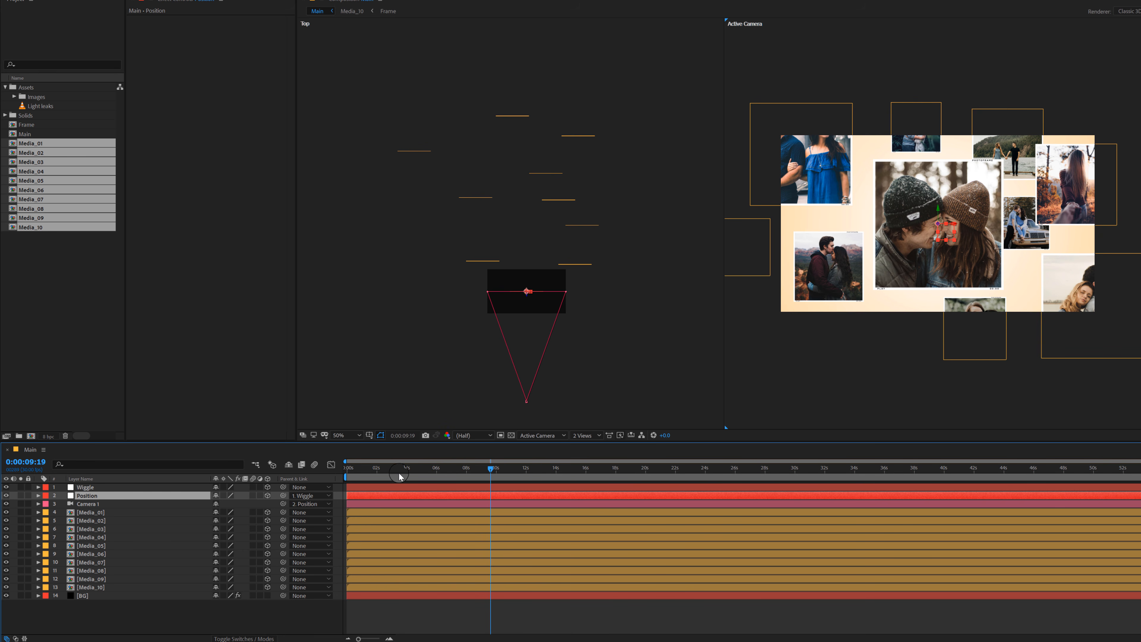
mouse_move(398, 470)
left_mouse_down()
mouse_move(435, 477)
mouse_move(398, 492)
left_mouse_up()
key("equal")
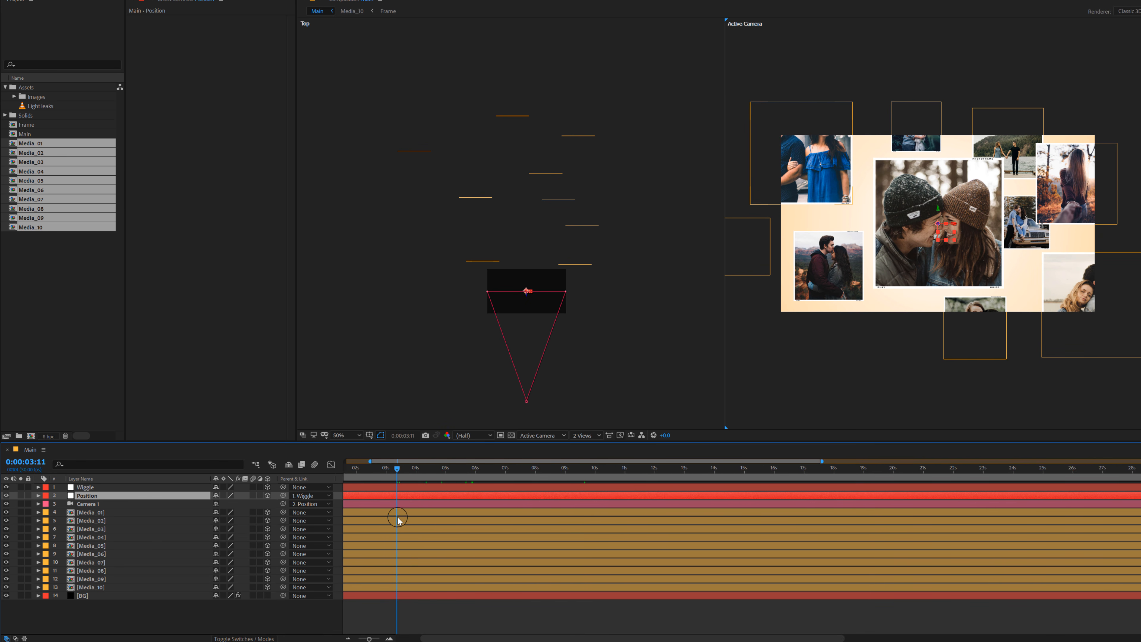
key("equal")
left_click_drag(462, 639, 342, 625)
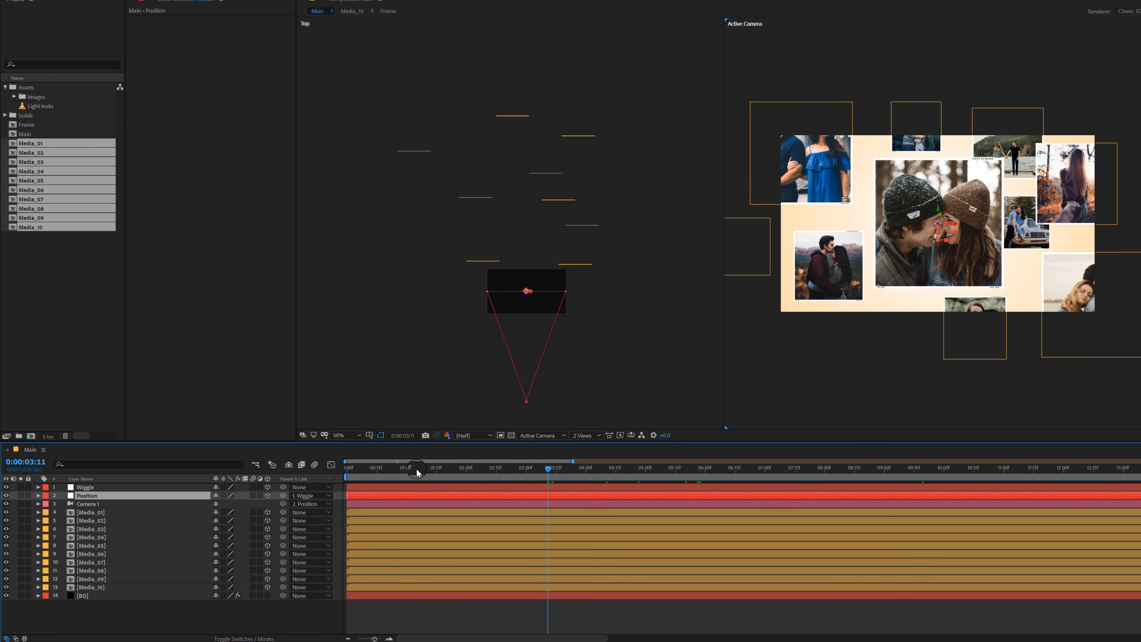
left_click(438, 472)
left_click_drag(438, 477, 436, 478)
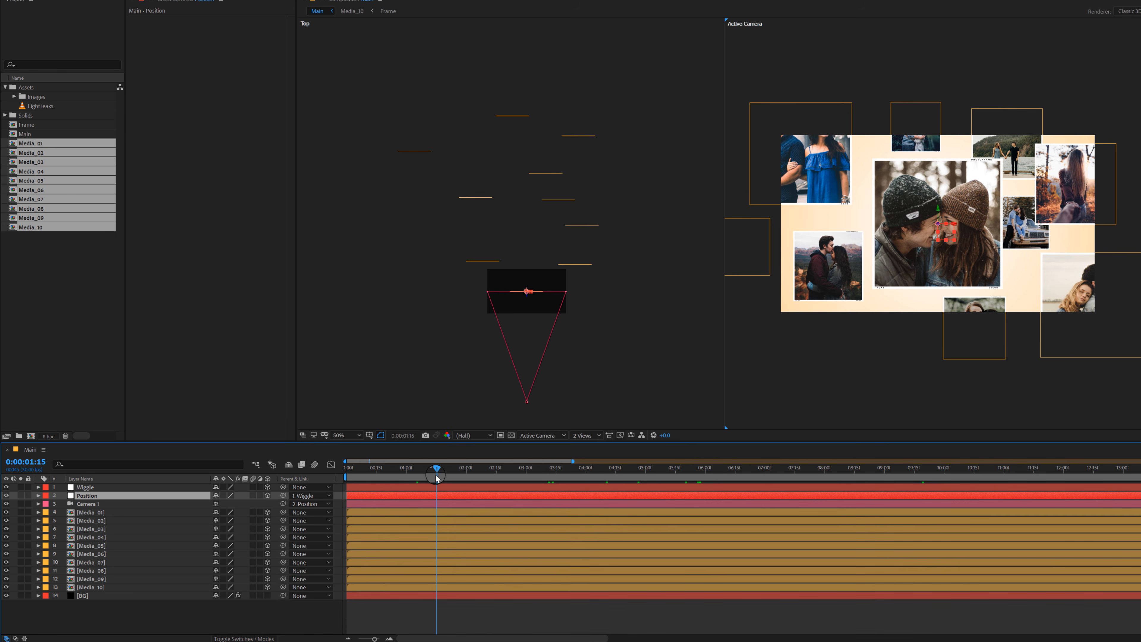
left_click(88, 496)
key("p")
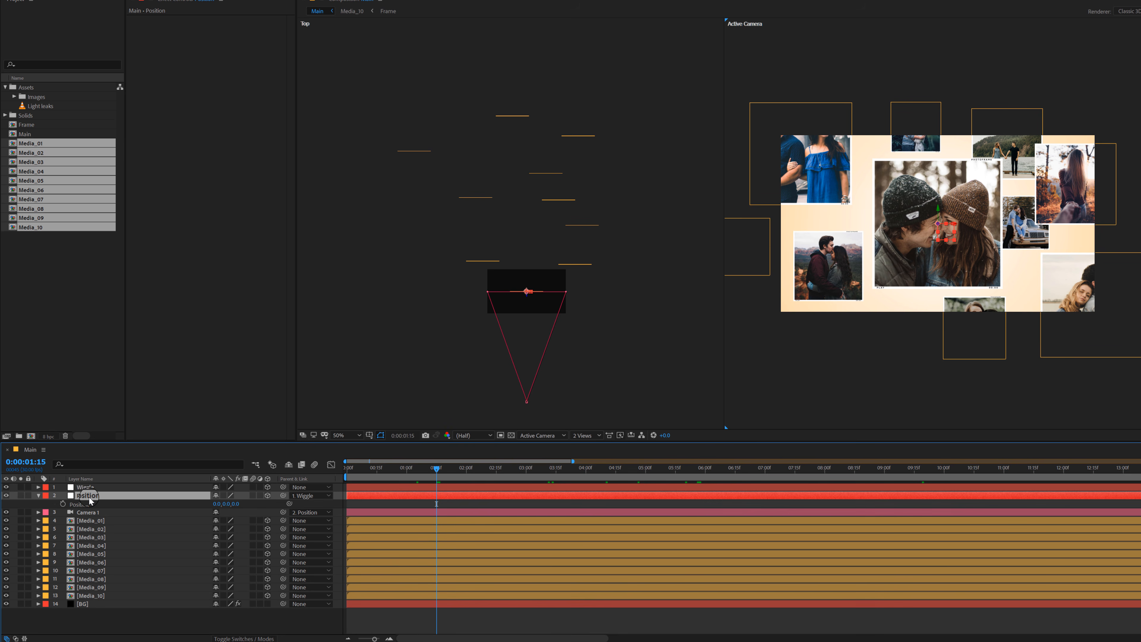
left_click(63, 504)
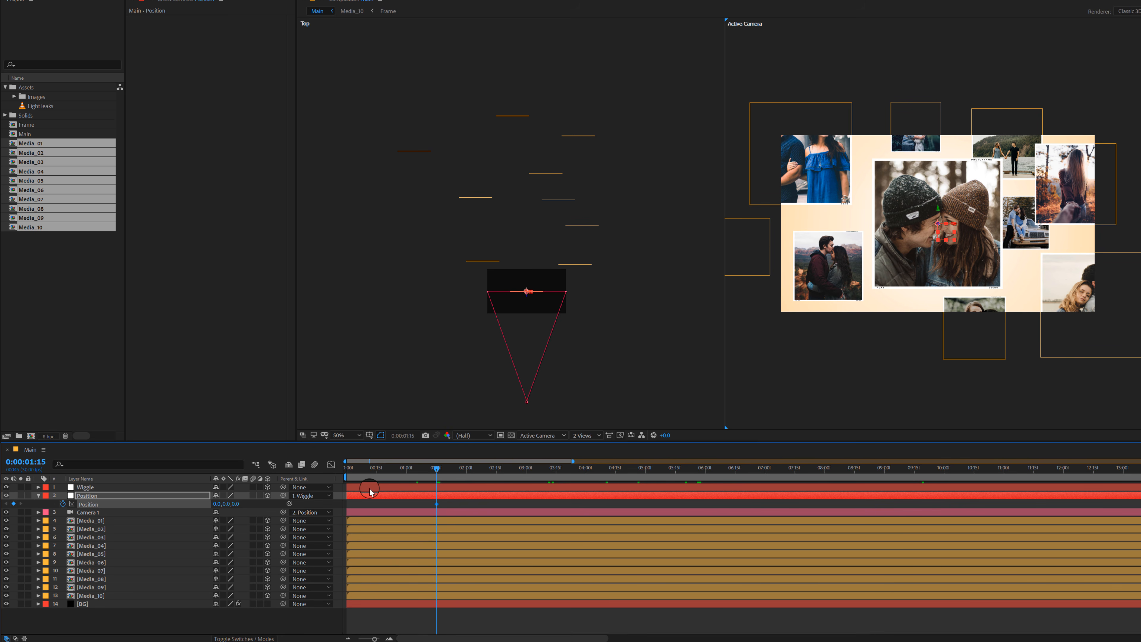
Step: At 0:00:00:00, raise the Position null's Z position to about 2650 to add a starting keyframe beyond Media_01
left_click_drag(428, 471, 320, 483)
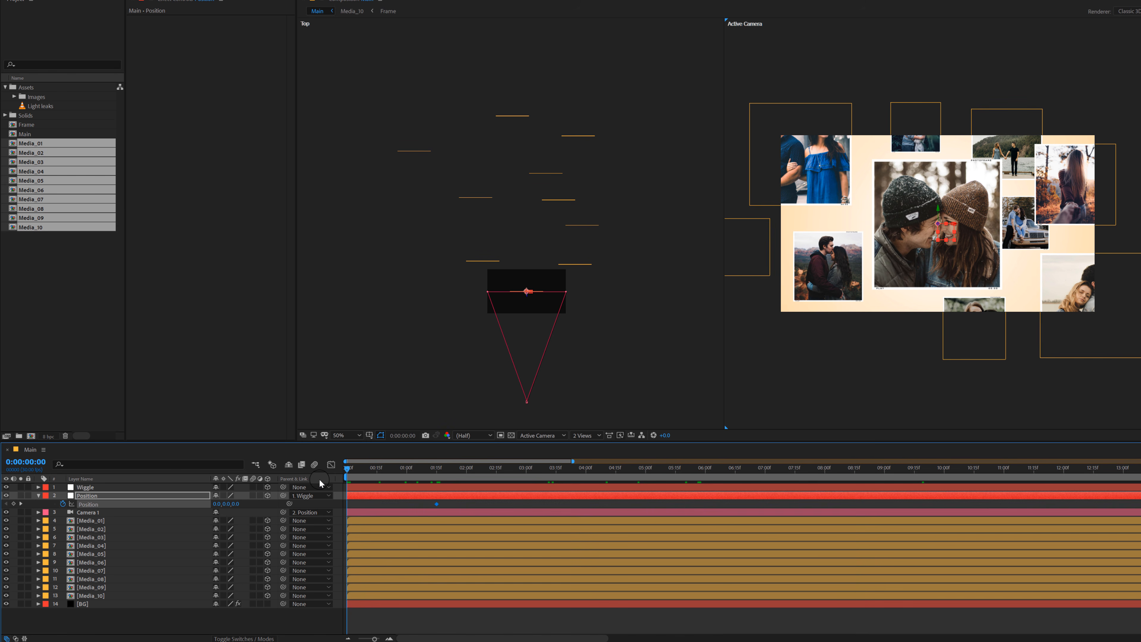
left_click_drag(235, 503, 620, 423)
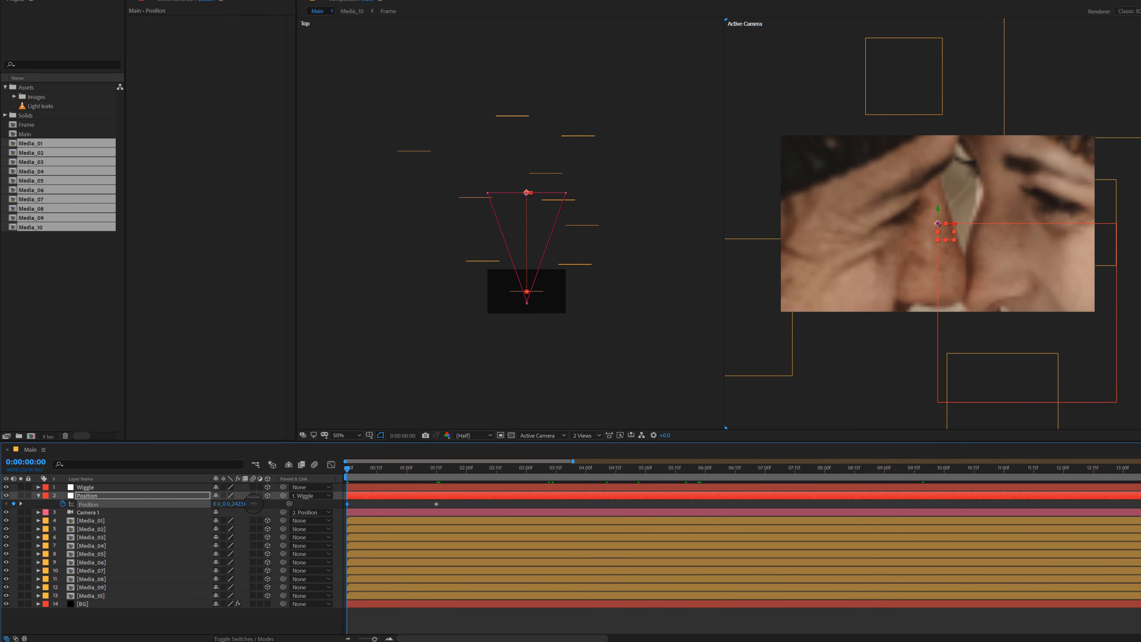
left_click_drag(253, 503, 357, 504)
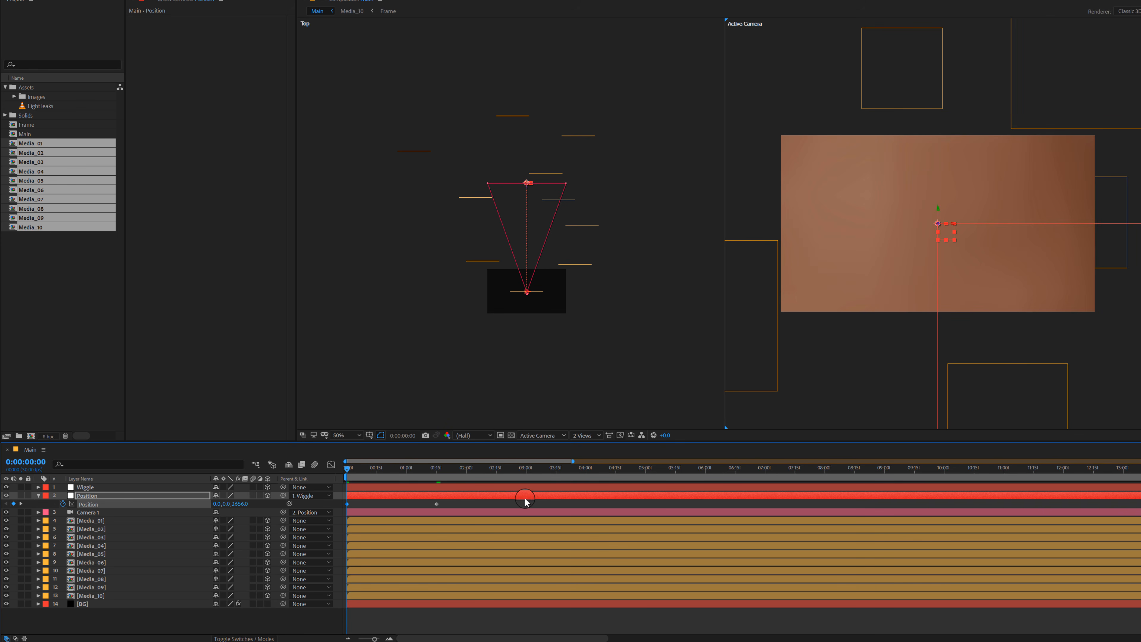
Step: Apply Easy Ease to both Position keyframes of the Position null
left_click_drag(450, 508, 334, 513)
right_click(437, 505)
mouse_move(505, 619)
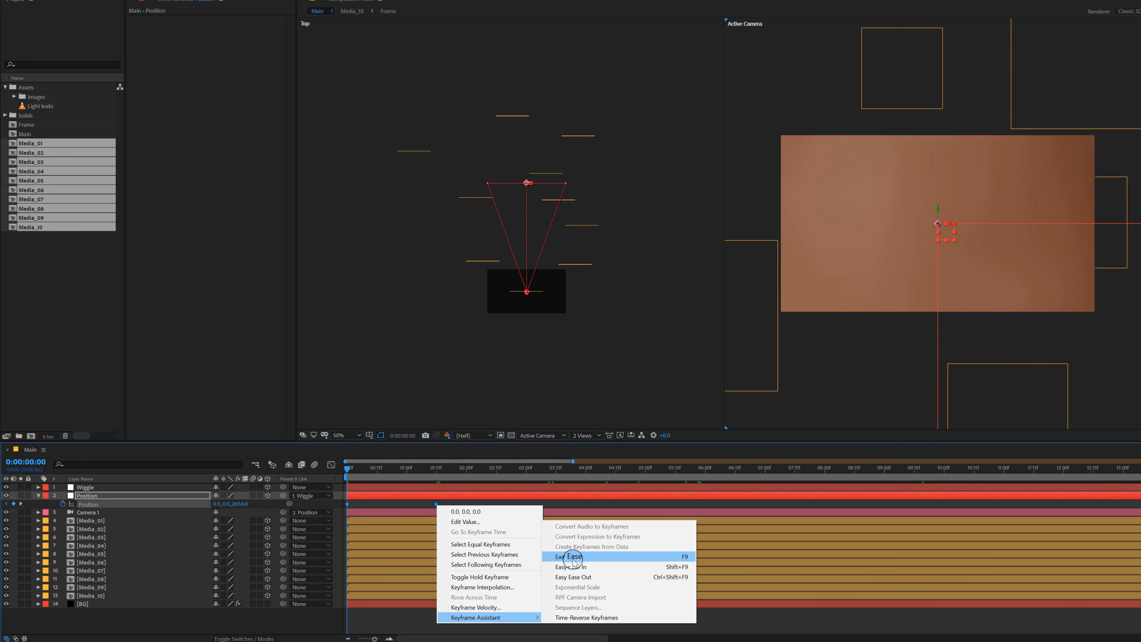
left_click(569, 557)
Step: Shape the Position null's speed graph to peak just after 0:00:00:00 and slow down gradually toward 0:00:01:15
left_click(331, 465)
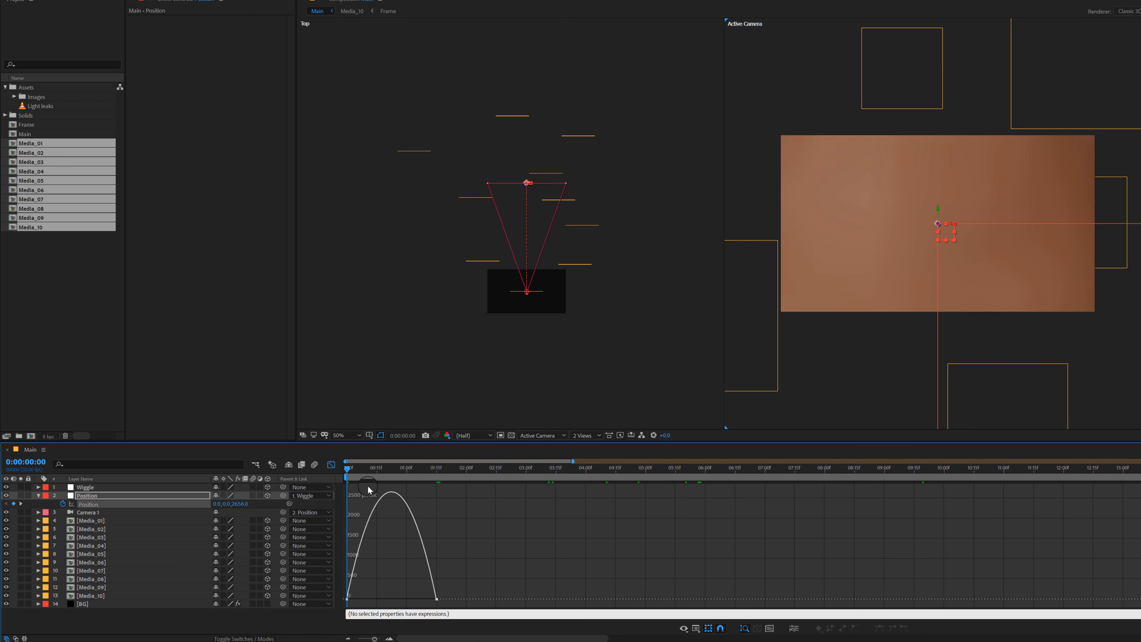
right_click(459, 510)
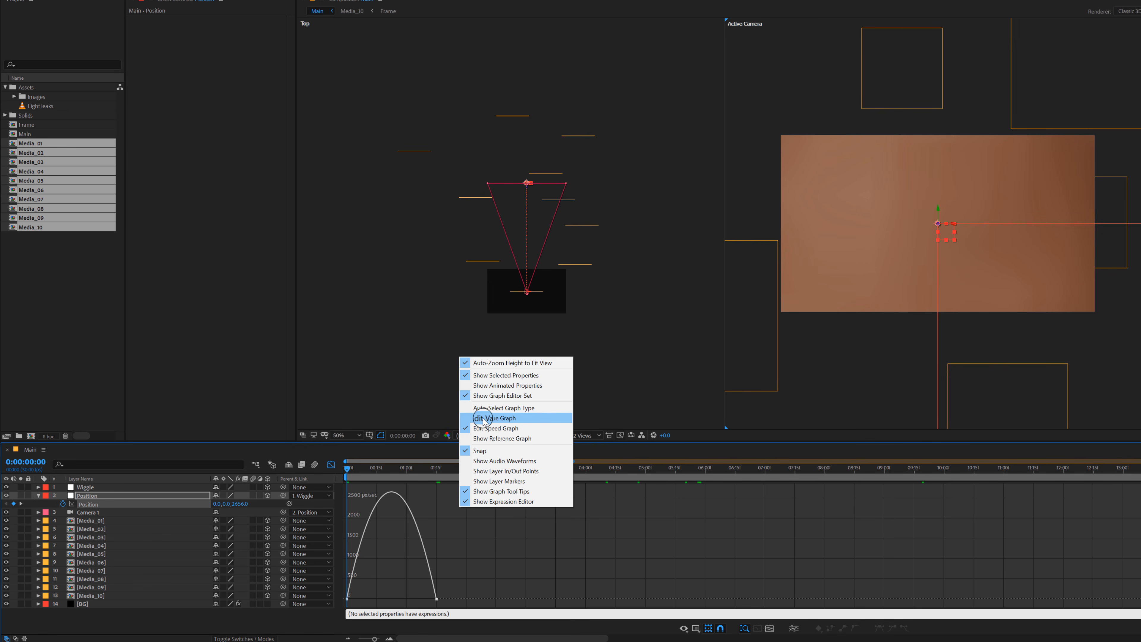
left_click_drag(469, 568, 353, 599)
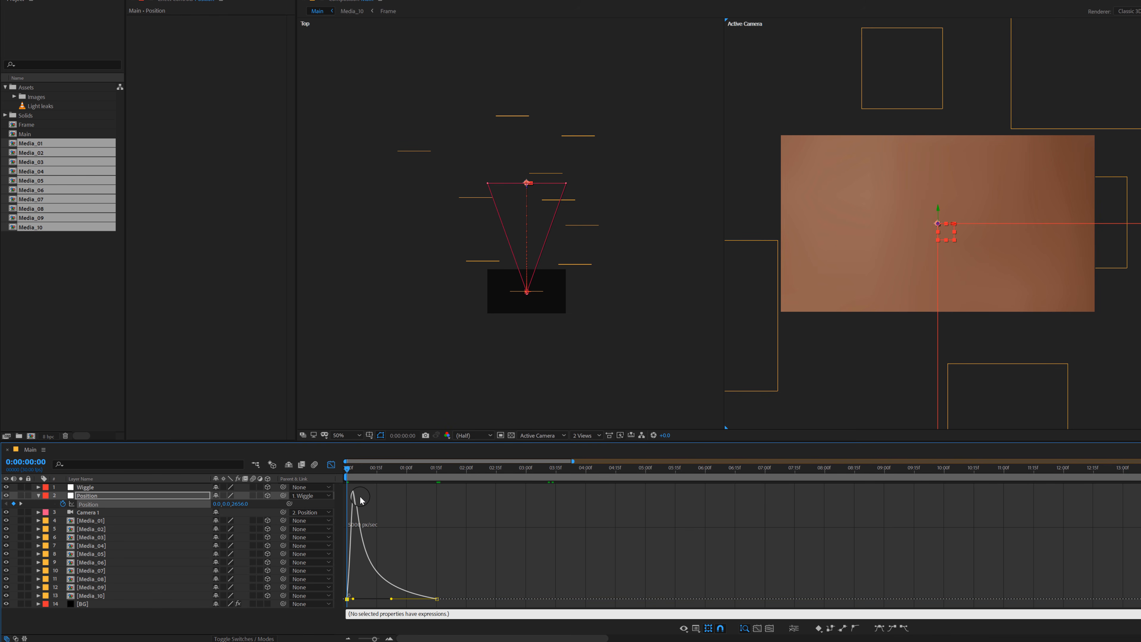
Step: Play back the opening camera move from the start of the composition and close the Graph Editor
key("space")
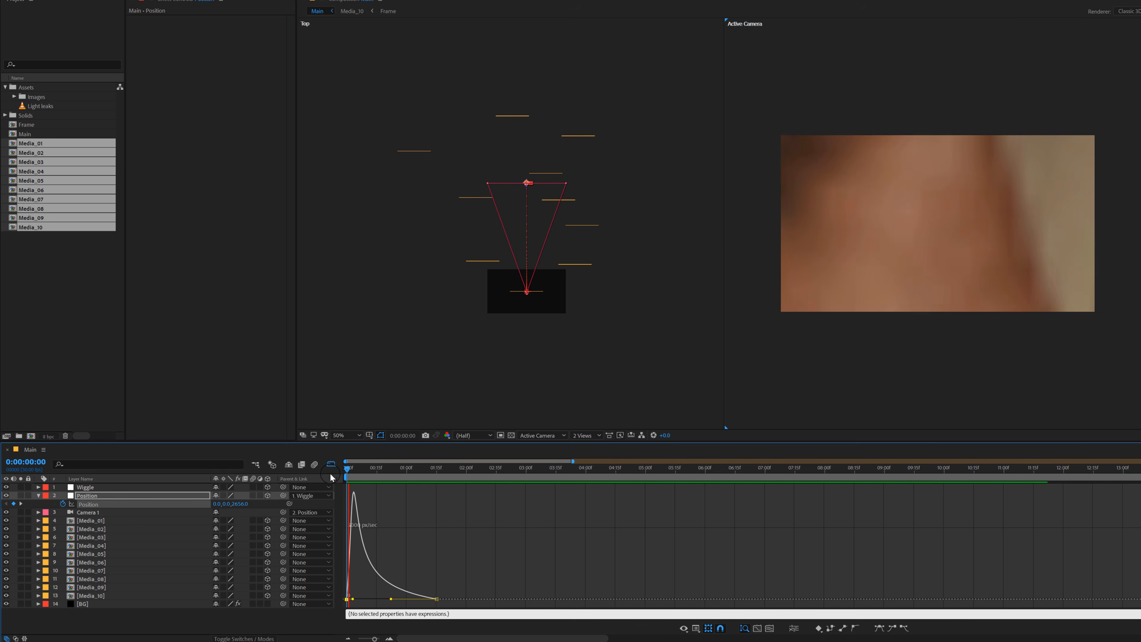
left_click_drag(309, 476, 324, 473)
key("space")
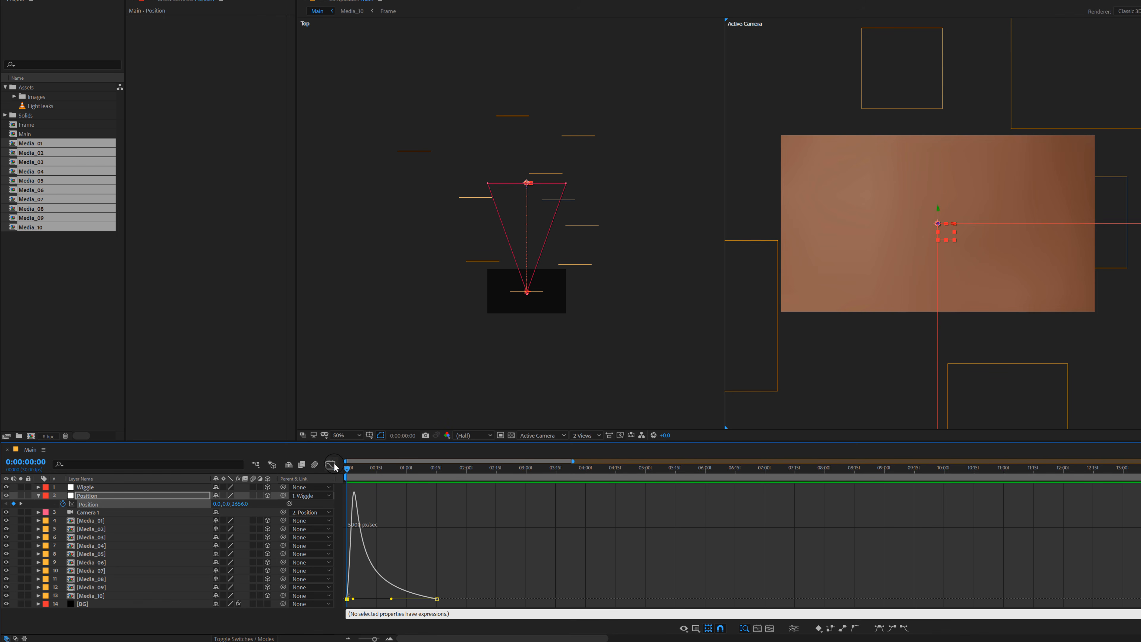
left_click(331, 465)
left_click(254, 622)
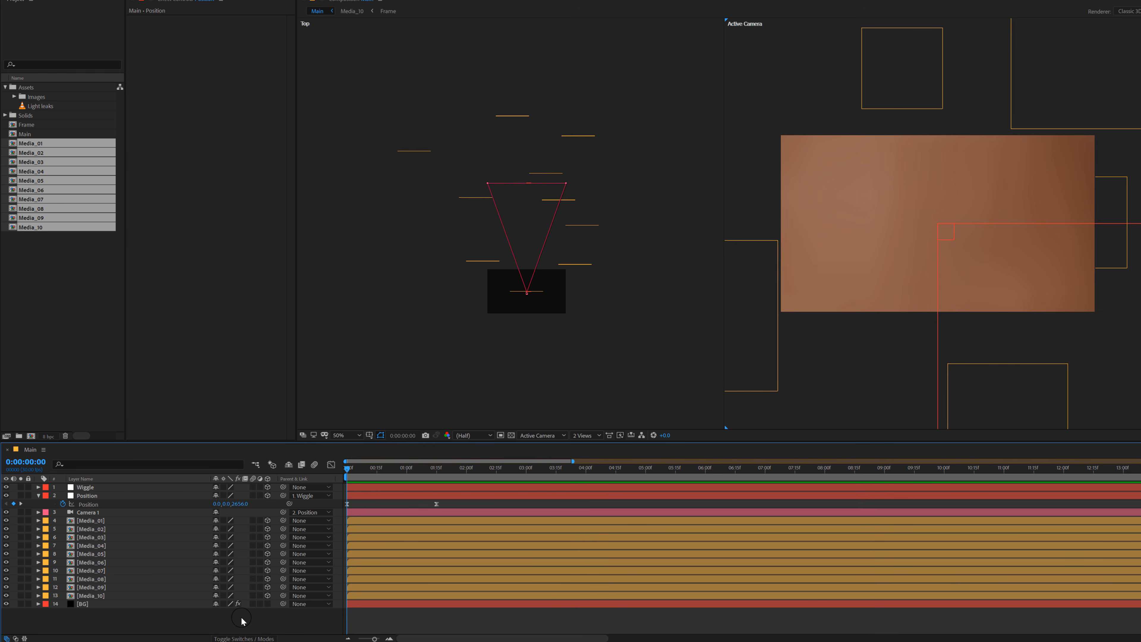
Step: Create a black 1920 × 1080 solid named Fade In and trim its end to 0:00:00:15
key("ctrl+y")
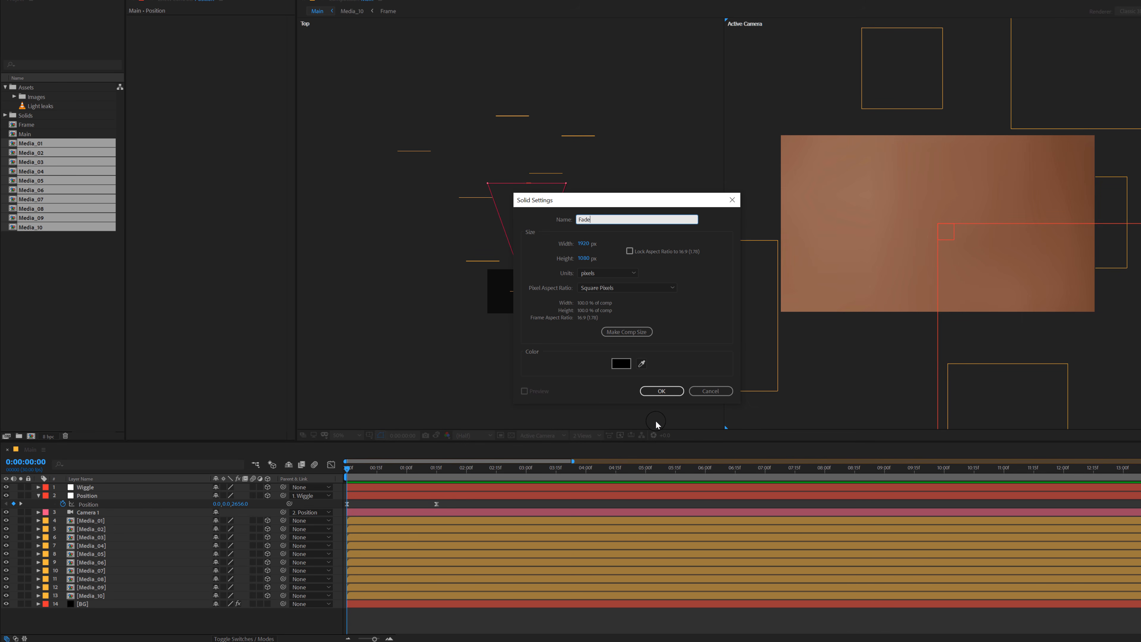
type("Fade In")
left_click(662, 390)
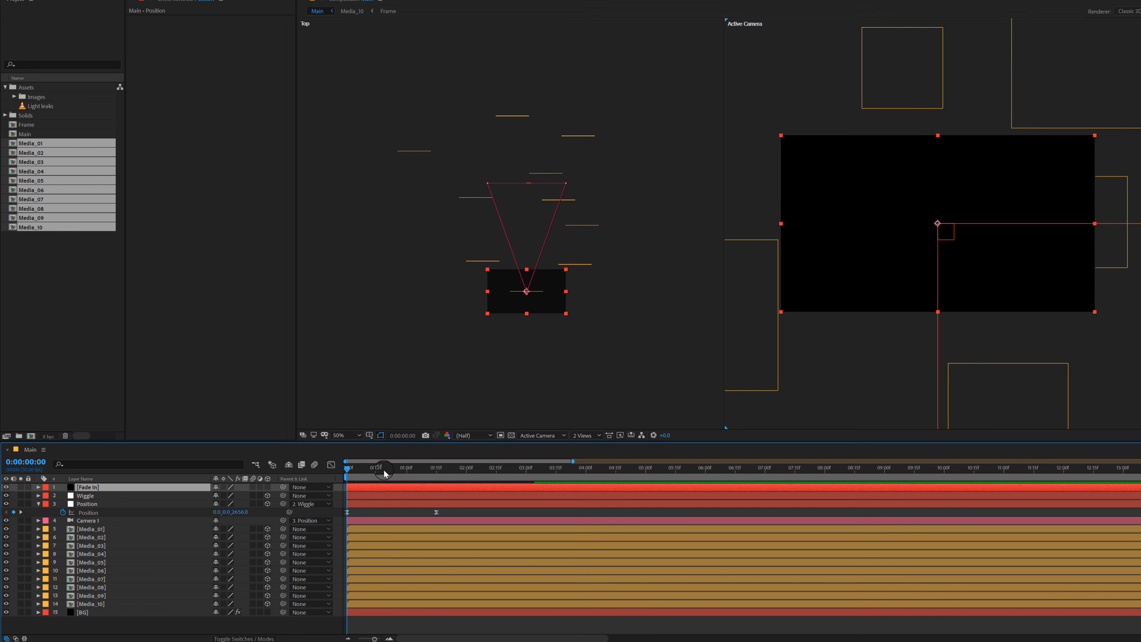
mouse_move(378, 469)
left_mouse_down()
mouse_move(388, 476)
mouse_move(377, 480)
left_mouse_up()
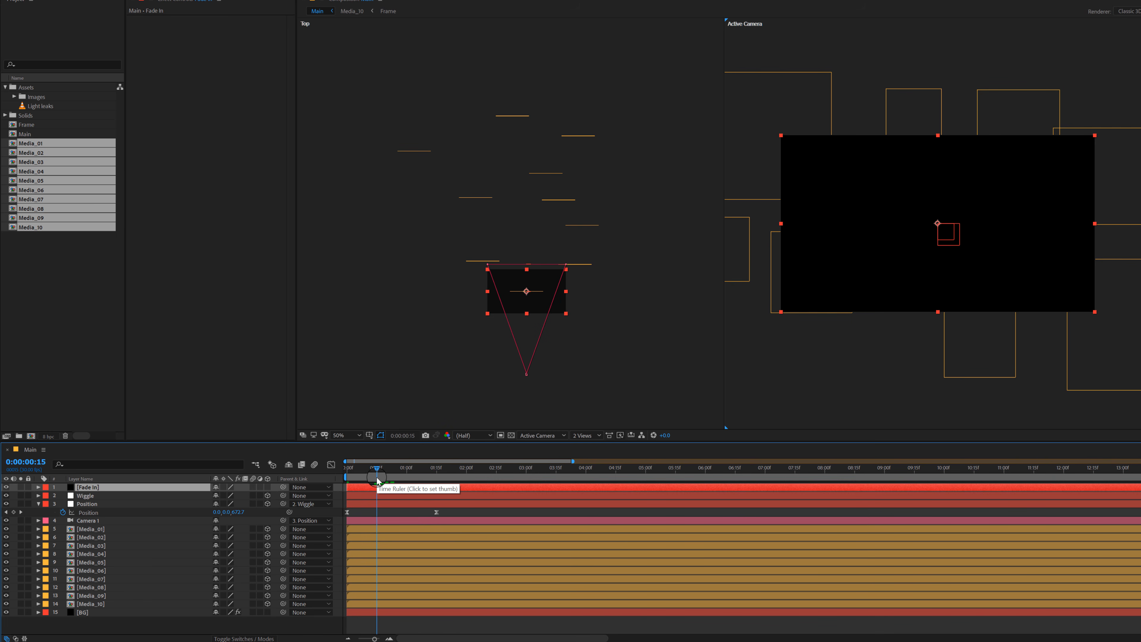
key("alt+bracketright")
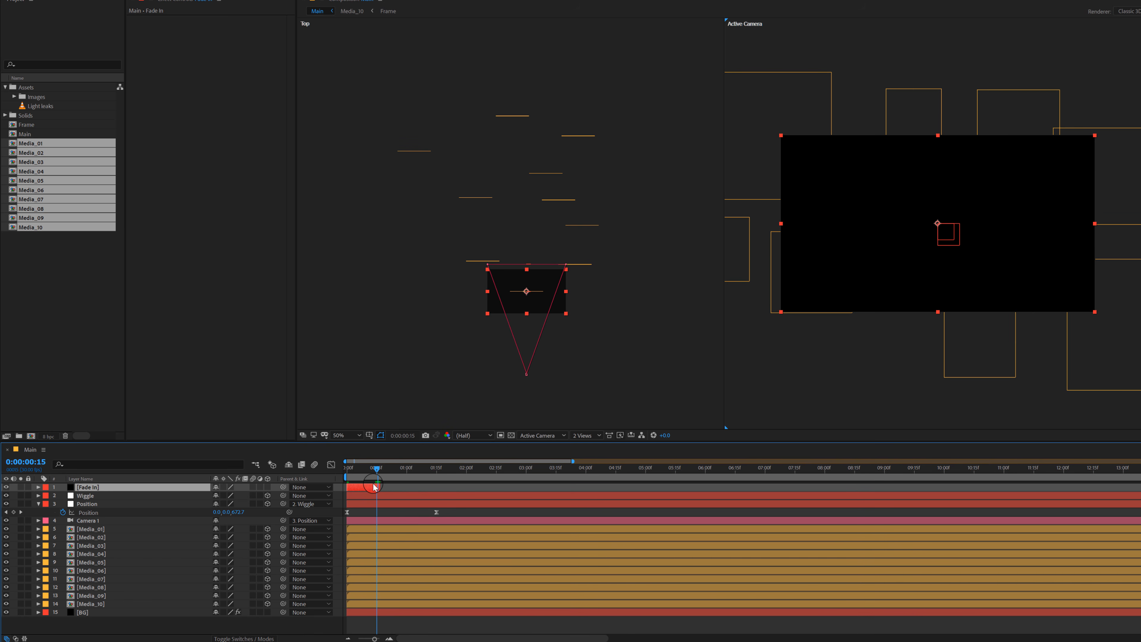
Step: Keyframe the Fade In solid's Opacity from 100% at 0:00:00:00 to 0% at 0:00:00:15 and preview the fade
key("alt+shift+t")
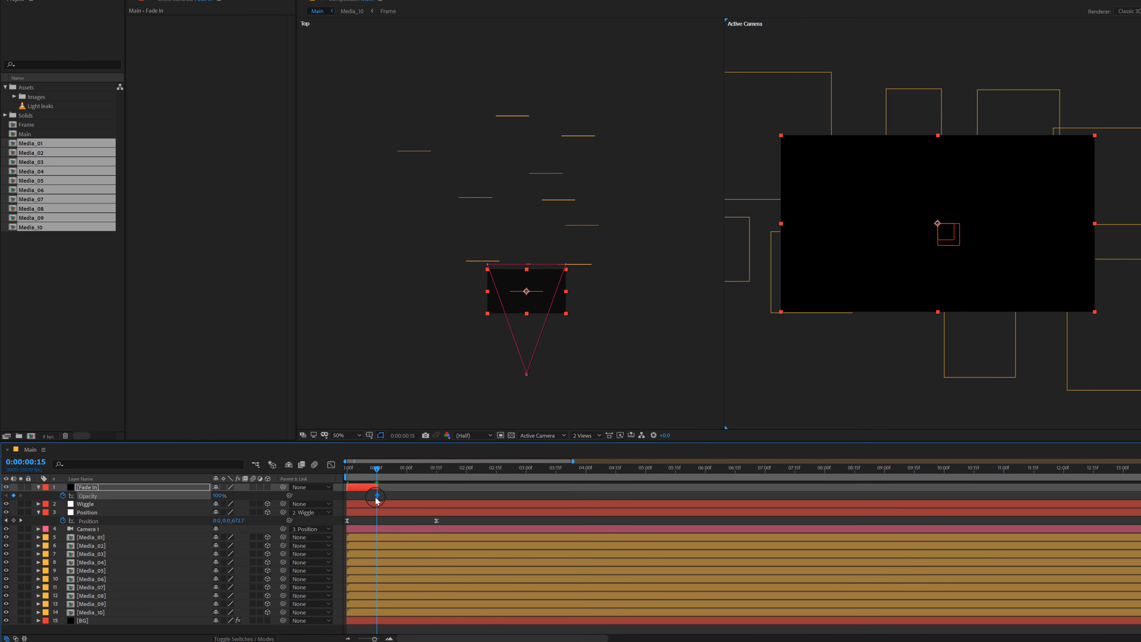
left_click_drag(370, 498, 349, 498)
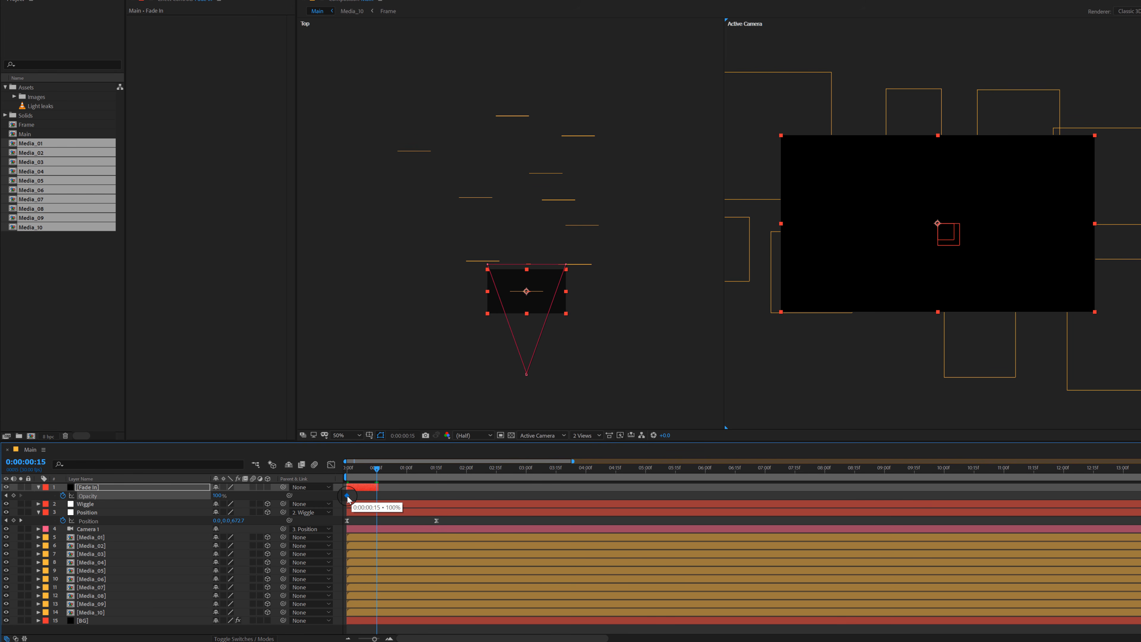
left_click_drag(219, 497, 145, 502)
left_click_drag(364, 473, 322, 477)
key("space")
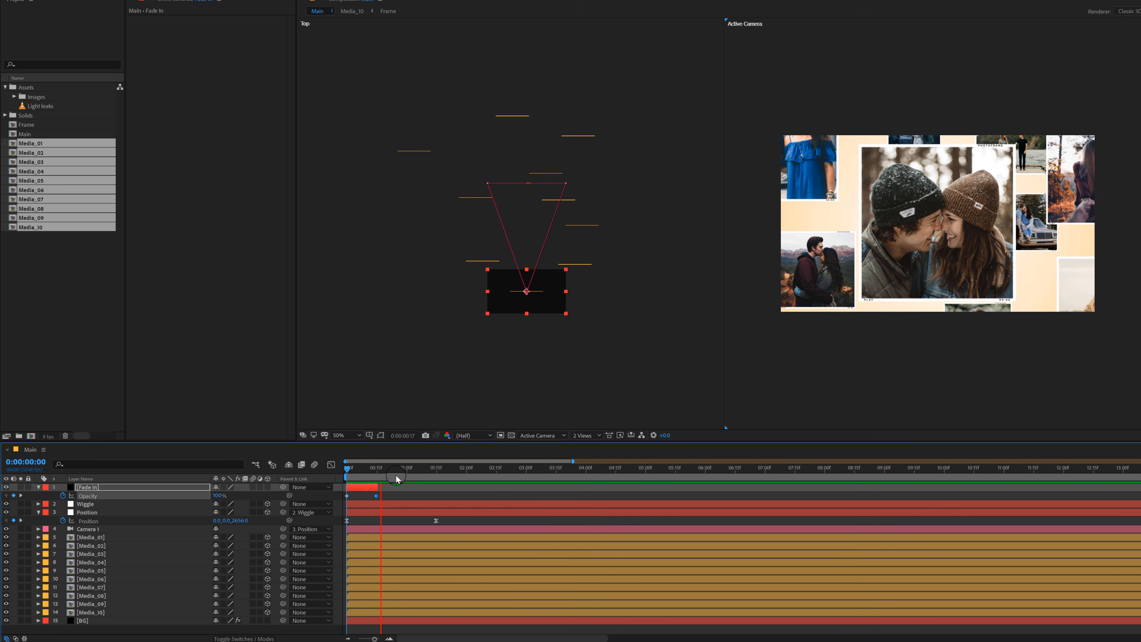
key("space")
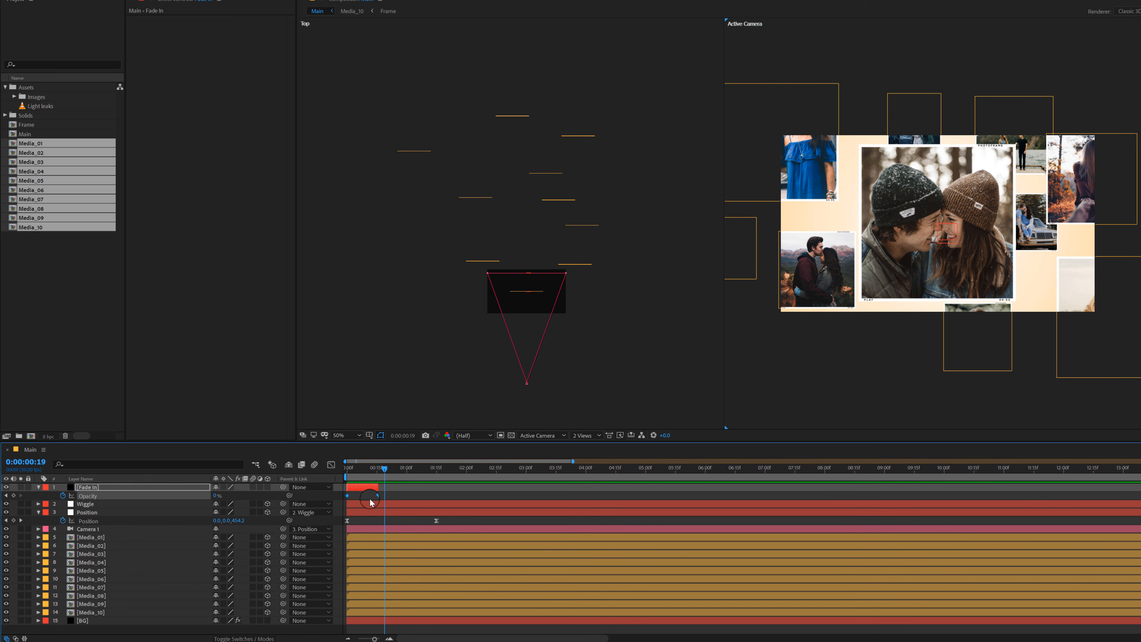
Step: Apply Easy Ease to both Opacity keyframes of the Fade In solid and collapse the open layer properties
right_click(377, 496)
mouse_move(449, 606)
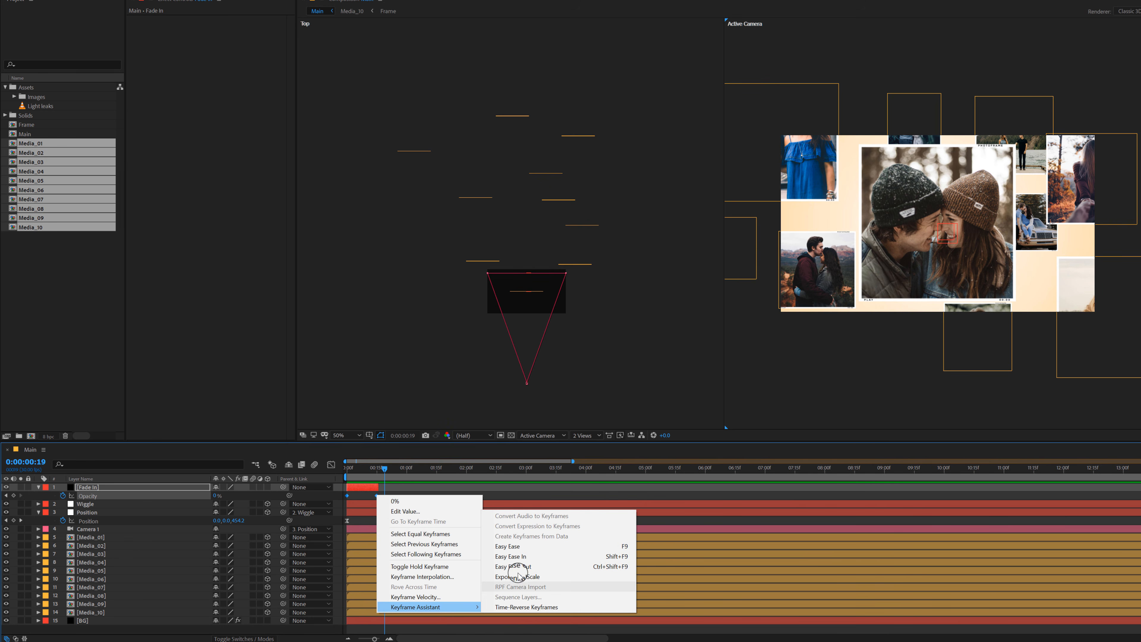
left_click(516, 546)
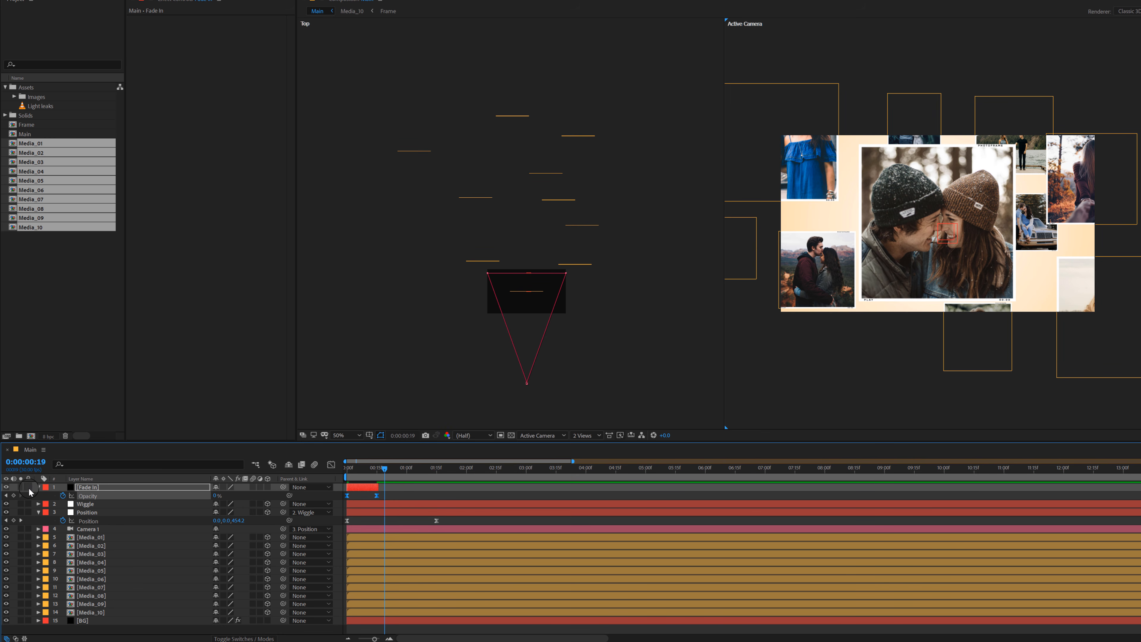
left_click(39, 488)
left_click(42, 506)
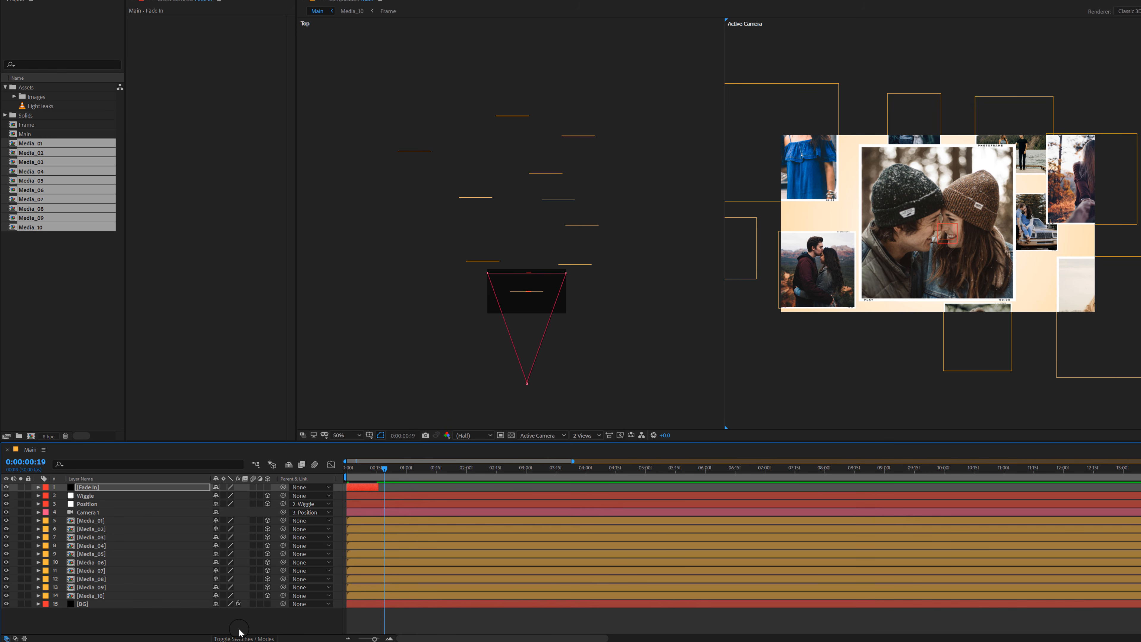
Step: Copy the Position null's keyframe at 0:00:01:15 and paste it at 0:00:02:15 to hold the camera still
left_click(383, 461)
left_click_drag(393, 477, 476, 476)
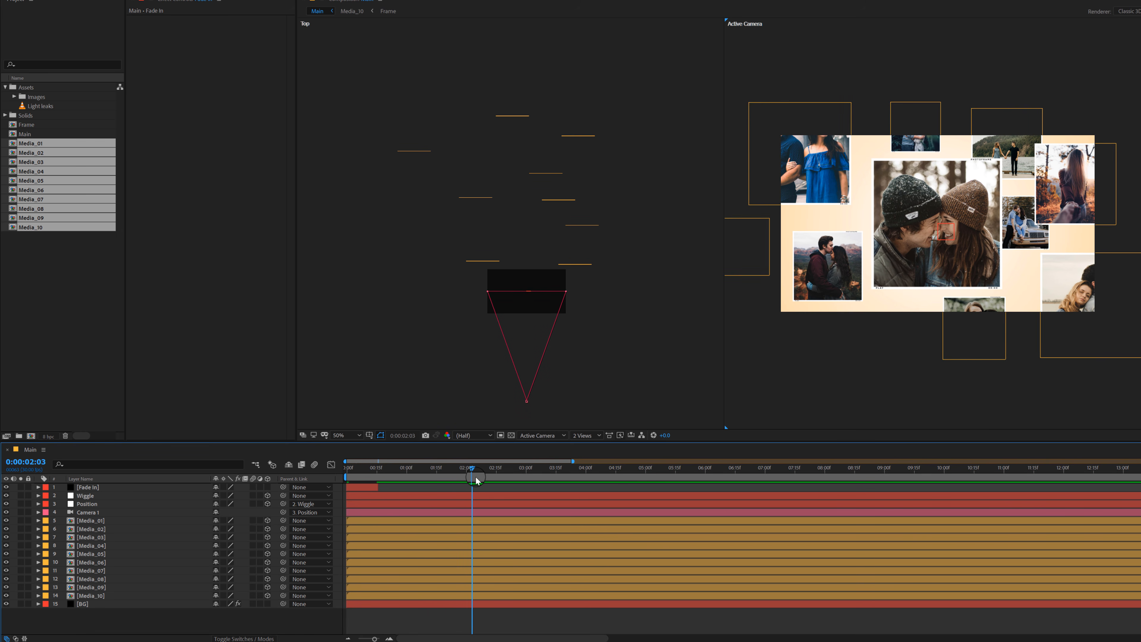
left_click(89, 505)
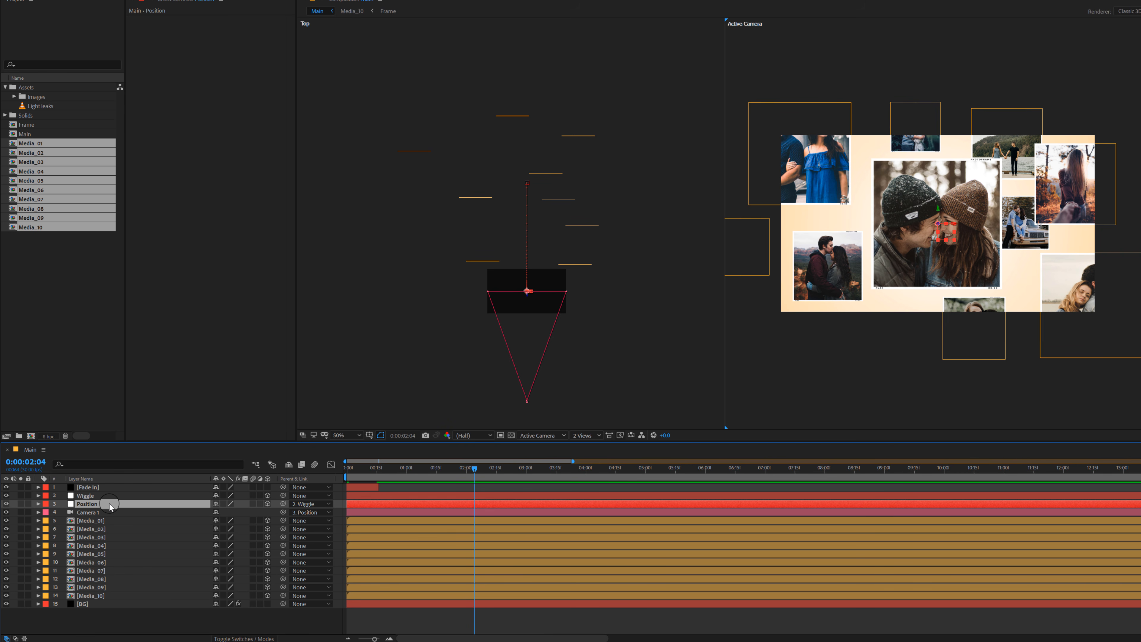
key("p")
left_click_drag(431, 470, 435, 471)
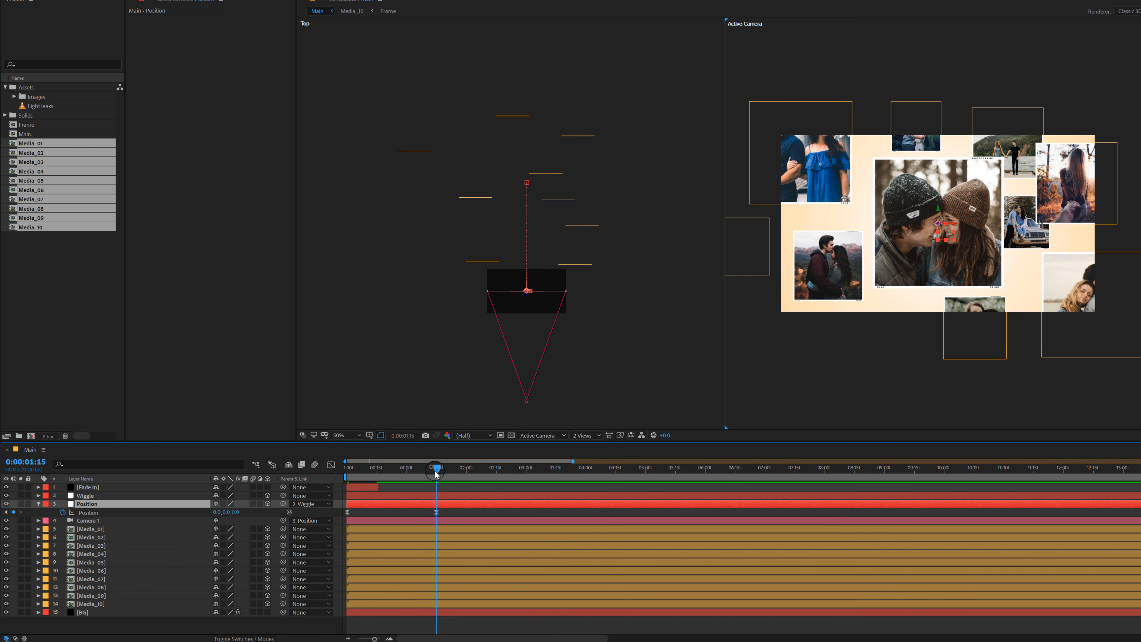
key("shift+Page_Down")
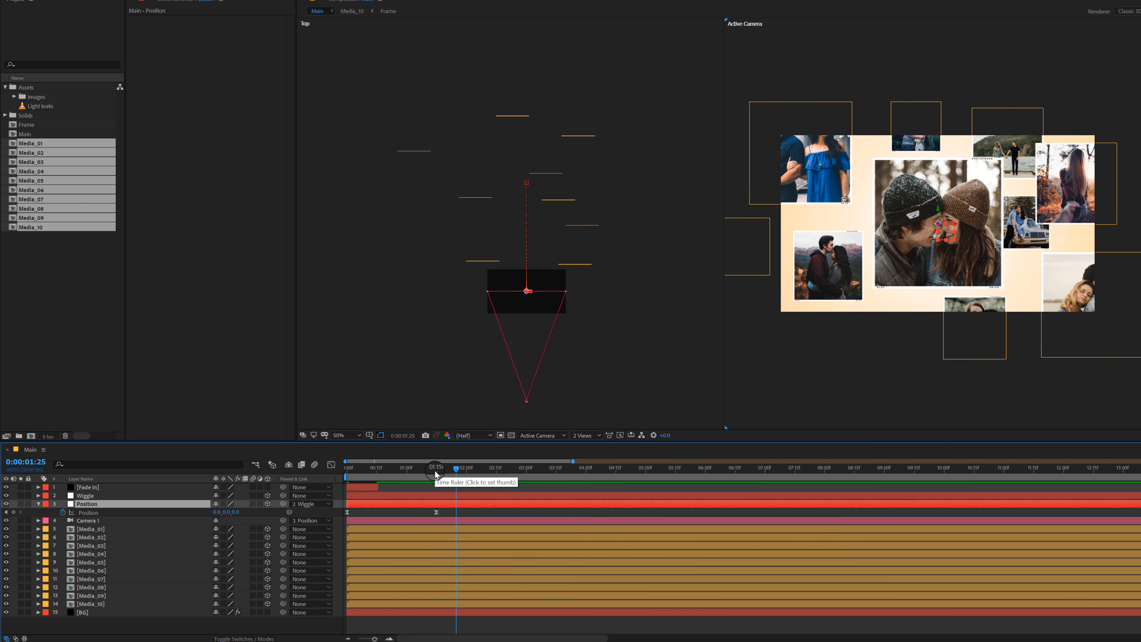
key("shift+Page_Down")
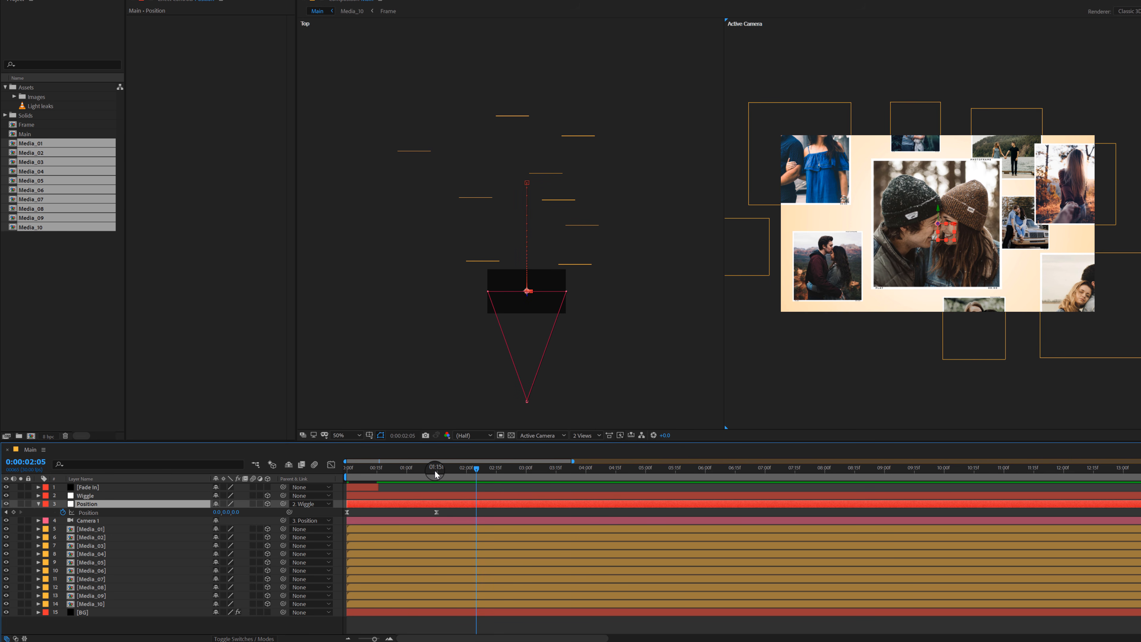
key("shift+Page_Down")
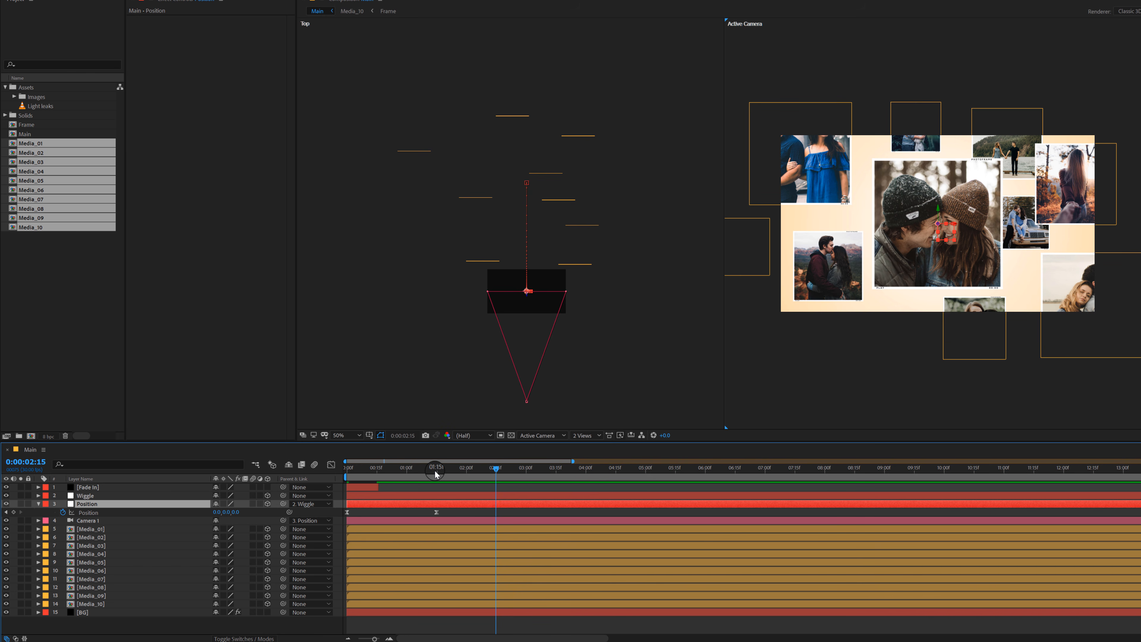
left_click_drag(450, 510, 427, 517)
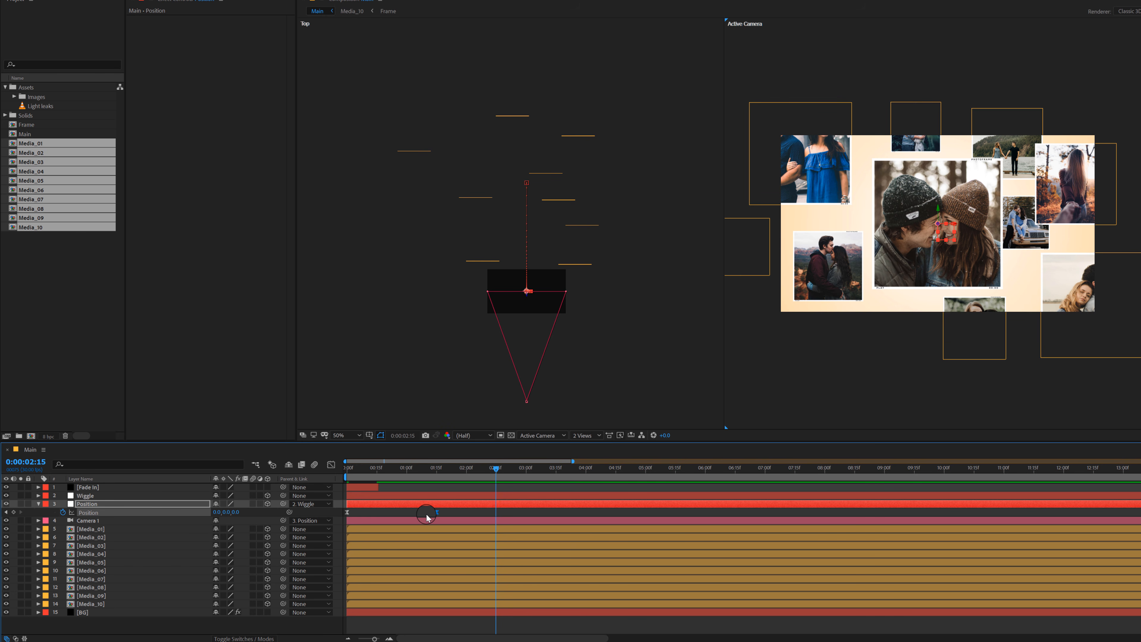
key("ctrl+c")
key("ctrl+v")
Step: At 0:00:04:05, move the Position null to about X 1276, Z 4413 so the camera frames Media_06
key("space")
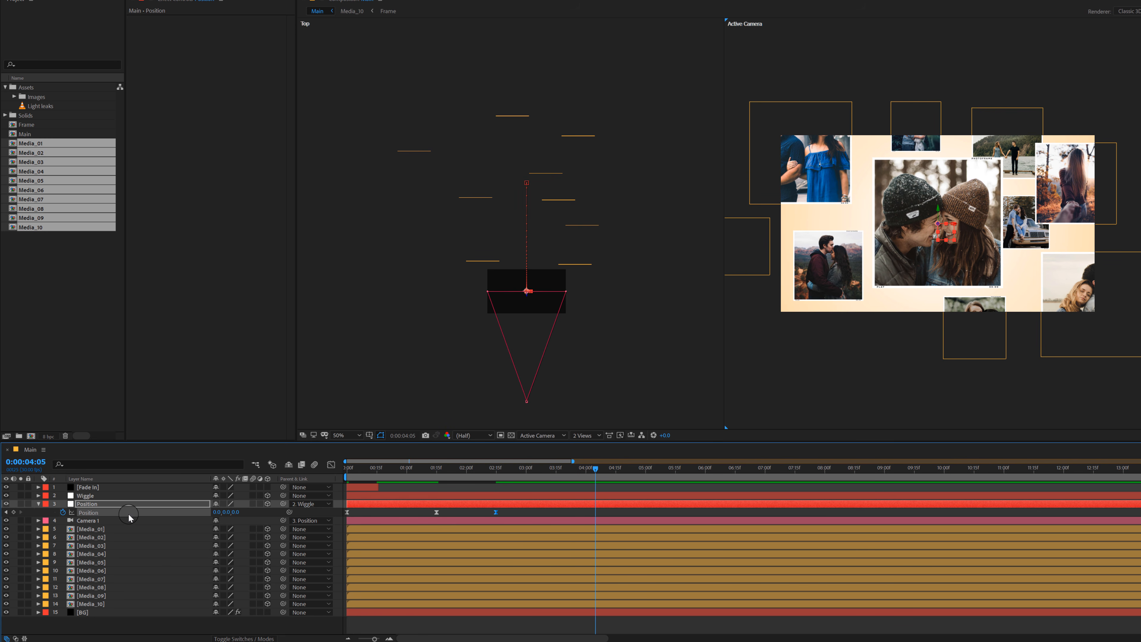
key("period")
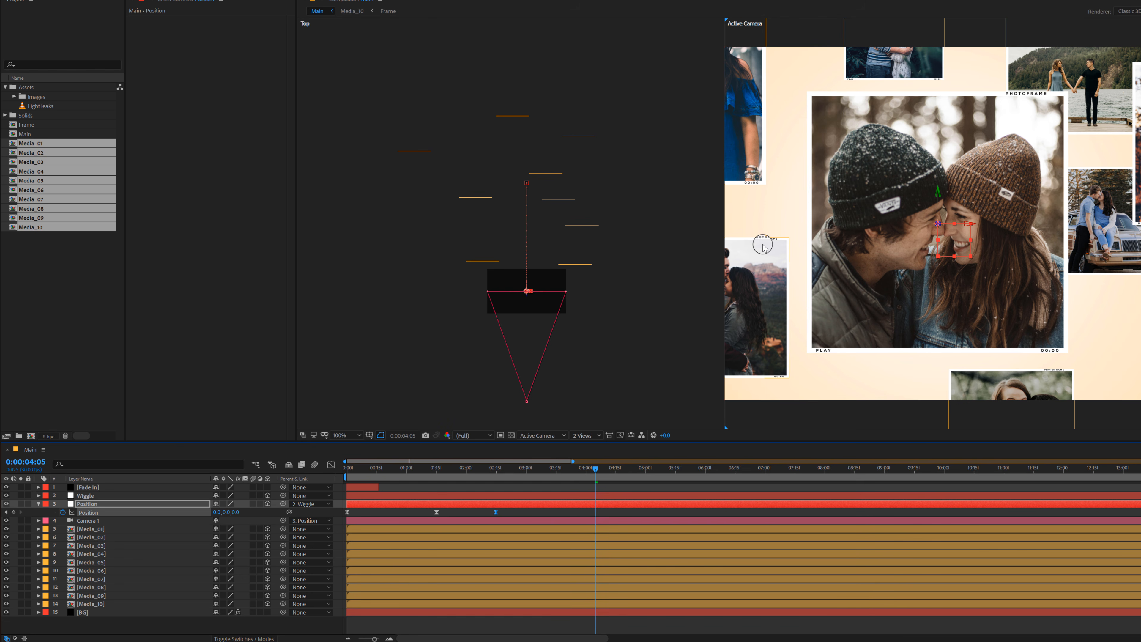
left_click(586, 435)
left_click(593, 478)
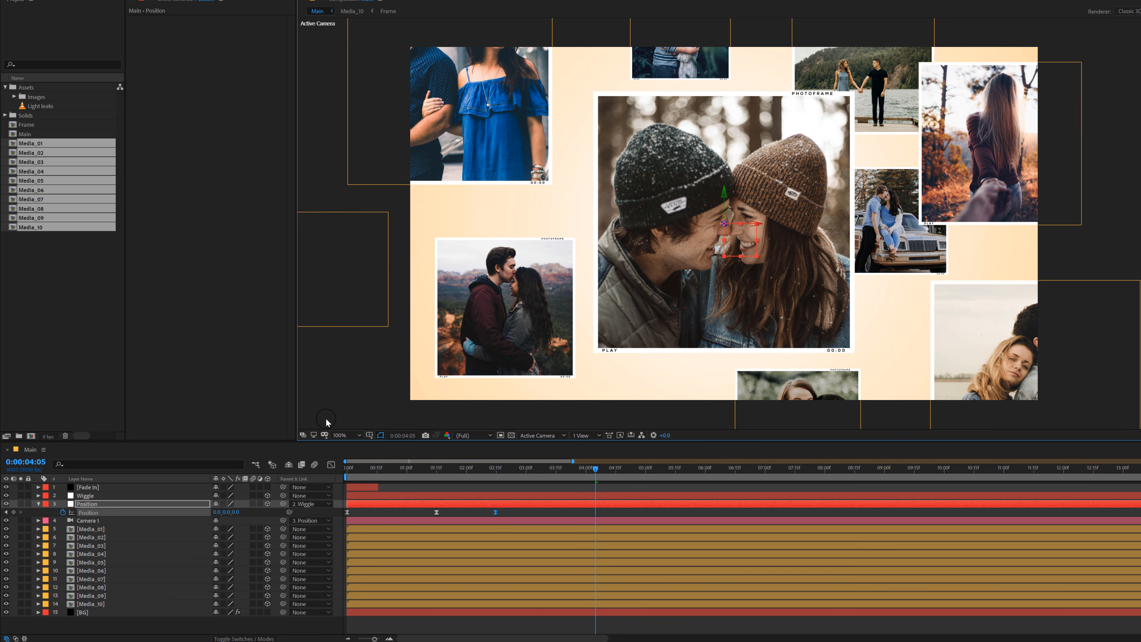
left_click(587, 435)
left_click(605, 466)
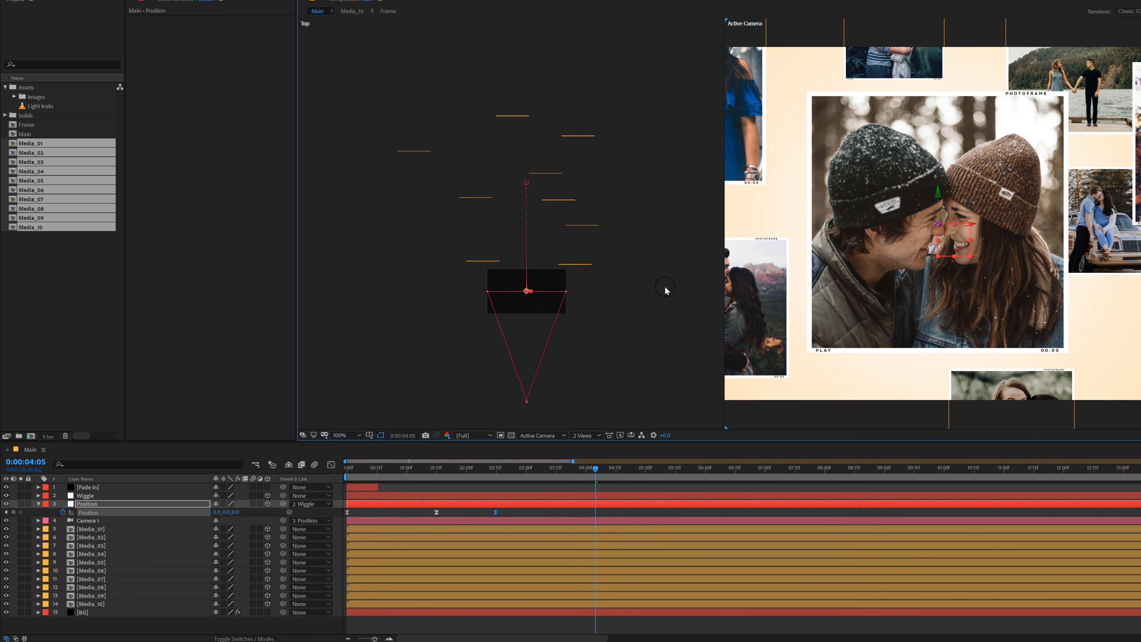
scroll(518, 276, "up", 3)
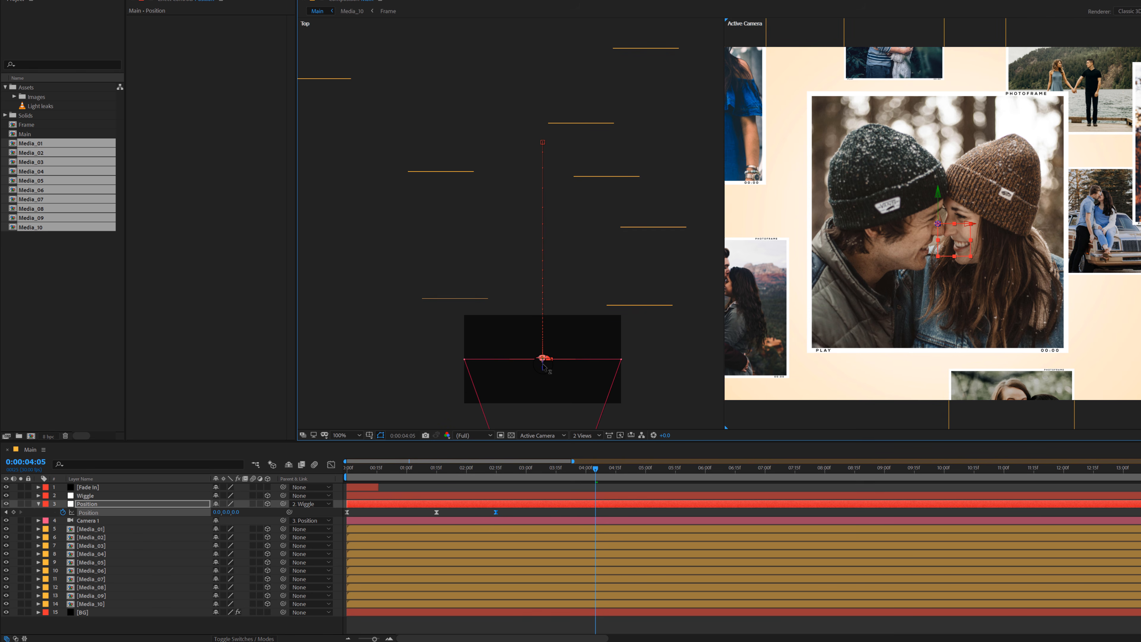
left_click_drag(543, 346, 614, 136)
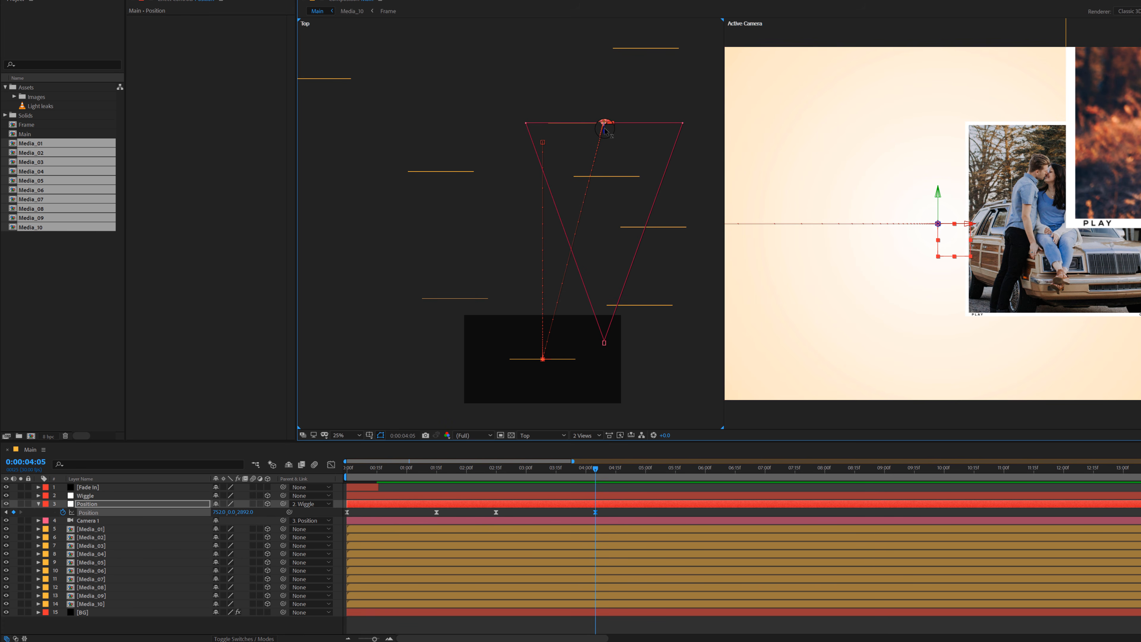
left_click_drag(218, 515, 942, 471)
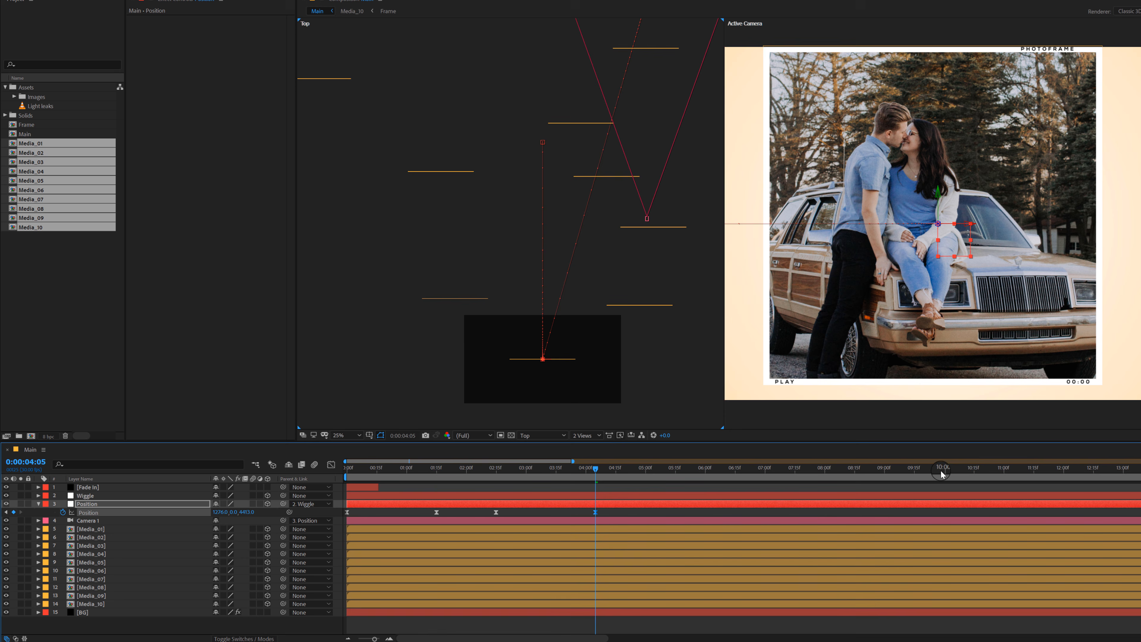
Step: Push the Media_06 photo deeper in Z and centre it in the Active Camera view against the safe-area guides
left_click(898, 291)
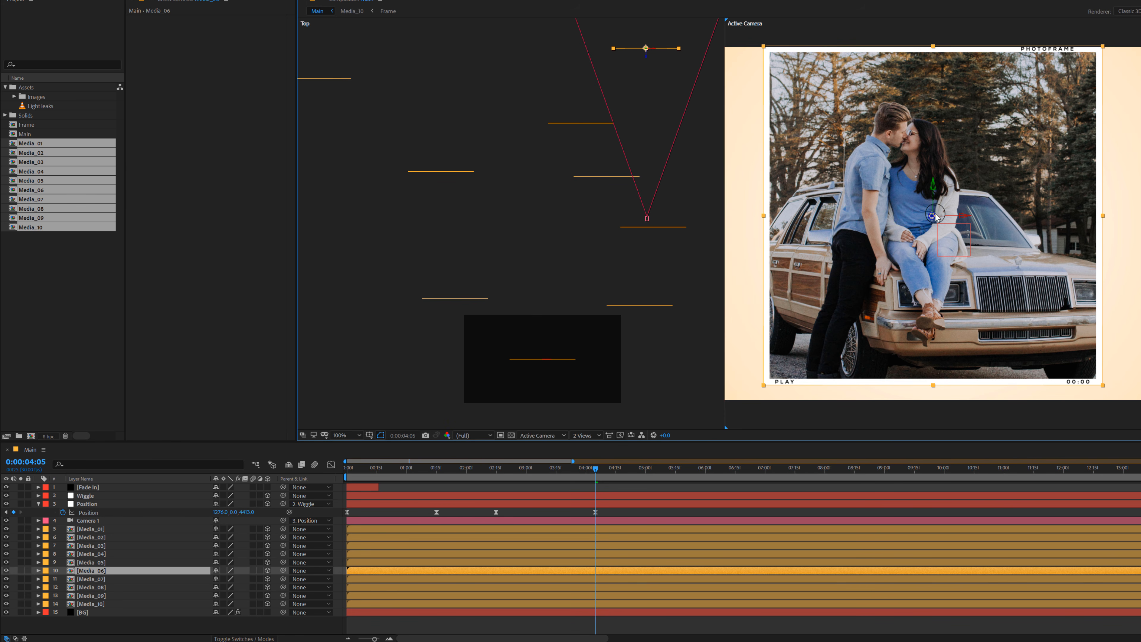
left_click_drag(933, 216, 1130, 230)
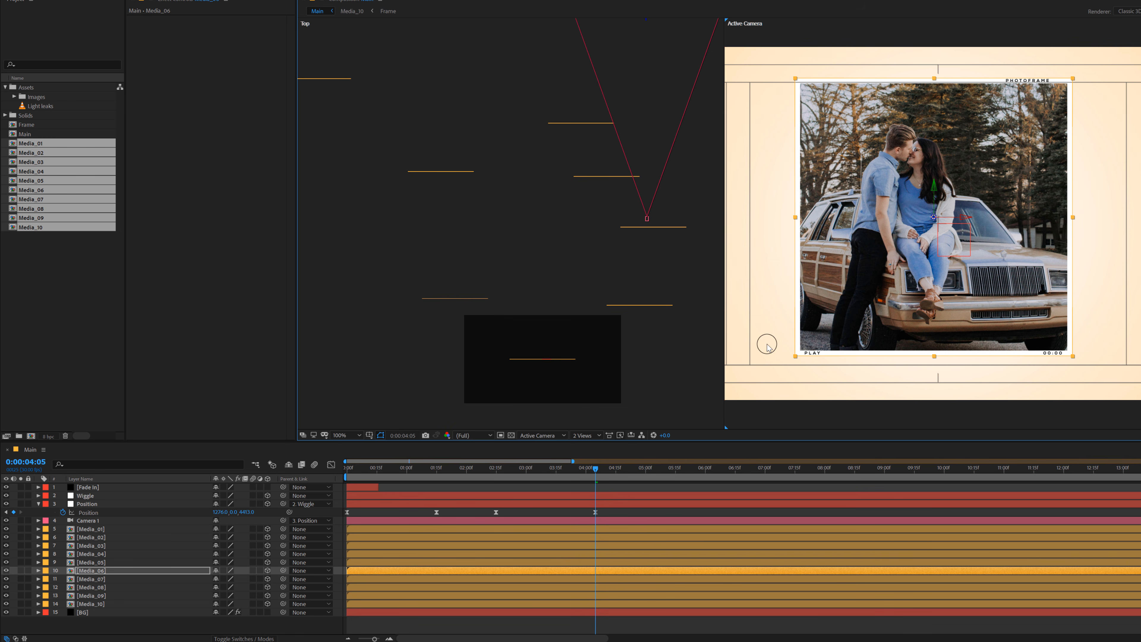
left_click_drag(928, 265, 932, 271)
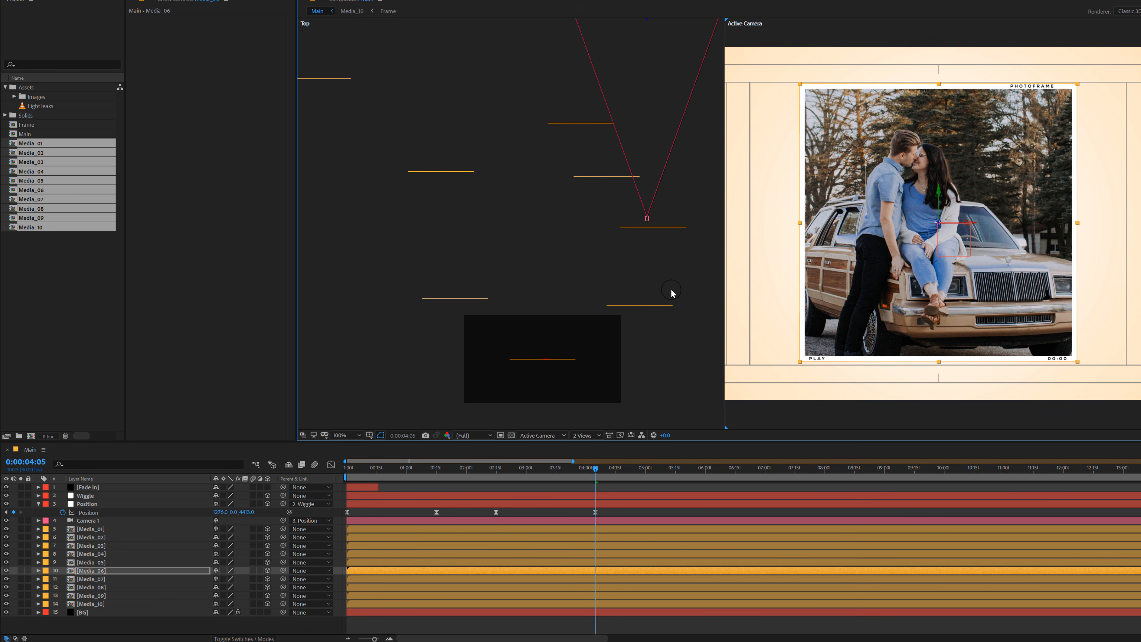
Step: Lower the Position null's Z position at 0:00:04:05 to about 4288 and scrub back to 0:00:02:12
scroll(644, 281, "down", 4)
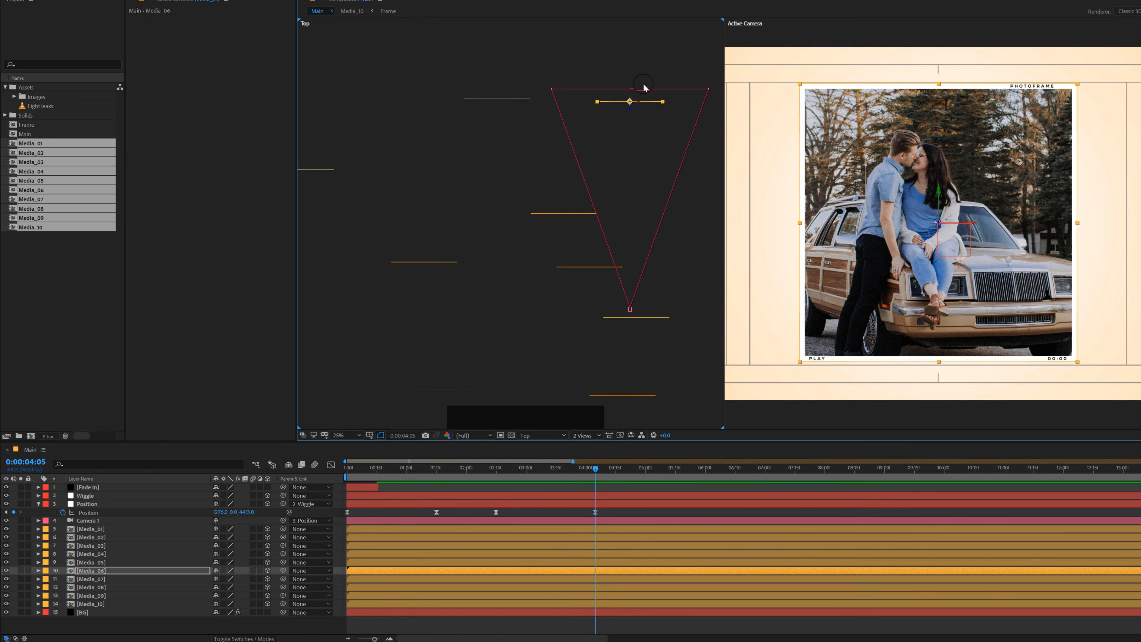
scroll(644, 88, "up", 2)
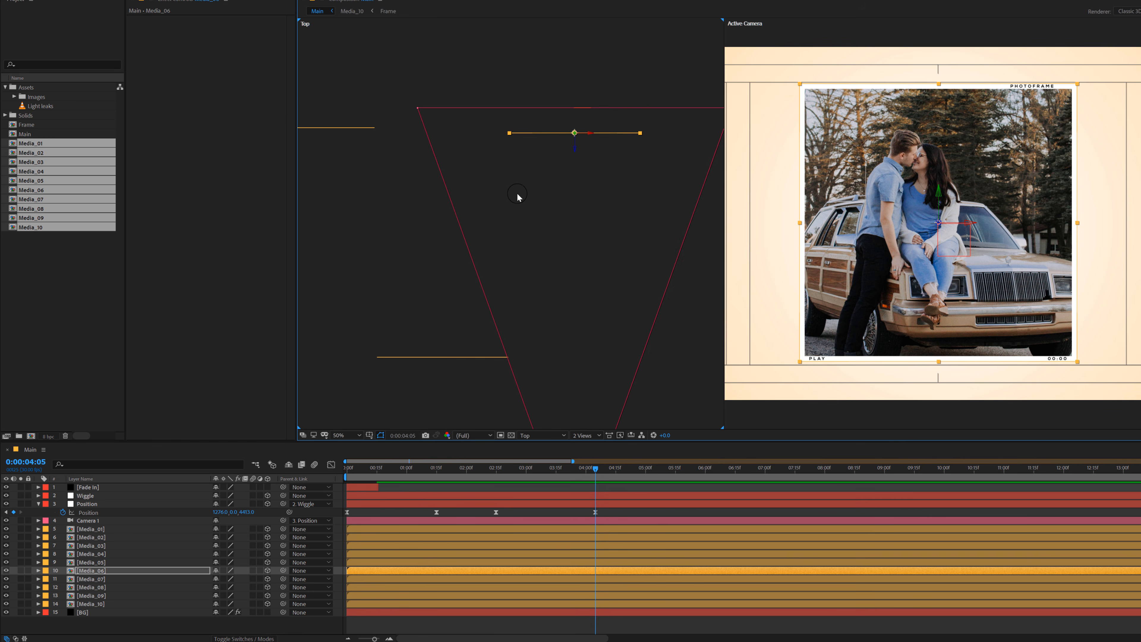
left_click(87, 504)
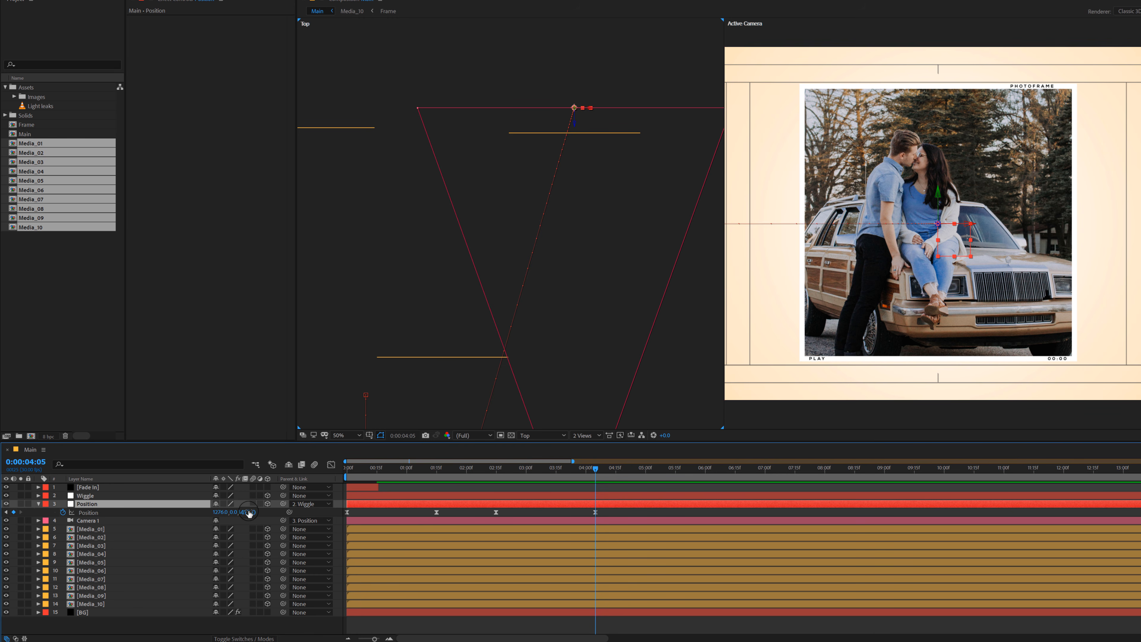
left_click_drag(249, 513, 198, 522)
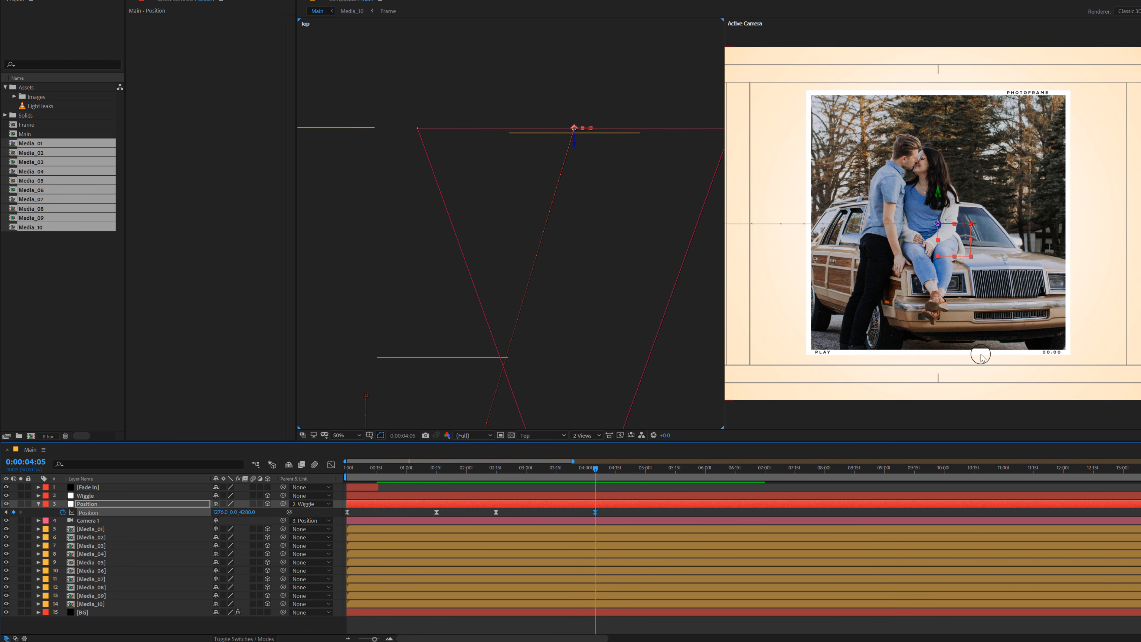
scroll(980, 355, "down", 1)
left_click_drag(475, 470, 490, 508)
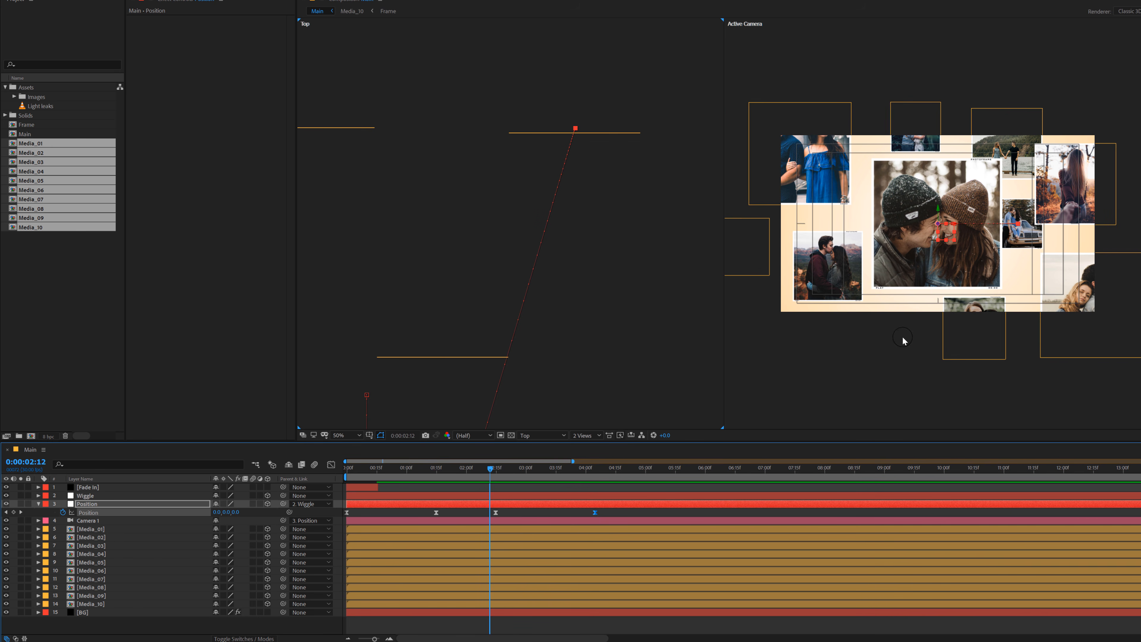
Step: Shift the Media_03 photo farther to the right in the Active Camera view, checking the spacing around 0:00:02:08
left_click(1073, 207)
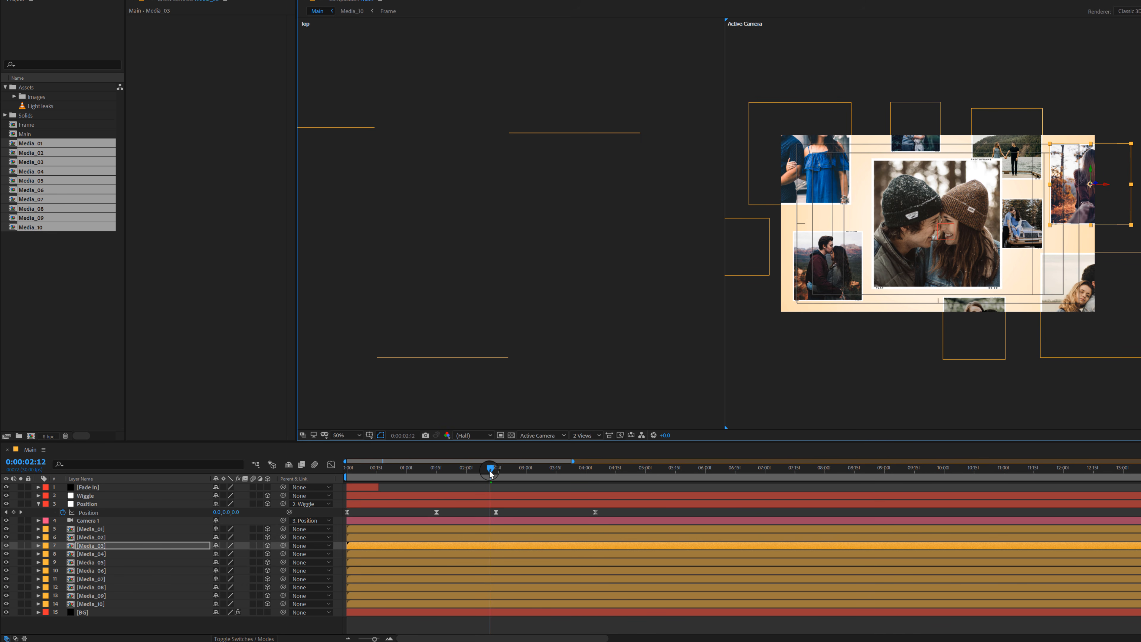
mouse_move(491, 475)
left_mouse_down()
mouse_move(565, 470)
mouse_move(482, 482)
left_mouse_up()
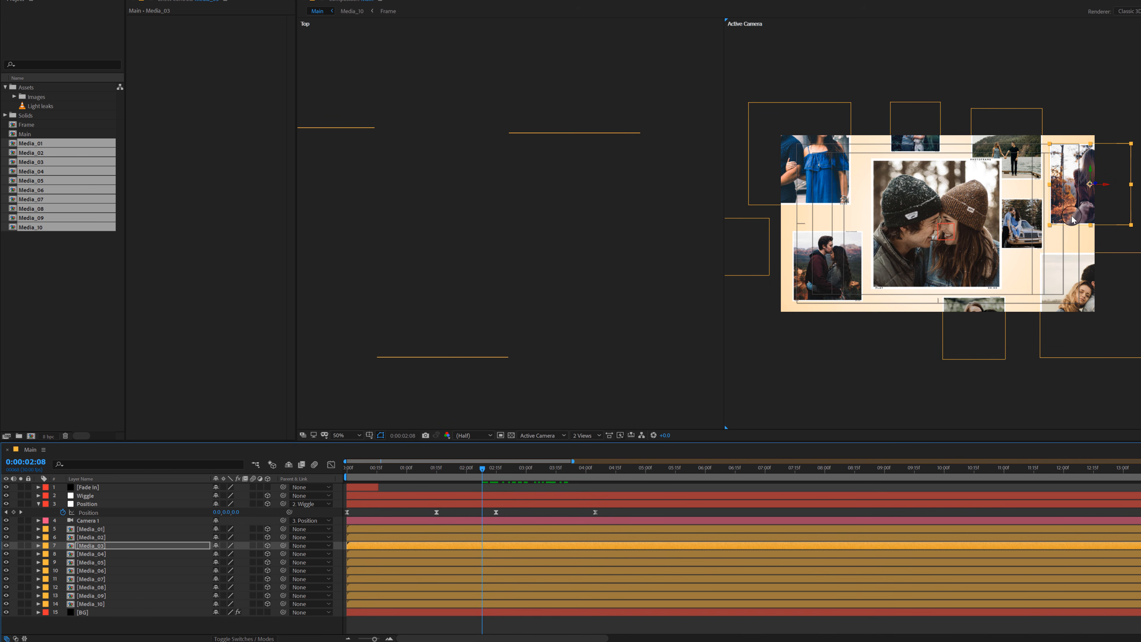
left_click_drag(1072, 219, 1084, 219)
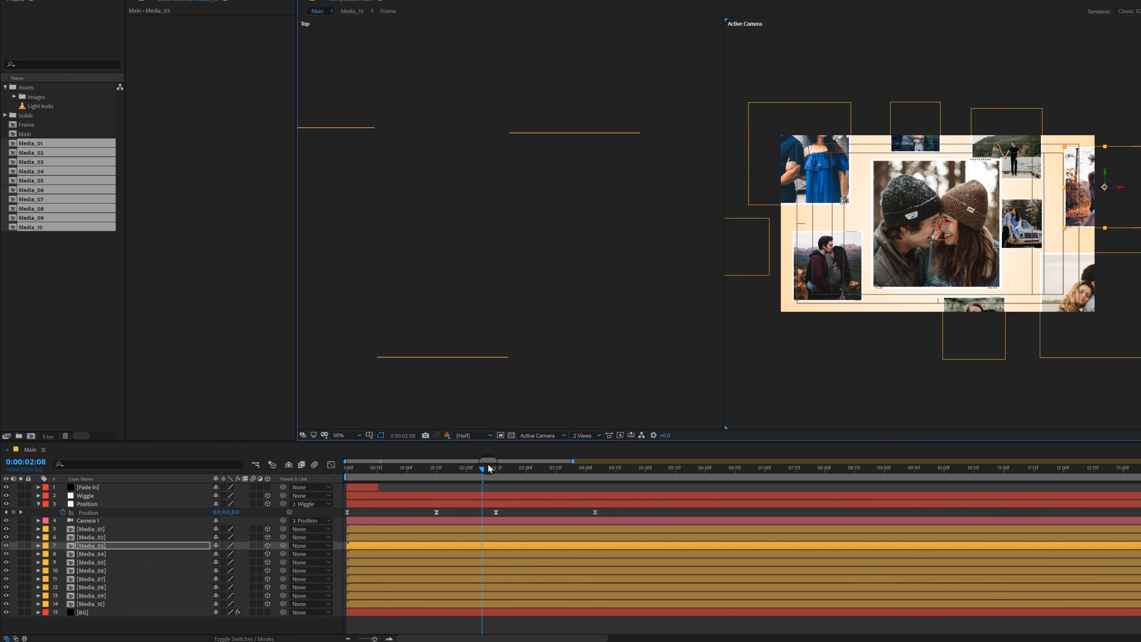
Step: At 0:00:03:23, move the Media_06 photo left along X, away from the overlapping foreground photo
left_click_drag(489, 469, 572, 478)
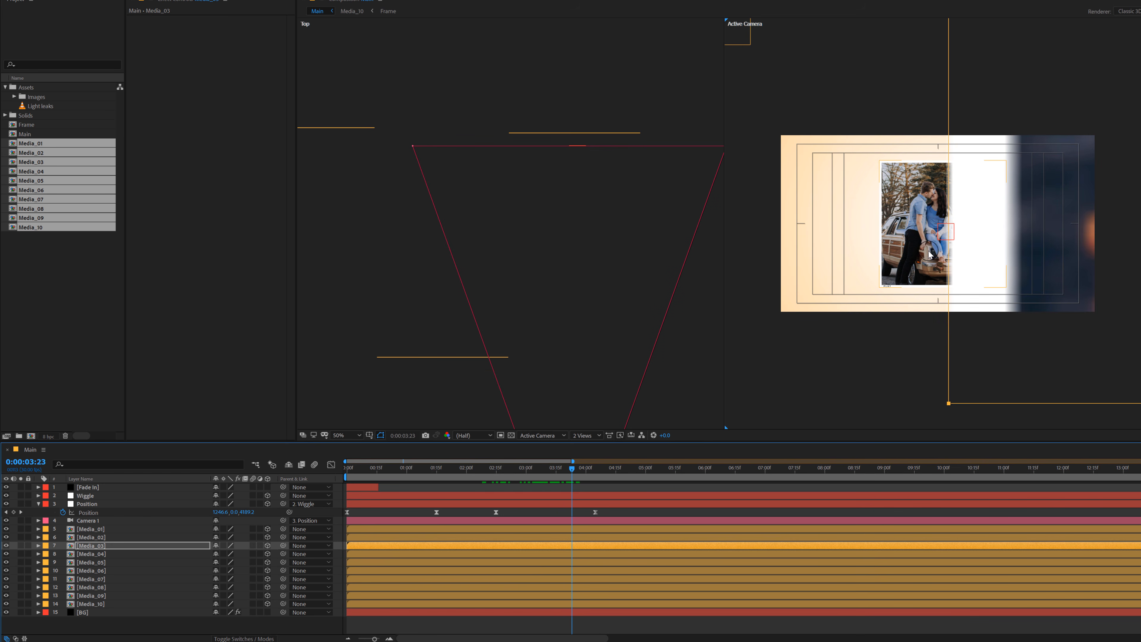
left_click(930, 255)
left_click_drag(929, 255, 839, 255)
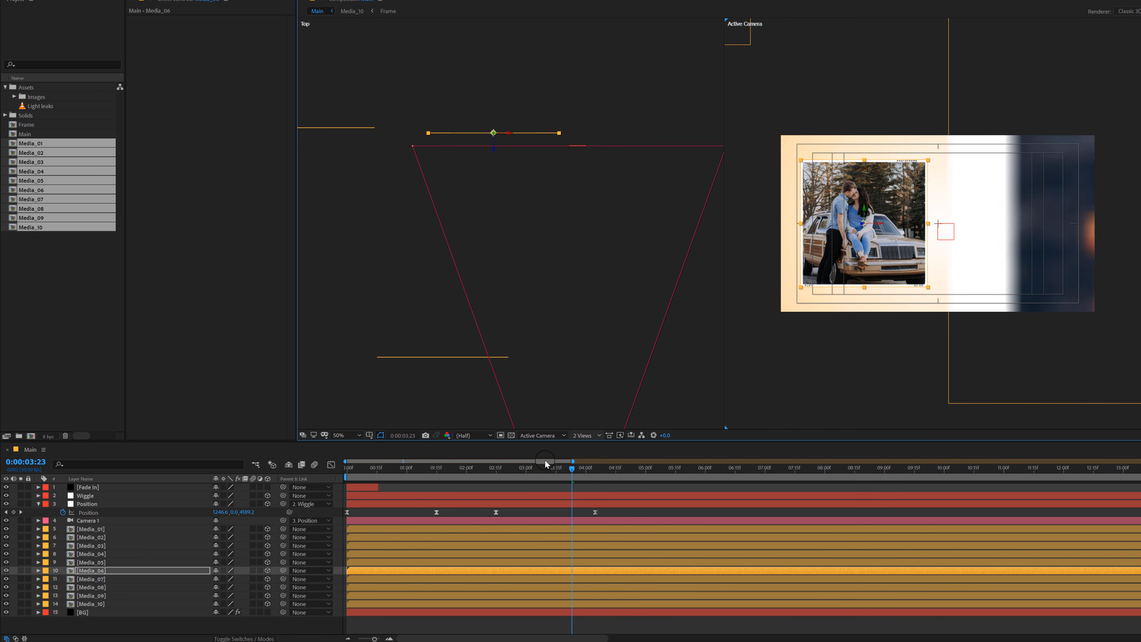
Step: At 0:00:04:05, set the Position null's X position to 778 to centre Media_06, and preview the camera move
left_click_drag(534, 467, 573, 481)
left_click_drag(590, 482, 595, 480)
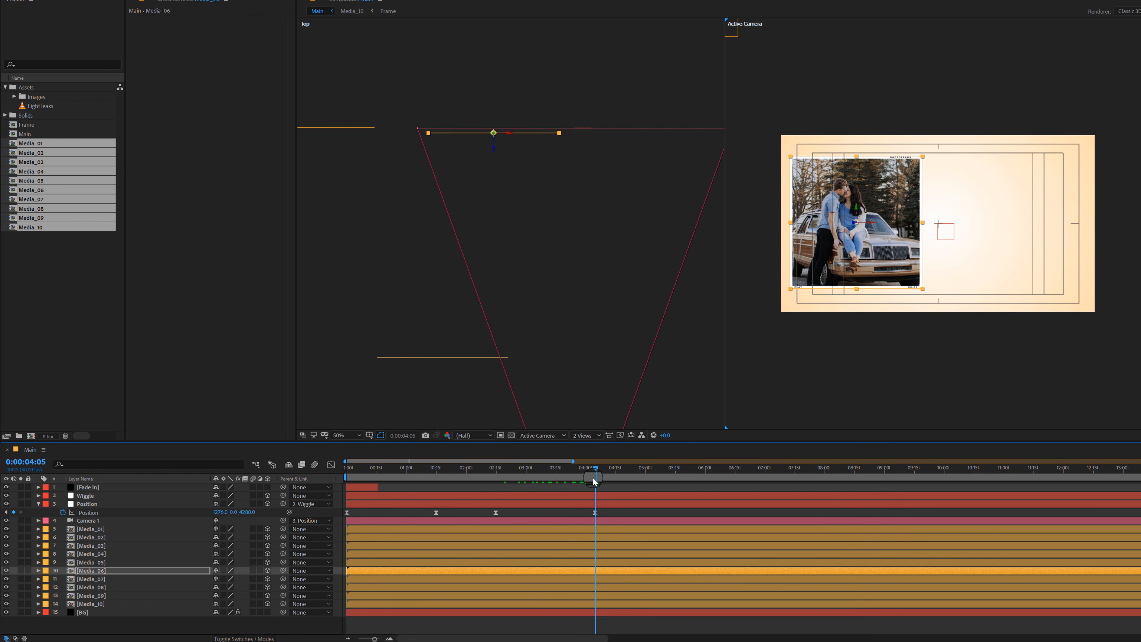
left_click_drag(225, 513, 0, 518)
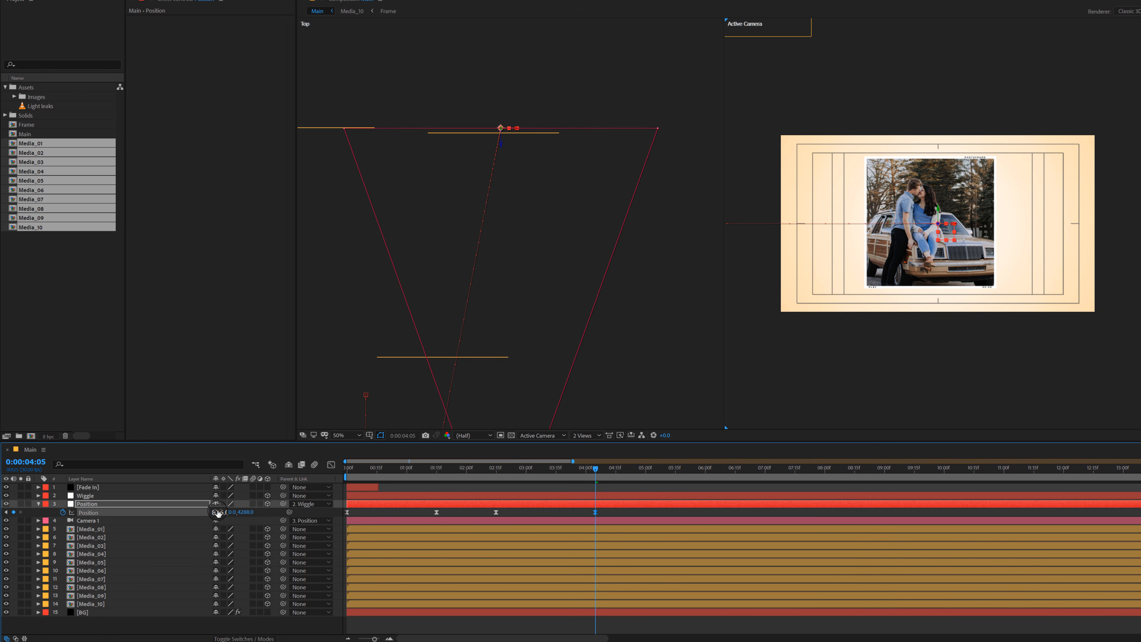
left_click_drag(204, 511, 182, 511)
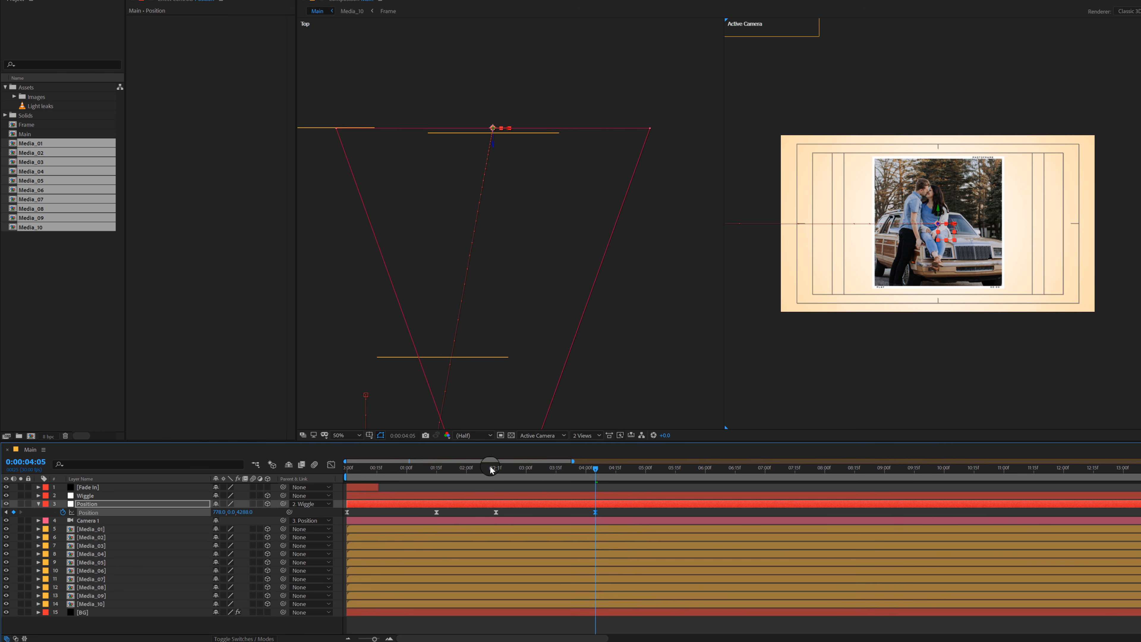
left_click_drag(491, 470, 593, 512)
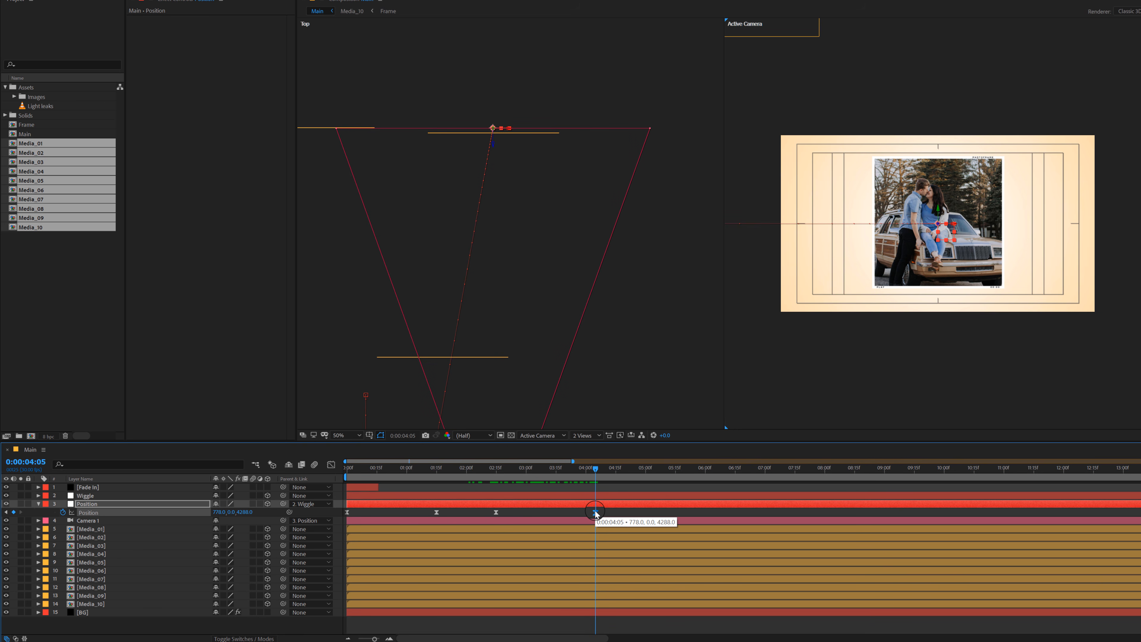
key("space")
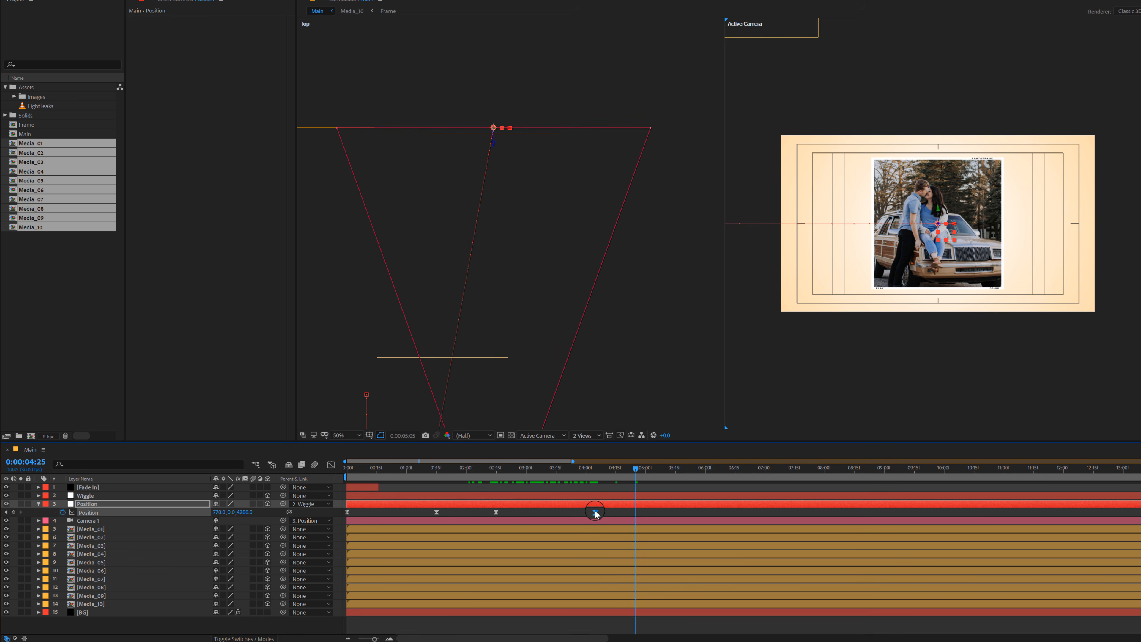
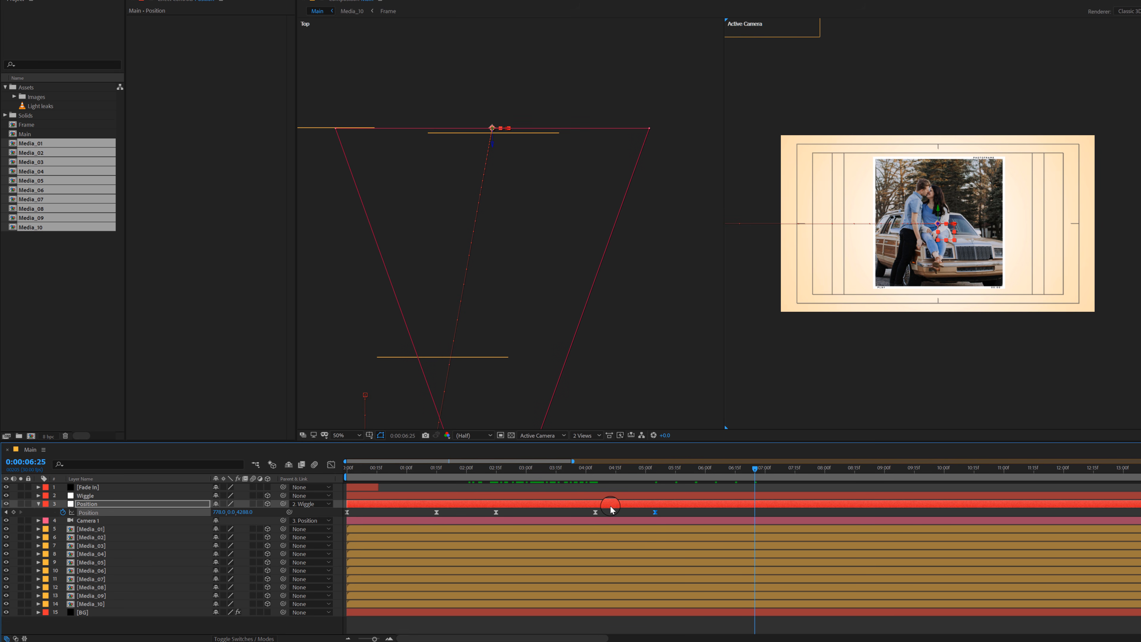
Step: At 0:00:06:25, move the Position null to about -1263, 464, 2300 to centre the photo of the couple before the red mountains, and preview the move
left_click(479, 268)
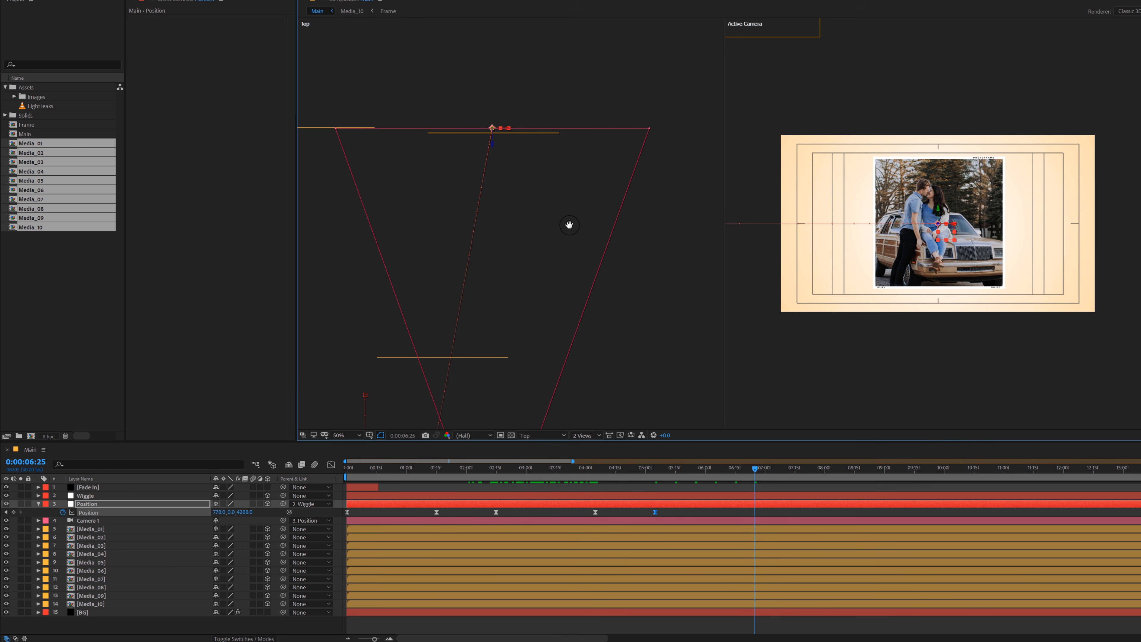
scroll(594, 201, "down", 2)
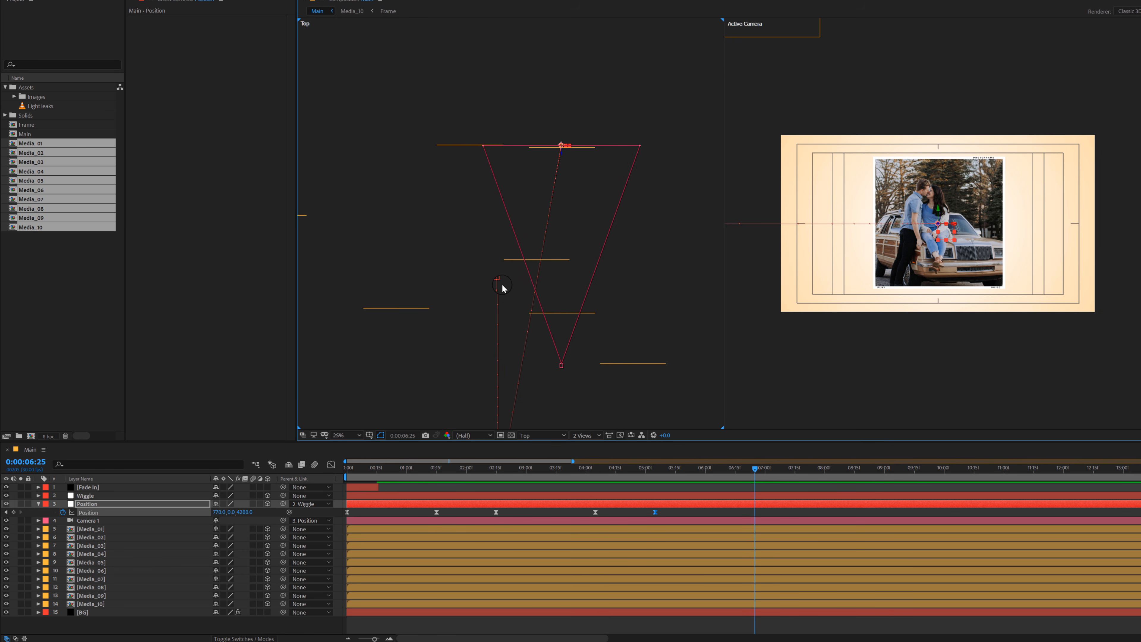
left_click_drag(502, 285, 546, 242)
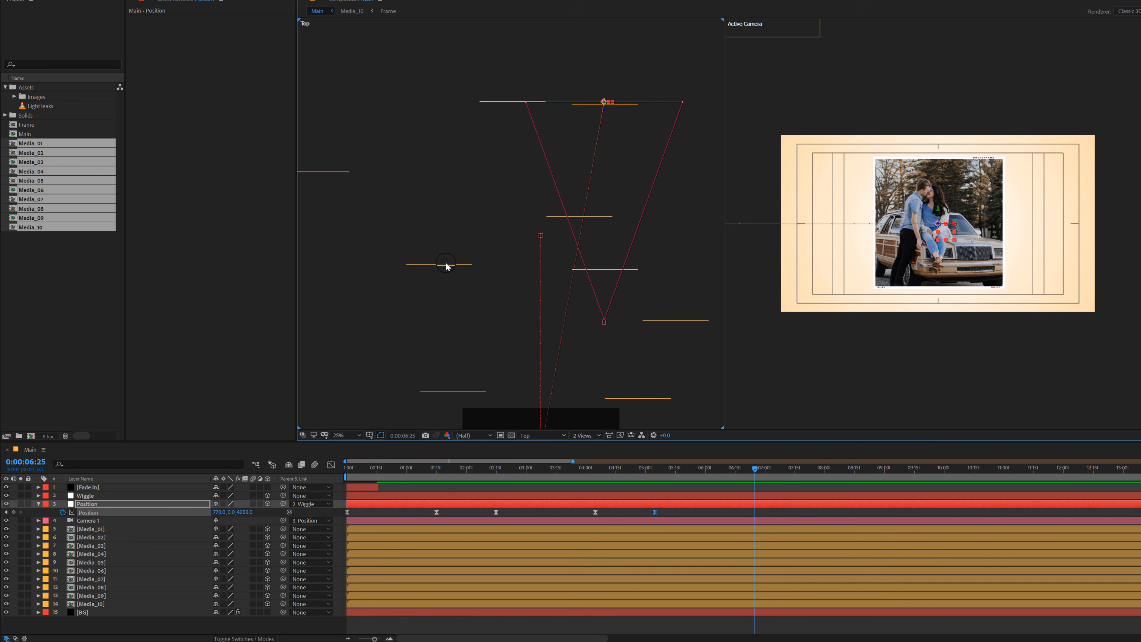
left_click_drag(605, 120, 439, 274)
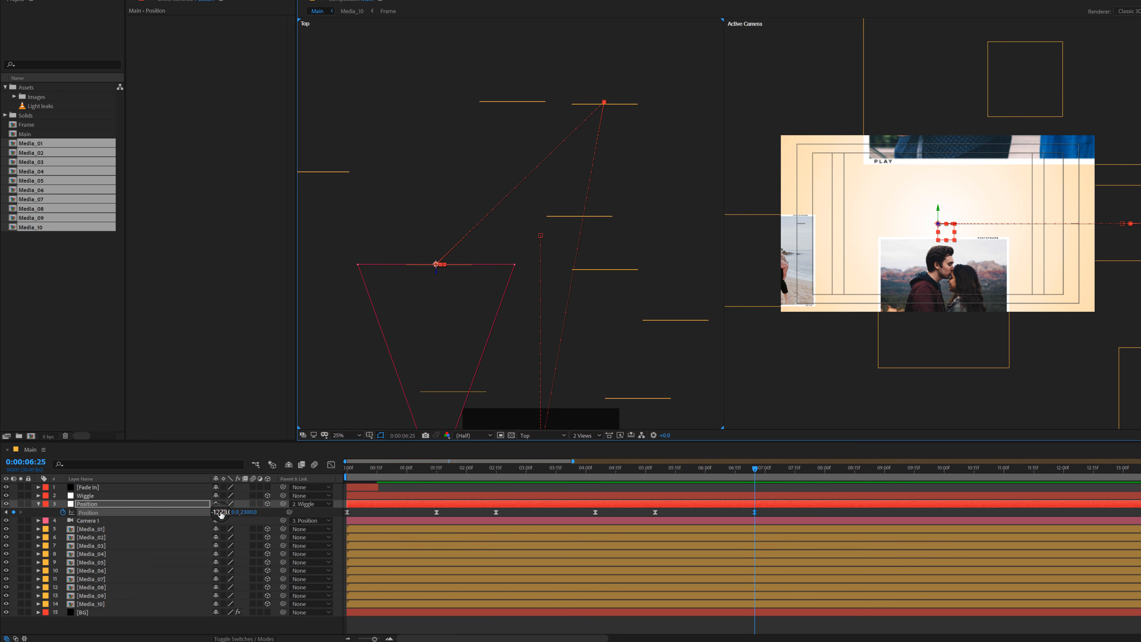
left_click_drag(221, 514, 582, 395)
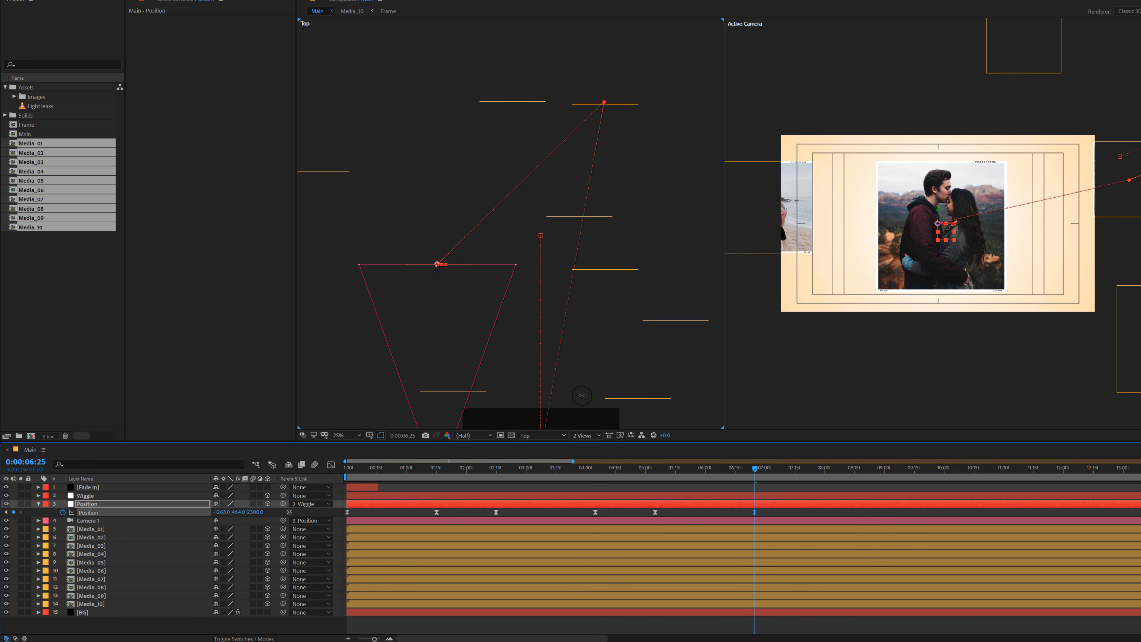
left_click_drag(615, 470, 738, 490)
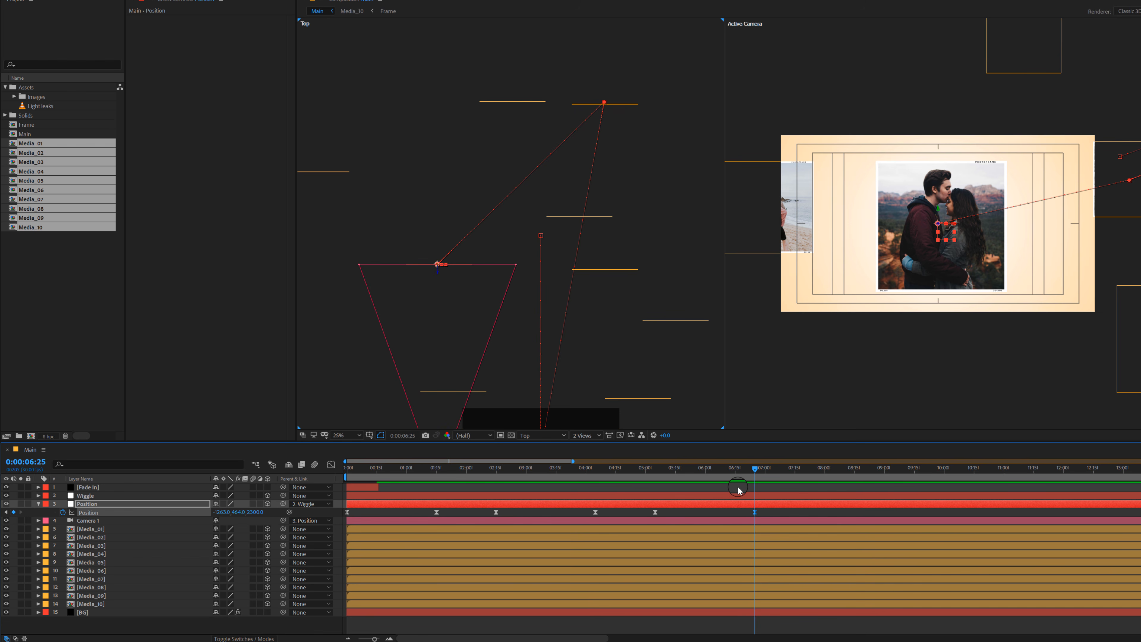
Step: Repeat the Position null's current keyframe at 0:00:07:25 to pause the camera, and go to 0:00:09:15
key("space")
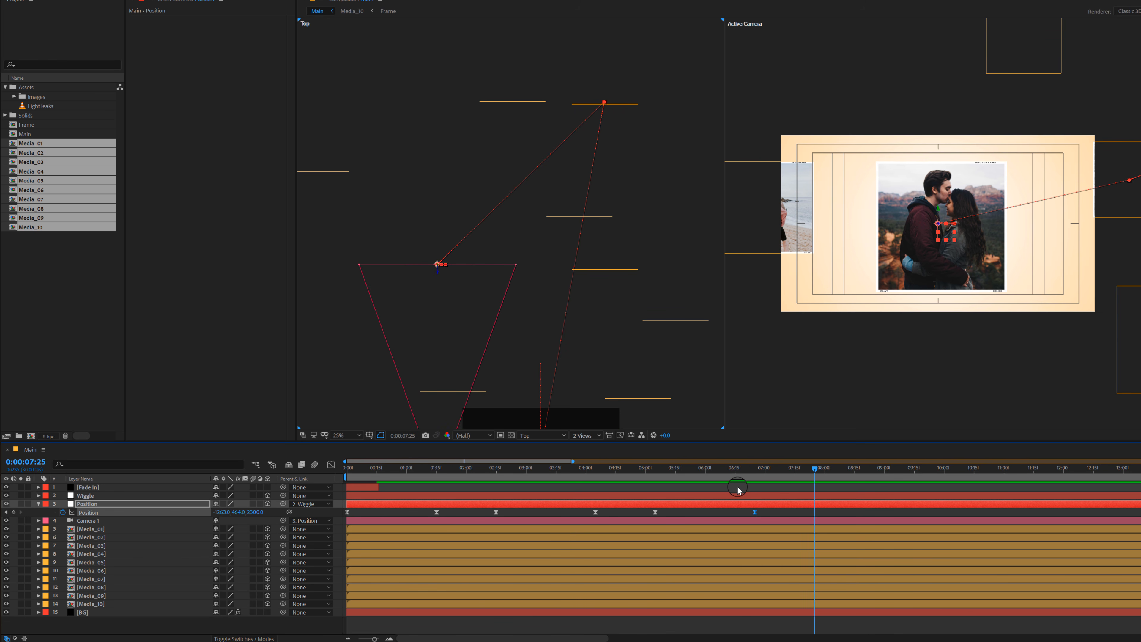
left_click(755, 513)
key("space")
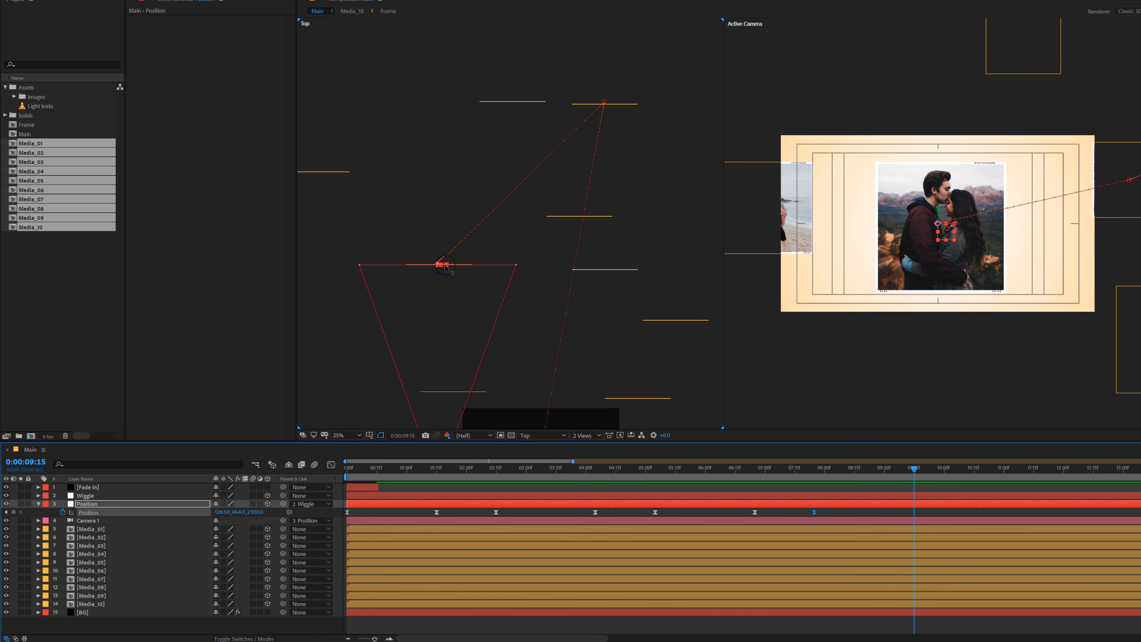
Step: At 0:00:09:15, move the Position null to centre the photo of the couple in denim jackets, and preview the camera move
left_click_drag(448, 267, 666, 274)
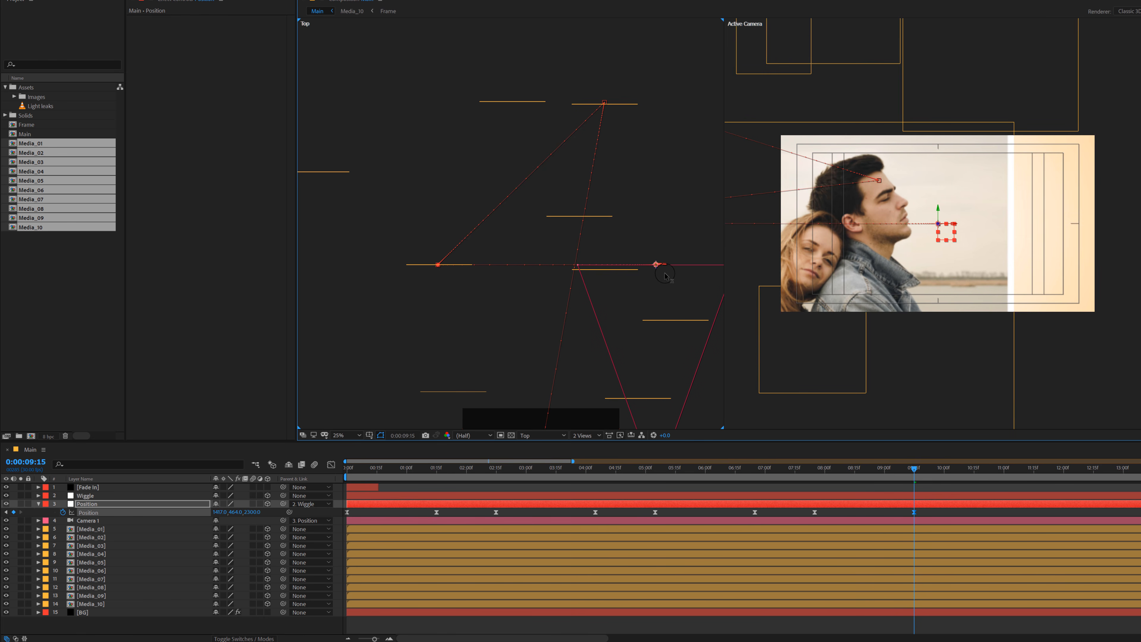
left_click_drag(628, 312, 597, 333)
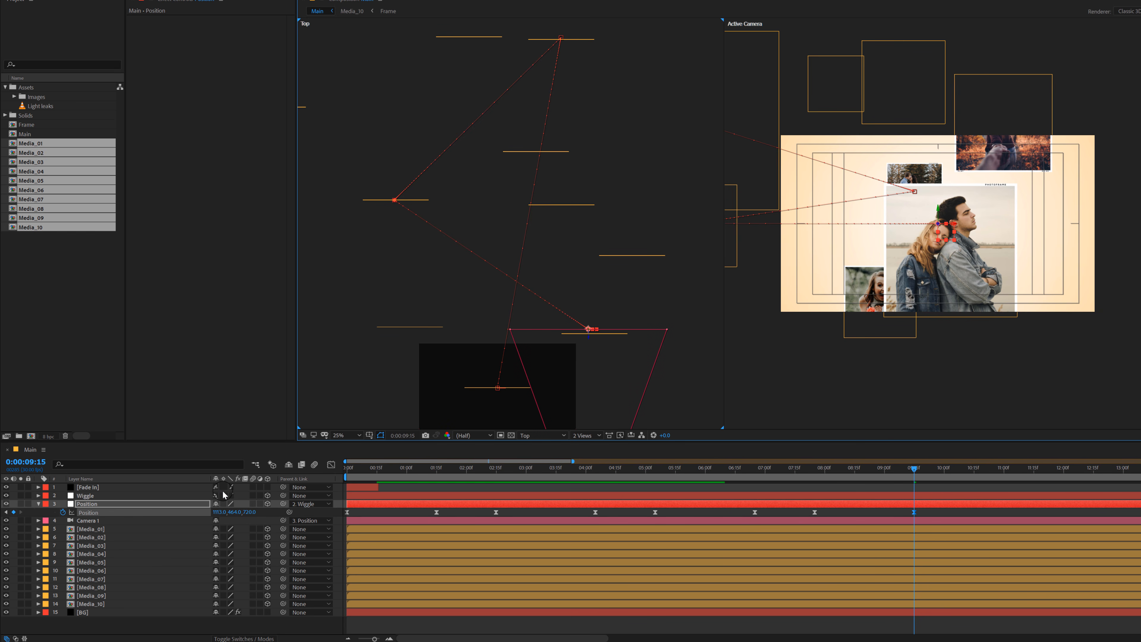
left_click_drag(219, 515, 308, 505)
left_click_drag(231, 514, 232, 512)
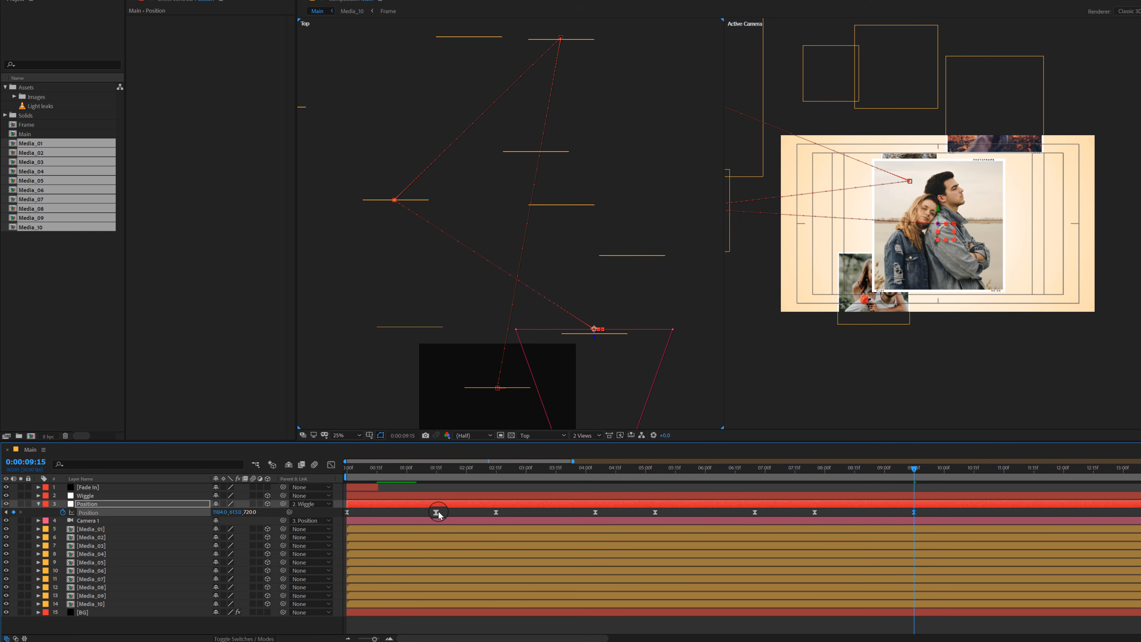
left_click(759, 472)
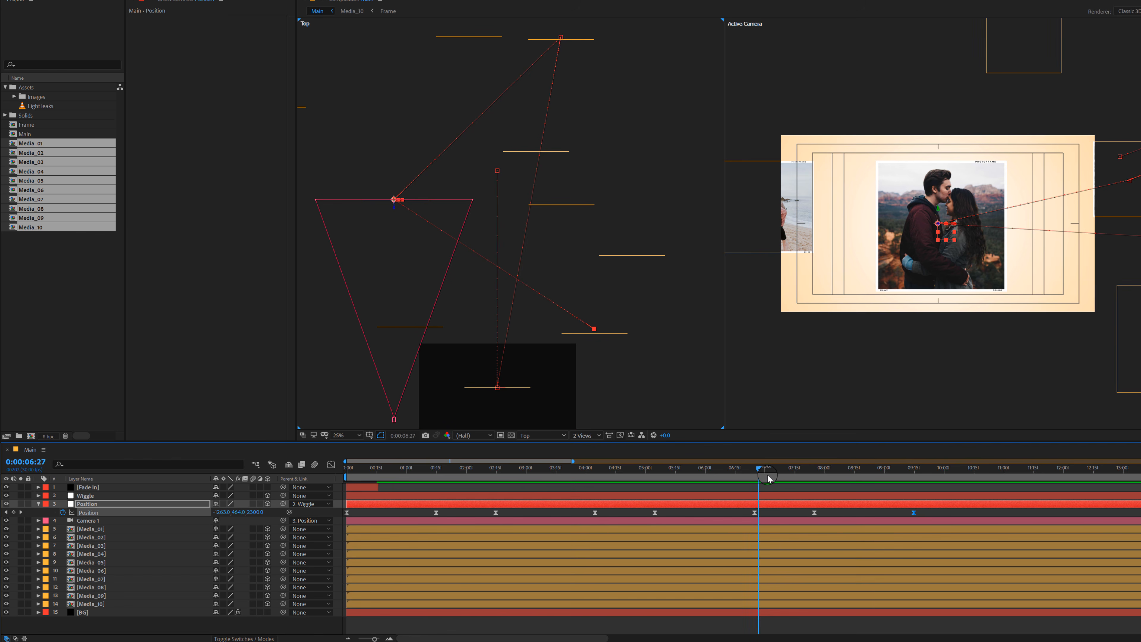
left_click_drag(769, 478, 918, 479)
scroll(558, 520, "down", 2)
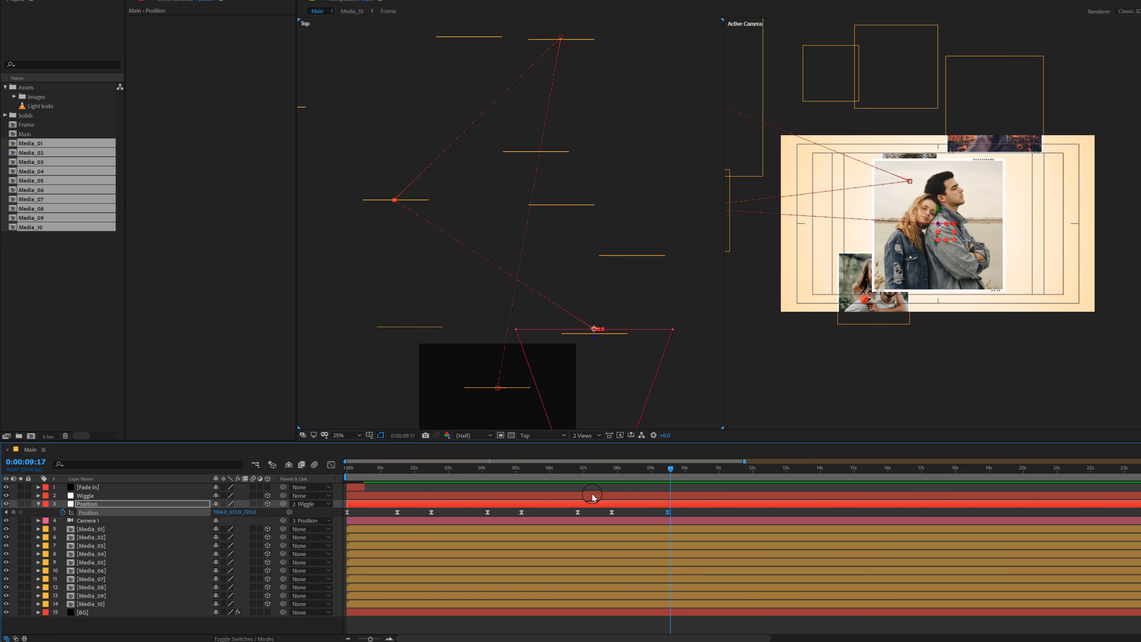
left_click(668, 469)
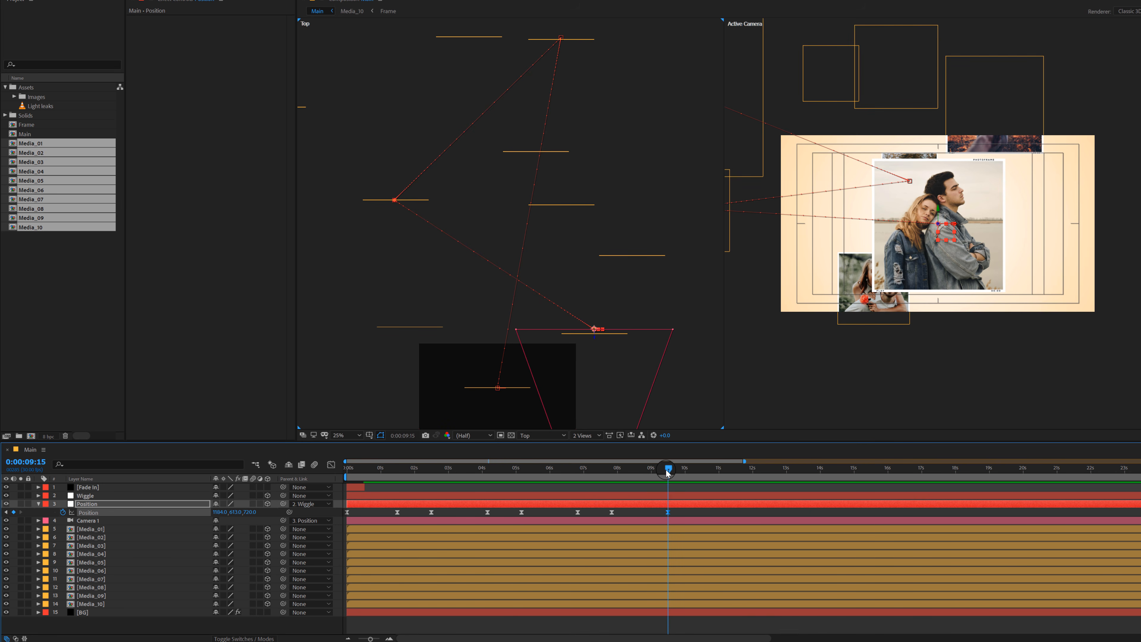
Step: Add a Position keyframe to the Position null at 0:00:10:15 to pause the camera on the denim-jacket photo
key("shift+Page_Down")
key("shift+Page_Down")
key("shift+Page_Down")
key("alt+shift+p")
Step: At 0:00:12:05, move the Position null to centre the photo of the laughing couple riding piggyback, and scrub through the move
key("shift+Page_Down")
key("shift+Page_Down")
key("shift+Page_Down")
key("shift+Page_Down")
key("shift+Page_Down")
left_click_drag(594, 340, 588, 159)
left_click_drag(603, 147, 354, 176)
mouse_move(403, 172)
left_mouse_down()
mouse_move(447, 191)
mouse_move(412, 185)
left_mouse_up()
left_click_drag(362, 188, 626, 188)
left_click_drag(235, 512, 630, 460)
left_click_drag(219, 512, 197, 512)
left_click_drag(254, 512, 223, 512)
left_click_drag(674, 470, 756, 490)
Step: Add a Position keyframe to the Position null at 0:00:13:05 to pause the camera on the piggyback photo
key("shift+Page_Down")
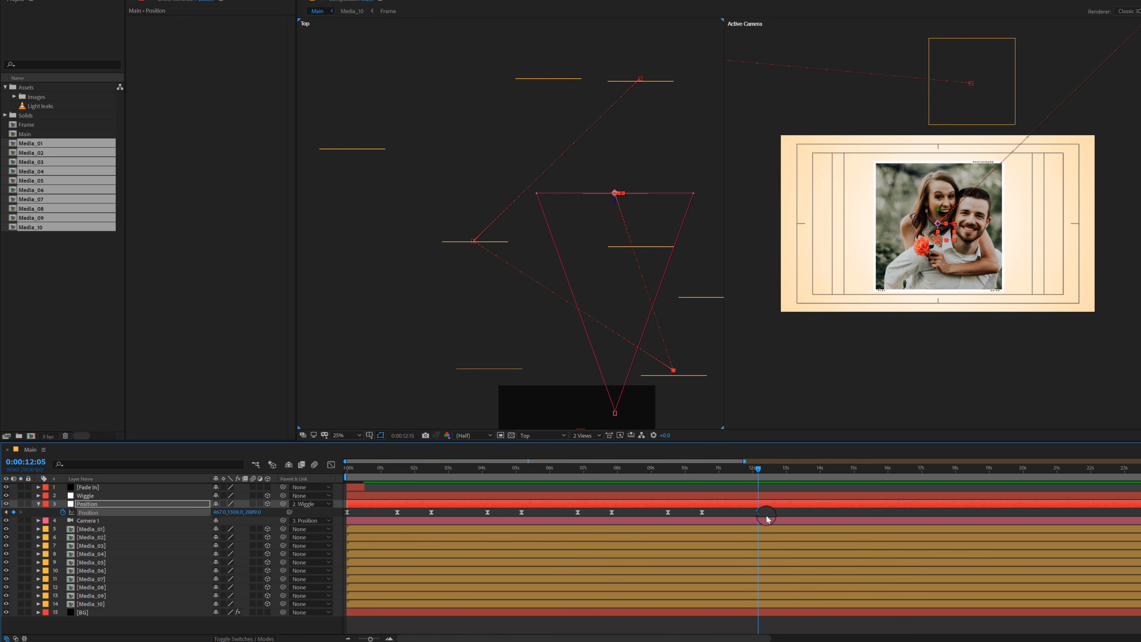
key("shift+Page_Down")
key("shift+Page_Down")
key("shift+Page_Down")
key("shift+Page_Down")
key("shift+Page_Down")
Step: At 0:00:14:25, move the Position null along X, Y and Z to centre the photo of the couple embracing by the dark foliage
left_click_drag(616, 200, 497, 364)
left_click_drag(239, 512, 92, 512)
left_click_drag(255, 512, 1080, 448)
left_click_drag(219, 512, 134, 512)
left_click_drag(349, 471, 848, 490)
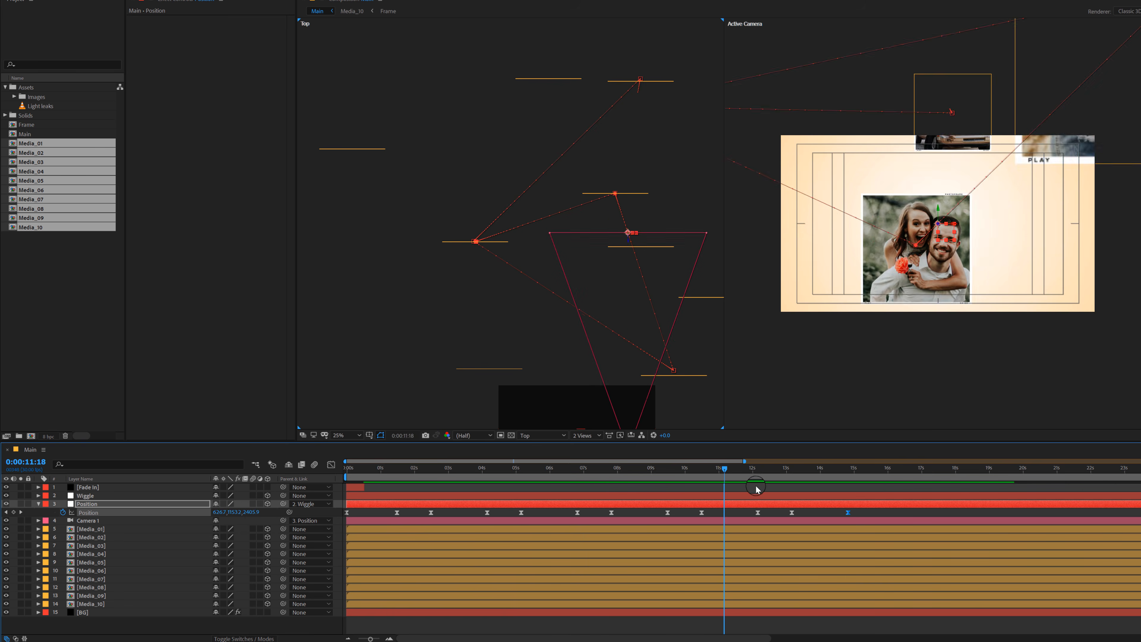
left_click_drag(483, 242, 645, 242)
left_click_drag(576, 298, 518, 356)
left_click_drag(579, 307, 502, 137)
scroll(809, 234, "down", 2)
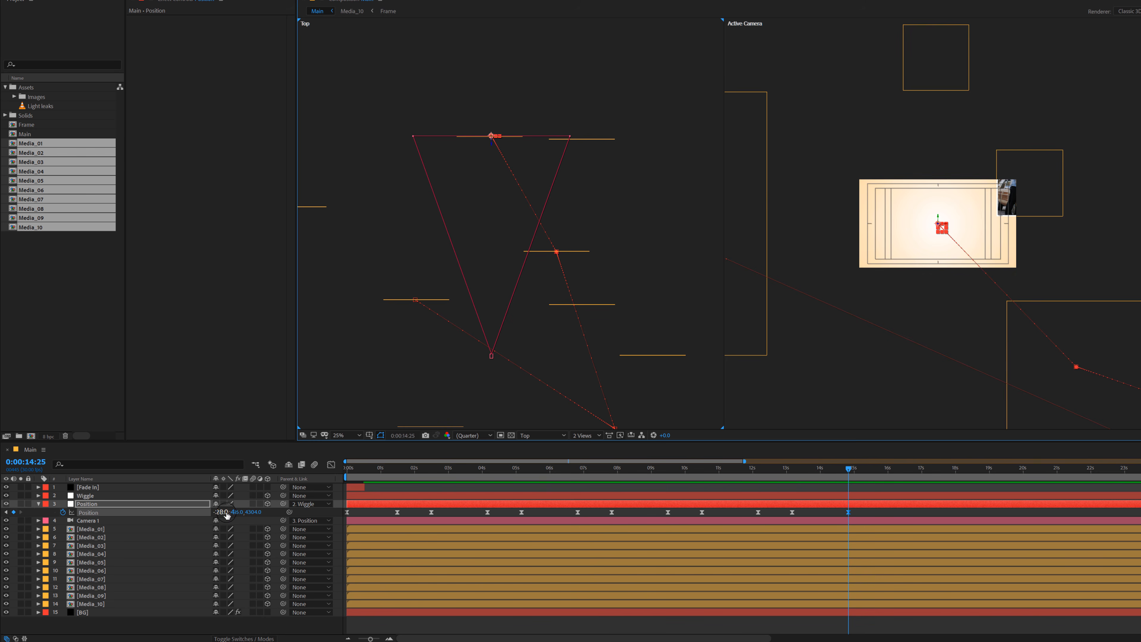
left_click_drag(233, 512, 7, 513)
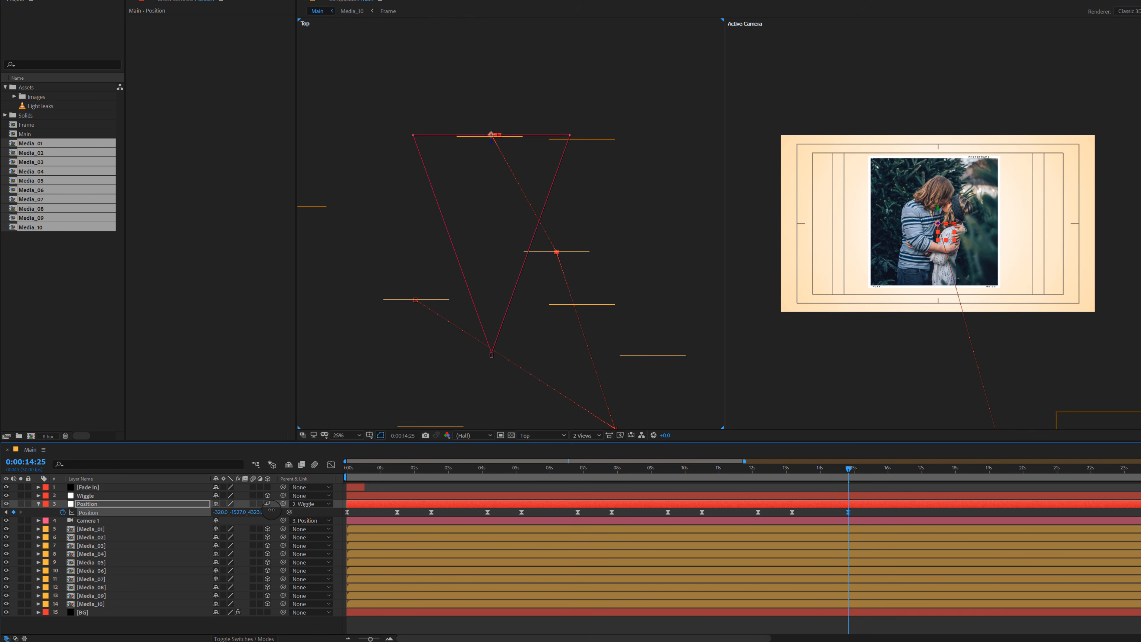
Step: Preview the whole camera animation along the timeline up to 0:00:15:14
left_click(762, 470)
left_click_drag(767, 471, 886, 486)
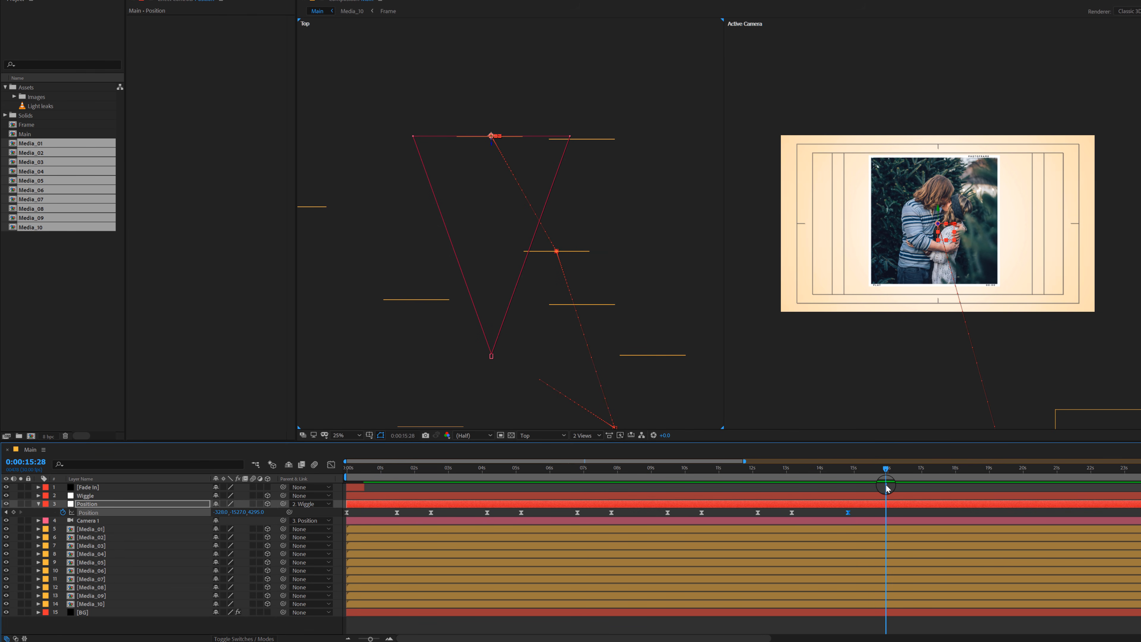
key("minus")
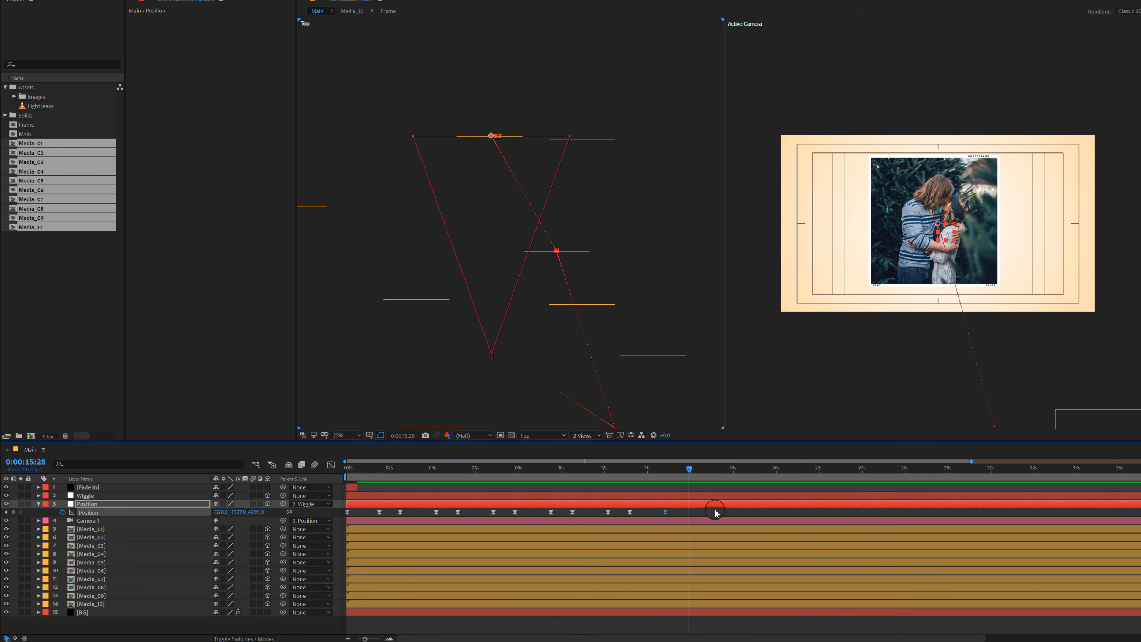
left_click_drag(396, 476, 680, 475)
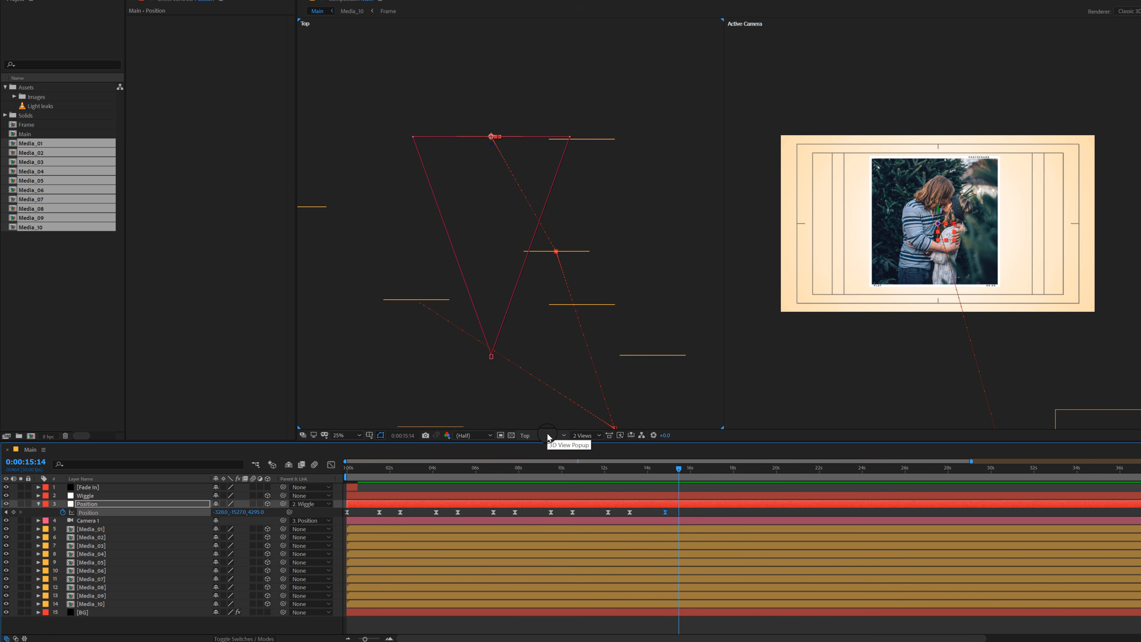
Step: Change the view layout to a single Active Camera view and go to 0:00:05:03
left_click(584, 436)
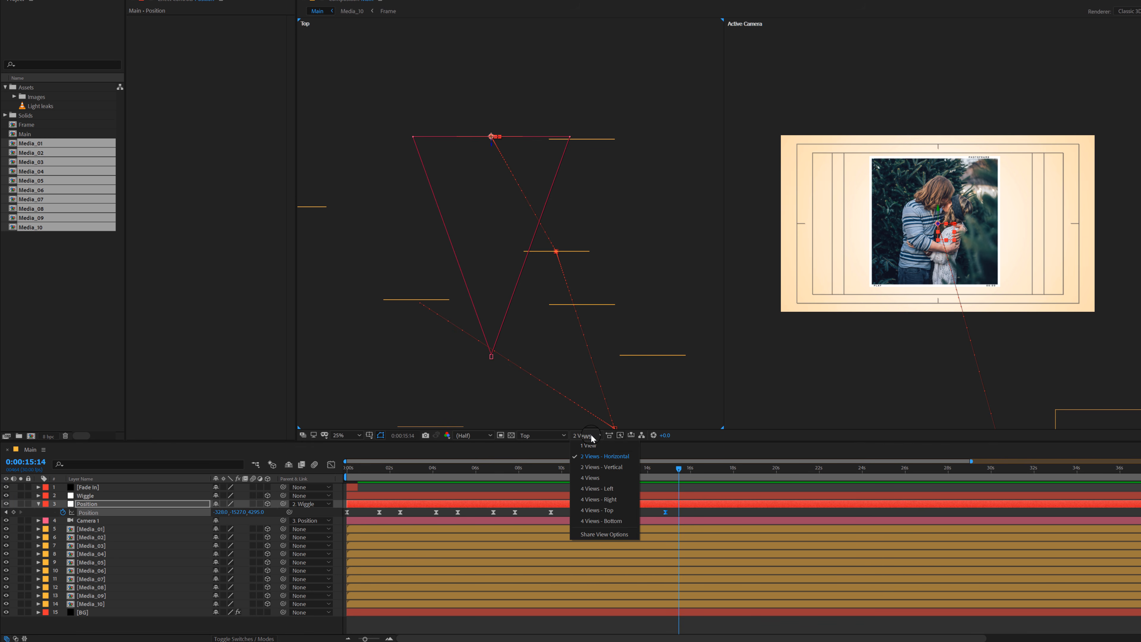
left_click(587, 447)
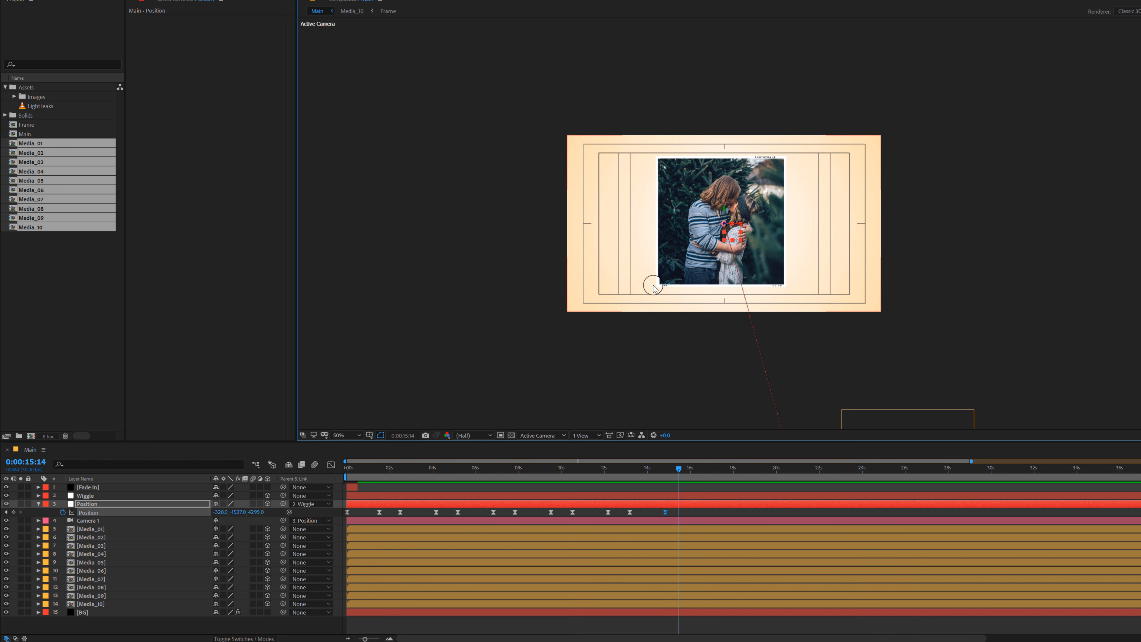
left_click_drag(372, 474, 460, 475)
key("comma")
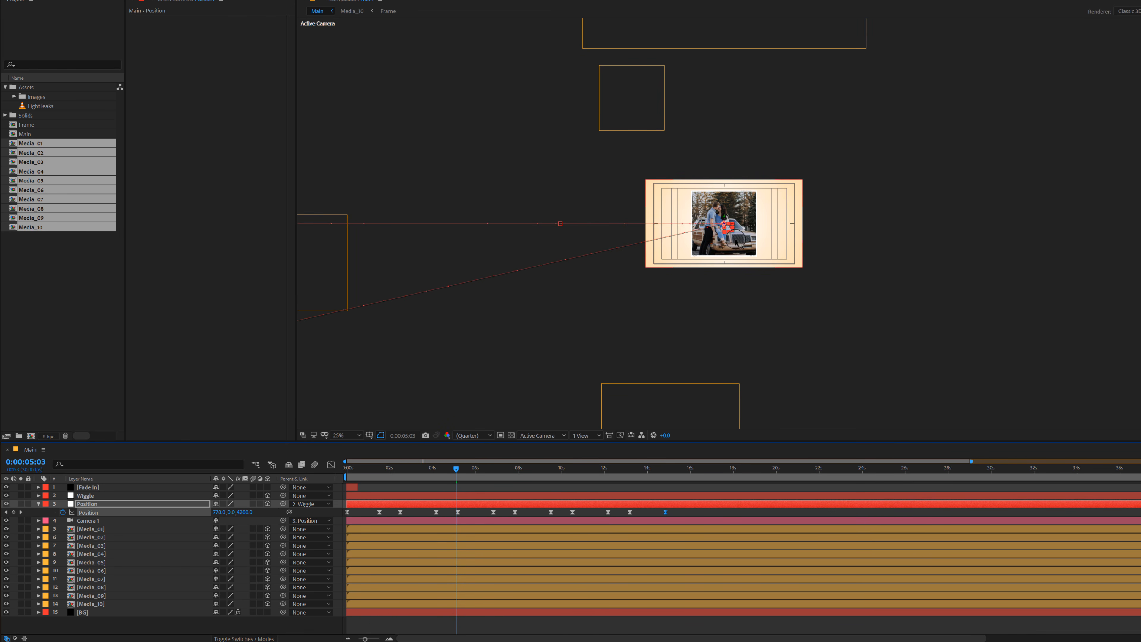
key("period")
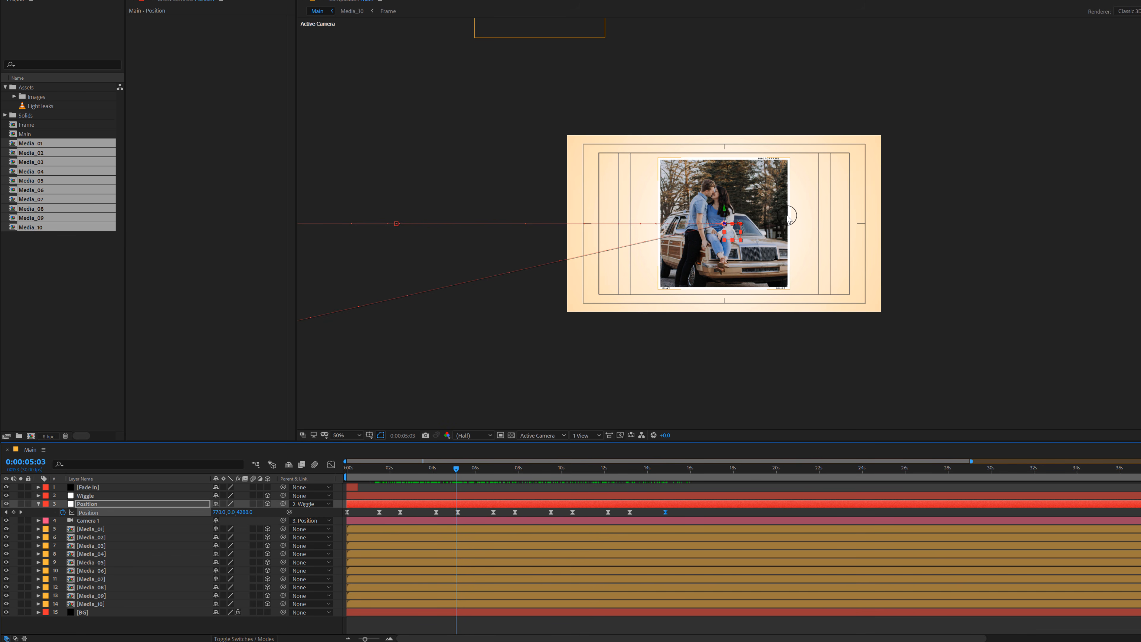
Step: Duplicate the Media_10 photo and move the copy to the upper right of the centred photo, partly inside the frame
left_click(106, 539)
key("comma")
key("comma")
left_click(511, 251)
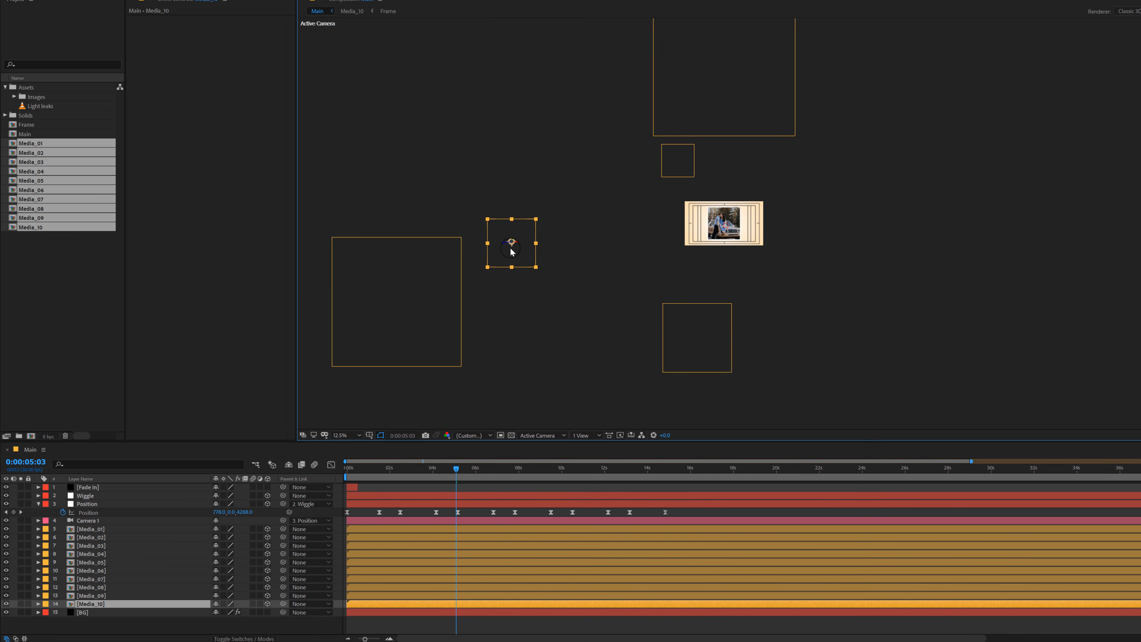
key("ctrl+d")
left_click_drag(515, 253, 783, 211)
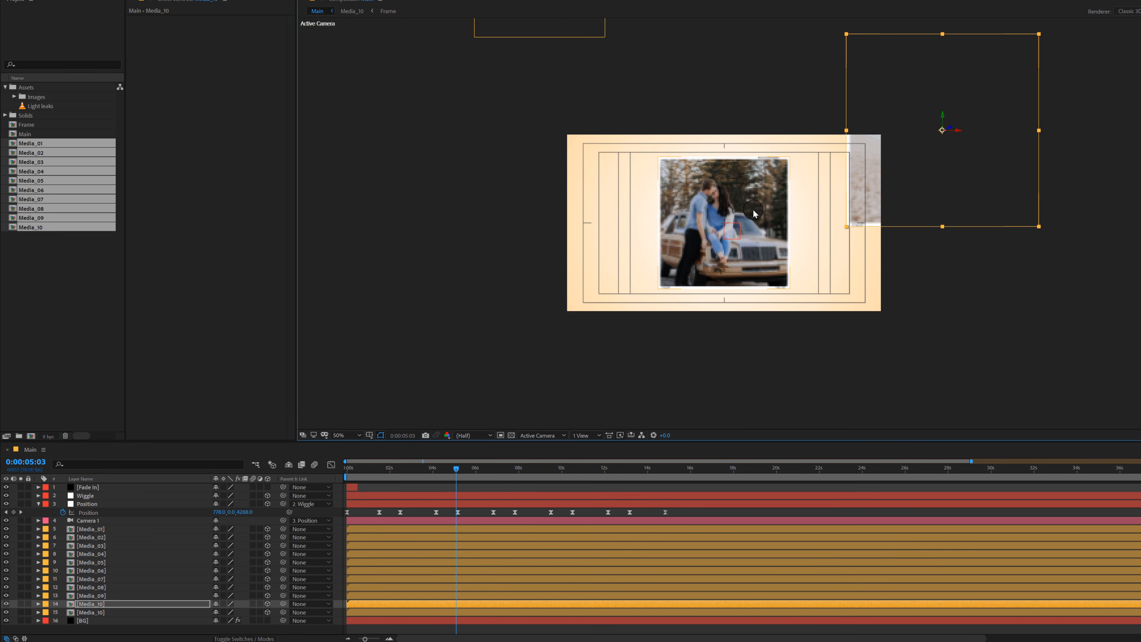
key("period")
key("period")
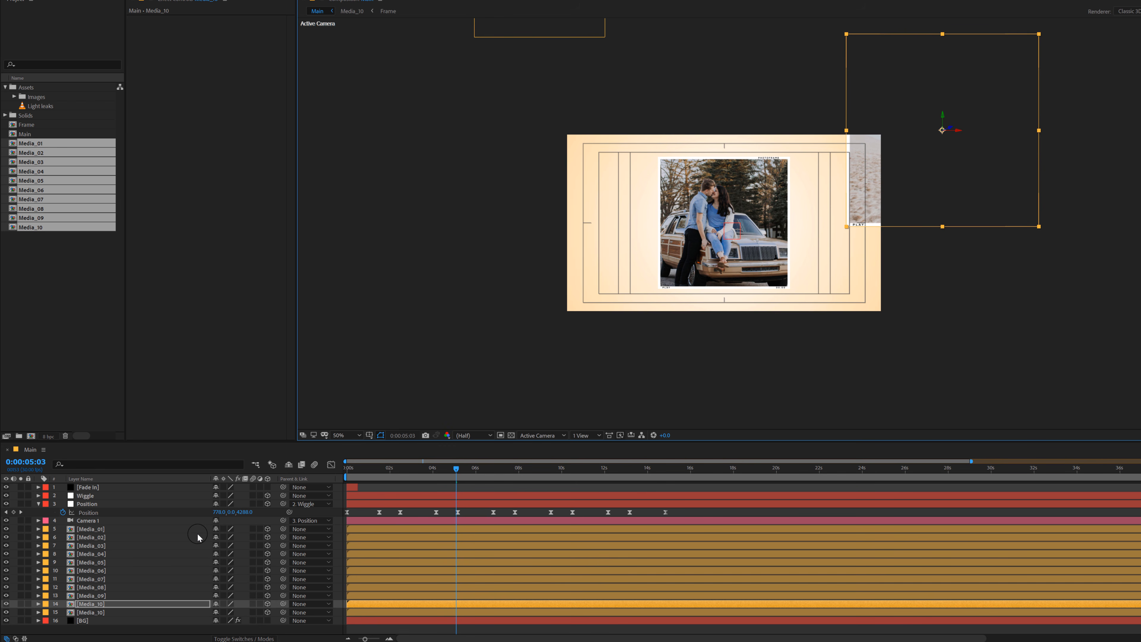
Step: Push the Media_10 copy back to a Z position of about 7426 and place it at the frame's upper-right edge
key("p")
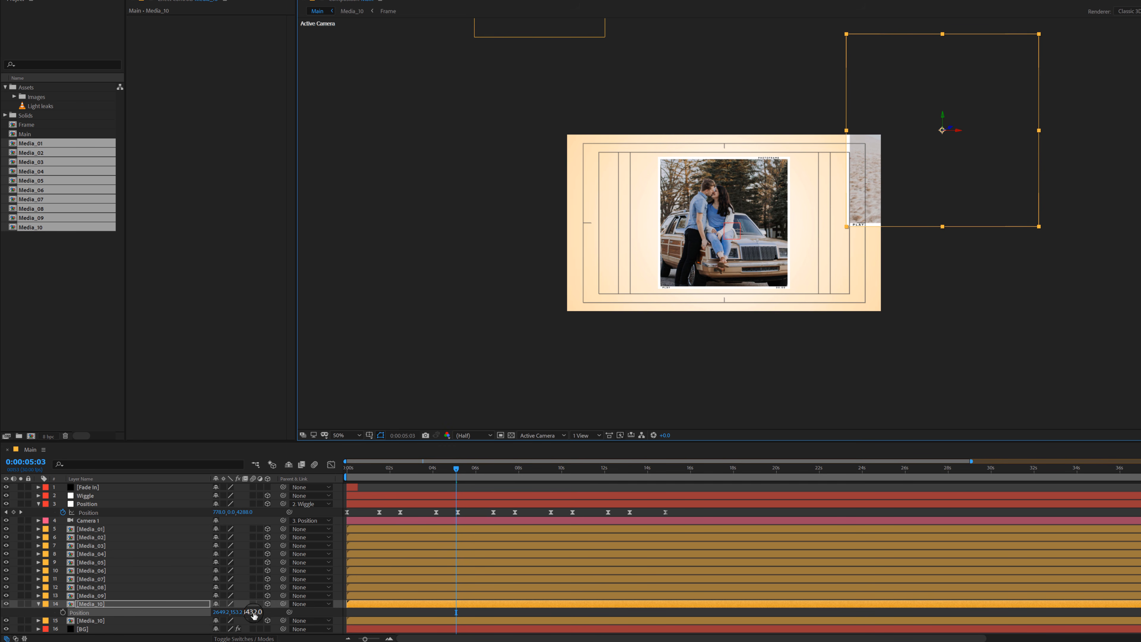
left_click_drag(254, 615, 1016, 407)
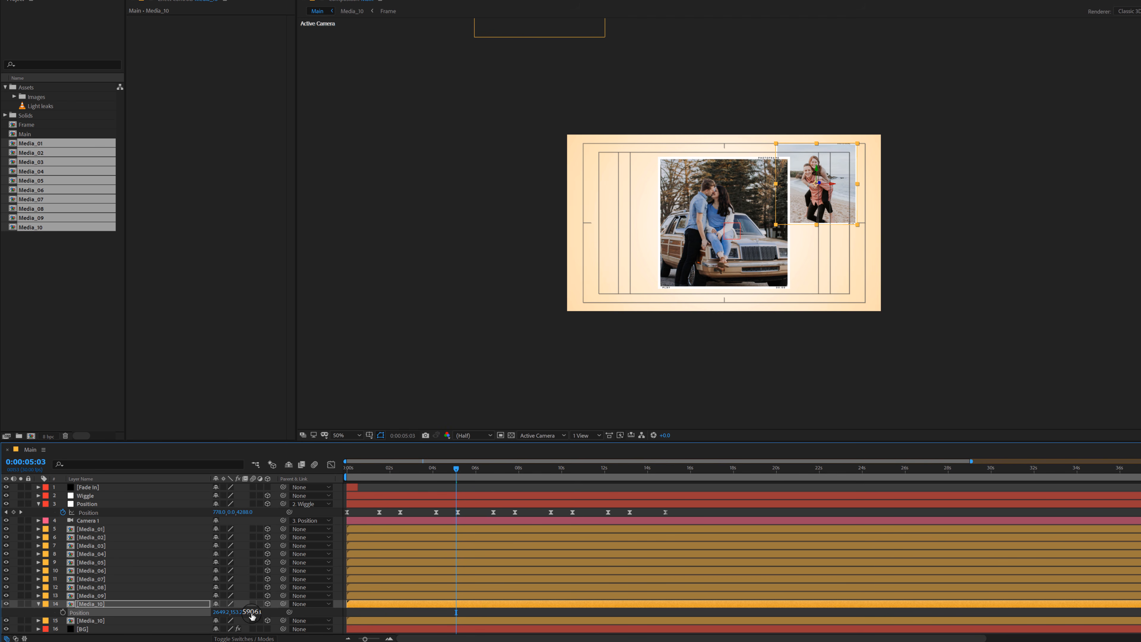
left_click_drag(252, 616, 852, 295)
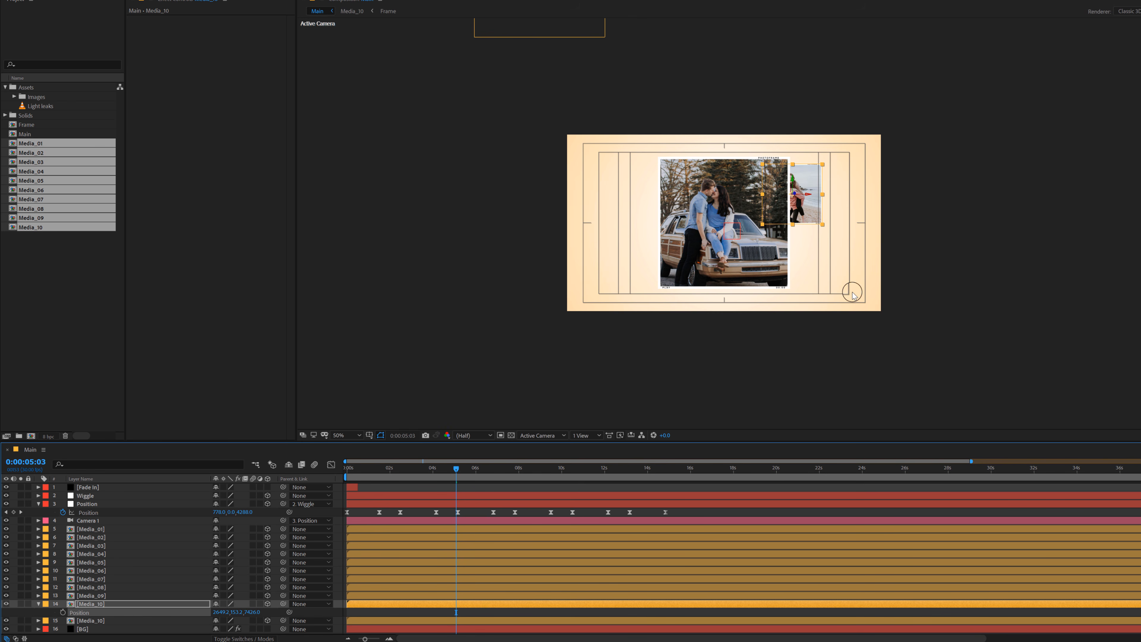
left_click_drag(795, 218, 868, 200)
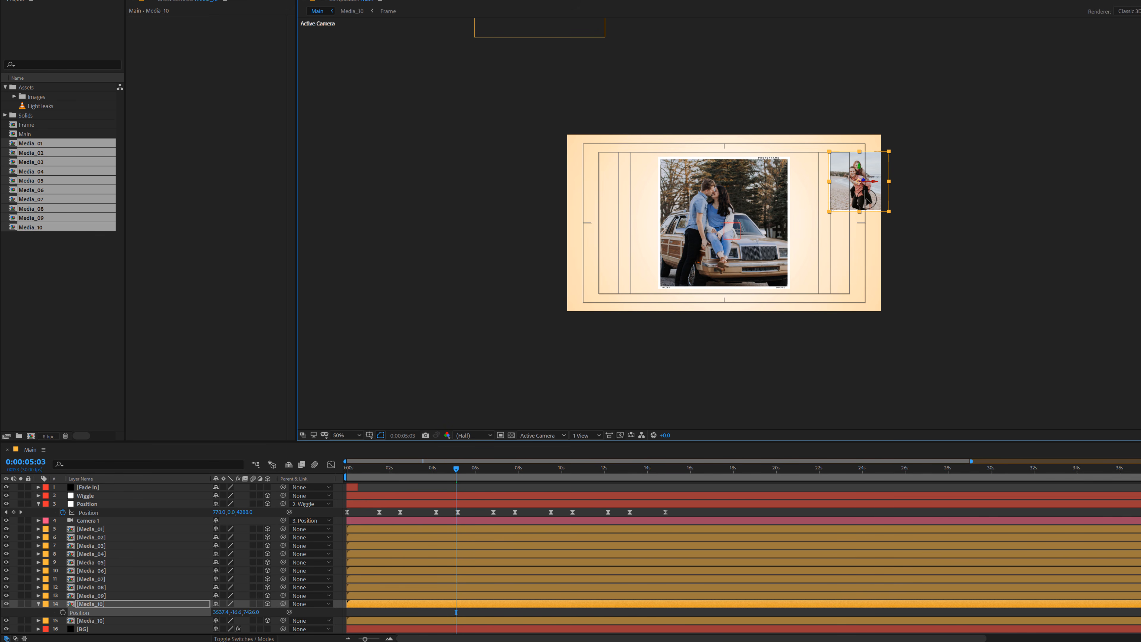
Step: Turn on Depth of Field for Camera 1 and set its Aperture to 350 pixels
left_click(92, 521)
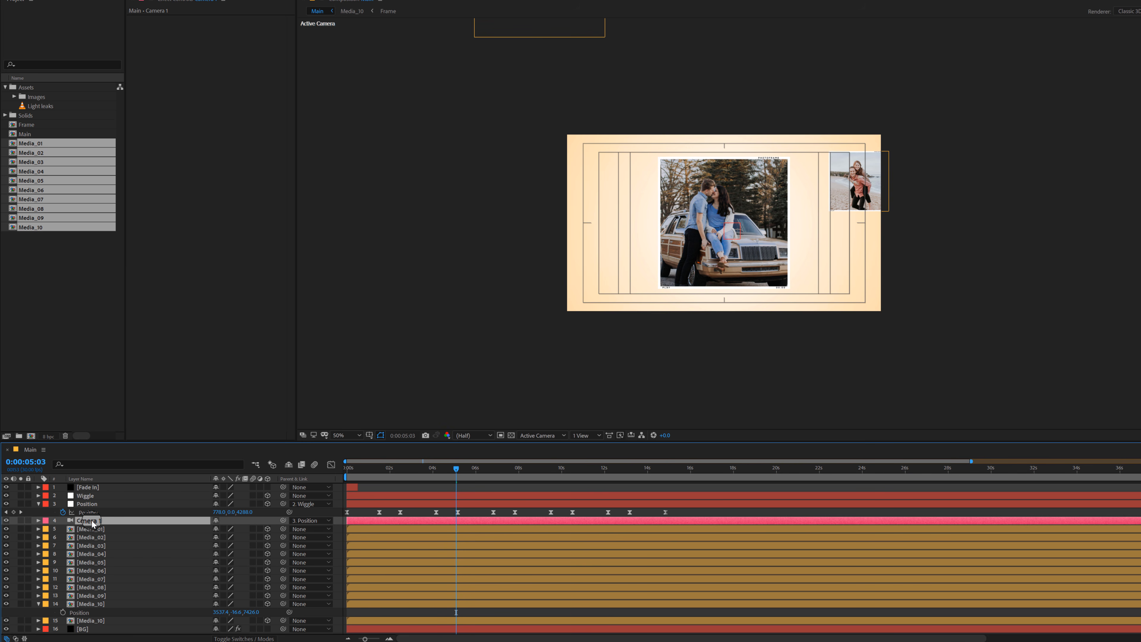
key("a")
key("a")
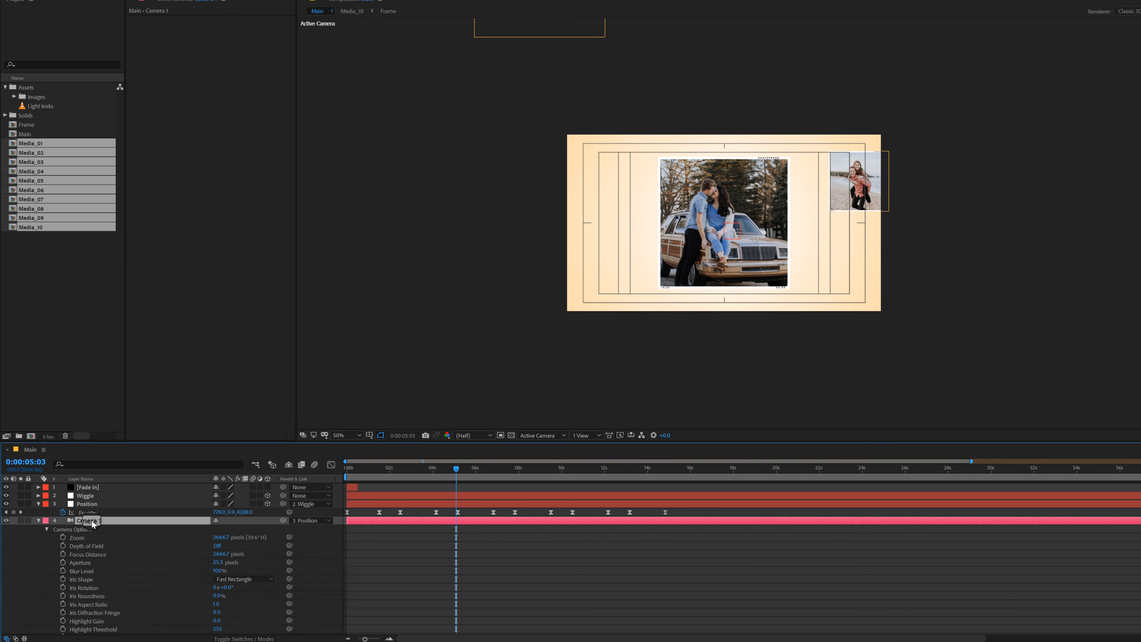
left_click(217, 545)
left_click(100, 546)
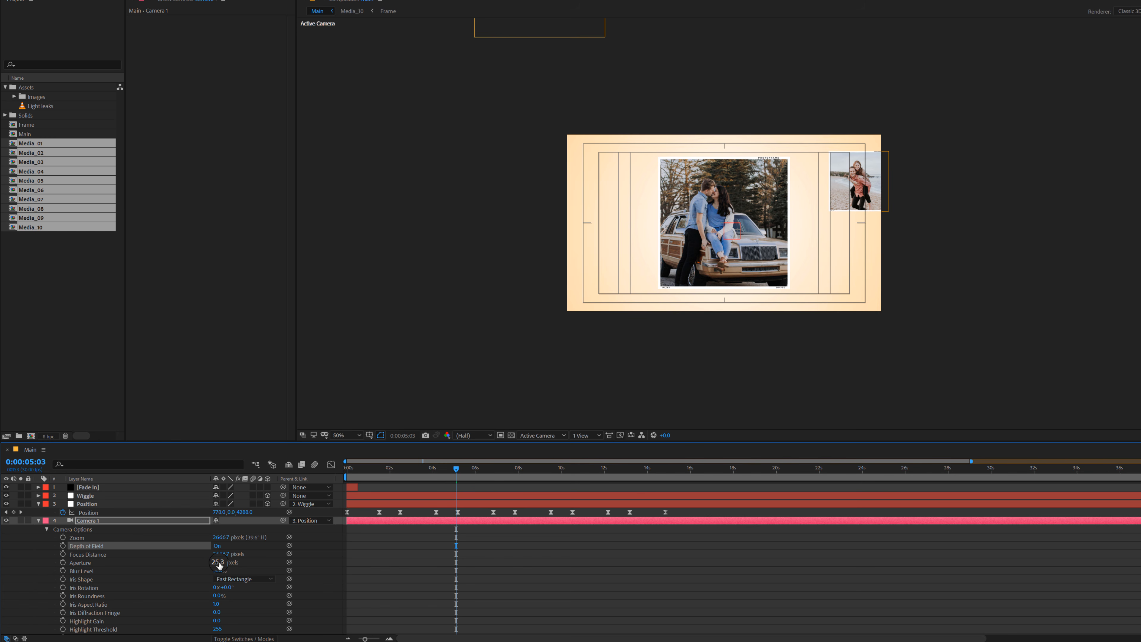
left_click(270, 568)
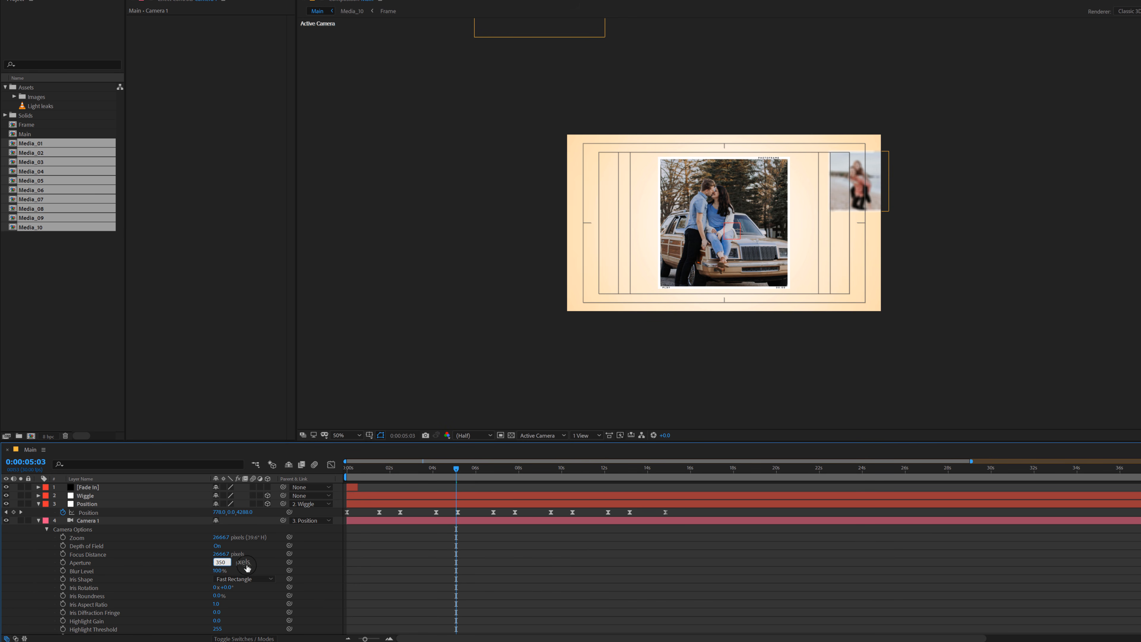
key("Return")
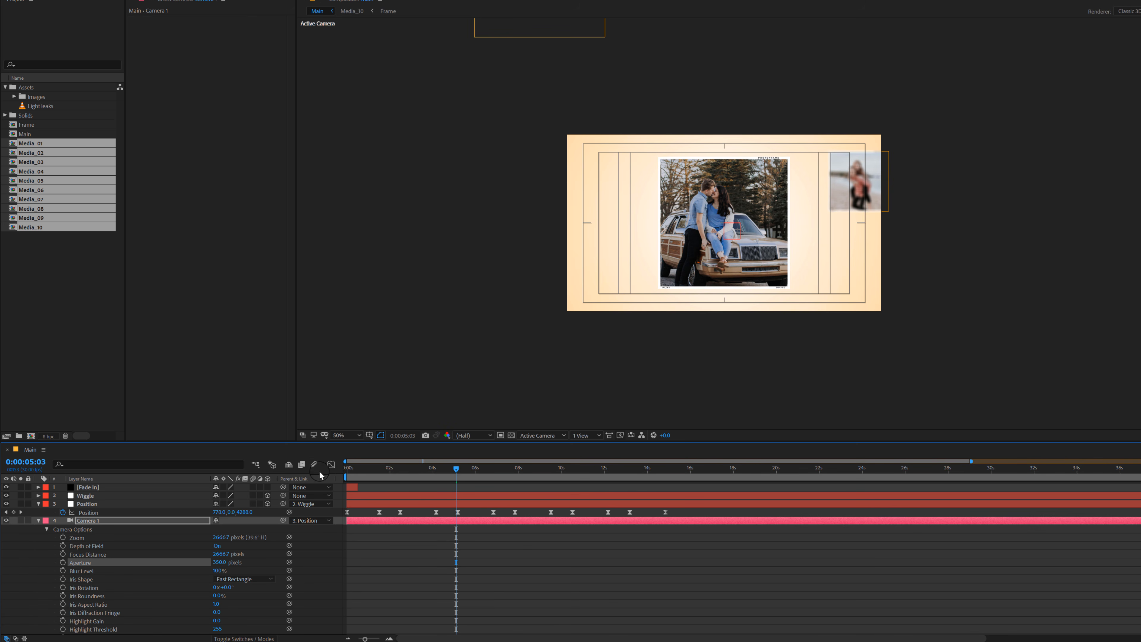
Step: Go to 0:00:01:19 and set Camera 1's Aperture to 300 pixels
left_click(381, 470)
key("period")
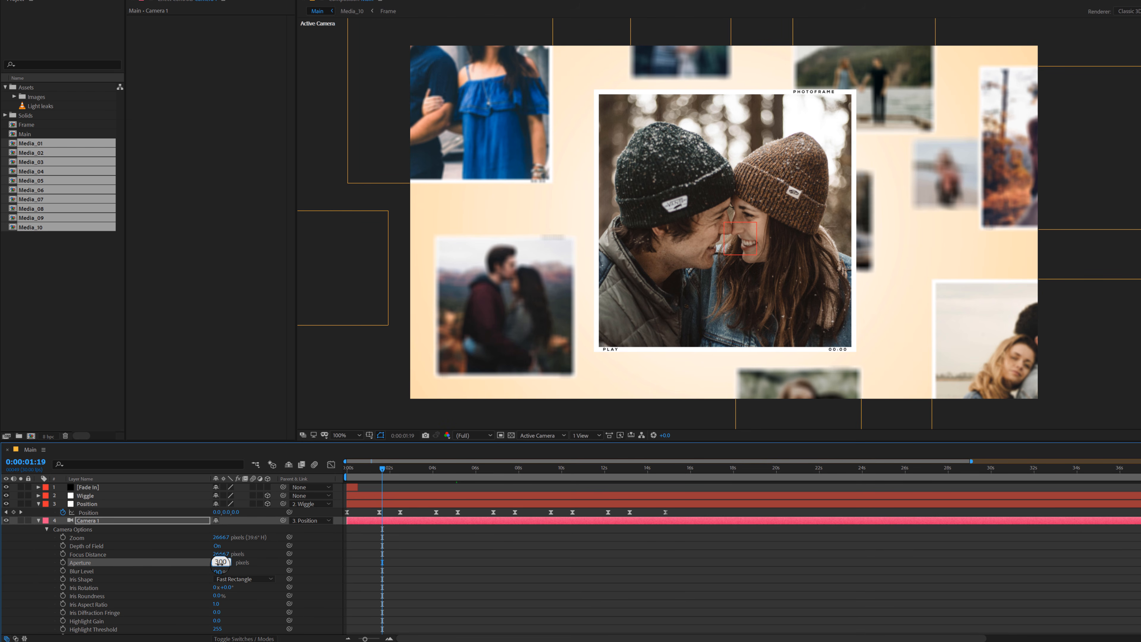
left_click(425, 530)
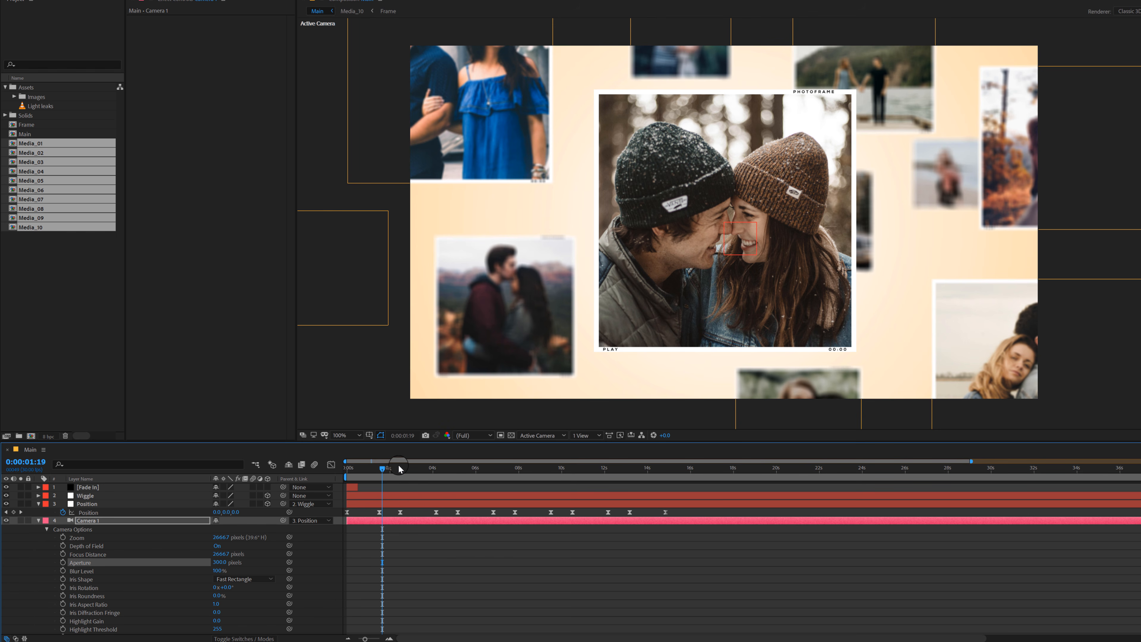
Step: Go to 0:00:04:01, duplicate the Media_08 photo below the frame and move the copy over the frame's left edge
left_click_drag(399, 469, 465, 475)
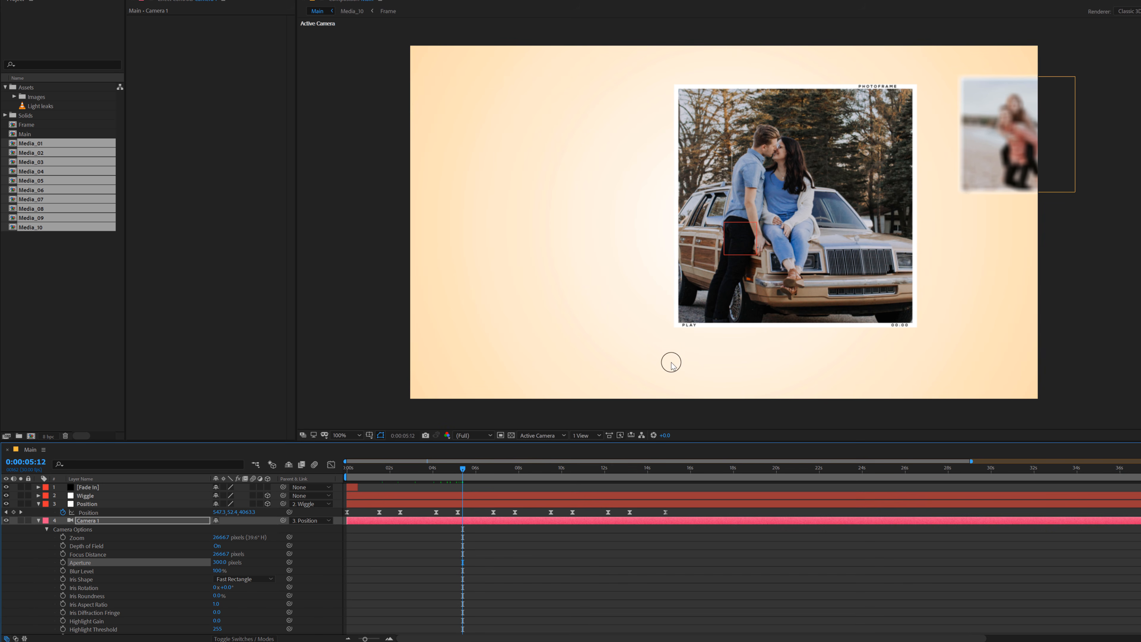
left_click(433, 469)
key("comma")
key("comma")
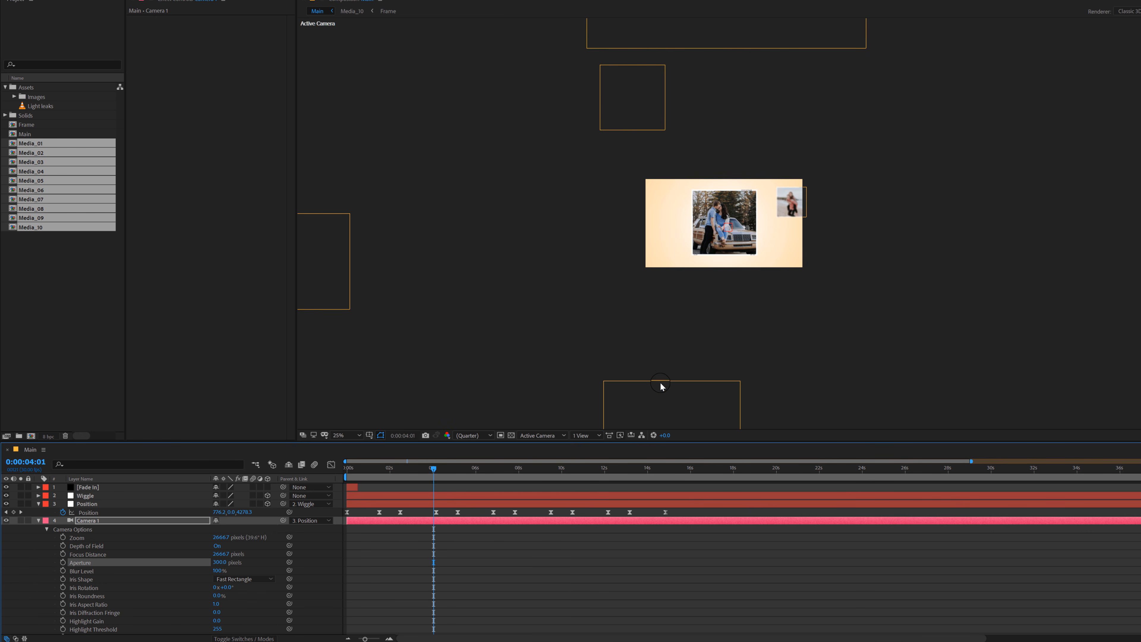
left_click(662, 403)
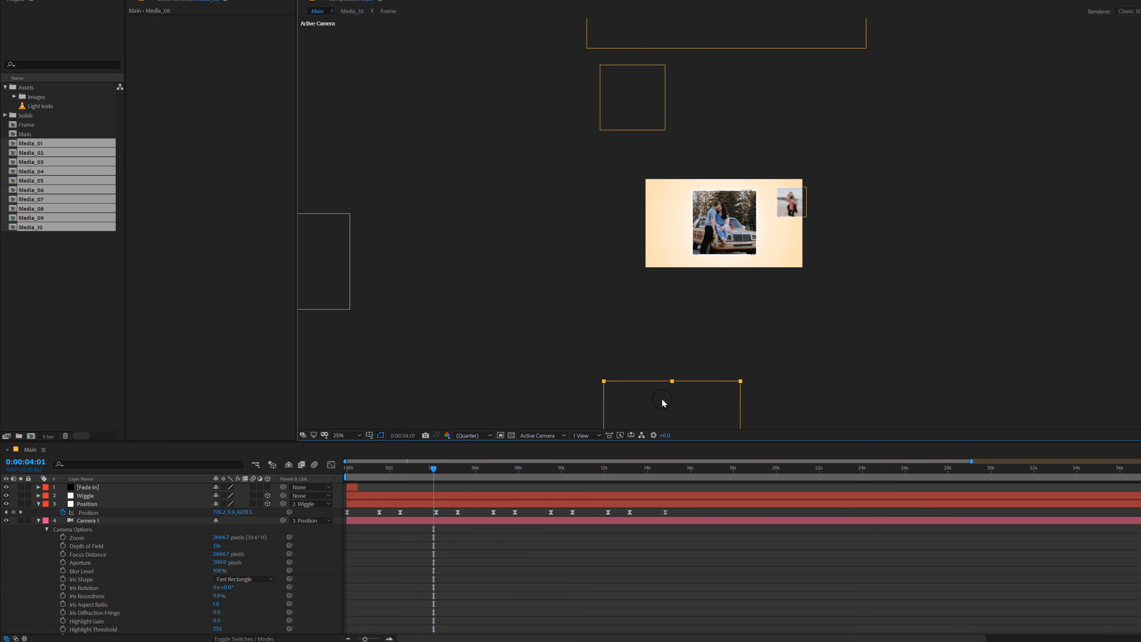
left_click_drag(654, 408, 660, 306)
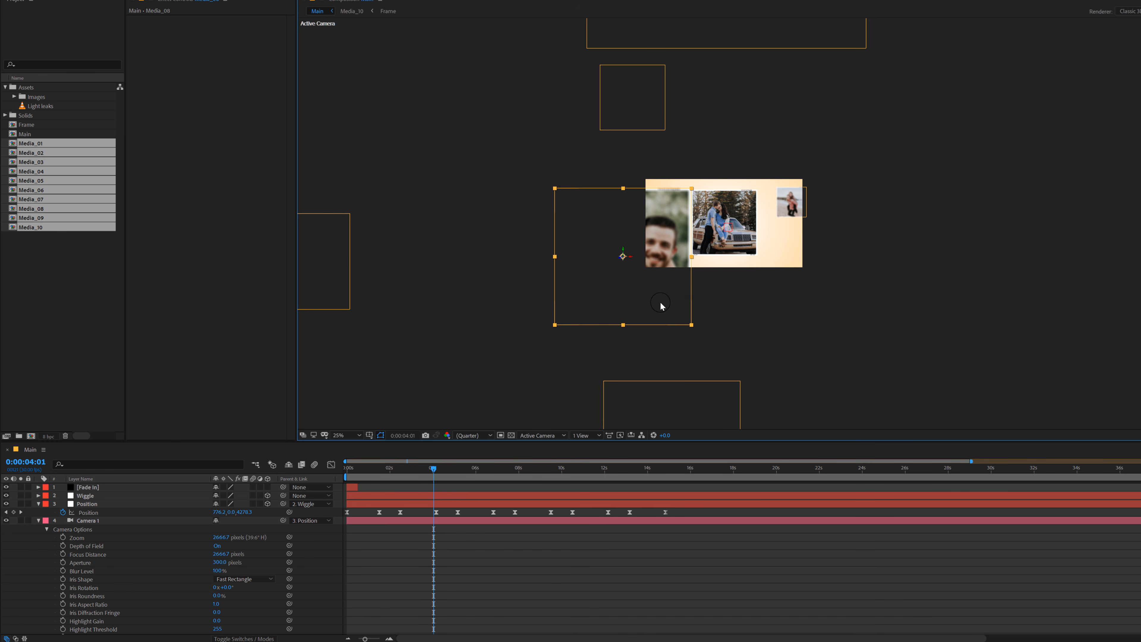
Step: Push the Media_08 copy back to a Z position of about 6529 and place it over the frame's upper-left corner
left_click(39, 521)
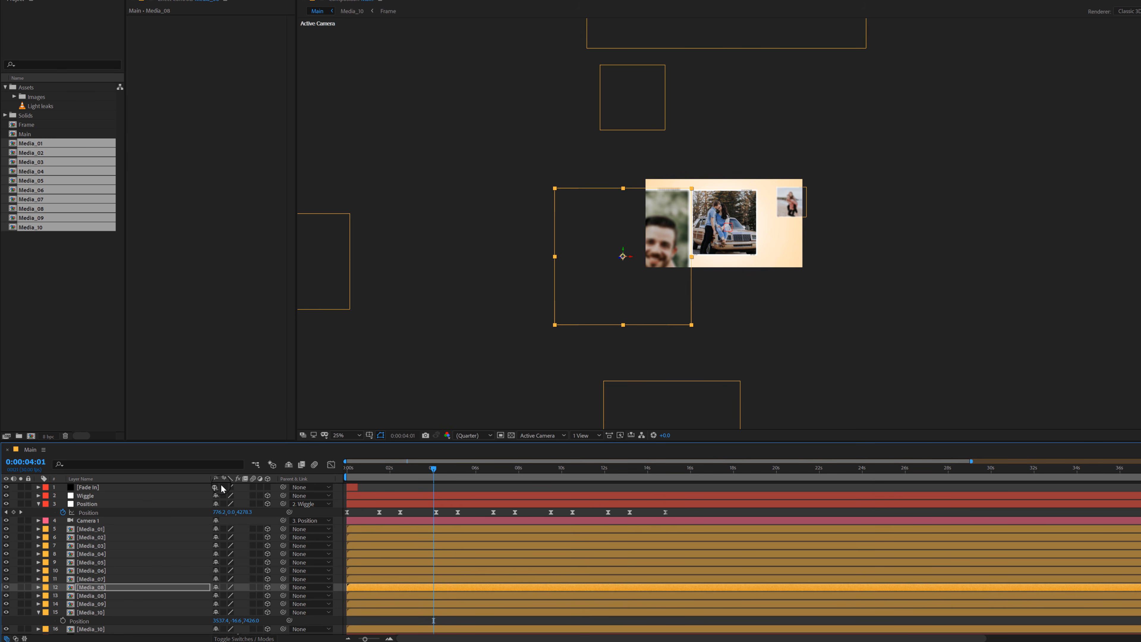
key("p")
left_click_drag(253, 597, 1119, 477)
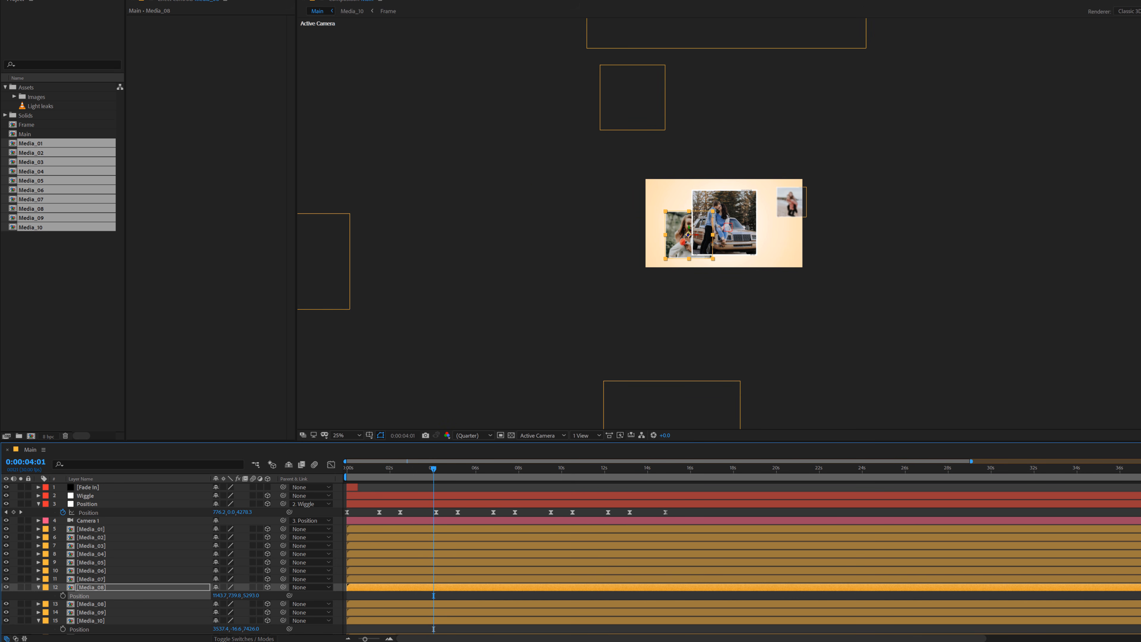
left_click_drag(329, 589, 647, 195)
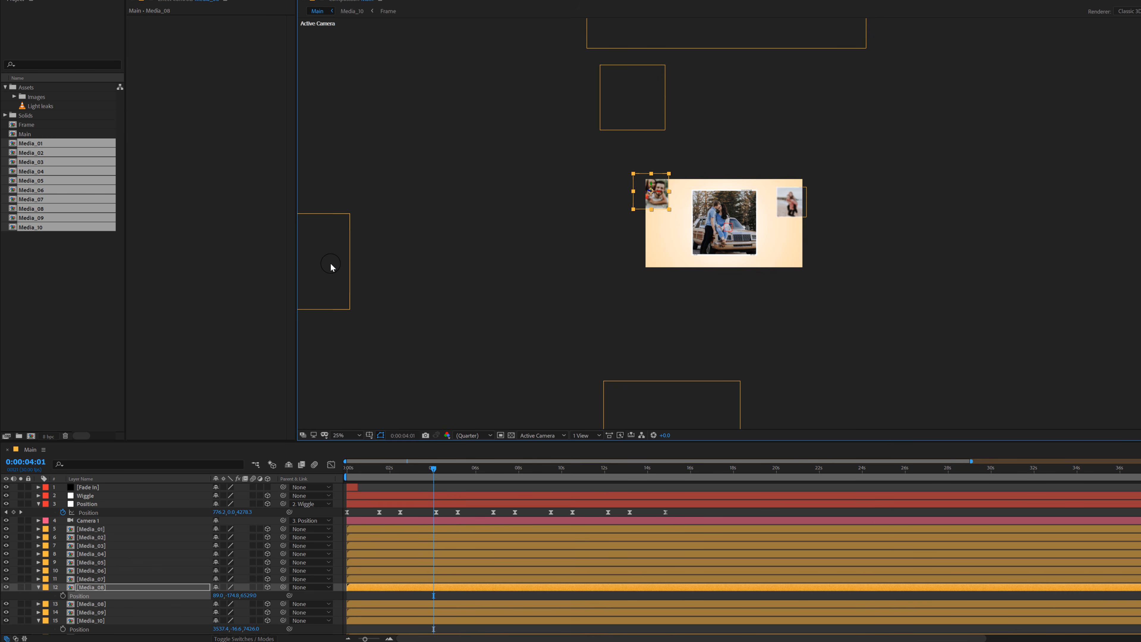
left_click(317, 269)
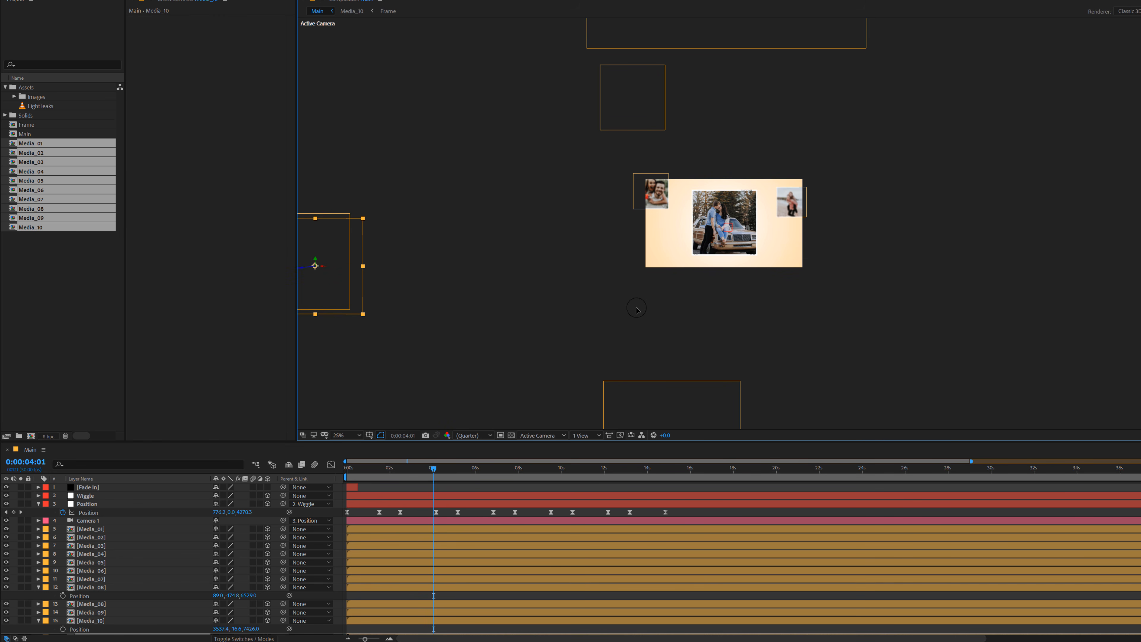
left_click_drag(321, 288, 792, 309)
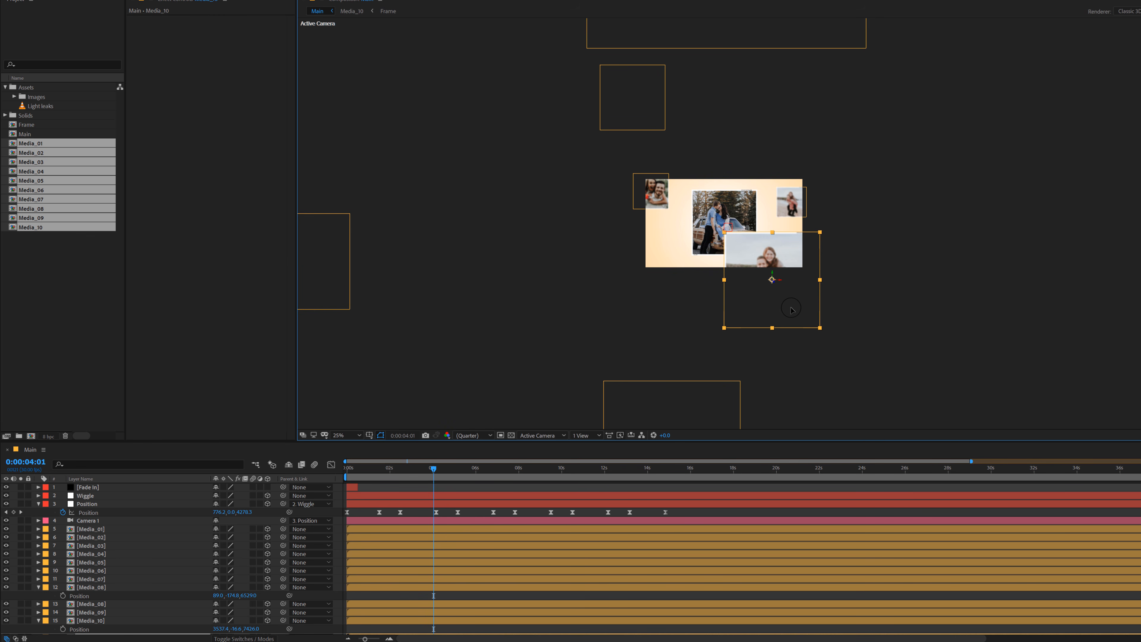
left_click(786, 211)
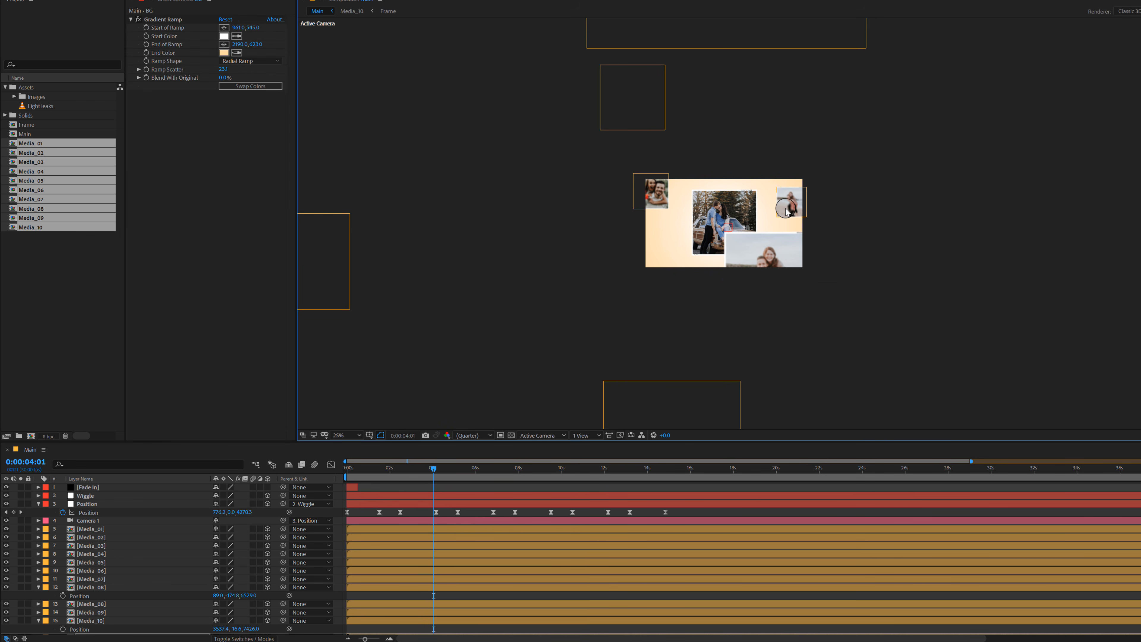
Step: Place a duplicate of the Media_09 photo over the frame's lower-left corner at a Z position of about 3070
left_click(712, 36)
key("ctrl+d")
left_click_drag(697, 37, 649, 353)
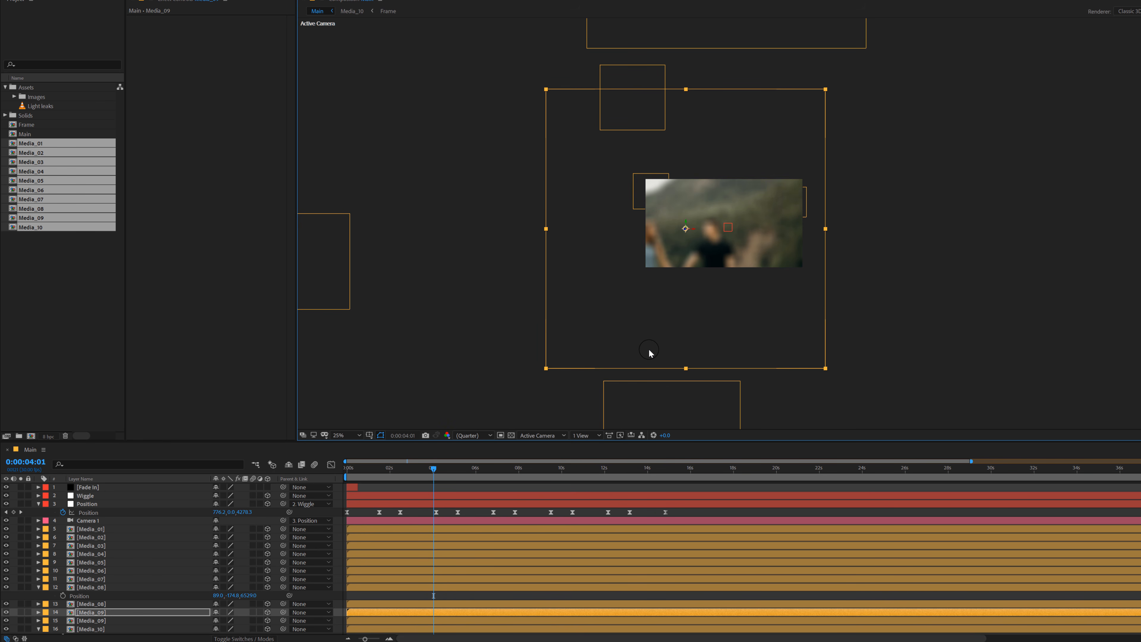
key("p")
left_click_drag(251, 620, 625, 586)
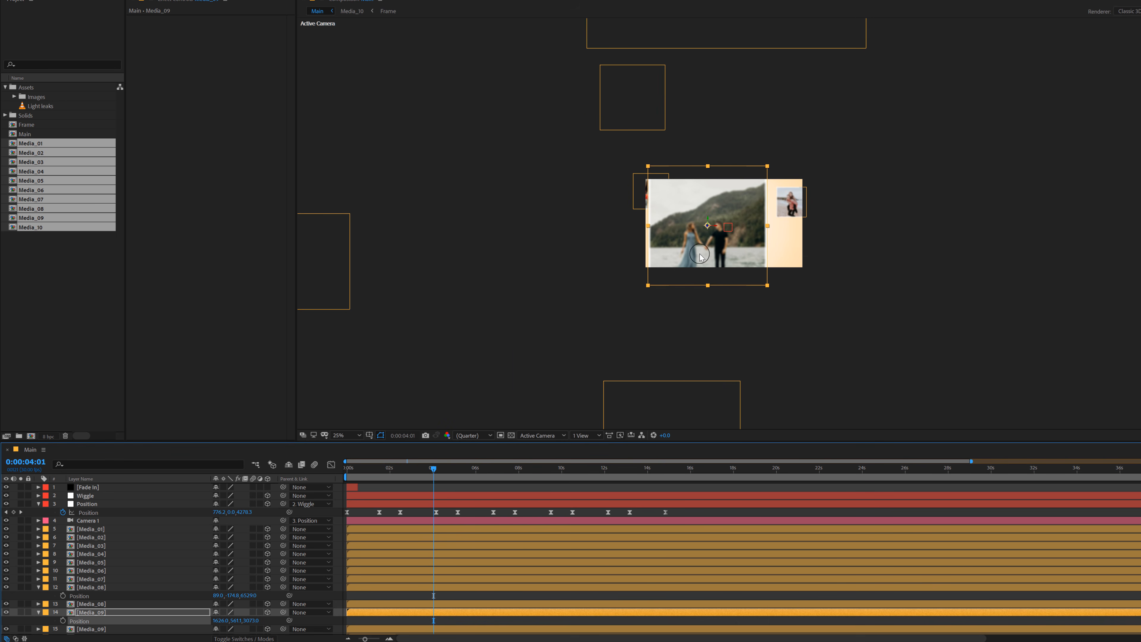
left_click_drag(707, 261, 617, 328)
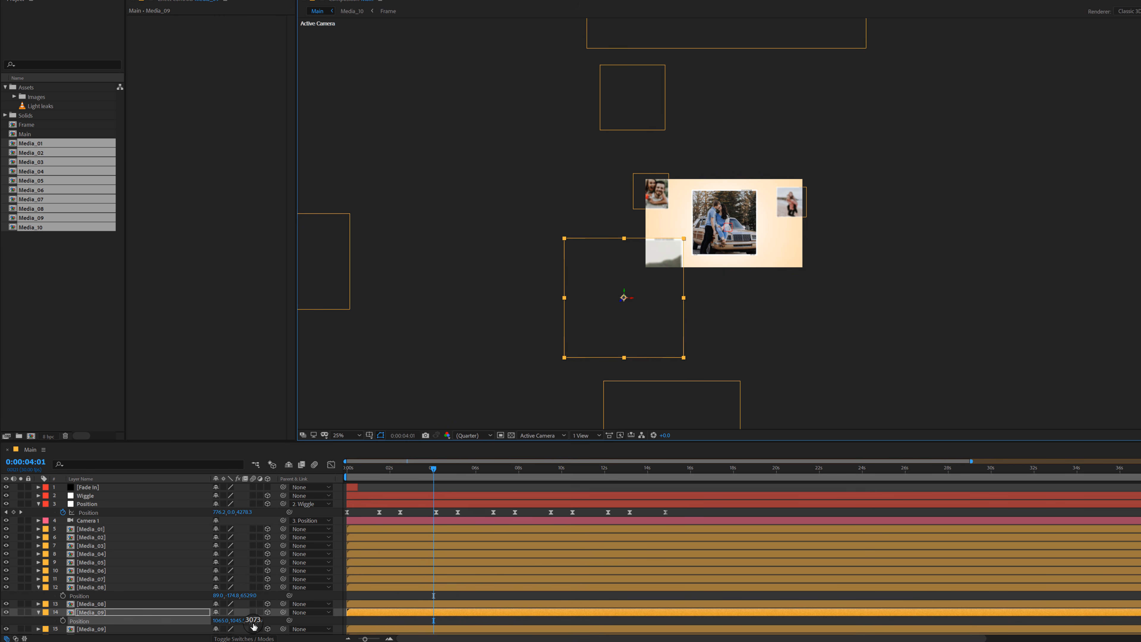
mouse_move(250, 621)
left_mouse_down()
mouse_move(297, 613)
mouse_move(247, 619)
left_mouse_up()
left_click_drag(659, 310, 655, 311)
left_click(356, 594)
Step: At 0:00:07:20, duplicate the Media_08 photo and place the copy at the lower left of the centred photo, inside the frame
key("period")
key("period")
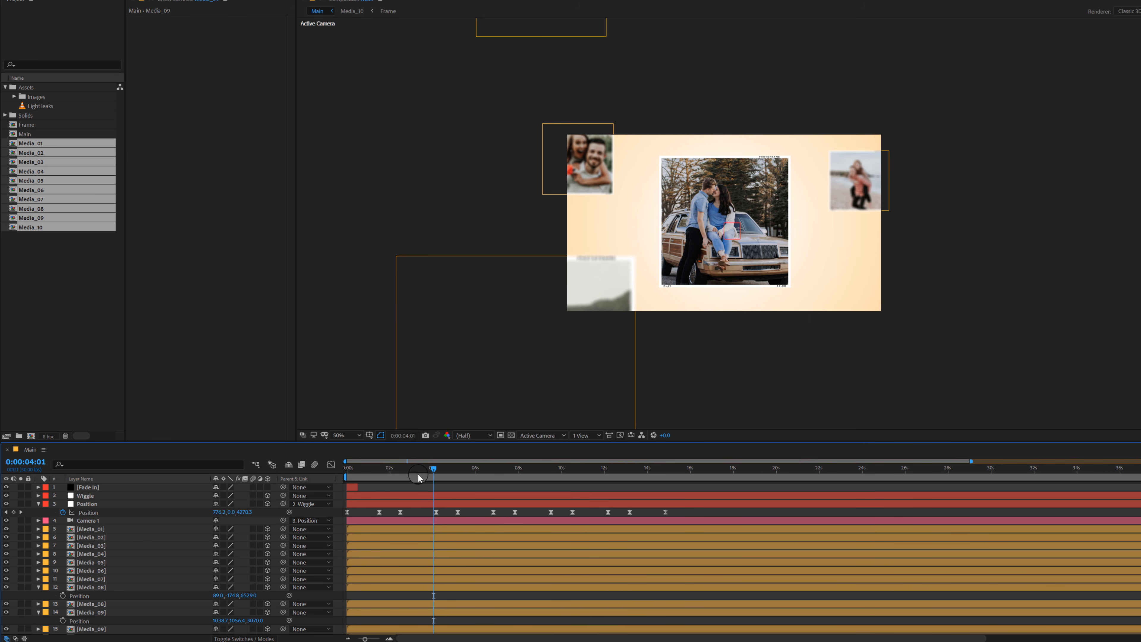
left_click_drag(418, 478, 511, 485)
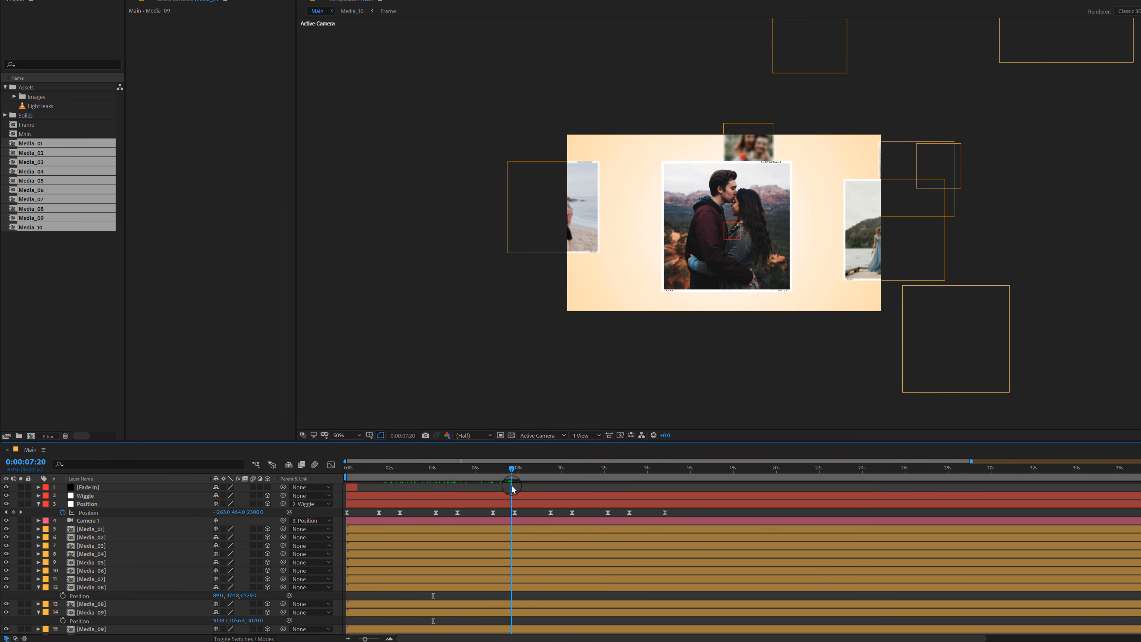
left_click(913, 348)
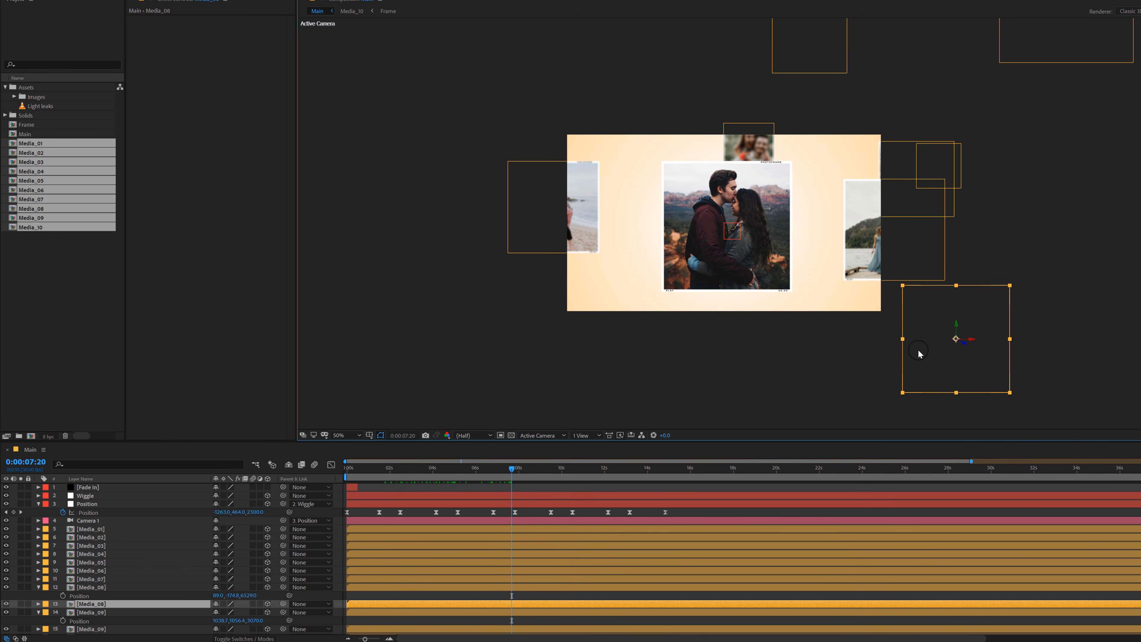
key("ctrl+d")
left_click_drag(919, 354, 1138, 271)
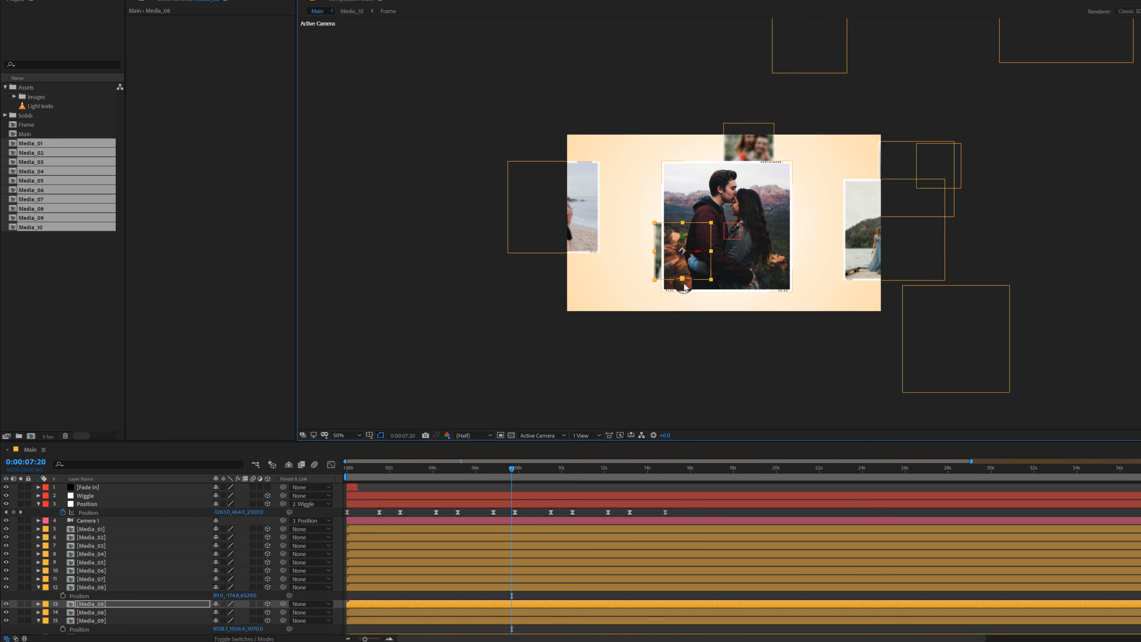
mouse_move(642, 286)
left_mouse_down()
mouse_move(640, 302)
mouse_move(654, 302)
left_mouse_up()
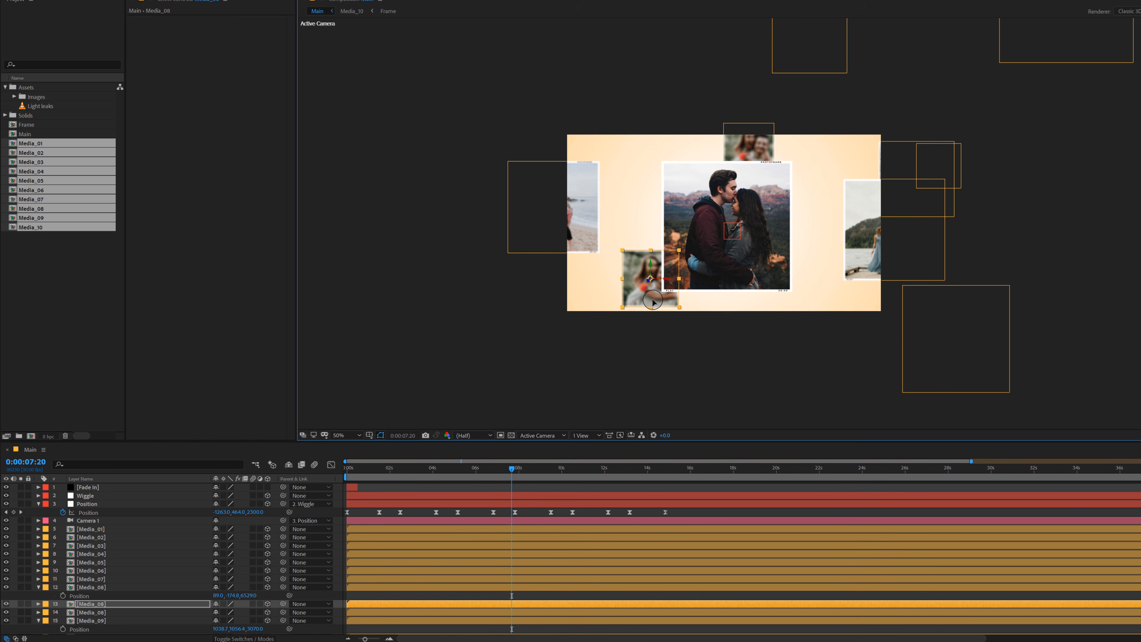
Step: Place a duplicate of the Media_09 photo over the frame's top edge, left of the centred photo, at a Z position of about 4579
left_click(1031, 57)
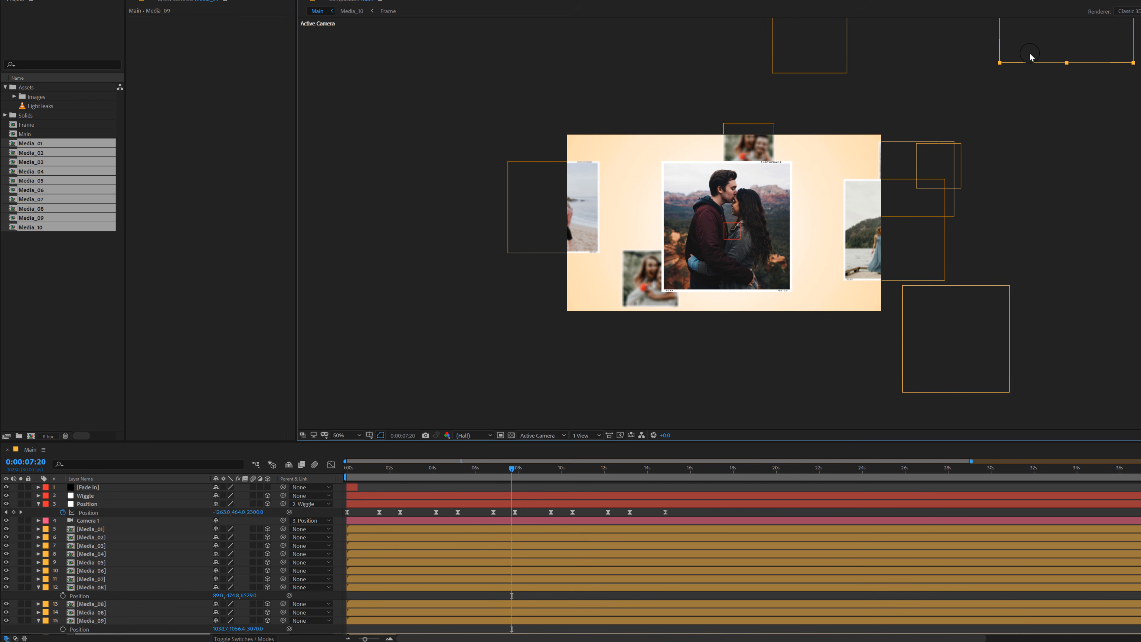
left_click_drag(1032, 56, 618, 206)
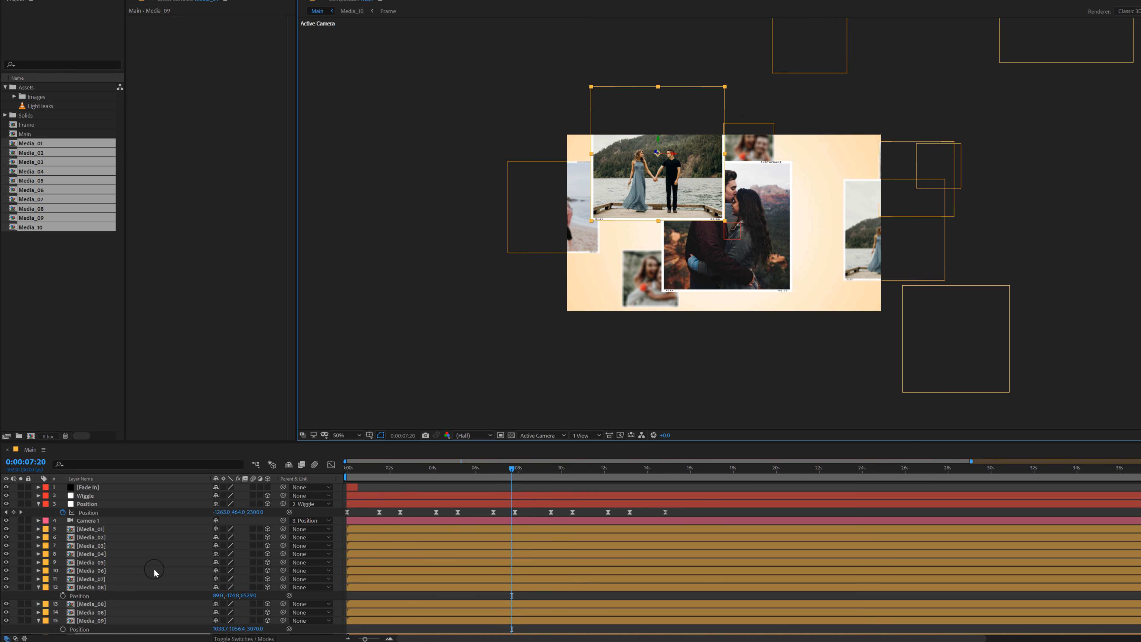
scroll(155, 572, "down", 3)
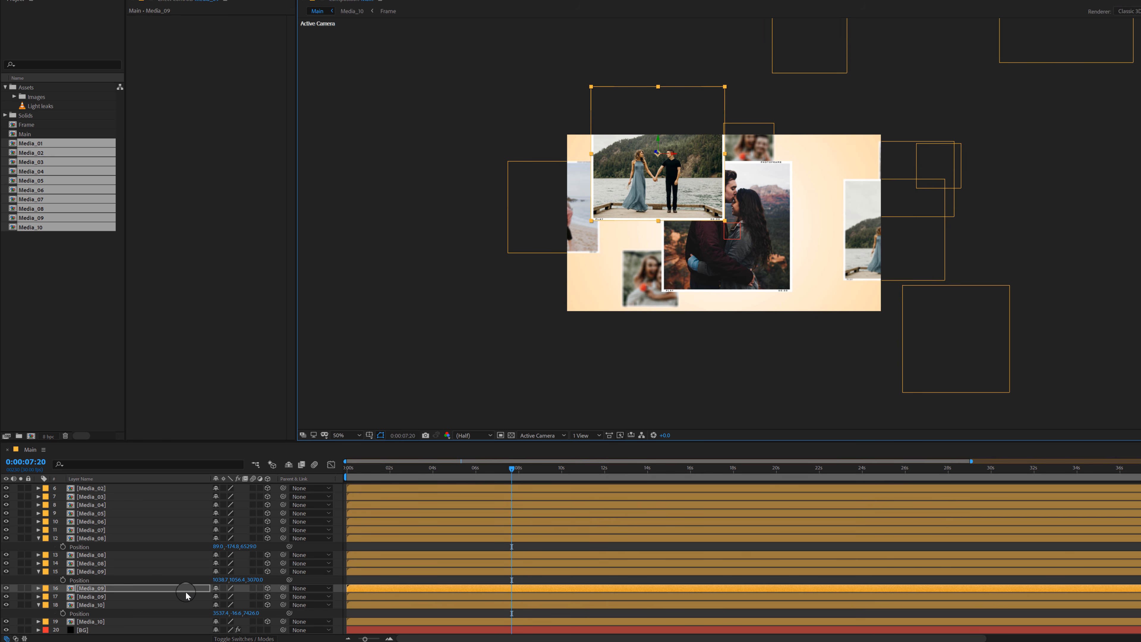
key("p")
left_click_drag(251, 597, 1140, 517)
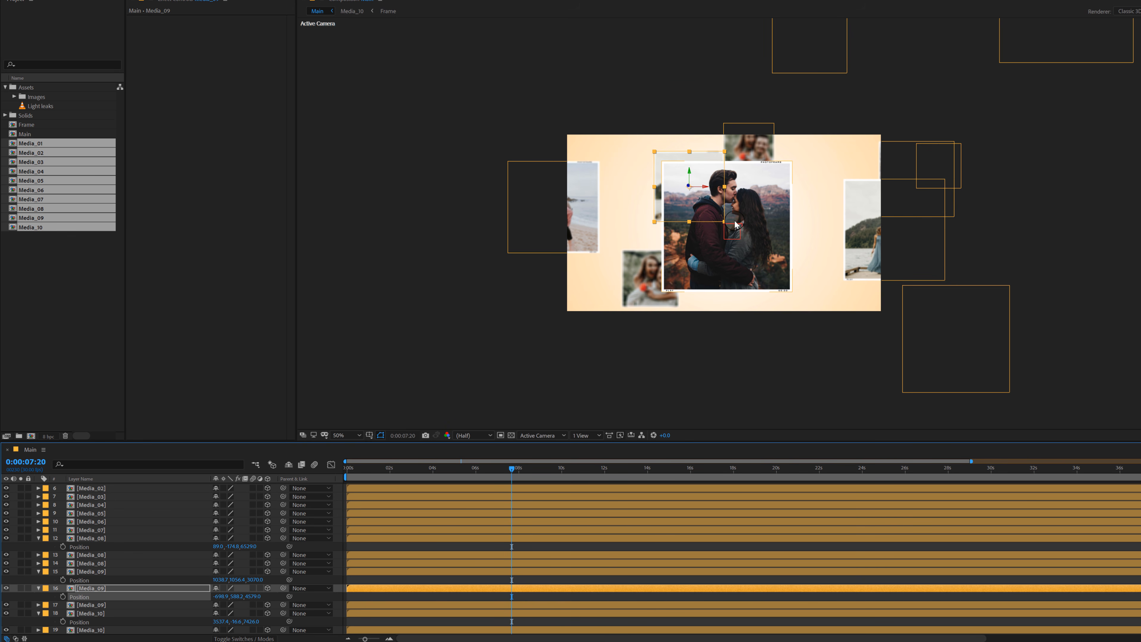
left_click_drag(735, 225, 668, 187)
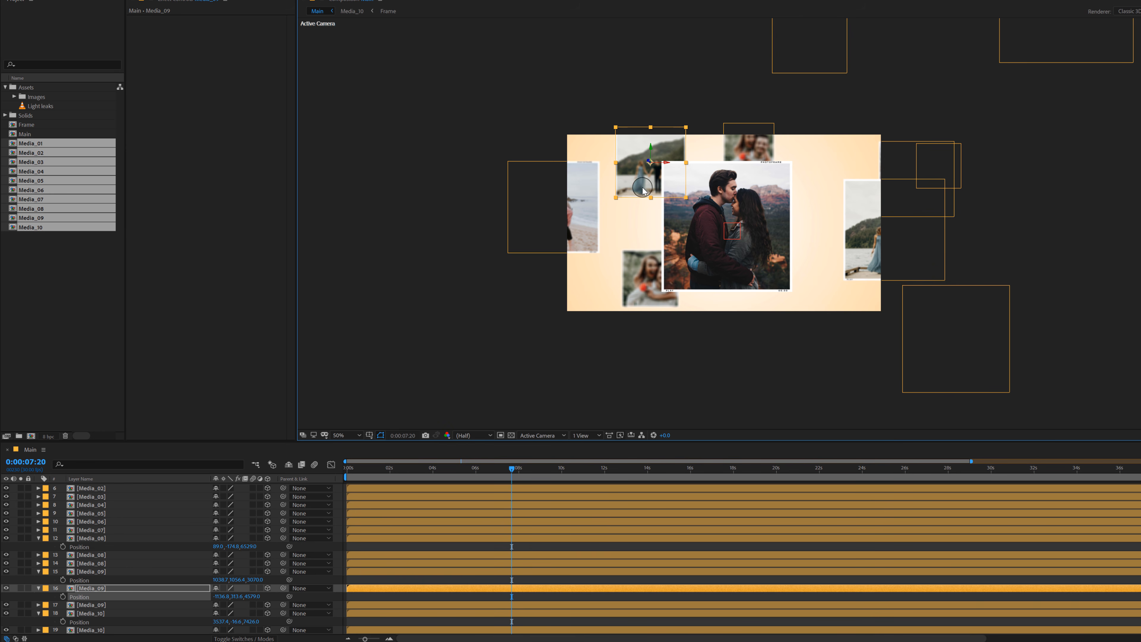
left_click_drag(641, 186, 638, 156)
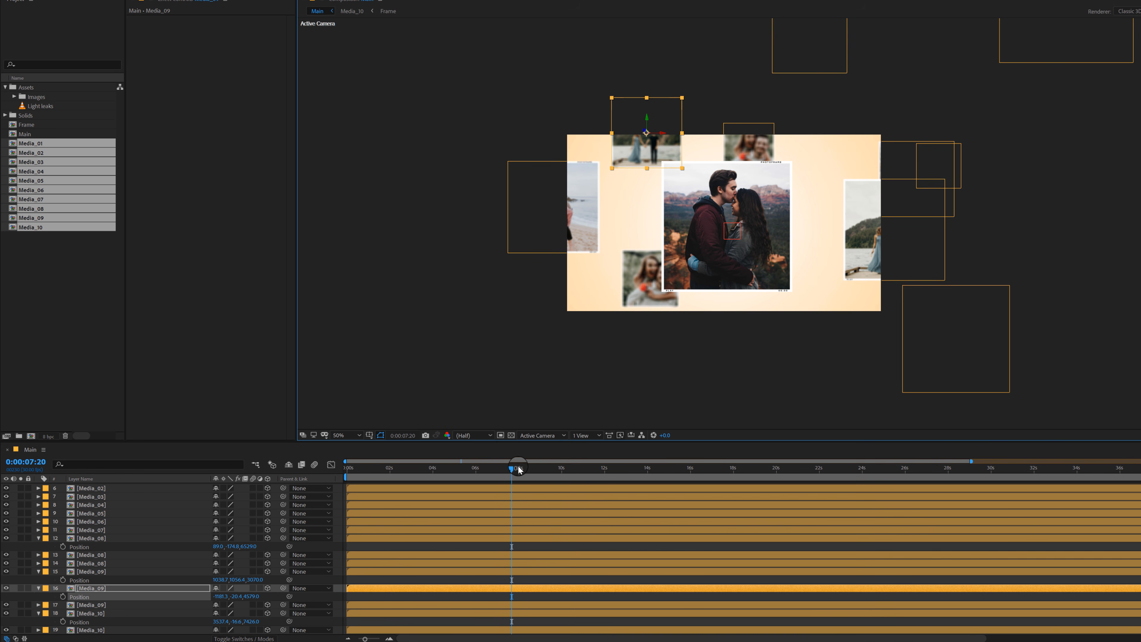
Step: At 0:00:09:18, duplicate the Media_04 photo and place the copy over the frame's right edge, beside the centred photo
left_click_drag(509, 476, 553, 477)
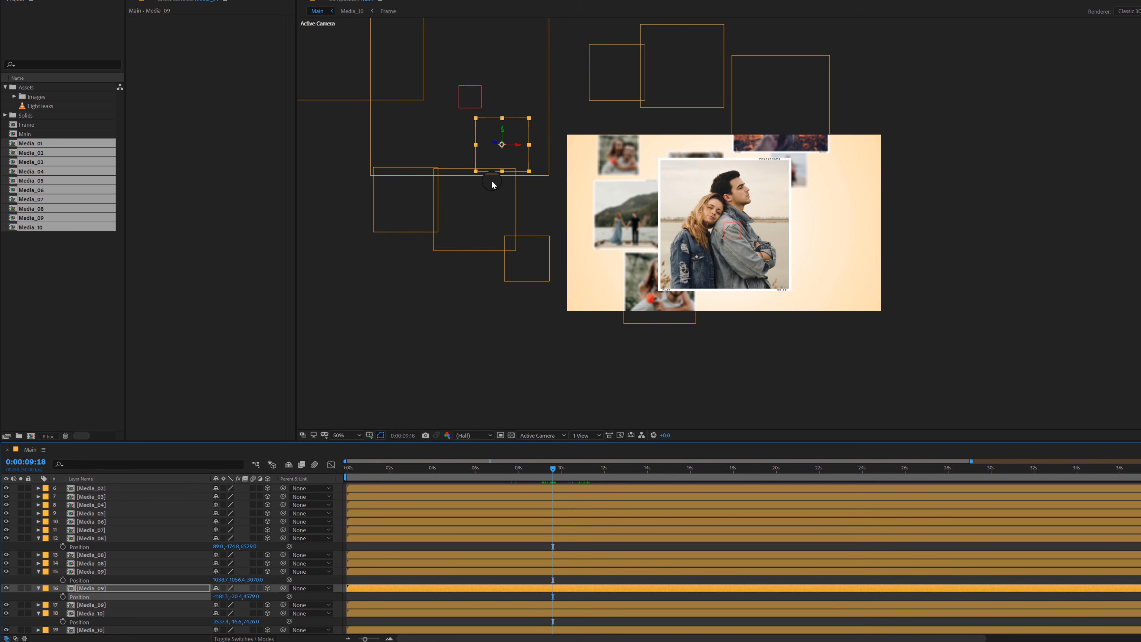
left_click(489, 213)
key("ctrl+d")
left_click_drag(476, 226, 861, 263)
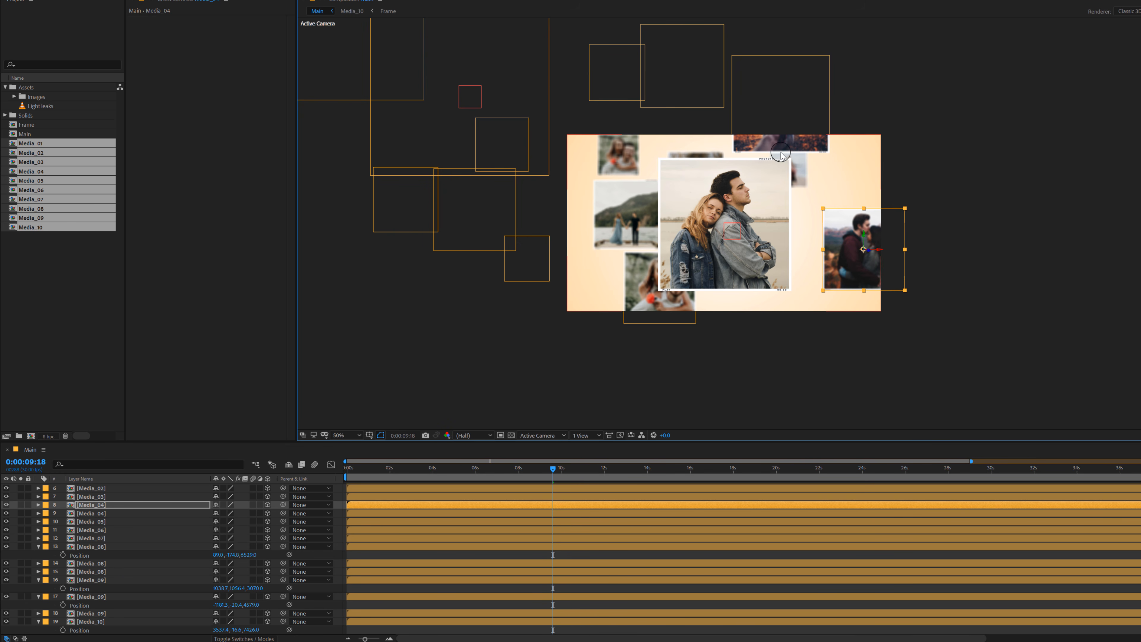
Step: At 0:00:12:11, duplicate the Media_06 photo above the frame and place the copy over the frame's right edge
left_click_drag(559, 470, 612, 477)
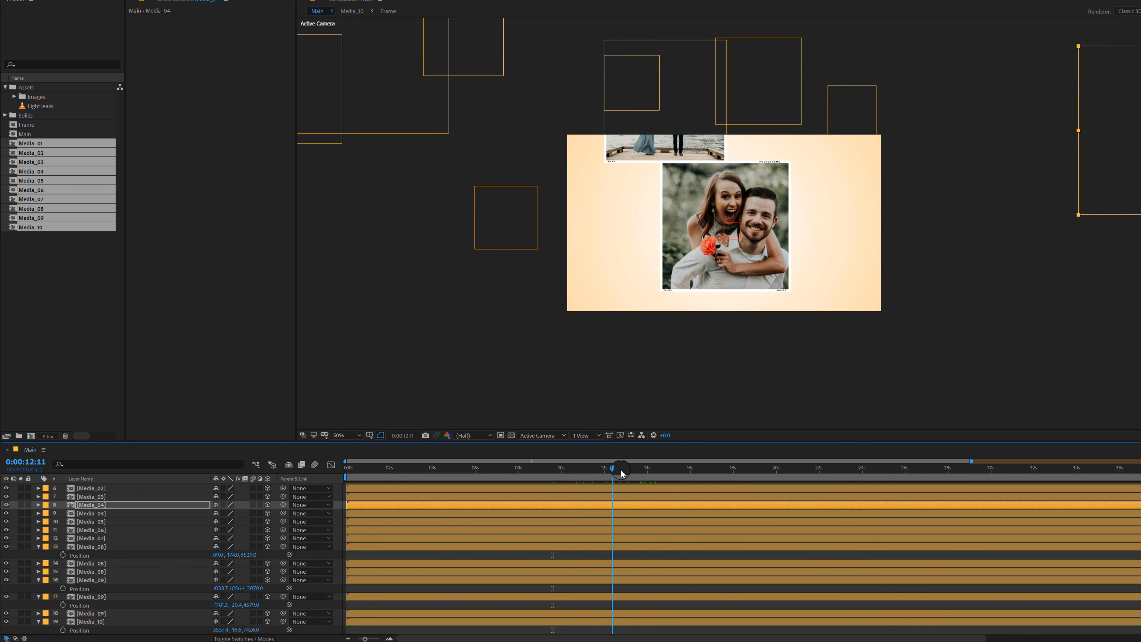
left_click(798, 83)
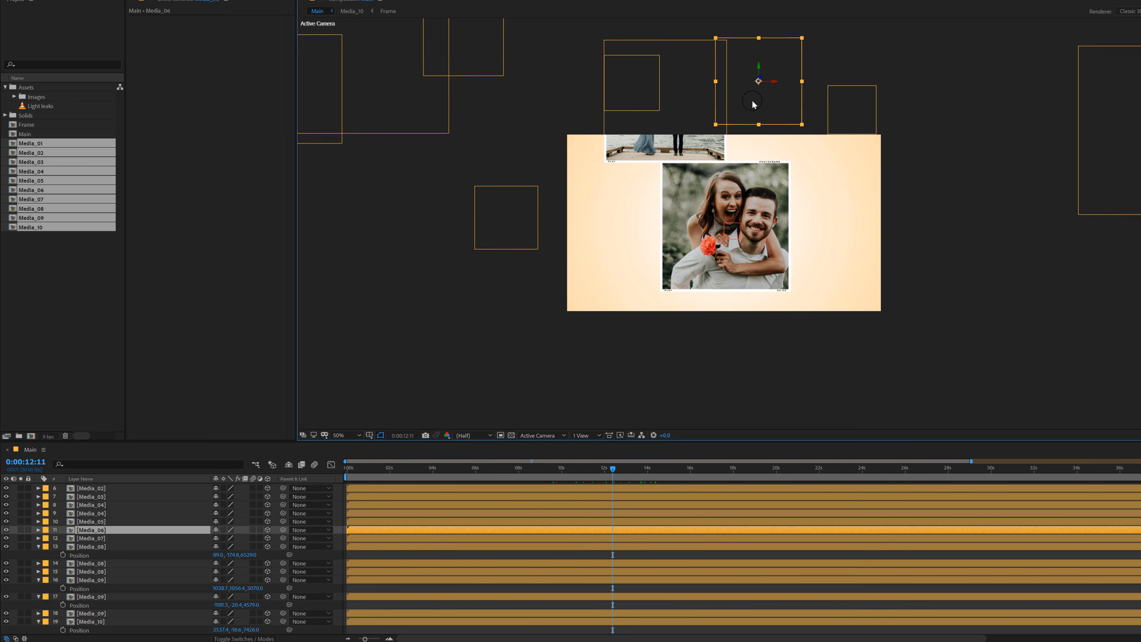
key("ctrl+d")
left_click_drag(753, 105, 870, 256)
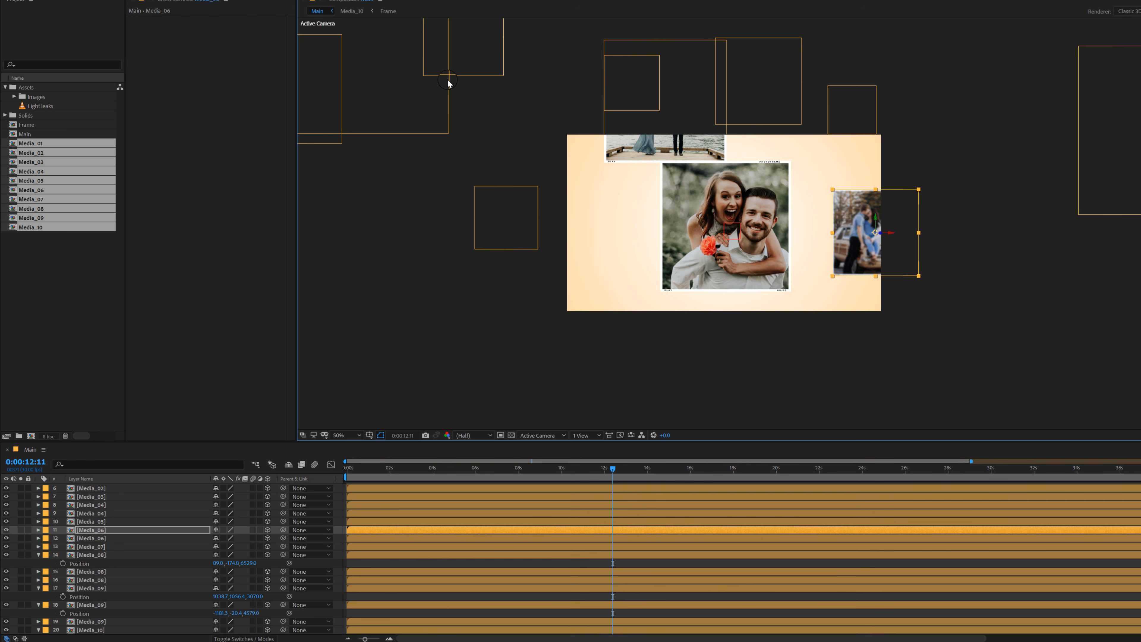
left_click(505, 249)
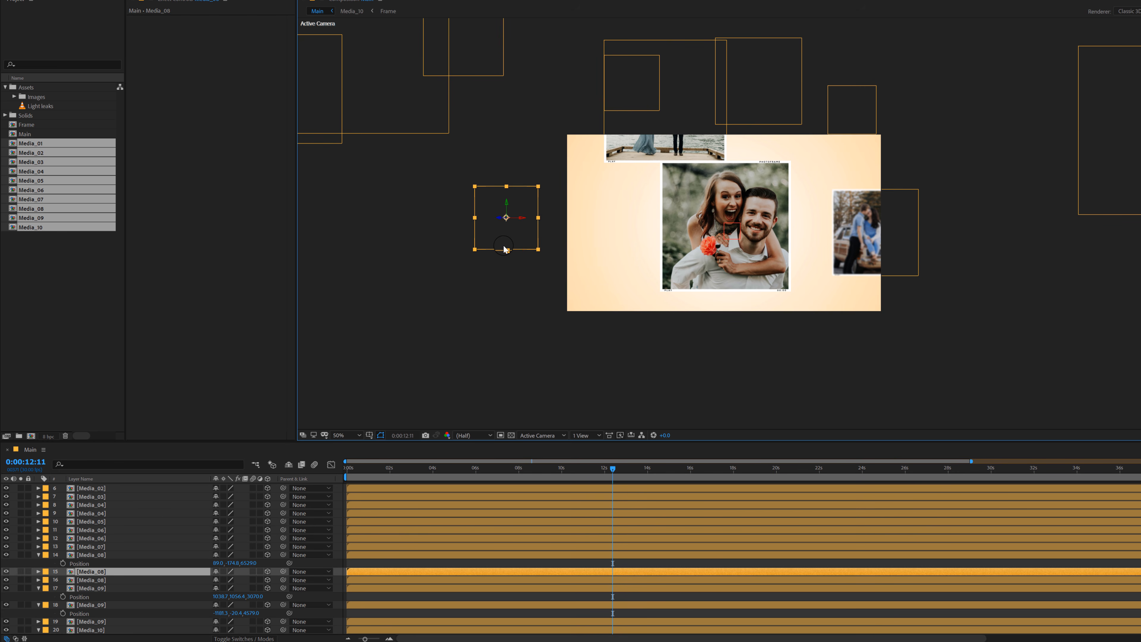
key("ctrl+d")
left_click_drag(505, 249, 603, 317)
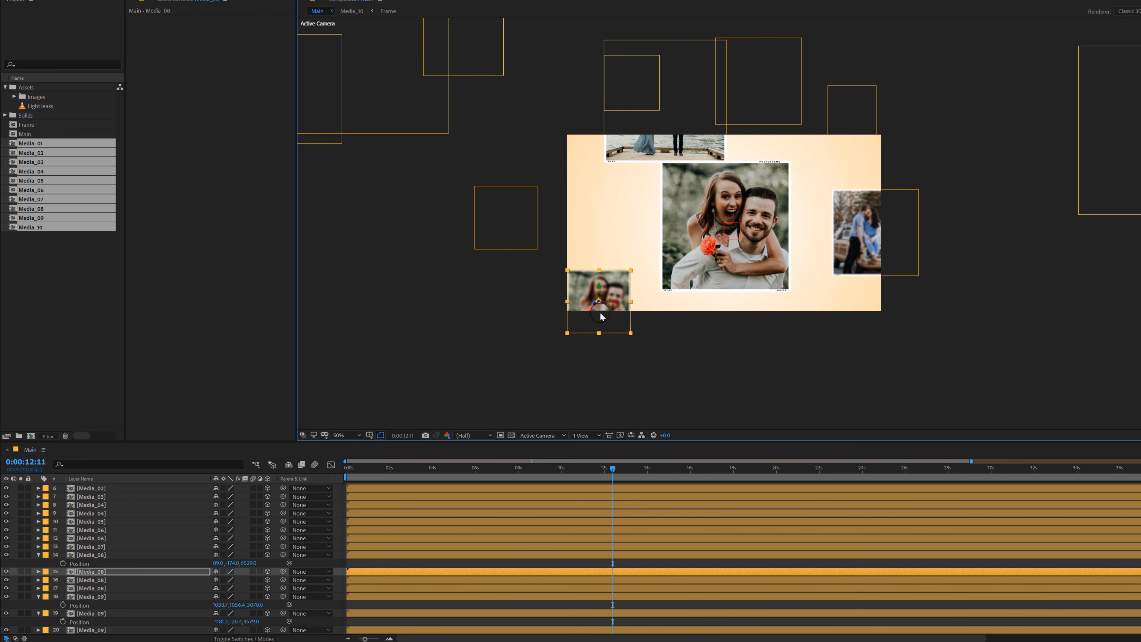
key("Delete")
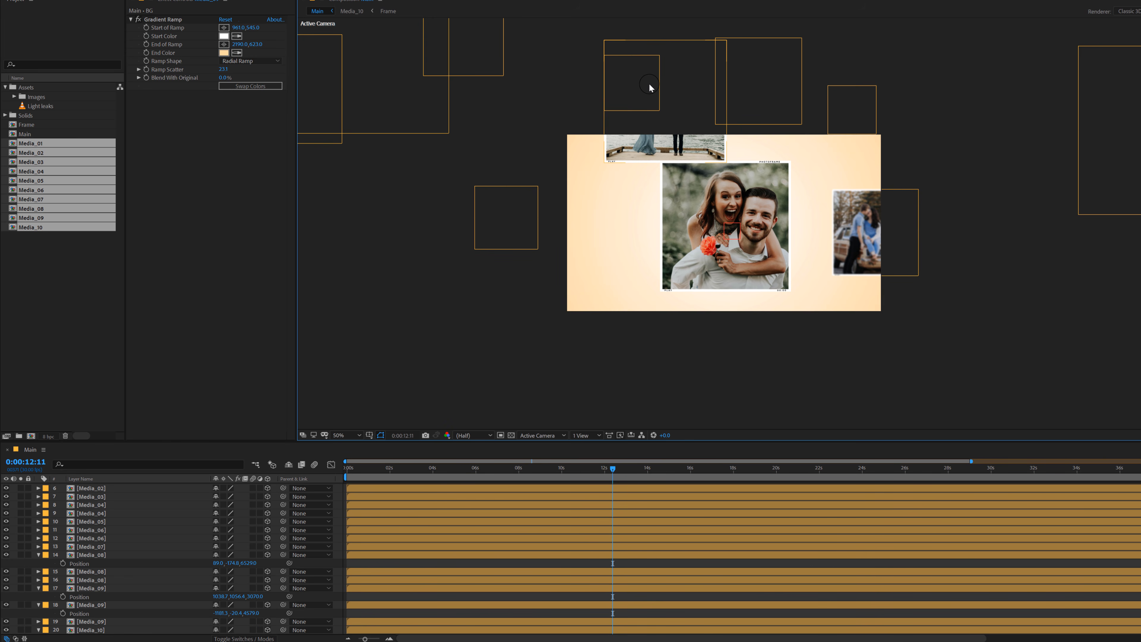
left_click(650, 88)
left_click(783, 78)
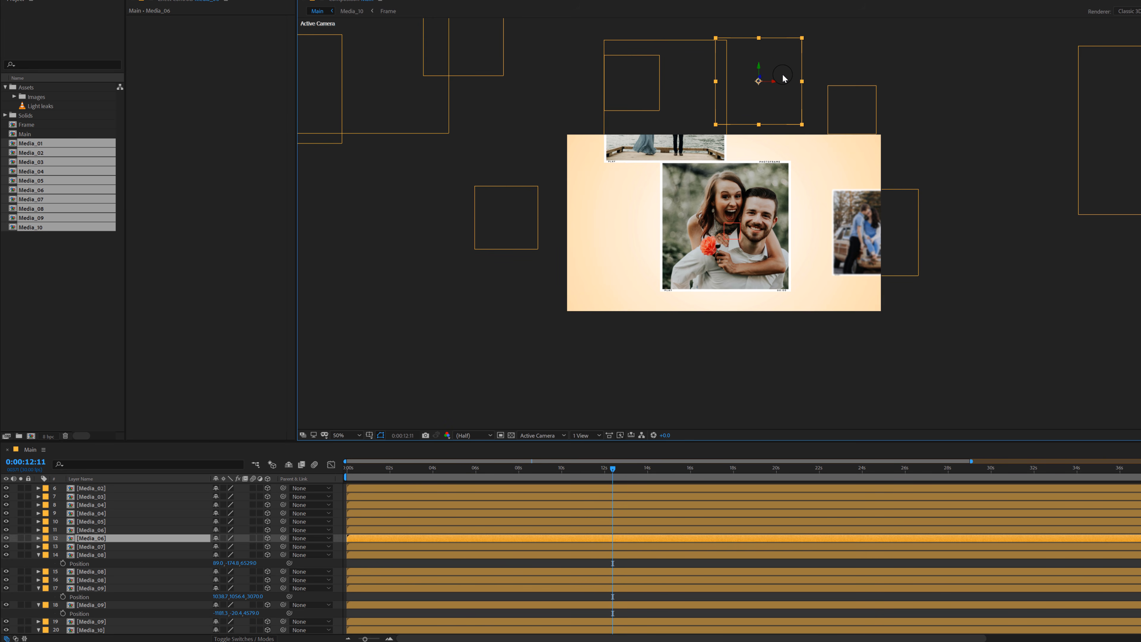
key("ctrl+d")
left_click_drag(754, 99, 585, 323)
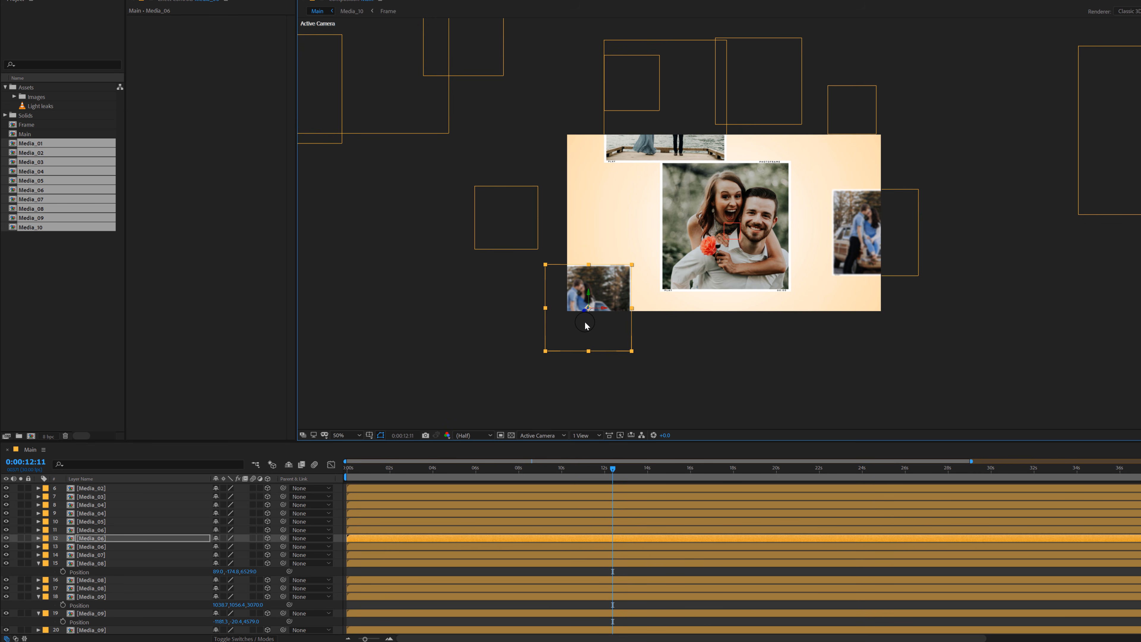
key("Delete")
Step: At 0:00:12:11, duplicate the large Media_04 photo beyond the frame's right side and place the copy over the frame's lower-left corner
left_click(1088, 136)
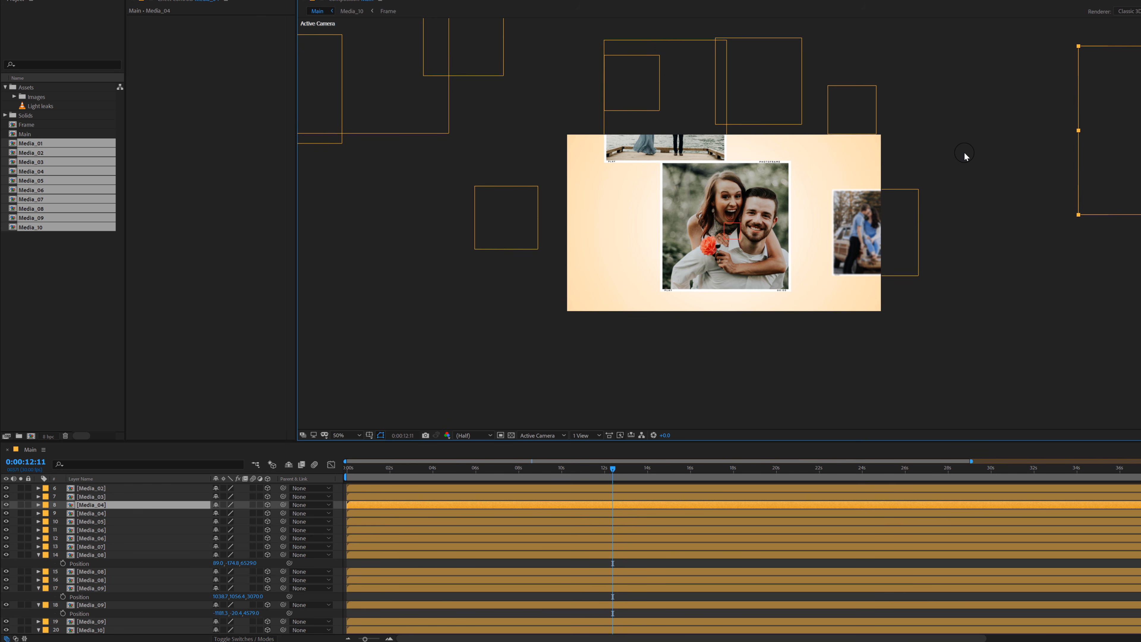
key("ctrl+d")
left_click_drag(1123, 168, 517, 358)
left_click_drag(614, 334, 607, 340)
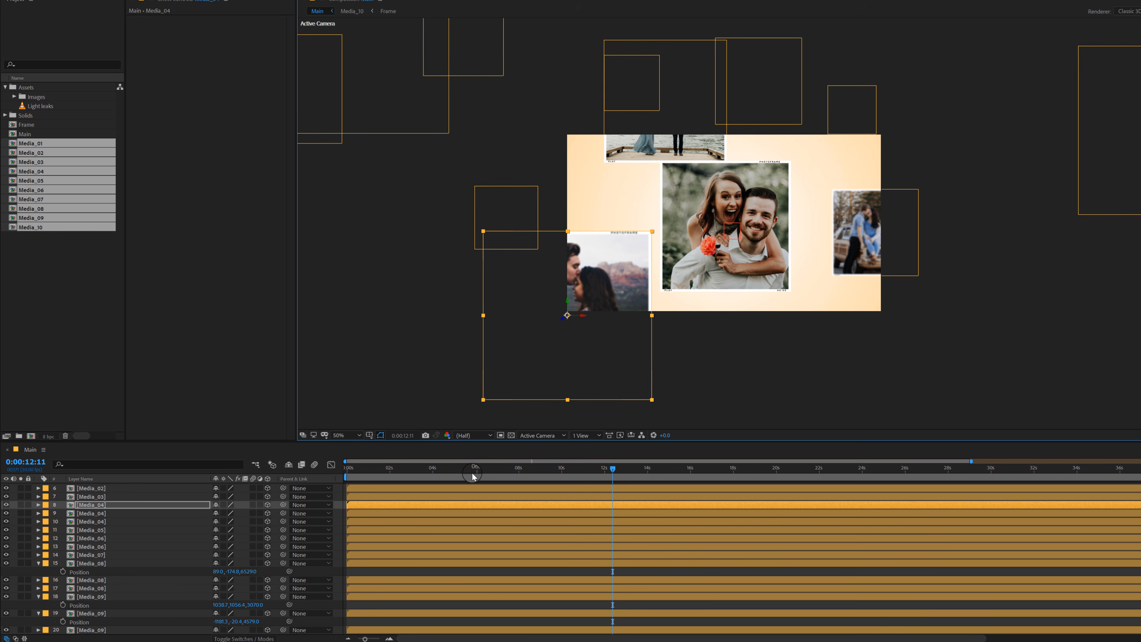
Step: At 0:00:16:00, duplicate the Media_10 photo right of the frame and place the copy over the frame's upper-right corner
left_click_drag(473, 477, 691, 471)
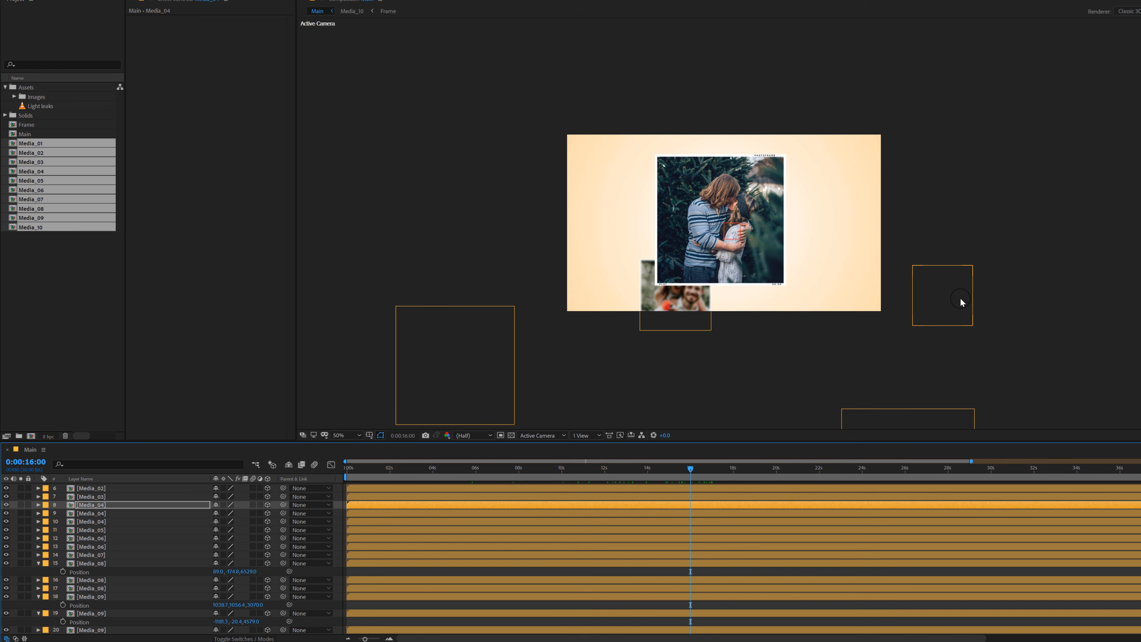
left_click(961, 302)
left_click_drag(927, 305, 866, 156)
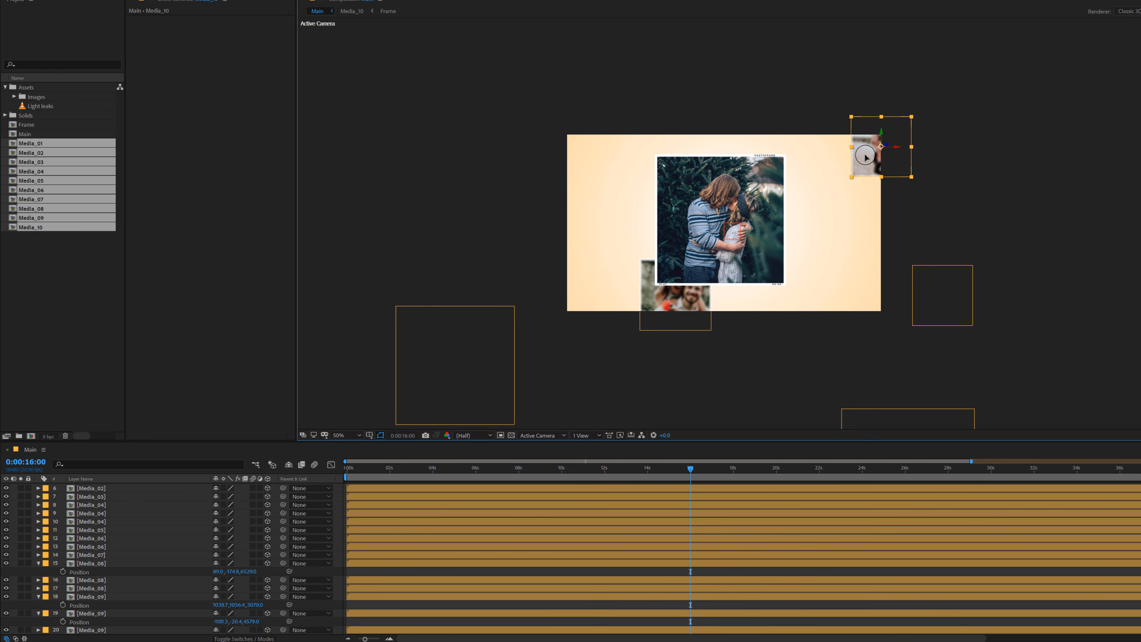
Step: Duplicate the Media_09 photo, place the copy over the frame's upper-left corner and bring it closer to the camera
left_click(490, 368)
key("ctrl+d")
left_click_drag(468, 385, 574, 177)
key("Return")
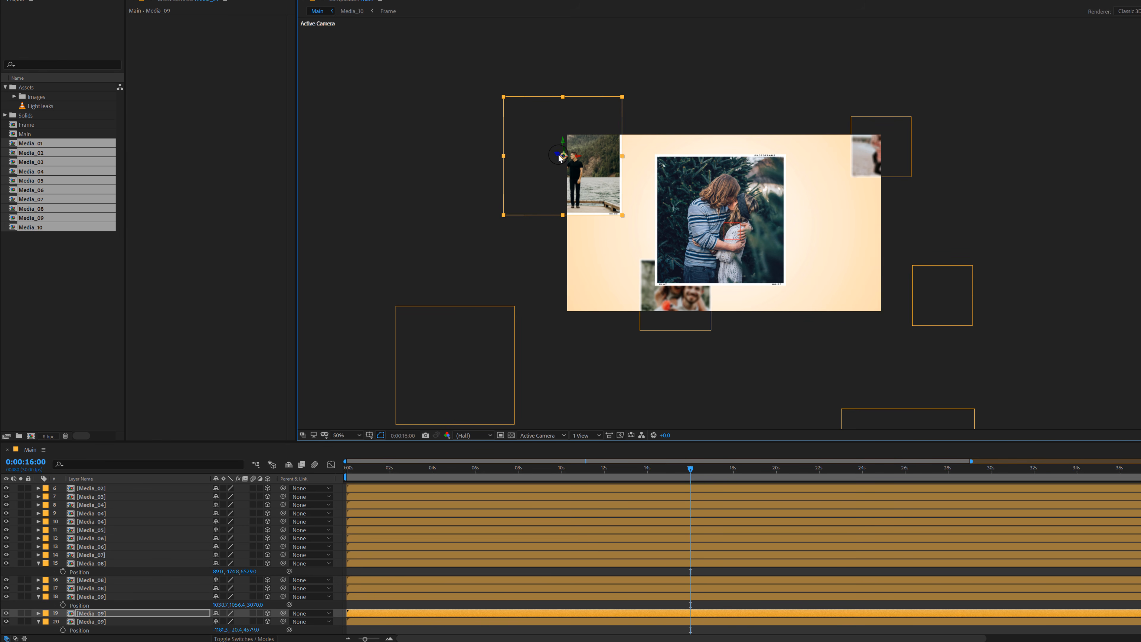
left_click_drag(525, 159, 567, 194)
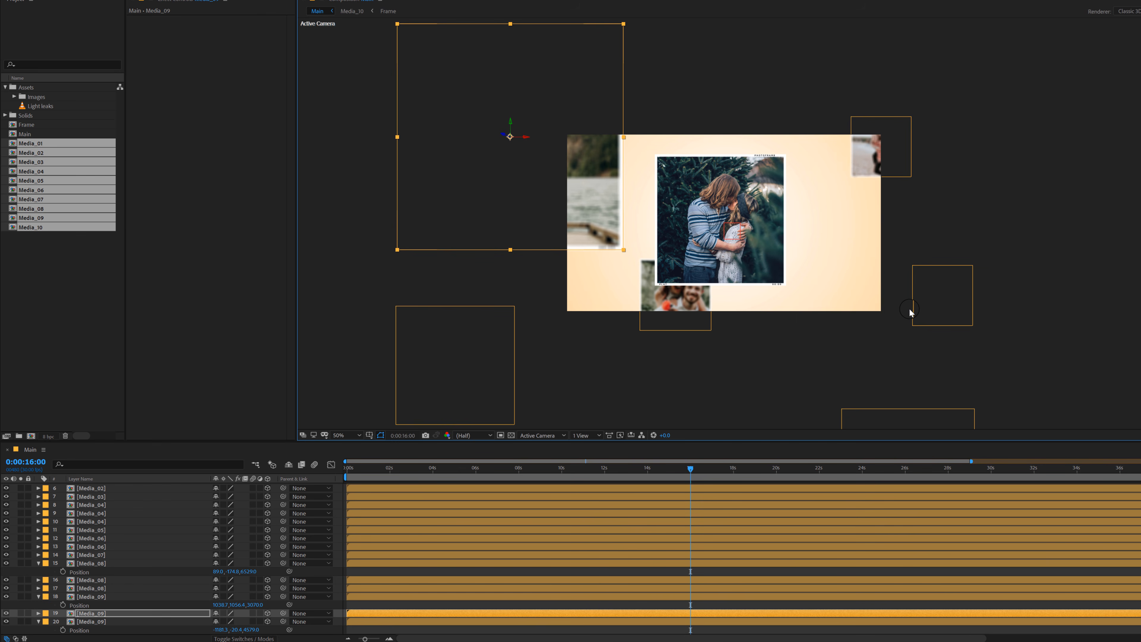
left_click(927, 312)
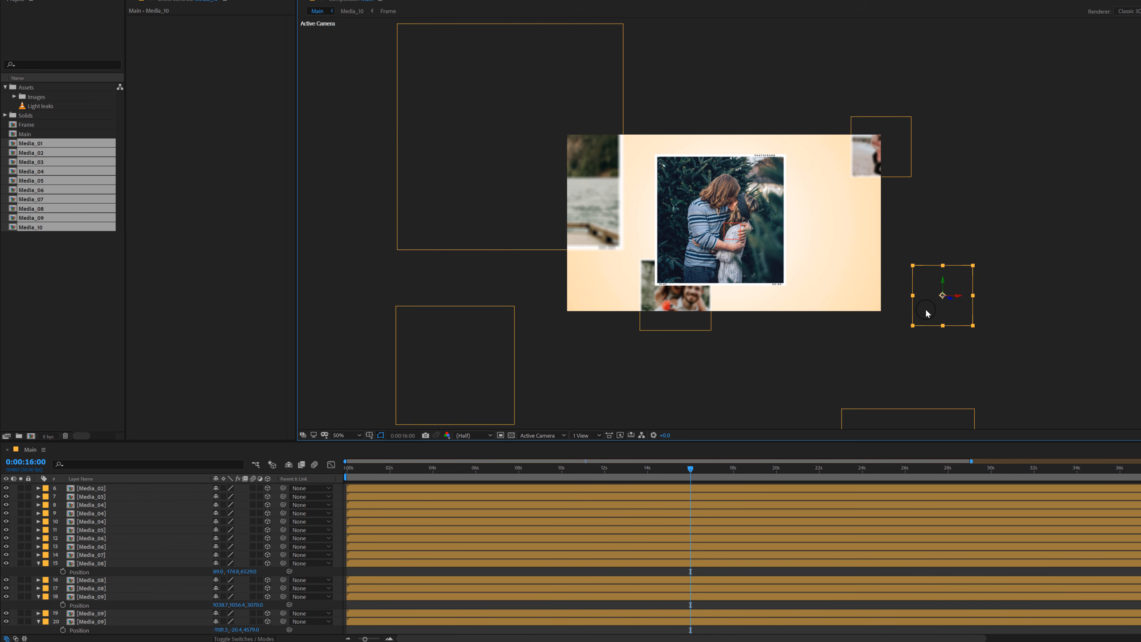
left_click_drag(926, 319, 900, 333)
key("ctrl+z")
Step: Duplicate the Media_06 photo below the frame and place the copy farther back in depth, behind the centred photo's lower-right corner
left_click(891, 427)
key("ctrl+d")
left_click_drag(881, 418, 851, 258)
left_click(180, 549)
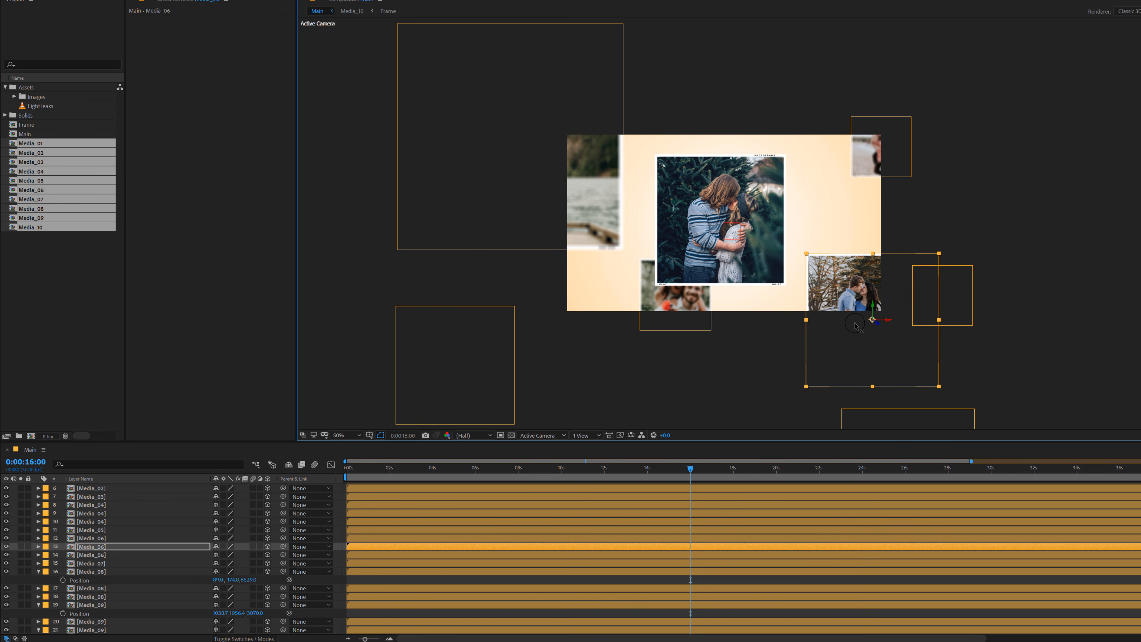
left_click_drag(855, 326, 215, 434)
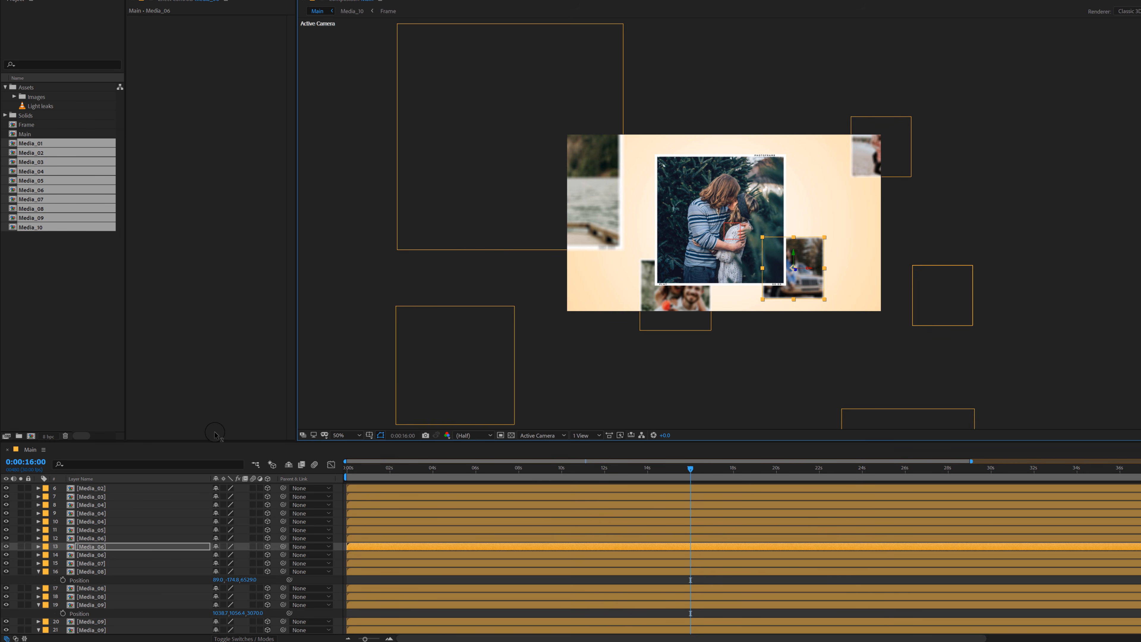
mouse_move(814, 290)
left_mouse_down()
mouse_move(822, 265)
mouse_move(821, 302)
left_mouse_up()
left_click(423, 582)
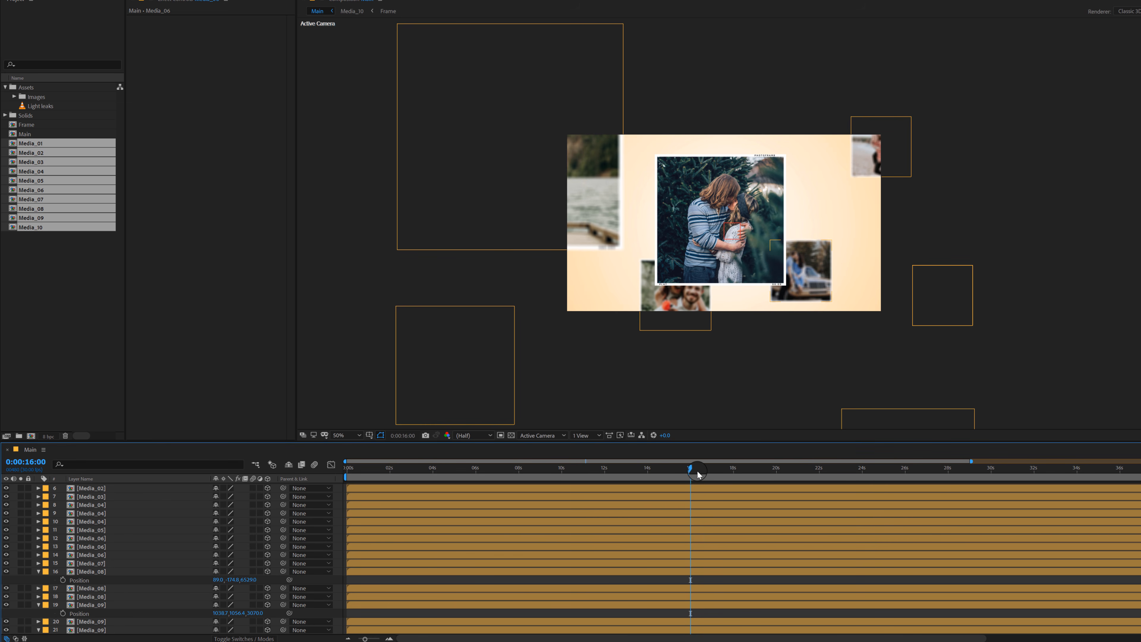
Step: At 0:00:05:00, reveal the keyframes of all layers and enable motion blur for every layer and for the composition
left_click_drag(698, 472, 454, 537)
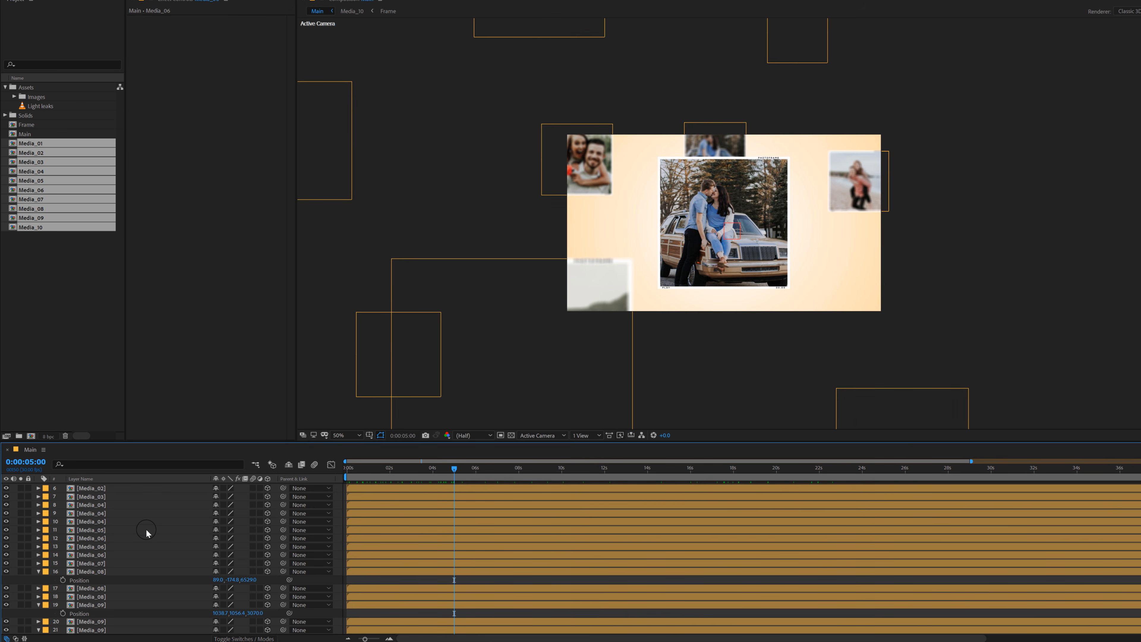
key("ctrl+a")
key("u")
scroll(225, 516, "up", 3)
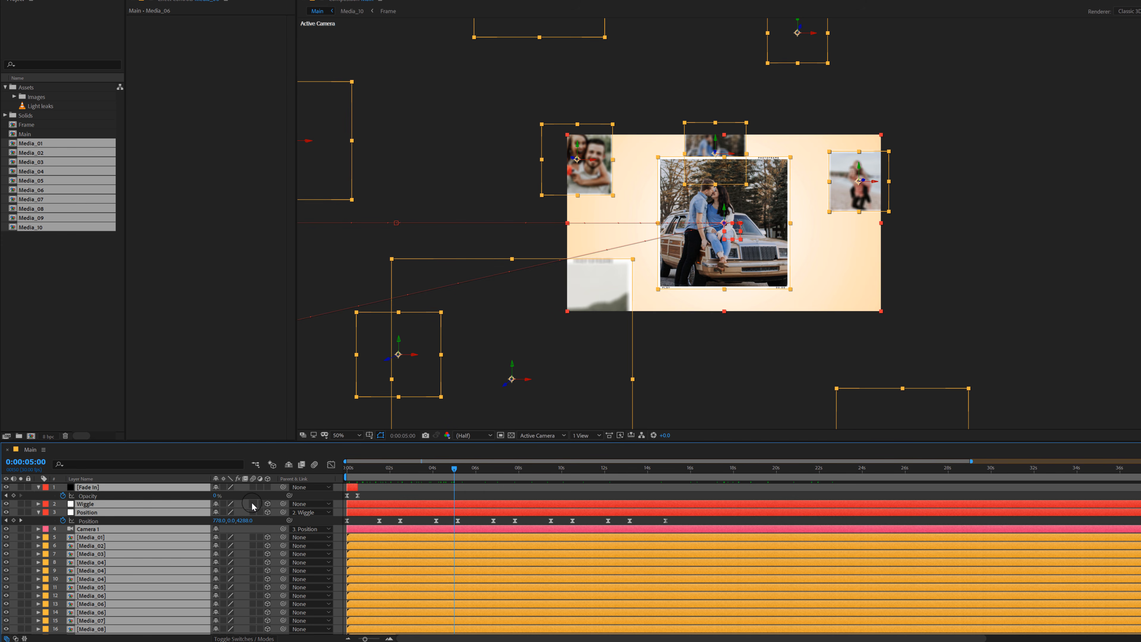
left_click(253, 504)
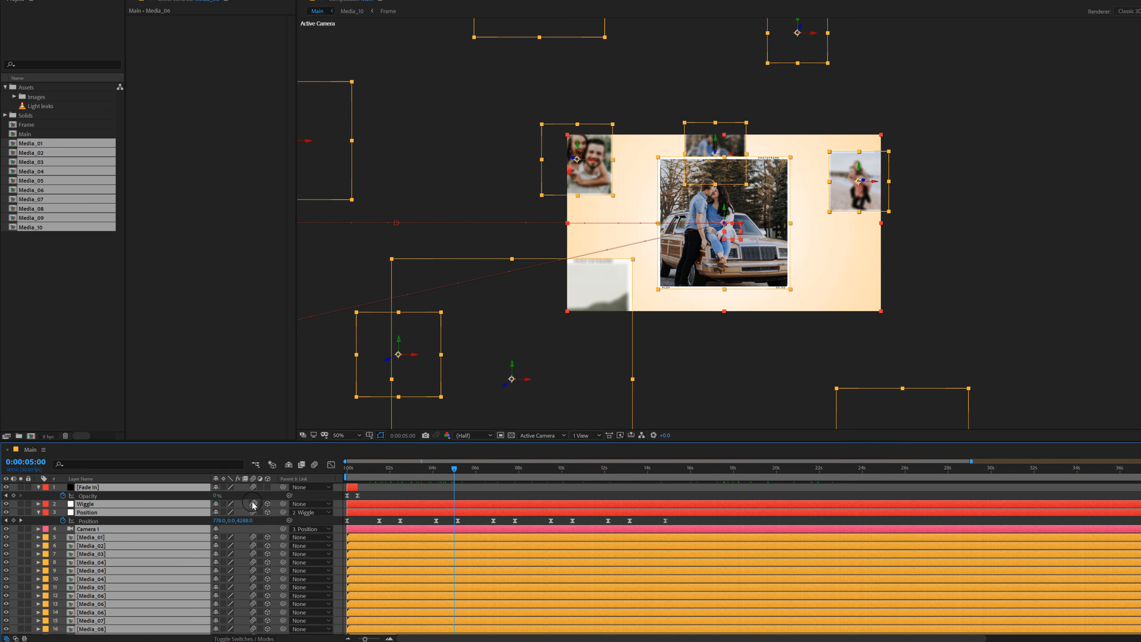
left_click(315, 465)
Step: Preview the gallery animation from 0:00:00:00 at 100% zoom and full resolution to check the motion blur
scroll(643, 330, "up", 1)
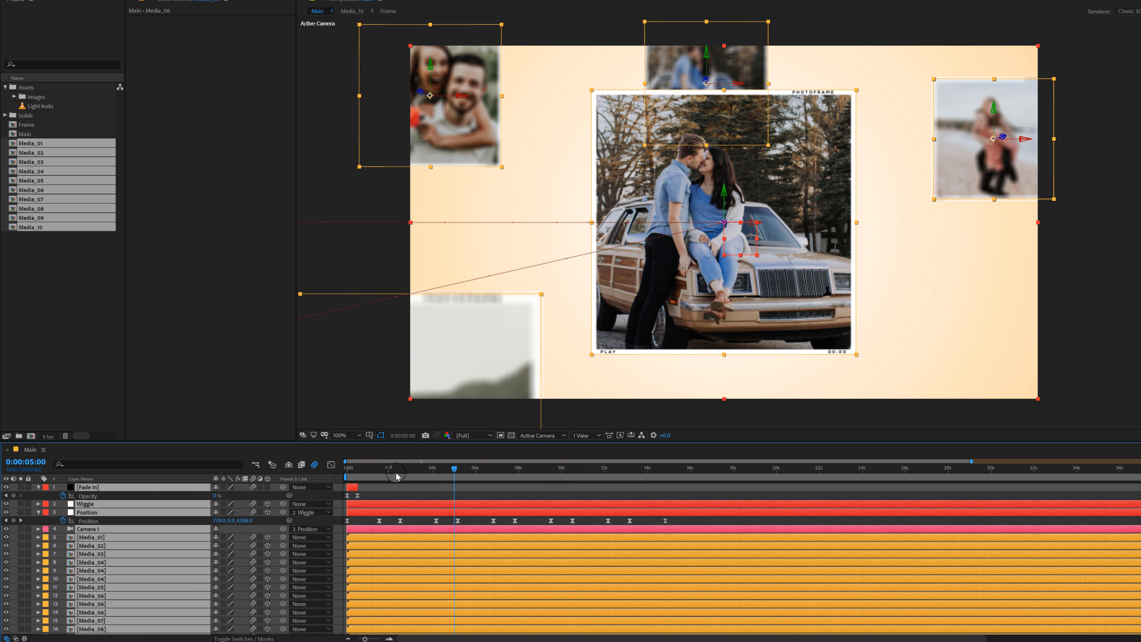
left_click_drag(367, 473, 317, 481)
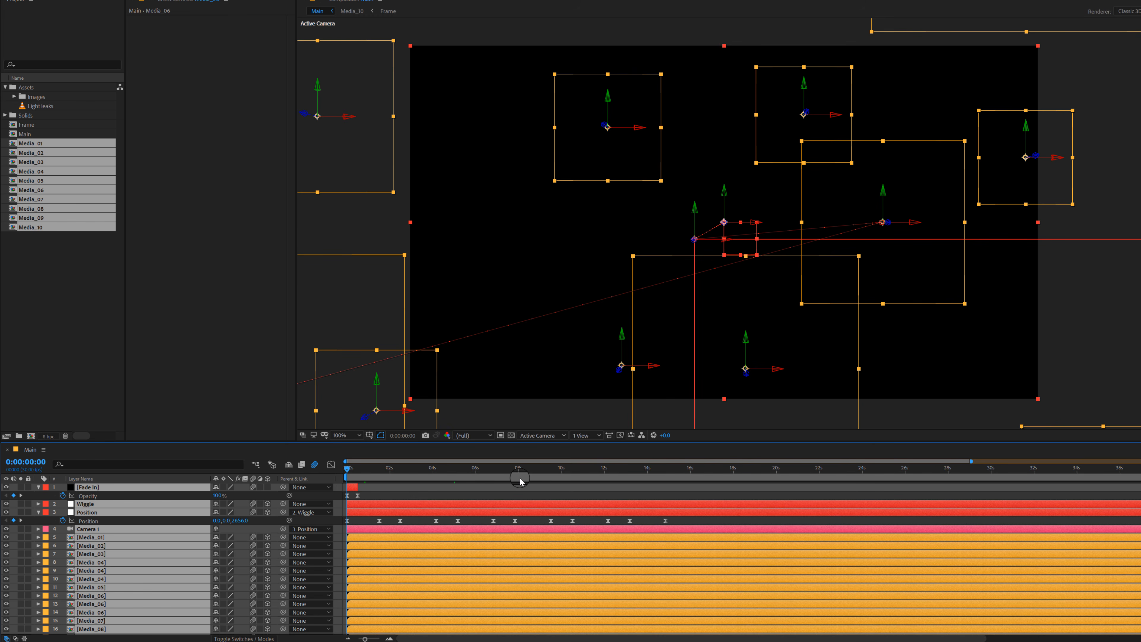
key("space")
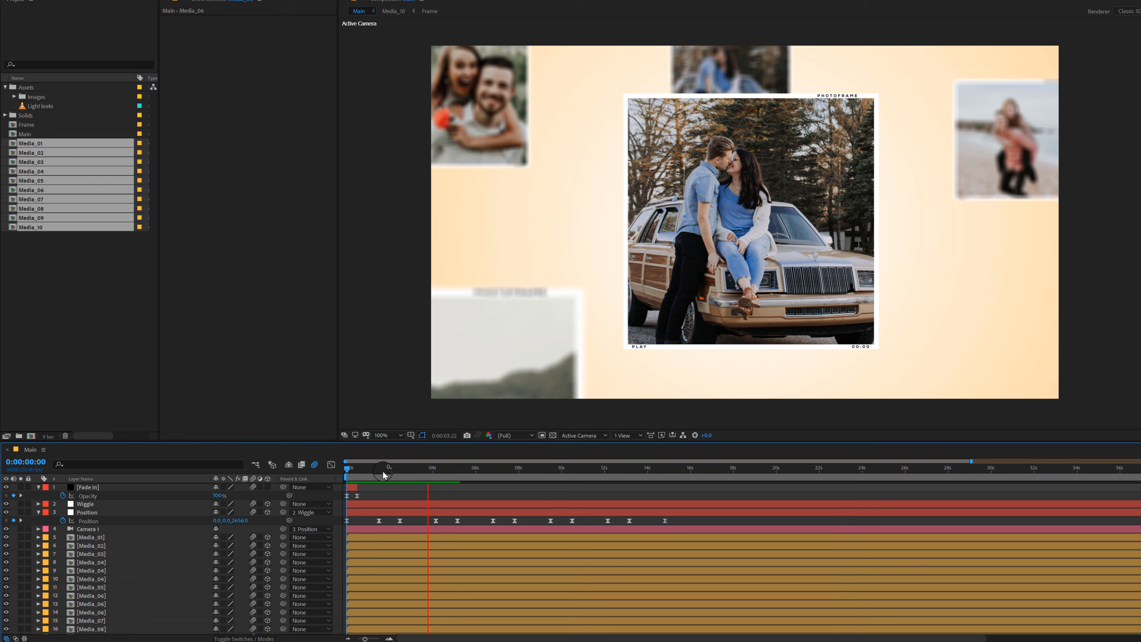
left_click(355, 470)
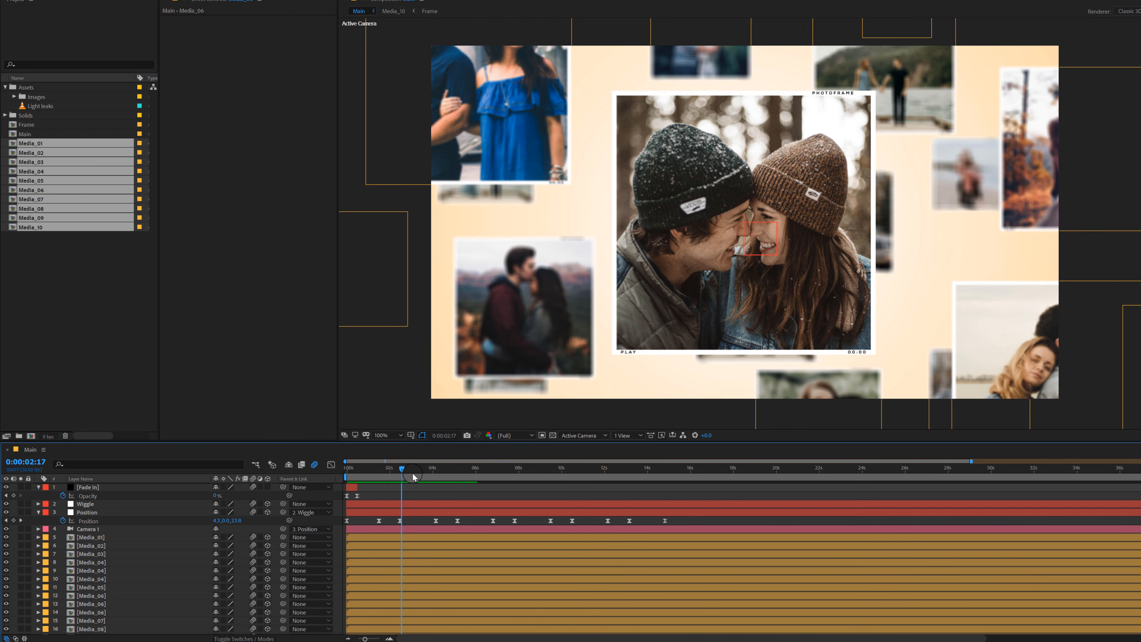
left_click(423, 472)
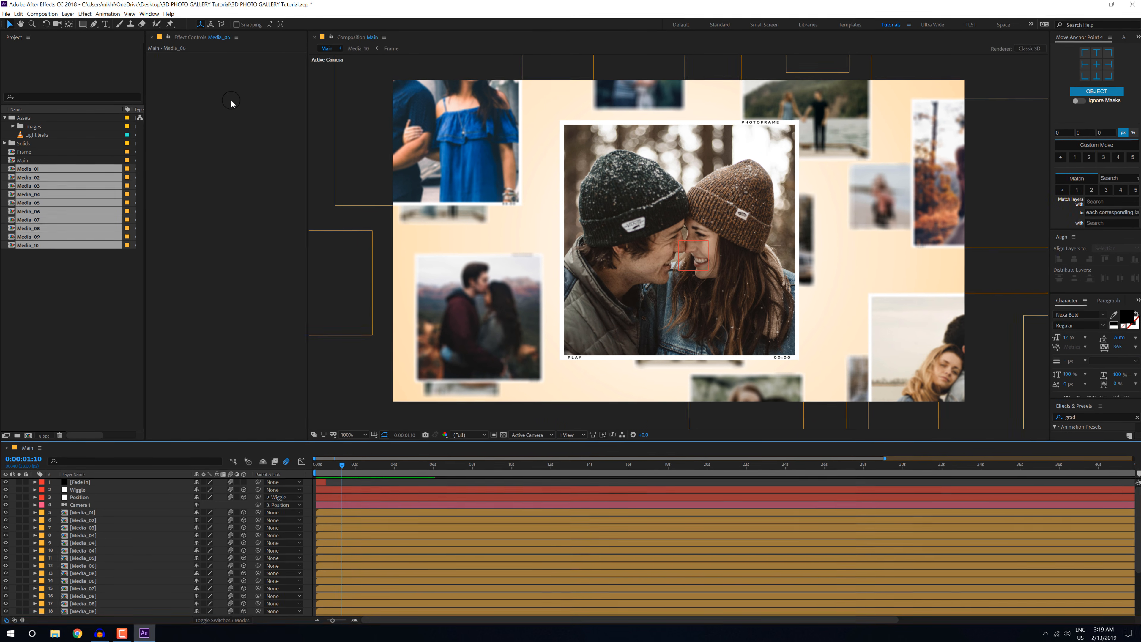
Step: Add an adjustment layer above all other layers in the Main composition and name it CC
left_click(66, 17)
mouse_move(83, 24)
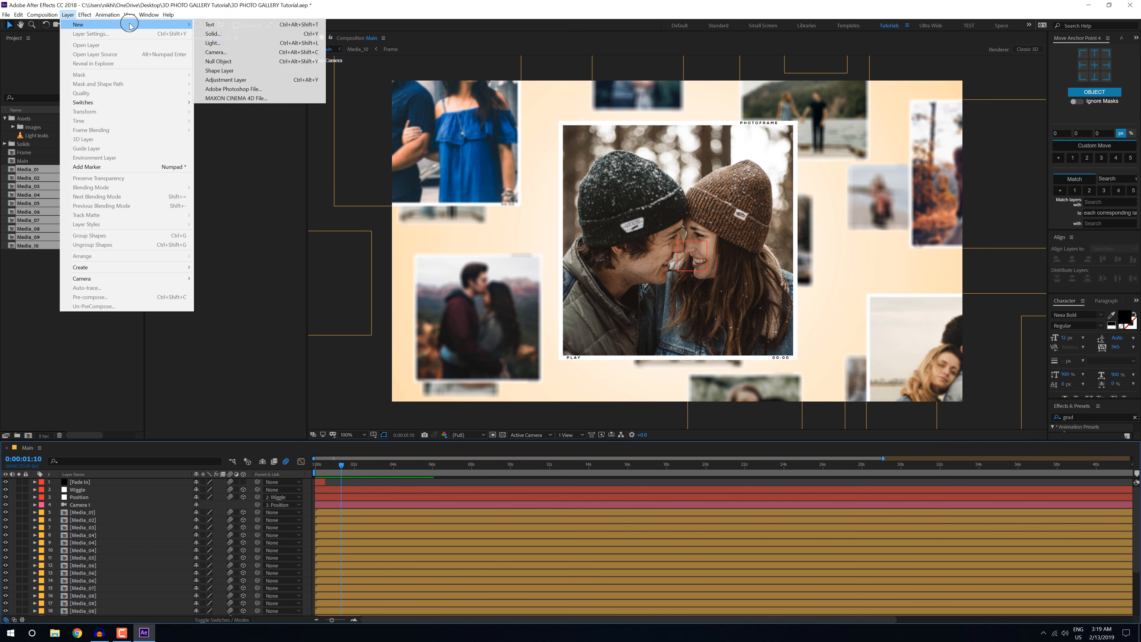
left_click(223, 79)
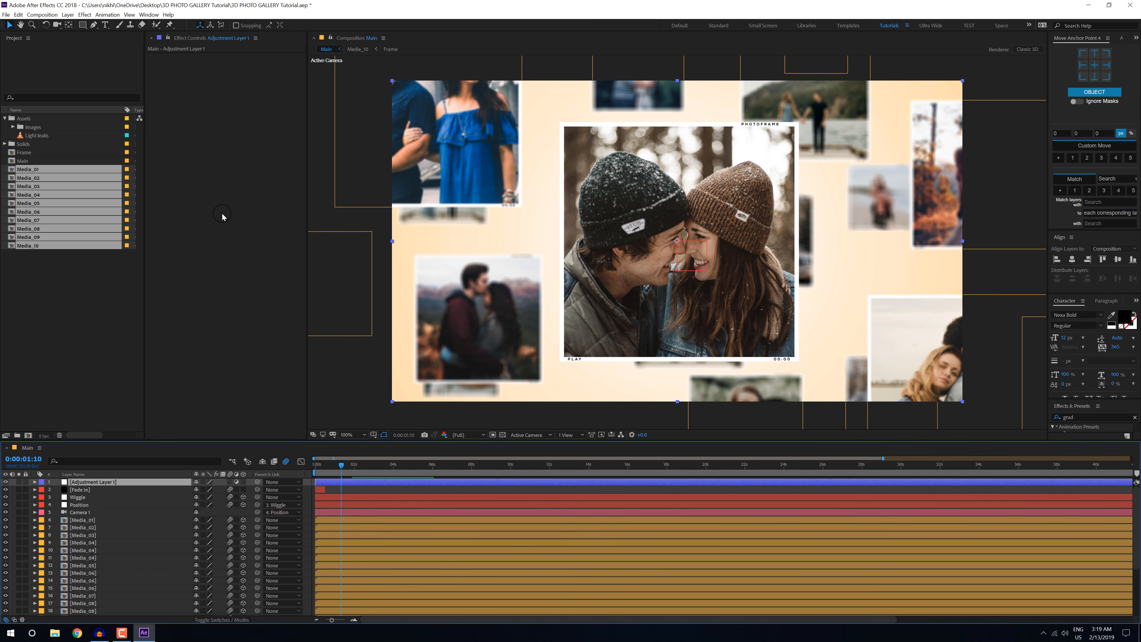
key("Return")
type("CC")
key("Return")
Step: Apply the CC Toner effect to the CC adjustment layer and clear the "grad" search from the effects list
key("ctrl+space")
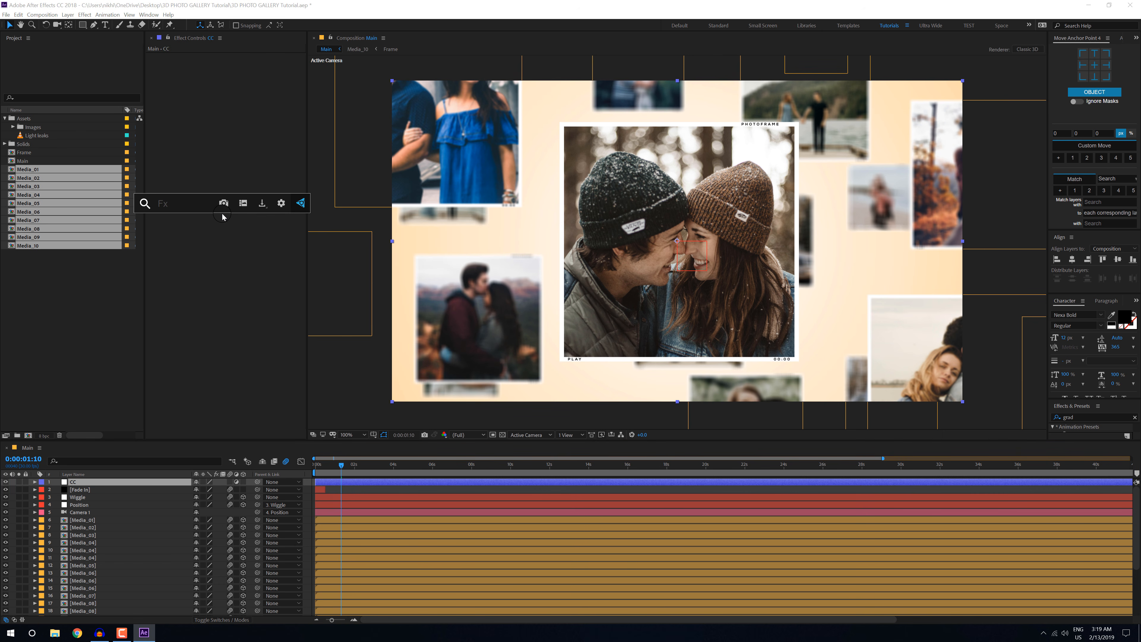
type("ton")
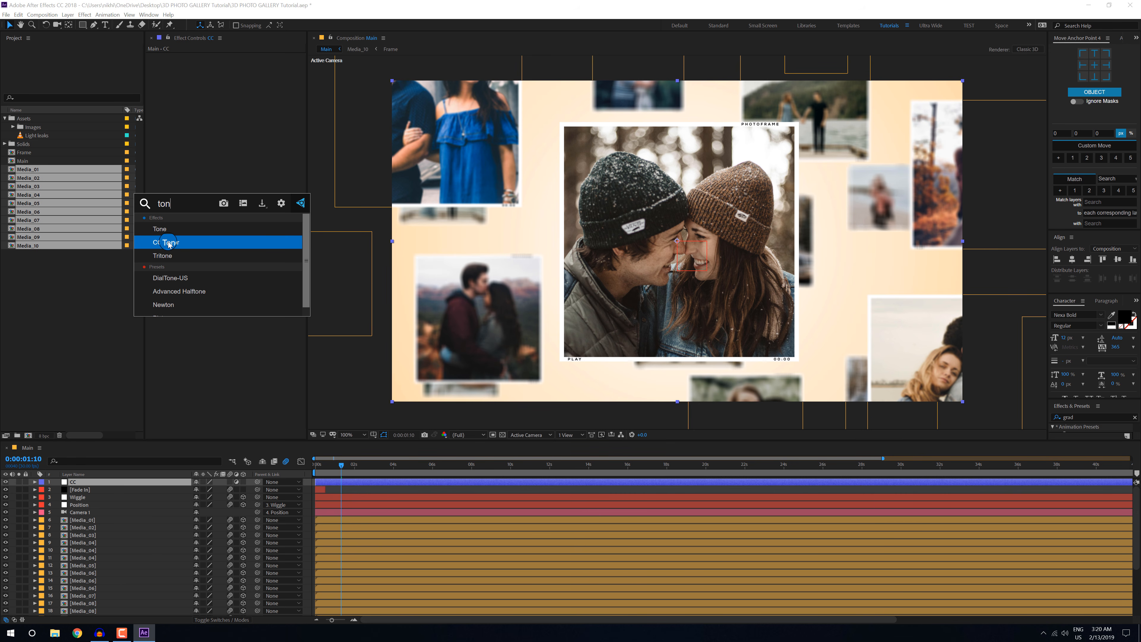
left_click(168, 243)
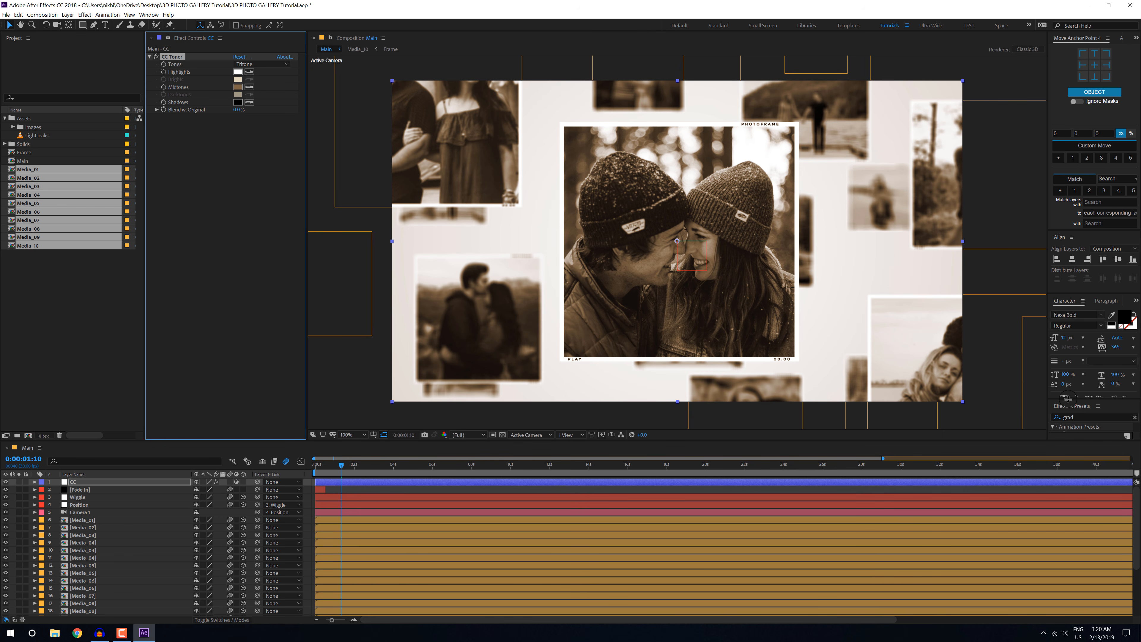
left_click_drag(1070, 352, 1059, 301)
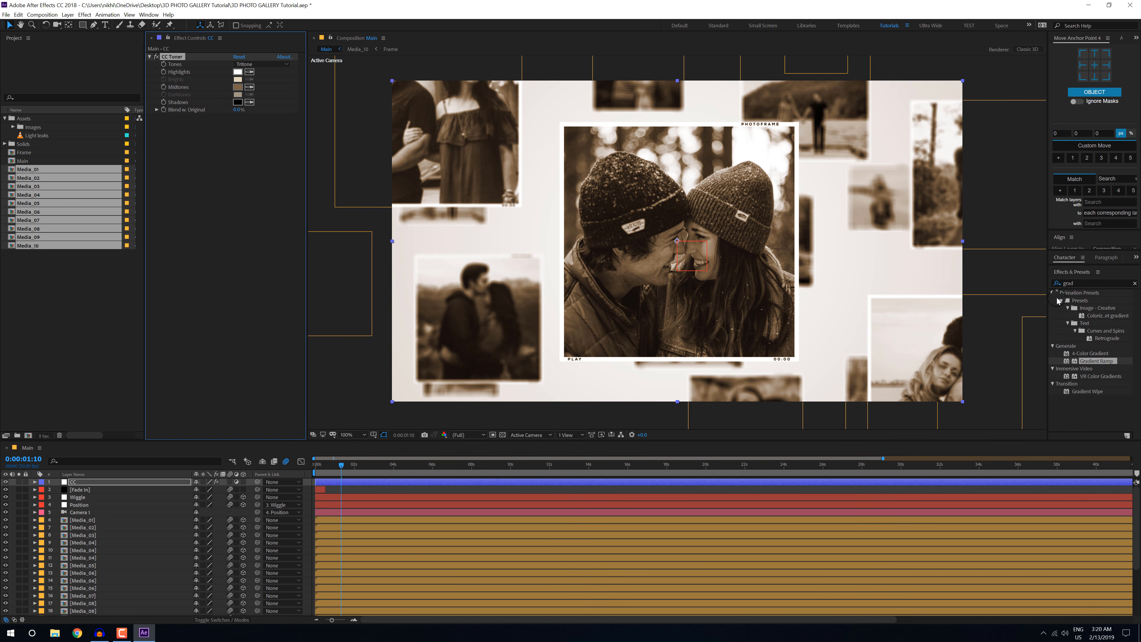
left_click(1135, 283)
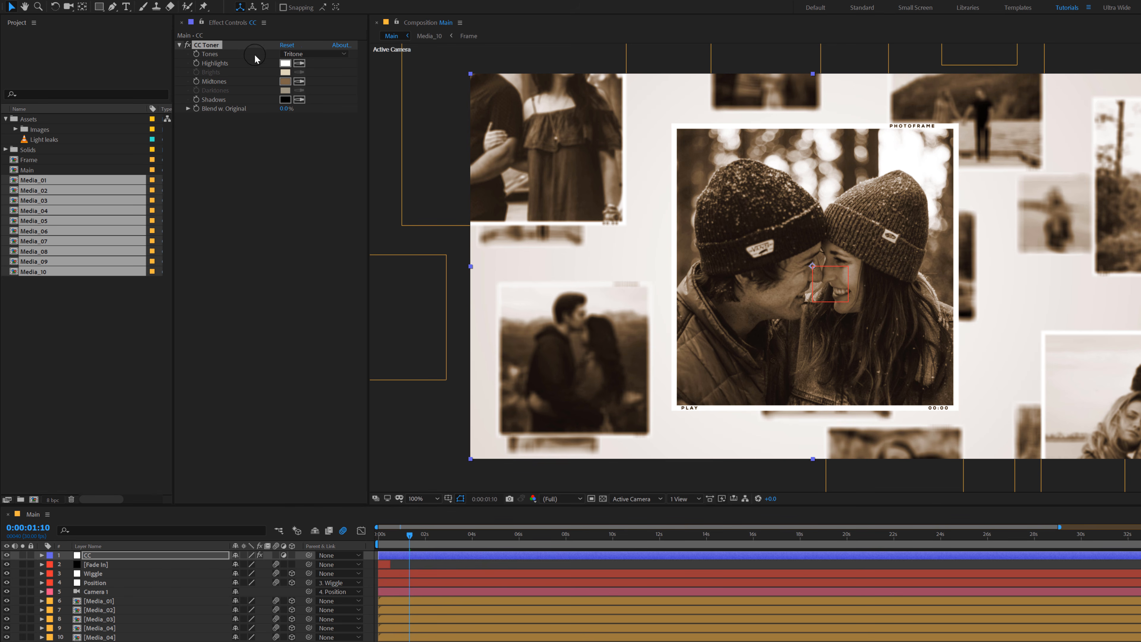
Step: Set the CC Toner highlights colour to light pink FFD4D4
left_click(285, 63)
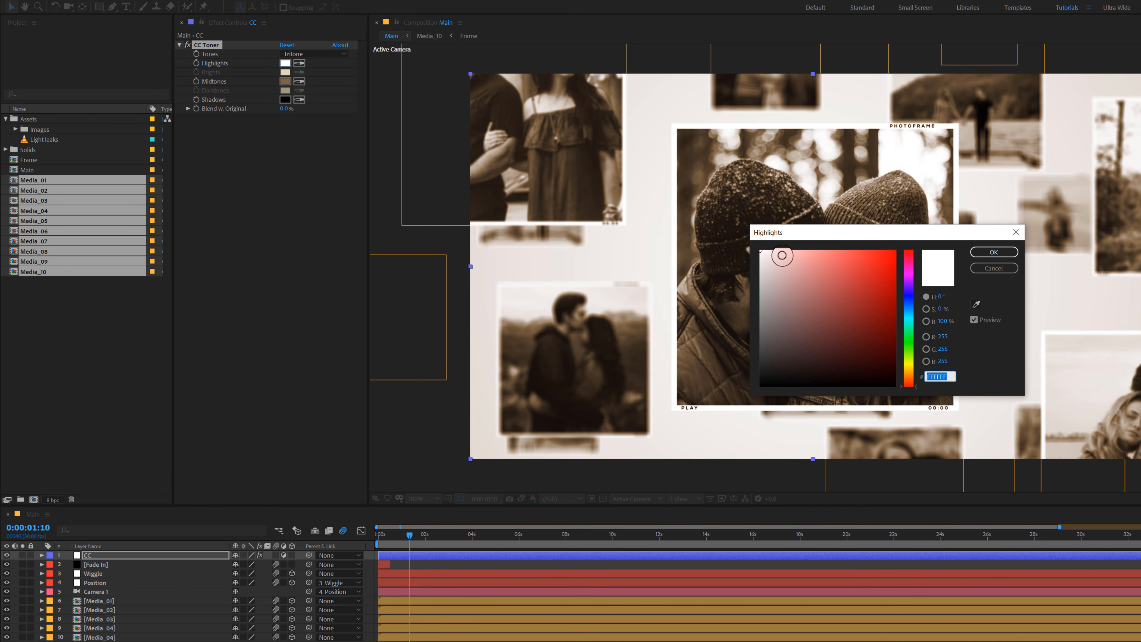
left_click(786, 254)
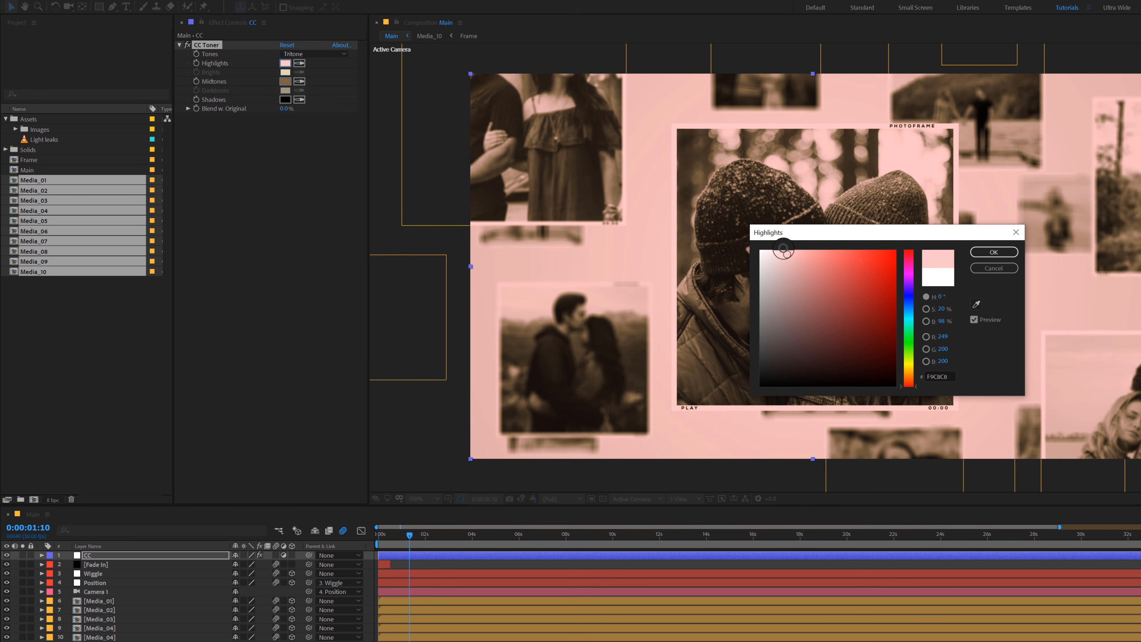
left_click_drag(784, 248, 781, 247)
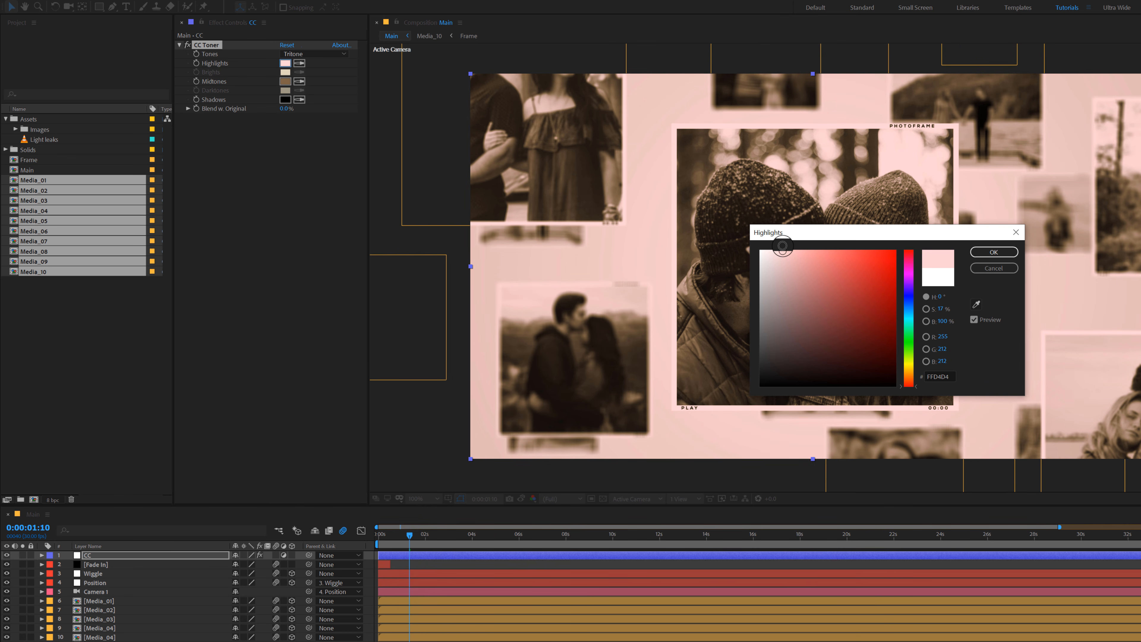
left_click(993, 252)
Step: Set the CC Toner midtones colour to warm orange-brown B4814B
left_click(284, 80)
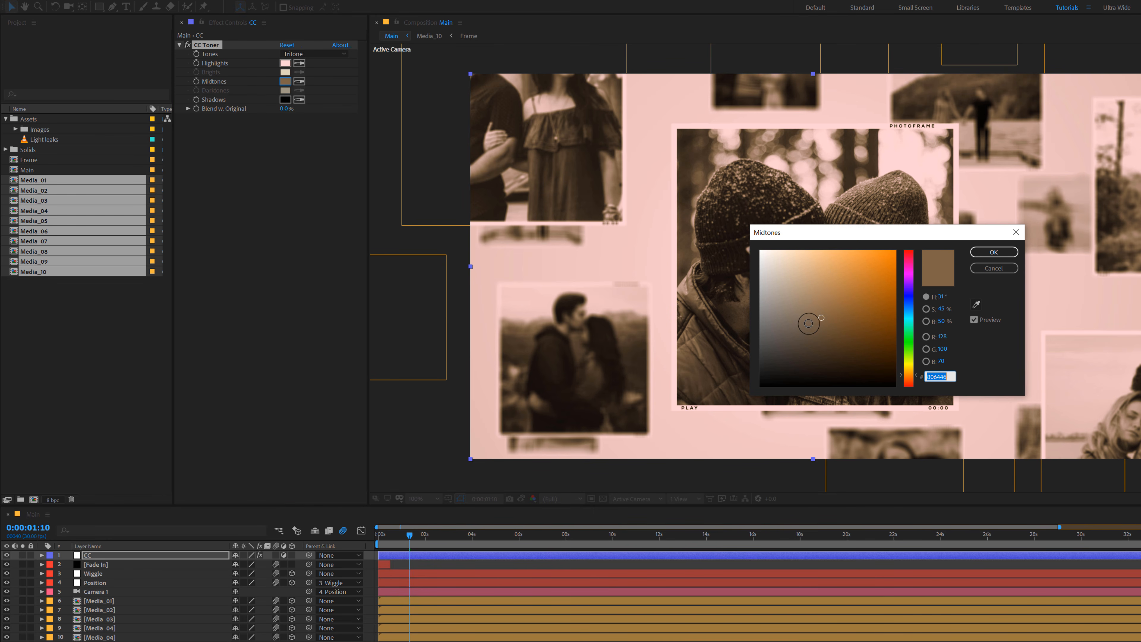
left_click_drag(809, 325, 839, 289)
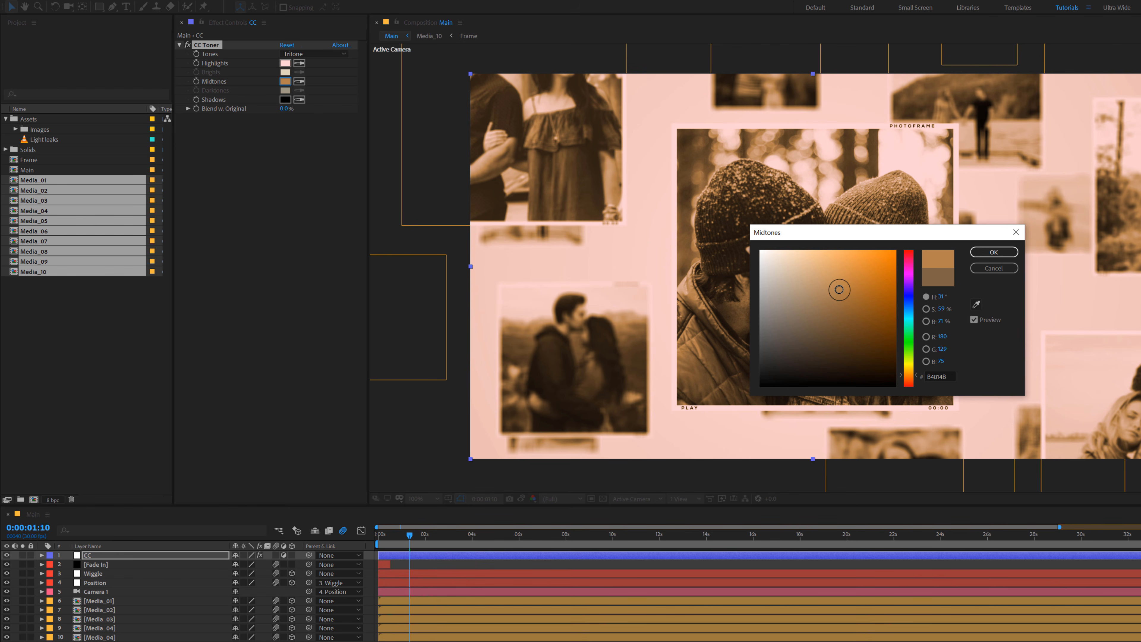
left_click(989, 252)
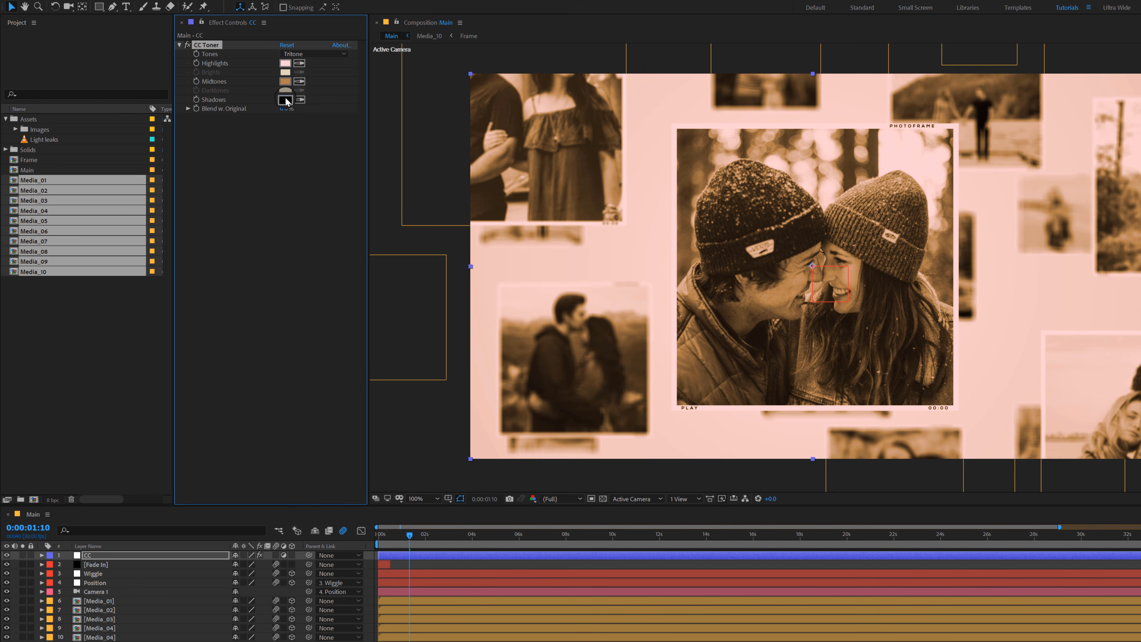
Step: Set the CC Toner shadows colour to a dark blue-purple
left_click(285, 100)
left_click(912, 305)
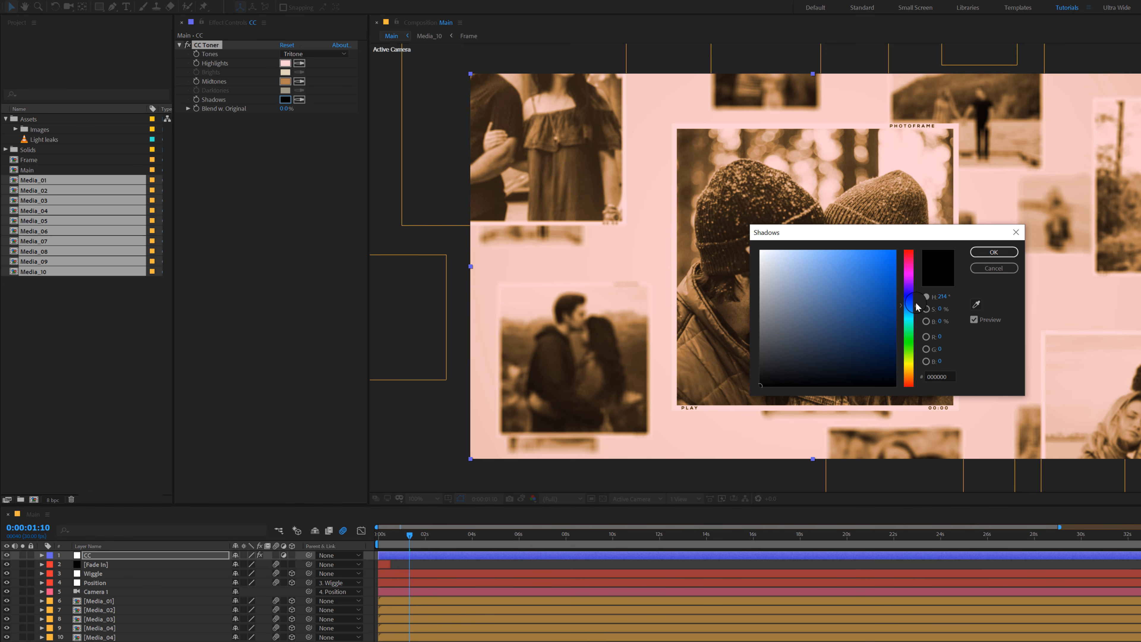
left_click_drag(917, 306, 917, 301)
left_click_drag(802, 367, 870, 354)
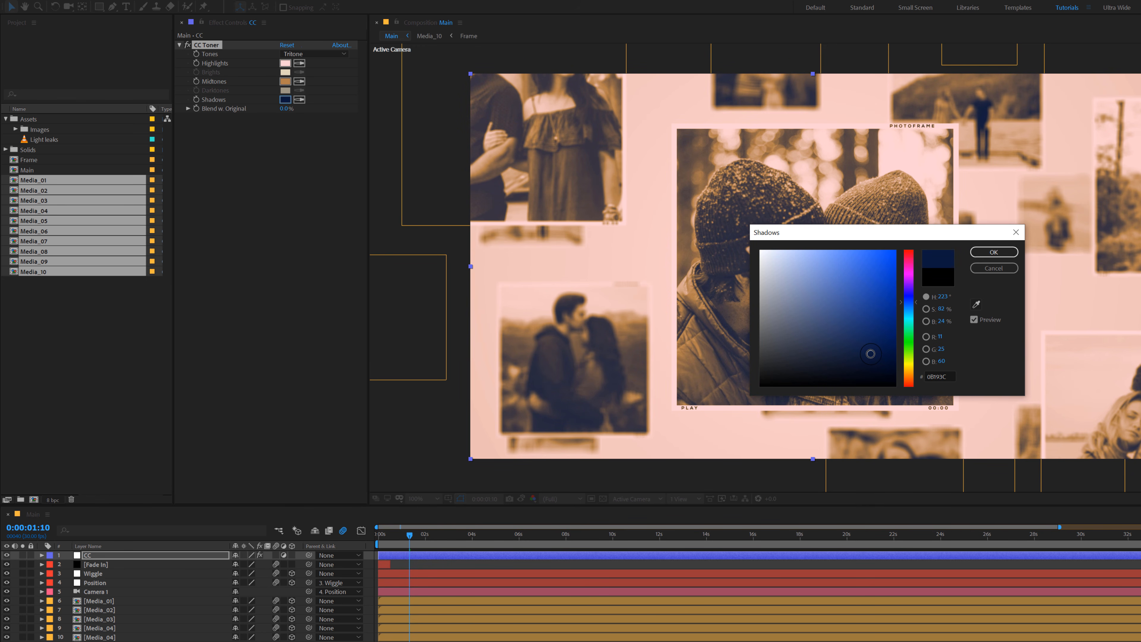
left_click(912, 291)
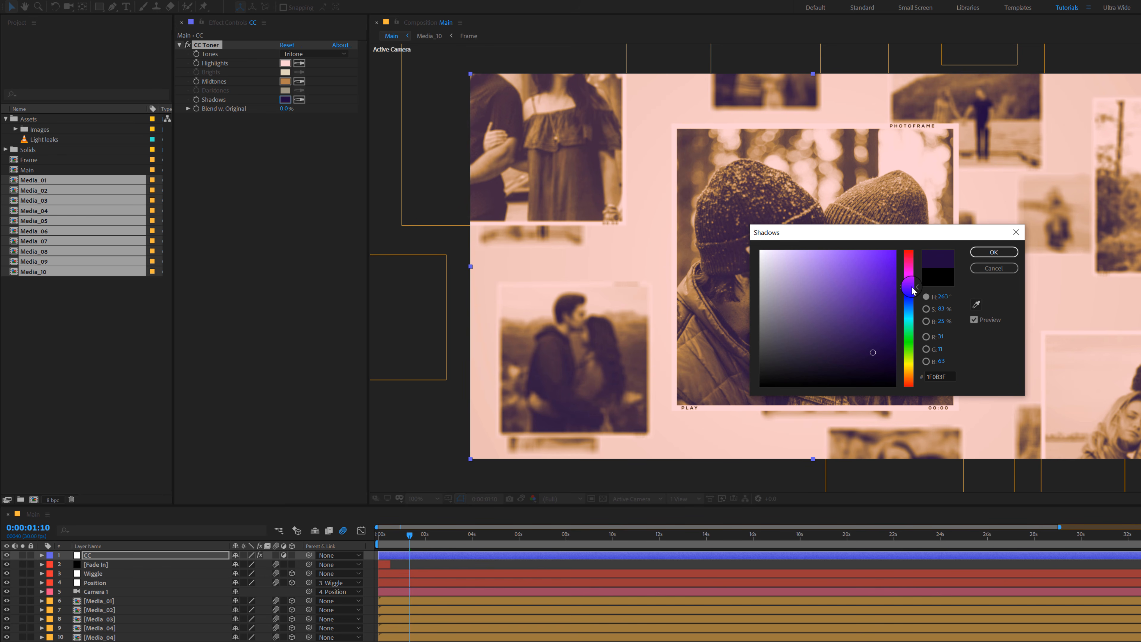
left_click(998, 252)
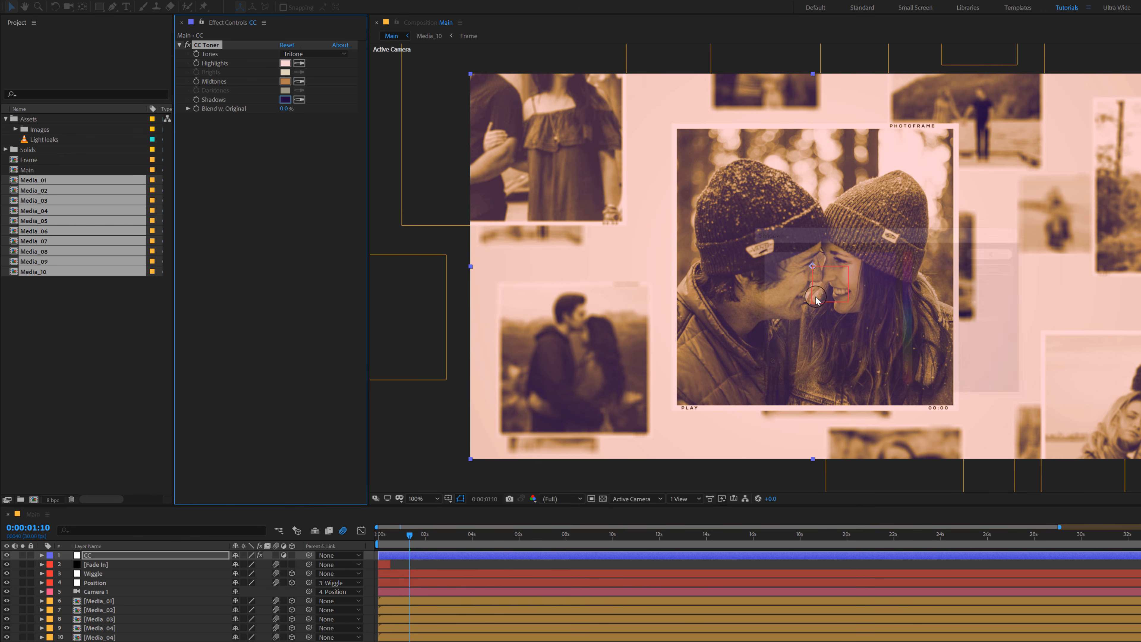
Step: Set CC Toner's Blend w. Original to 70% and compare the image with the effect off and on
left_click(286, 110)
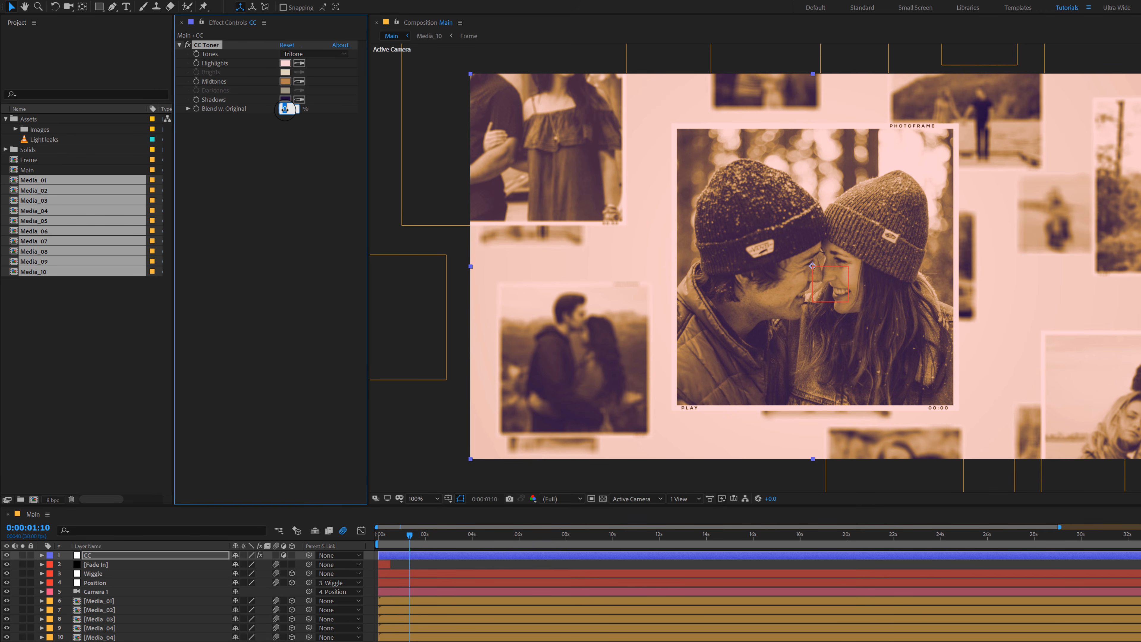
type("70")
key("Return")
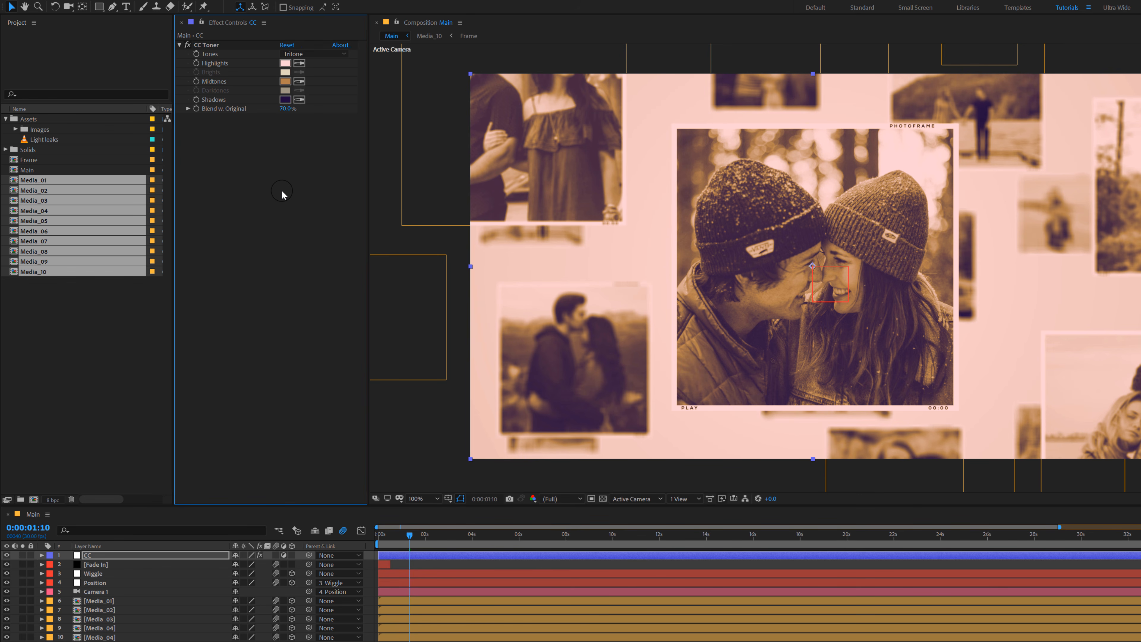
left_click(187, 45)
left_click(187, 45)
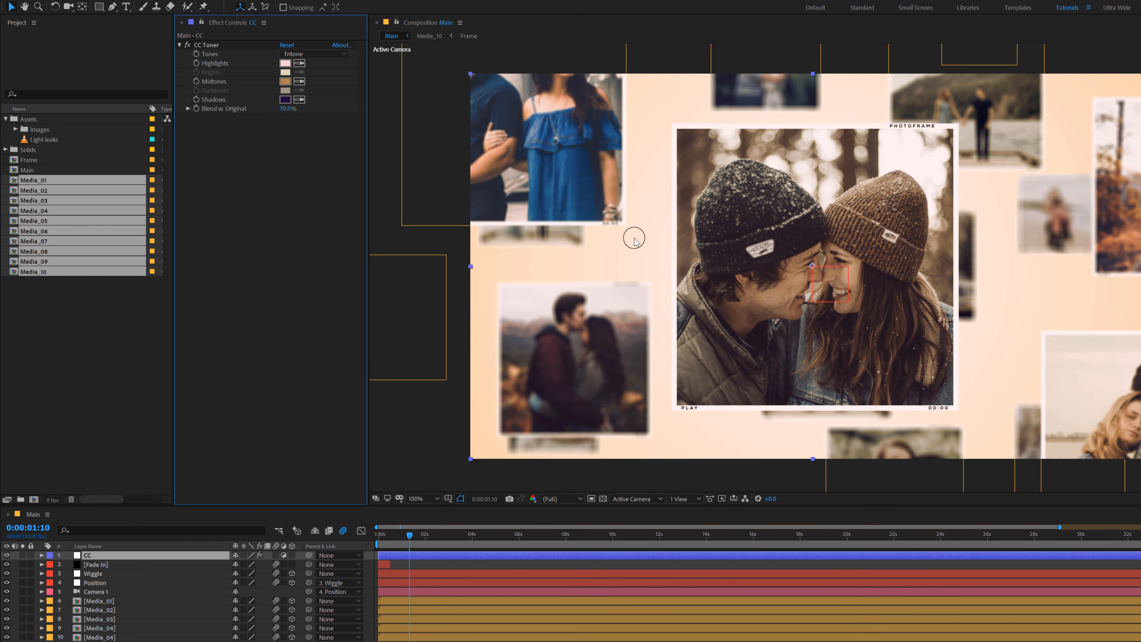
Step: Search the effects for "curv" and apply Curves to the CC adjustment layer
key("ctrl+space")
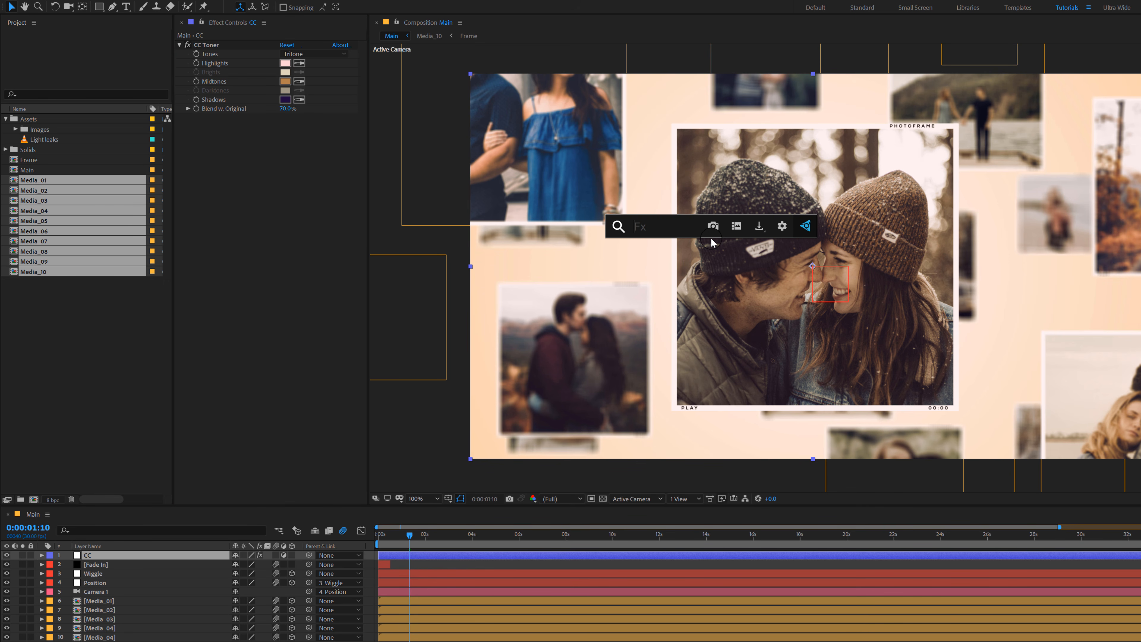
type("curb")
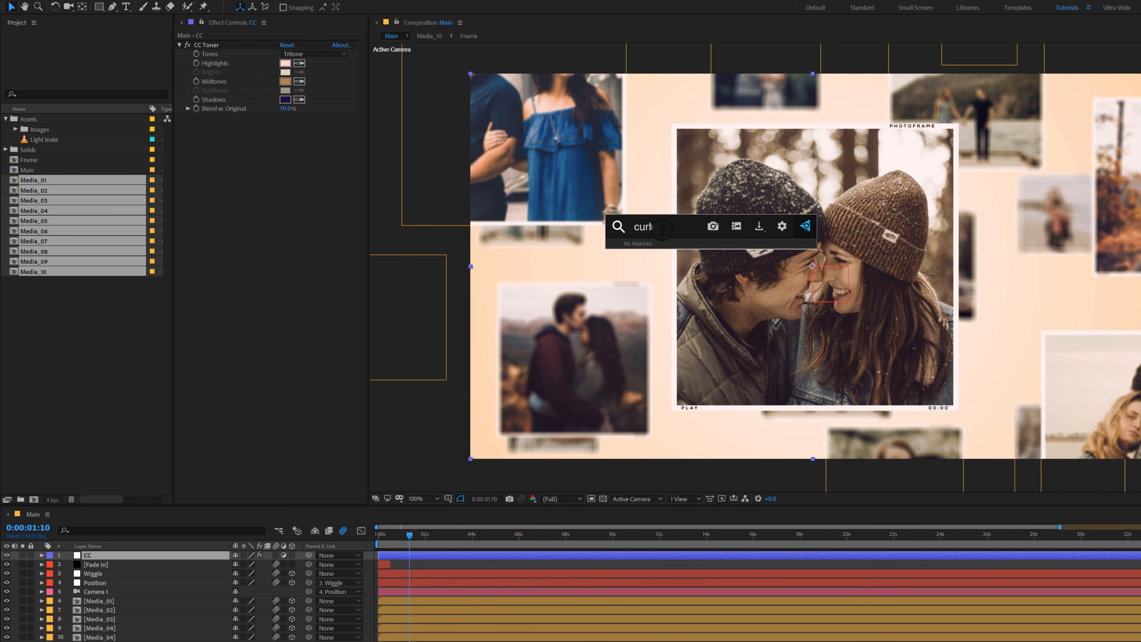
key("BackSpace")
type("v")
left_click(641, 256)
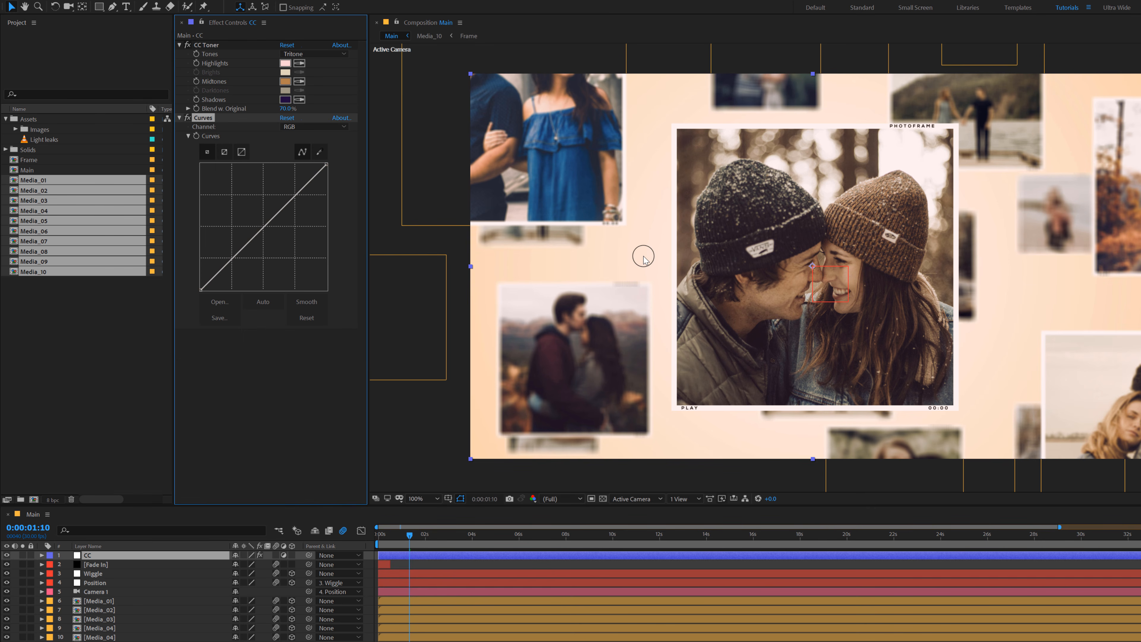
Step: Shape the CC layer's RGB curve into a gentle S and raise the Red curve slightly at its midpoint
left_click(230, 261)
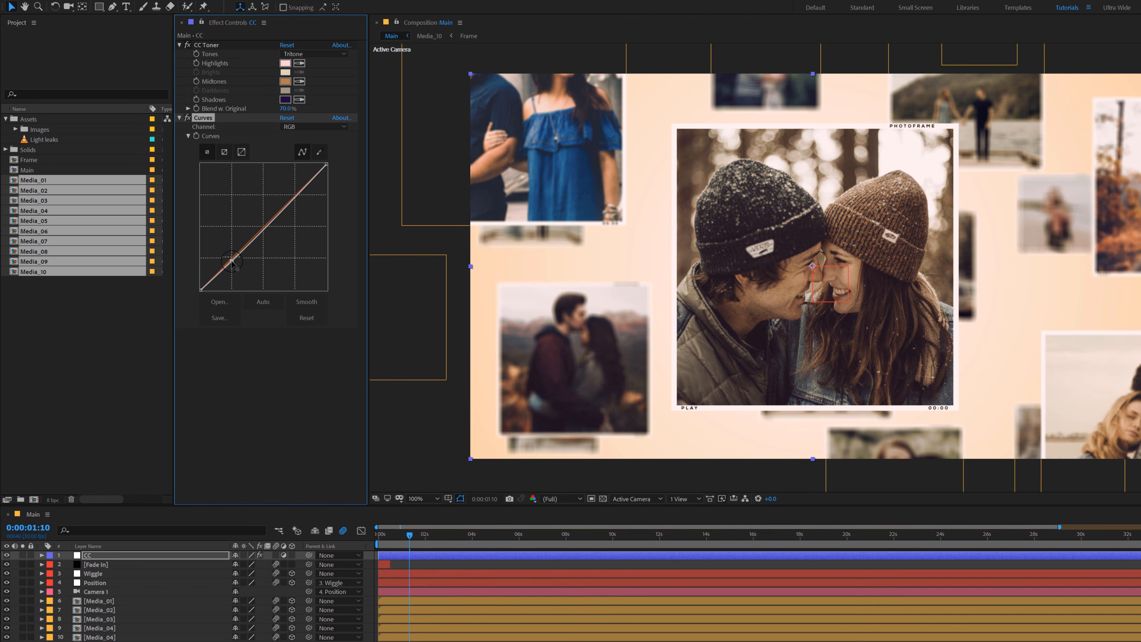
left_click_drag(294, 199, 291, 198)
left_click_drag(232, 261, 232, 263)
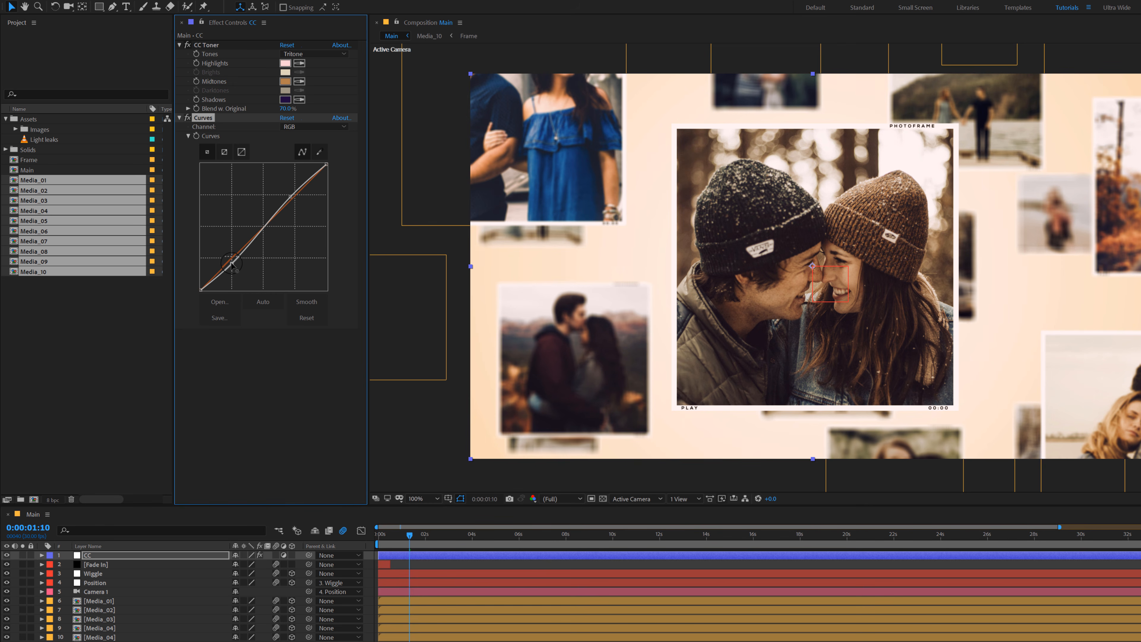
left_click(294, 127)
left_click(297, 137)
left_click_drag(262, 228, 263, 229)
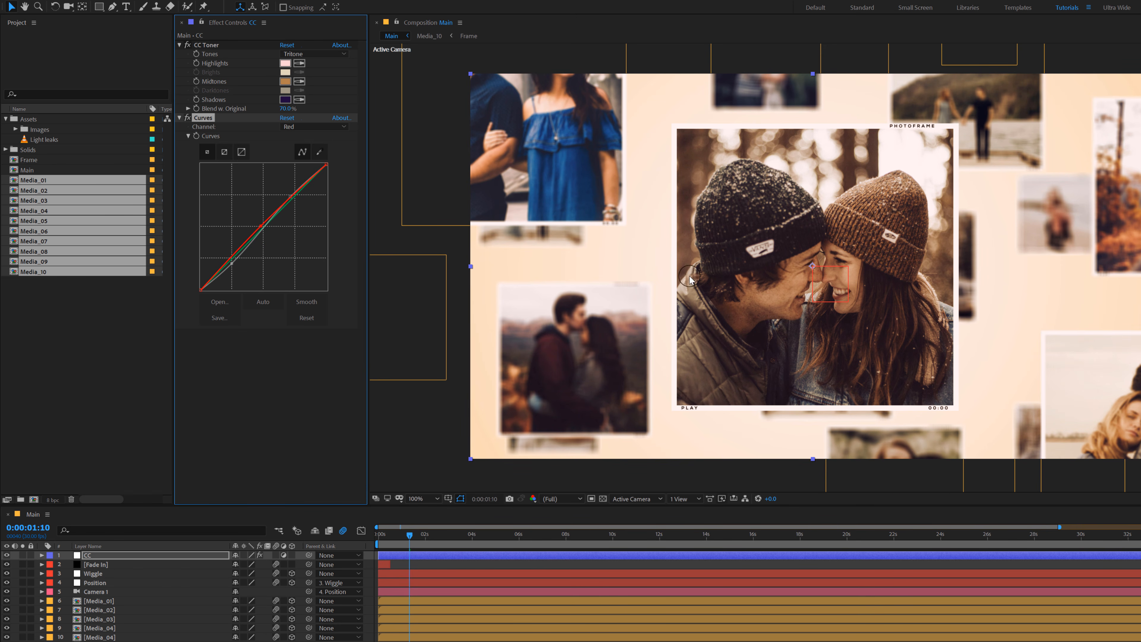
Step: Apply the Sharpen effect to the CC layer and set its Sharpen Amount to 25
left_click(127, 556)
key("ctrl+space")
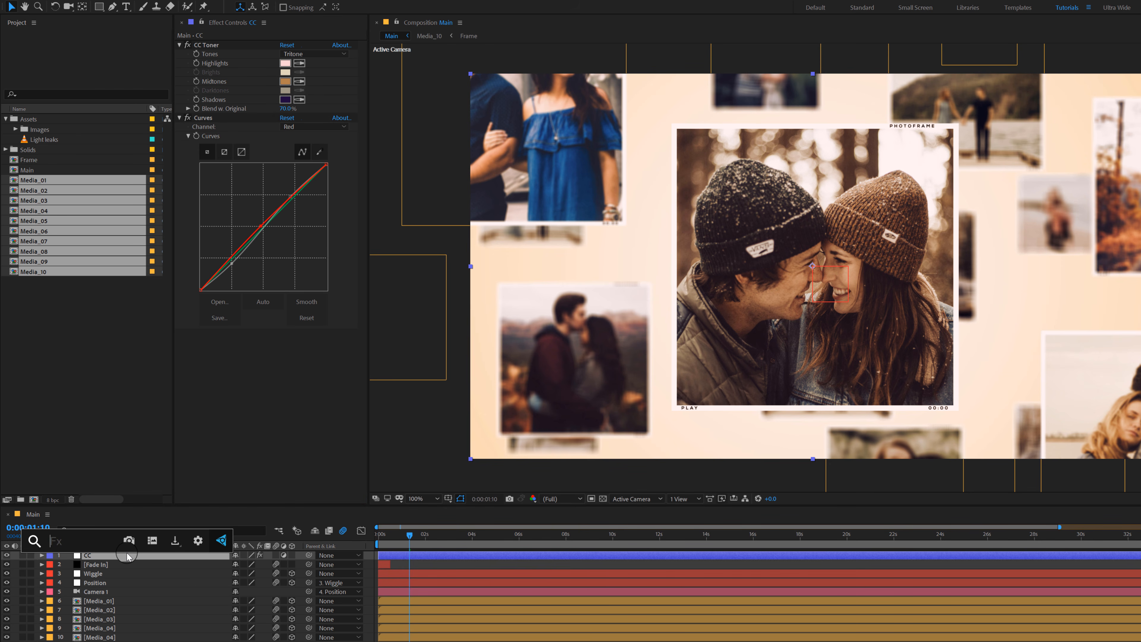
type("sharp")
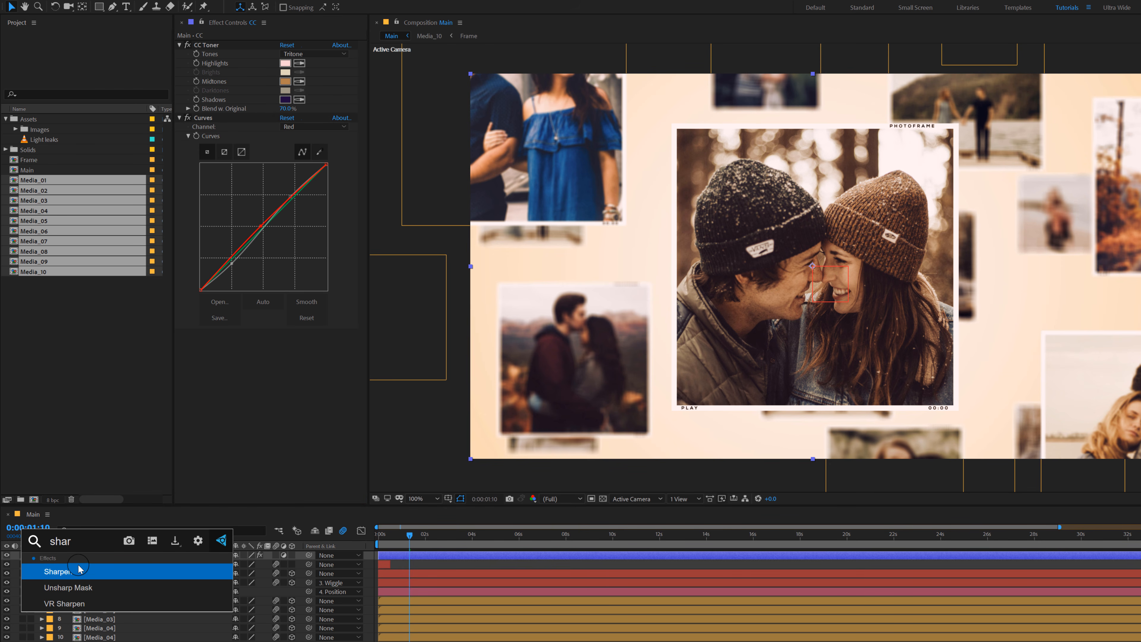
key("Return")
left_click(281, 344)
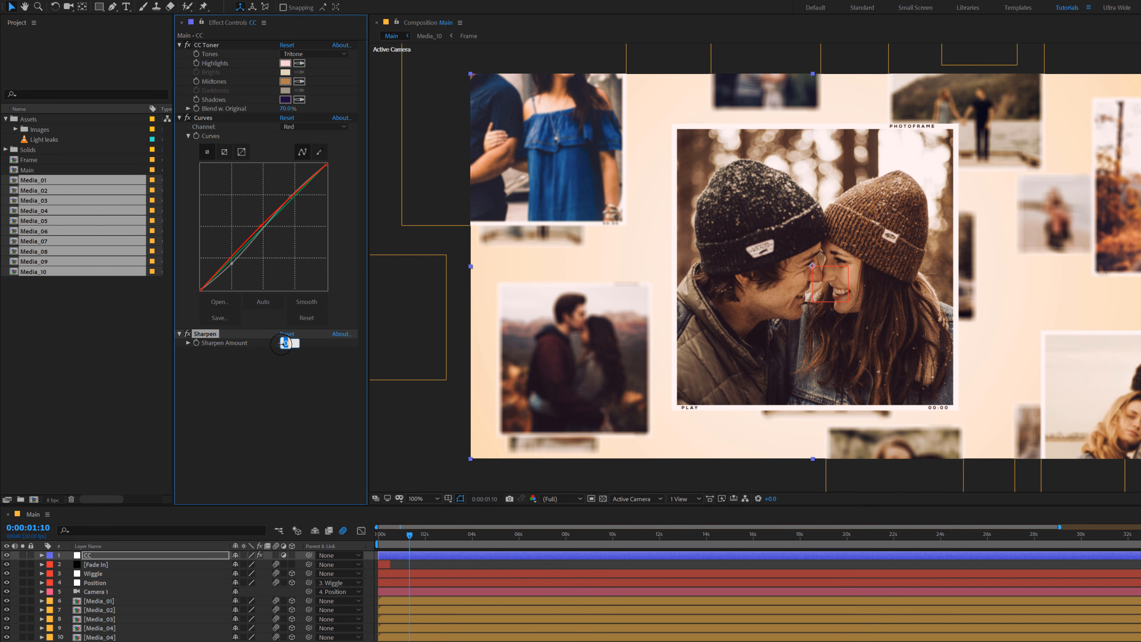
left_click(290, 379)
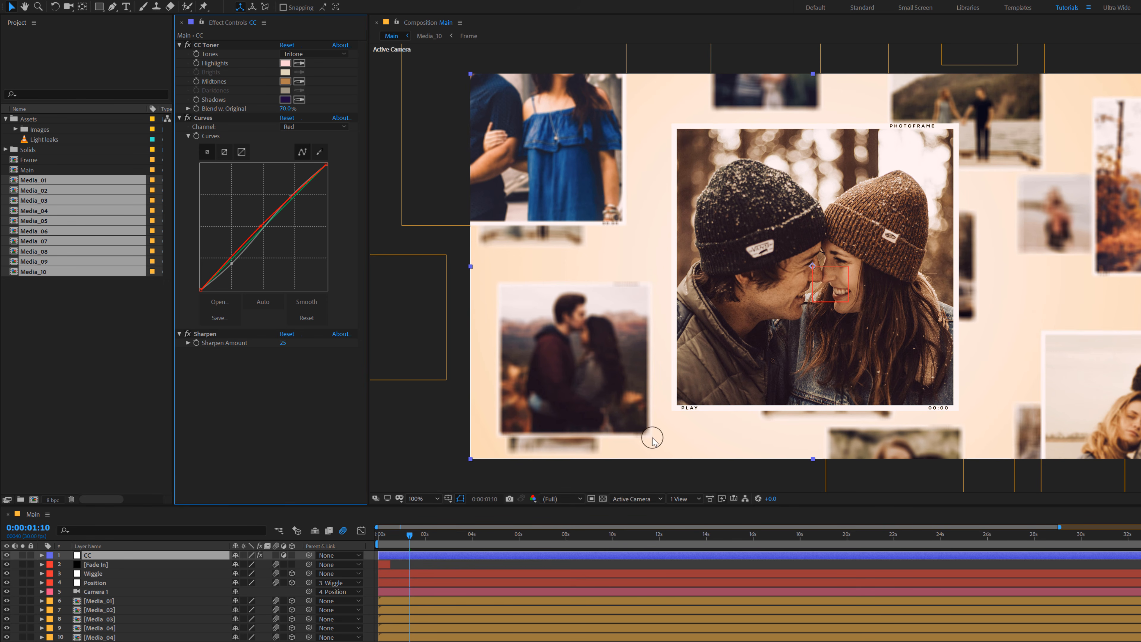
Step: Add the Light leaks footage above all layers in the Main composition and set its blending mode to Screen
left_click_drag(435, 537, 400, 544)
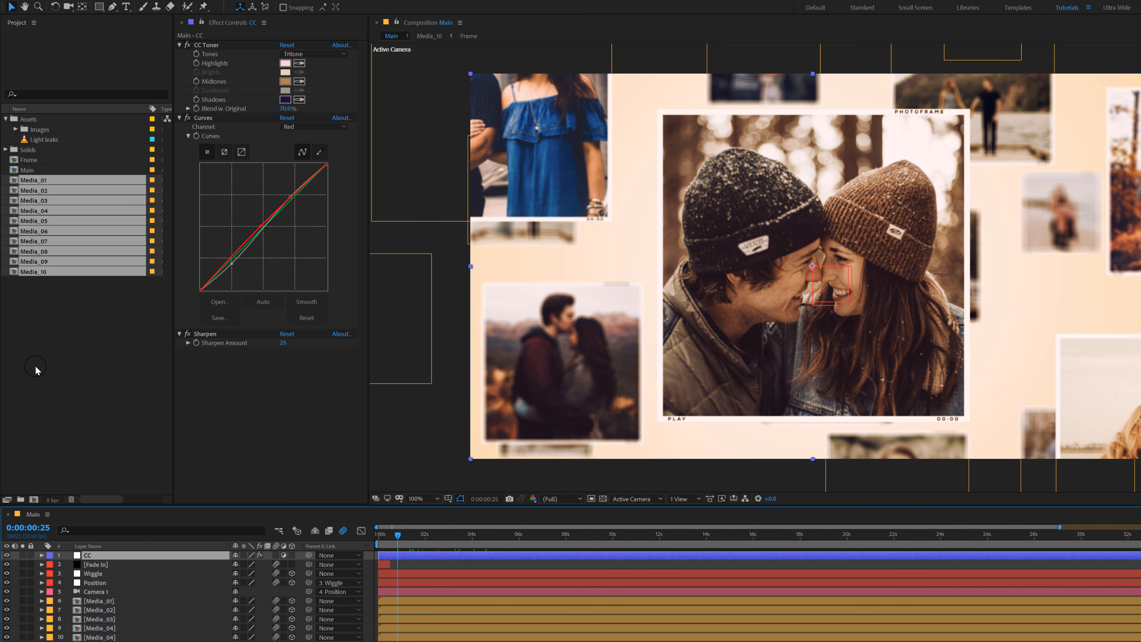
left_click(63, 327)
left_click_drag(44, 139, 118, 554)
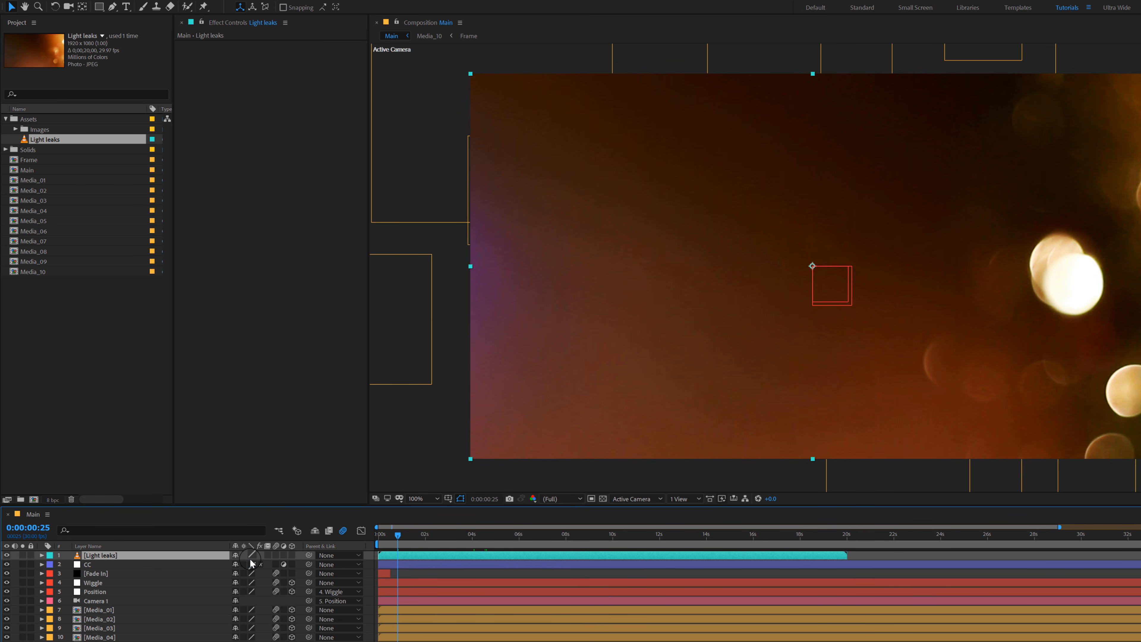
key("F4")
left_click(250, 556)
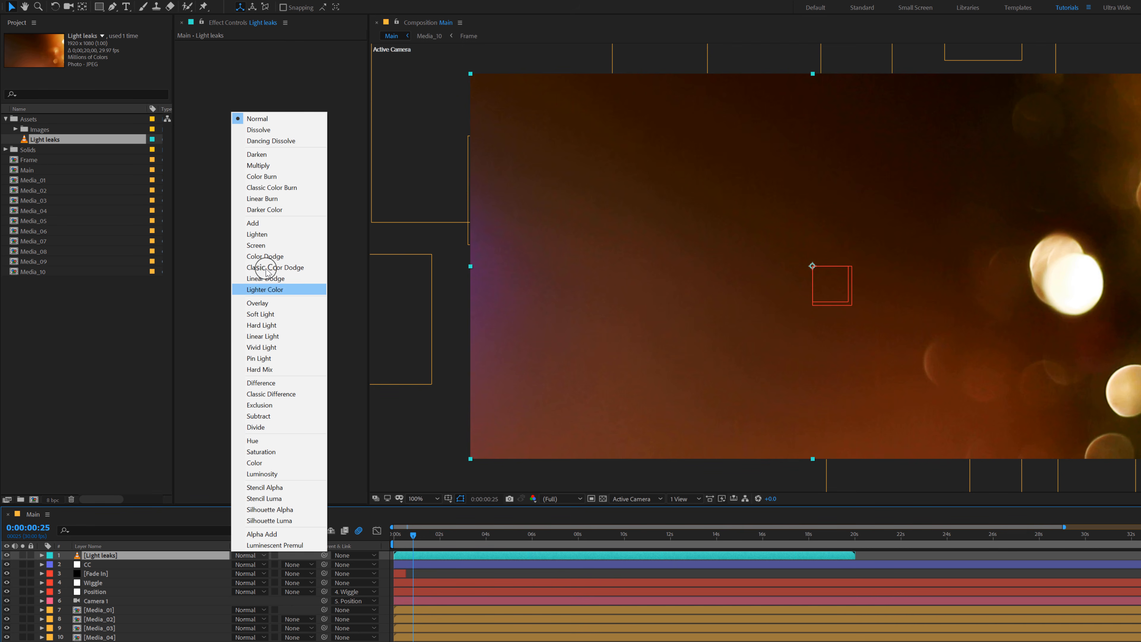
left_click(259, 248)
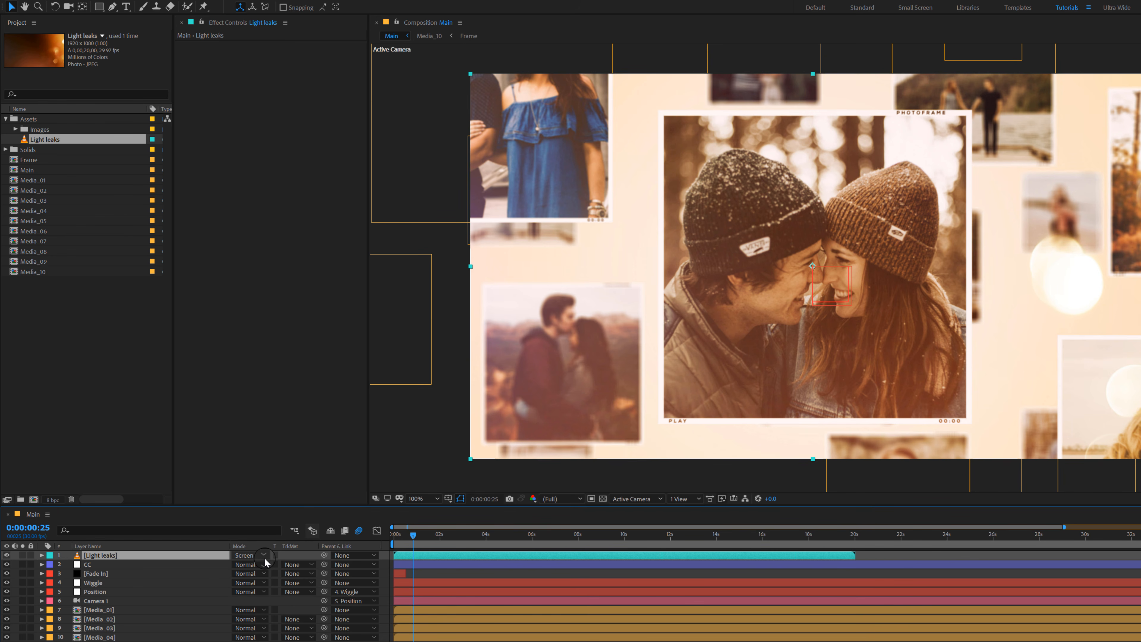
Step: Set the Light leaks layer's opacity to 70%
key("t")
left_click(239, 565)
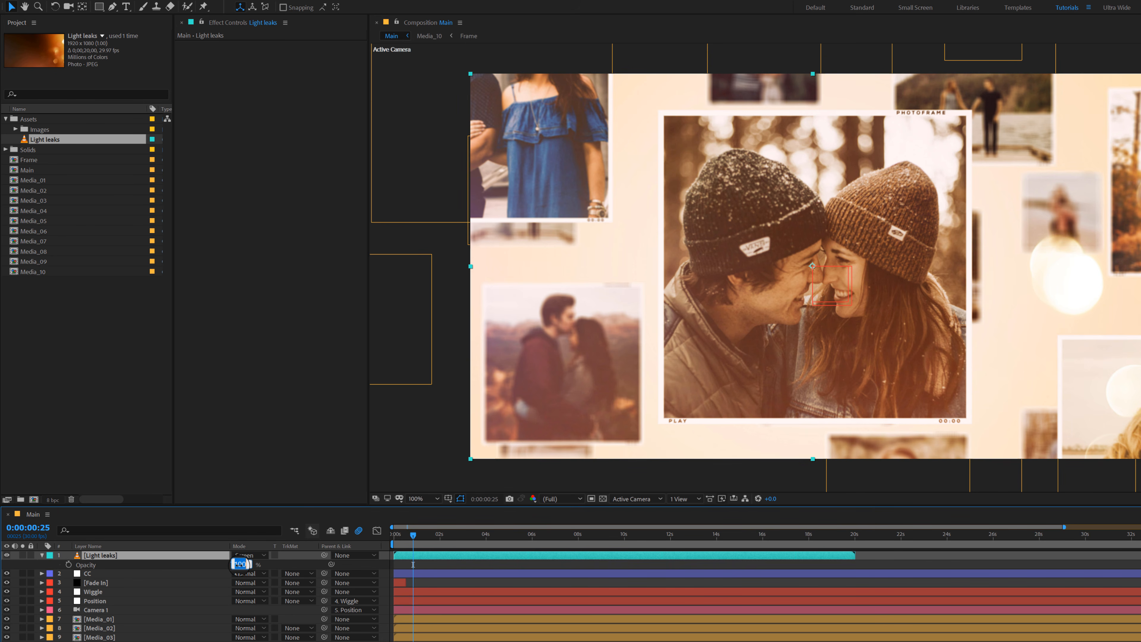
type("70")
key("Return")
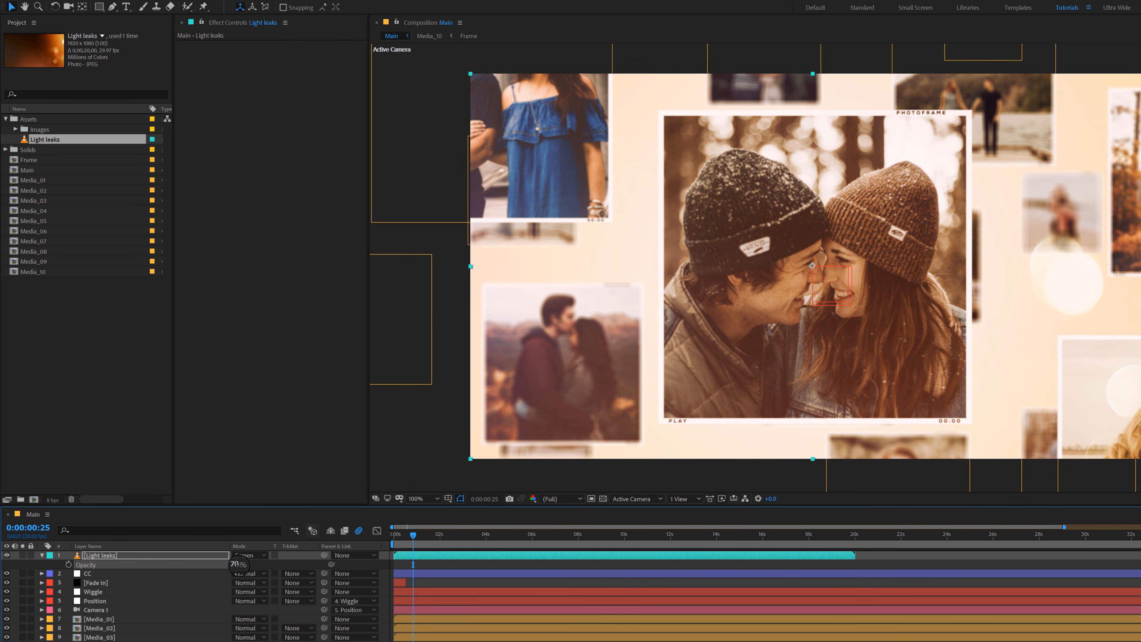
Step: Apply Curves to the Light leaks layer and pull the RGB midtones down to darken it
key("ctrl+space")
type("c")
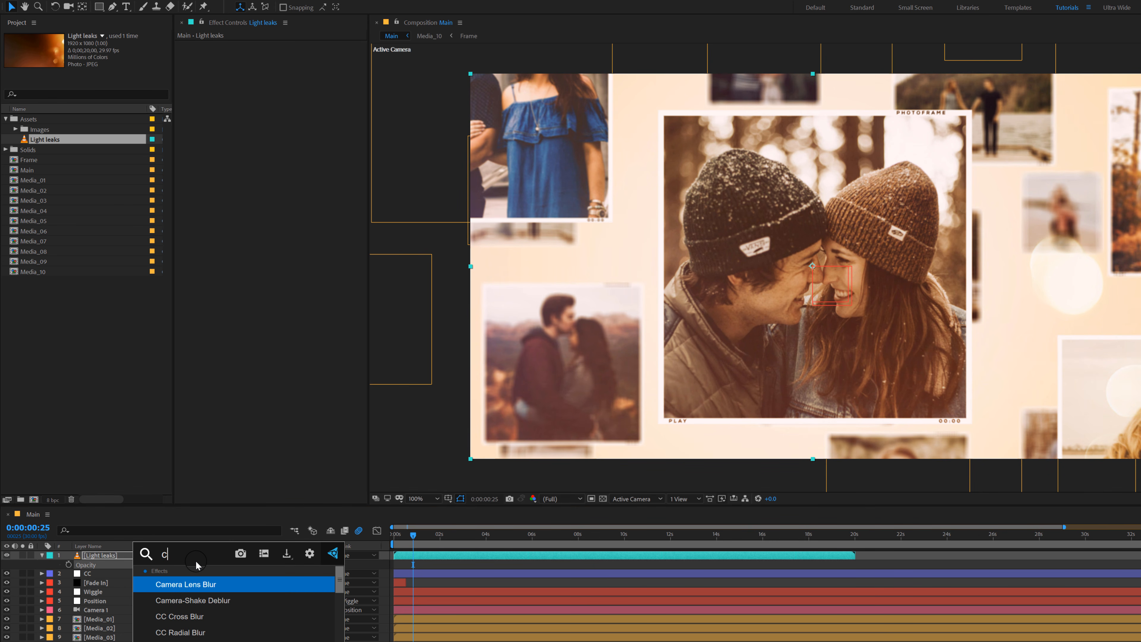
type("urv")
key("Return")
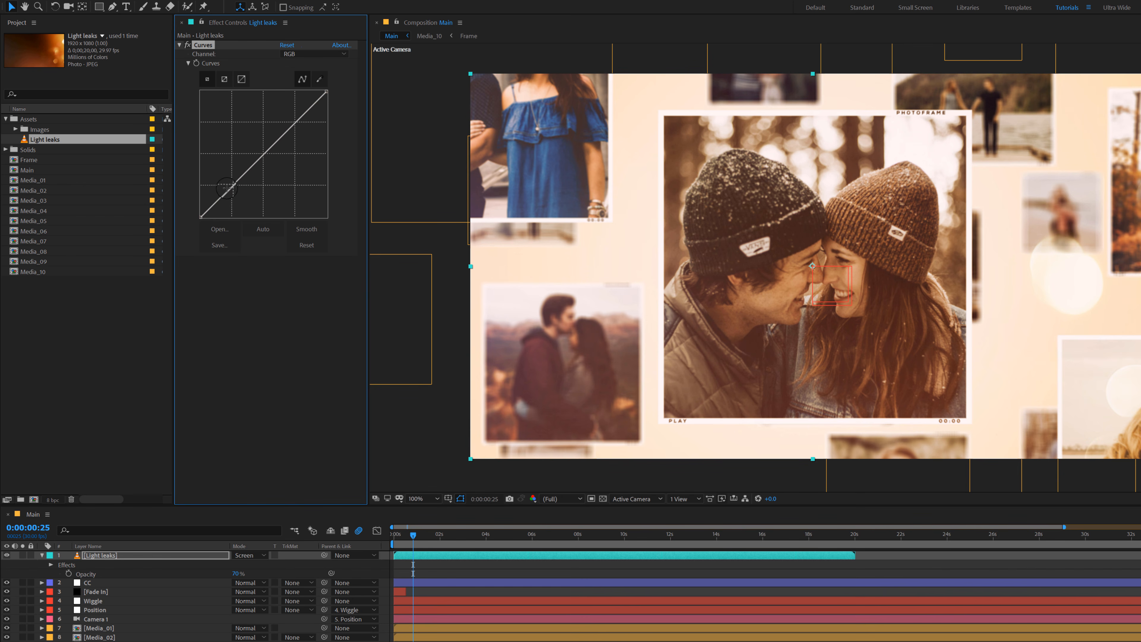
mouse_move(263, 154)
left_mouse_down()
mouse_move(277, 172)
mouse_move(268, 167)
left_mouse_up()
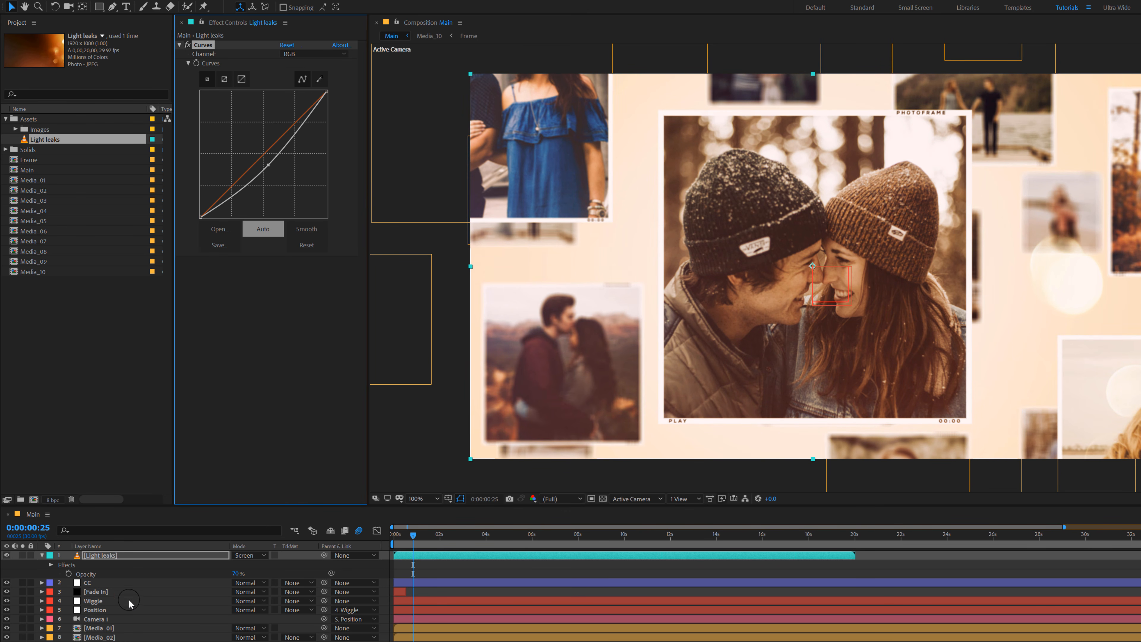
Step: Duplicate the Light leaks layer, rotate the copy 180° and check the result further along the timeline
left_click(109, 556)
key("ctrl+d")
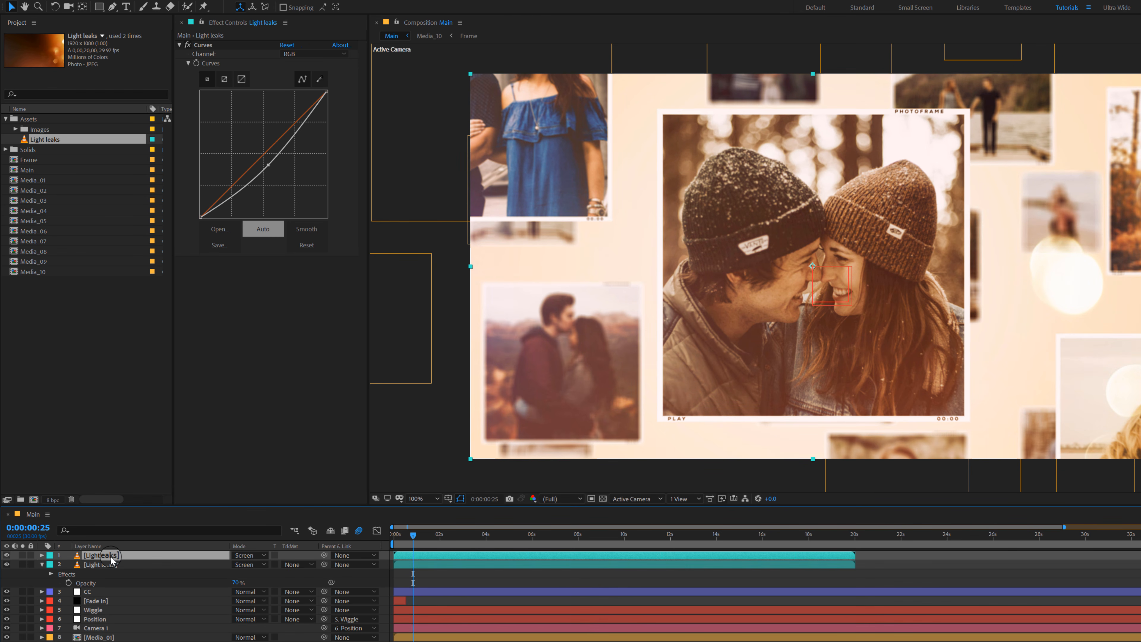
key("r")
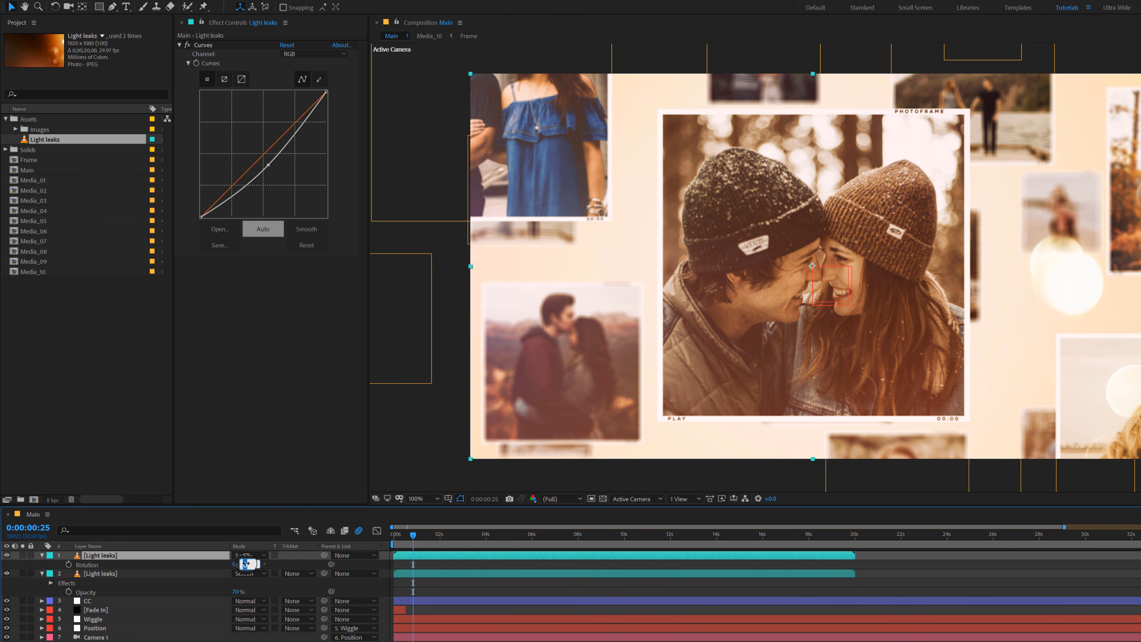
left_click(464, 535)
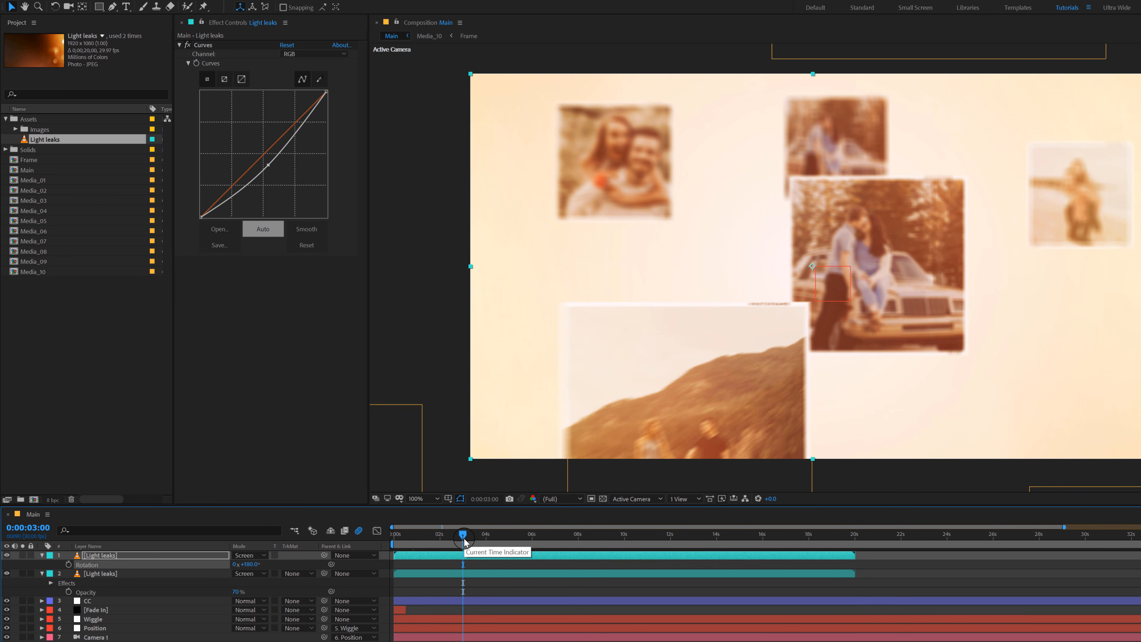
left_click_drag(463, 537, 512, 540)
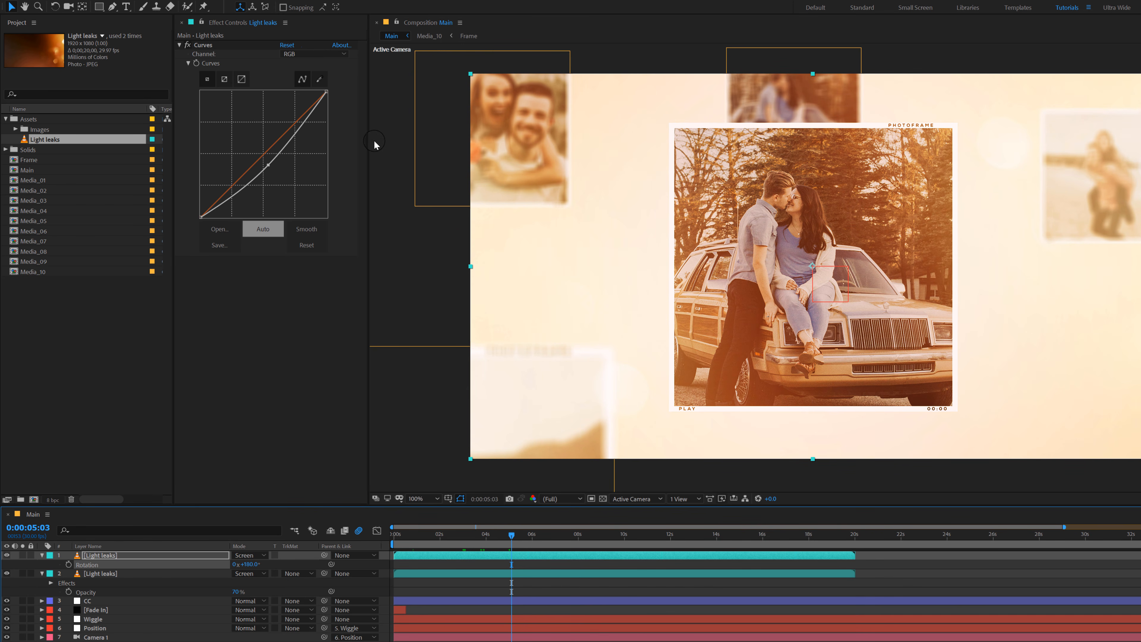
Step: Set CC Toner's Blend w. Original on the CC layer to 80% and check an earlier frame
left_click(86, 571)
left_click(88, 601)
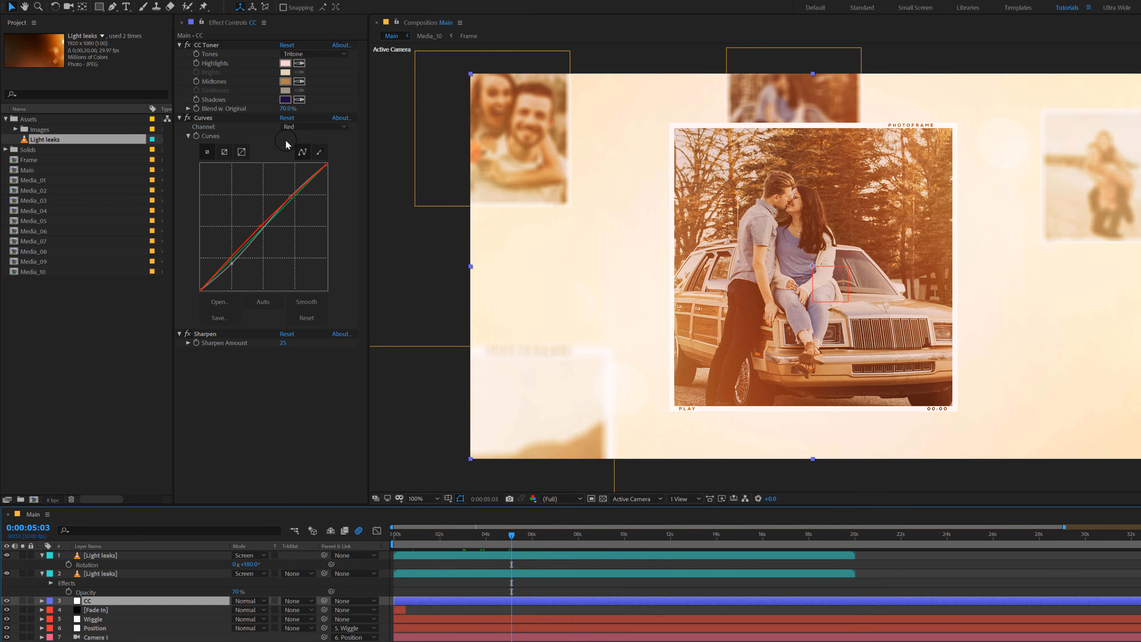
left_click(286, 110)
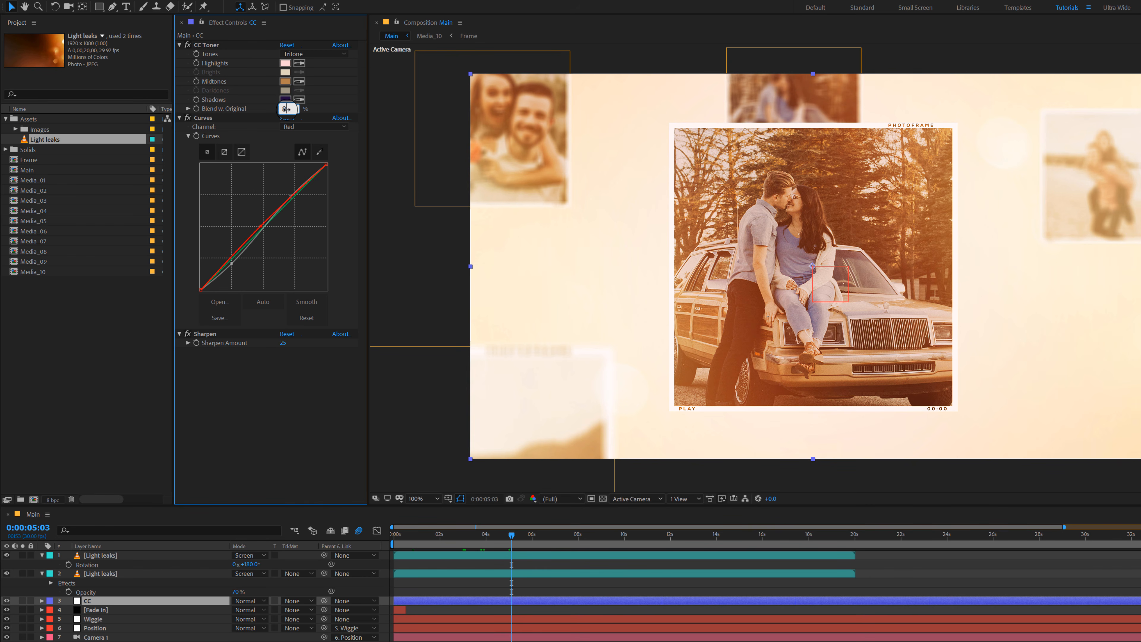
key("Return")
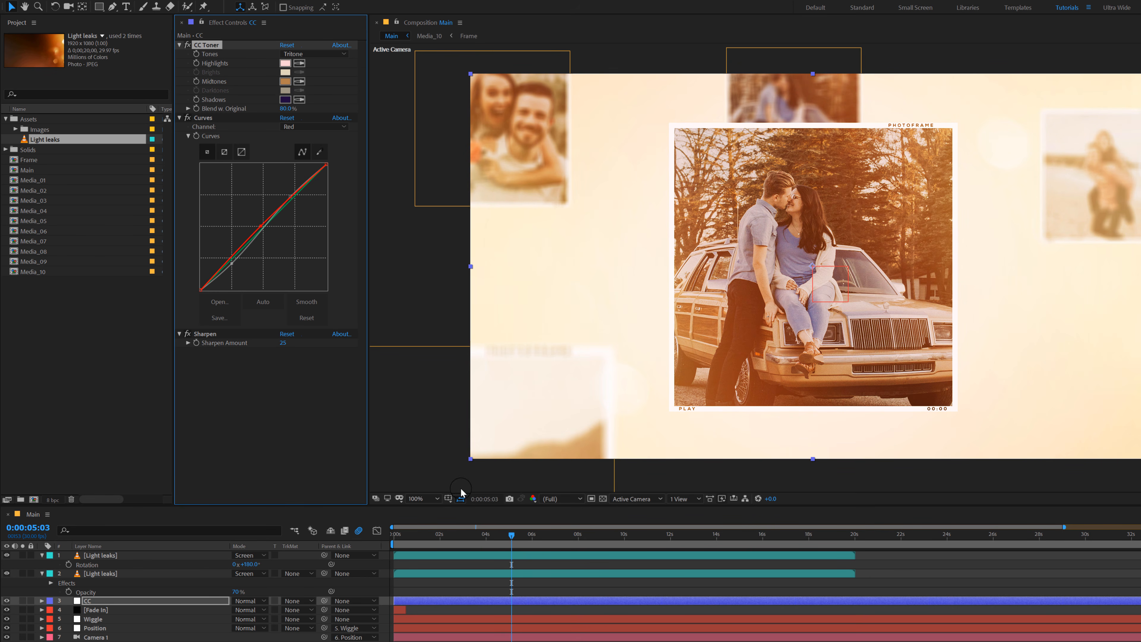
left_click(468, 536)
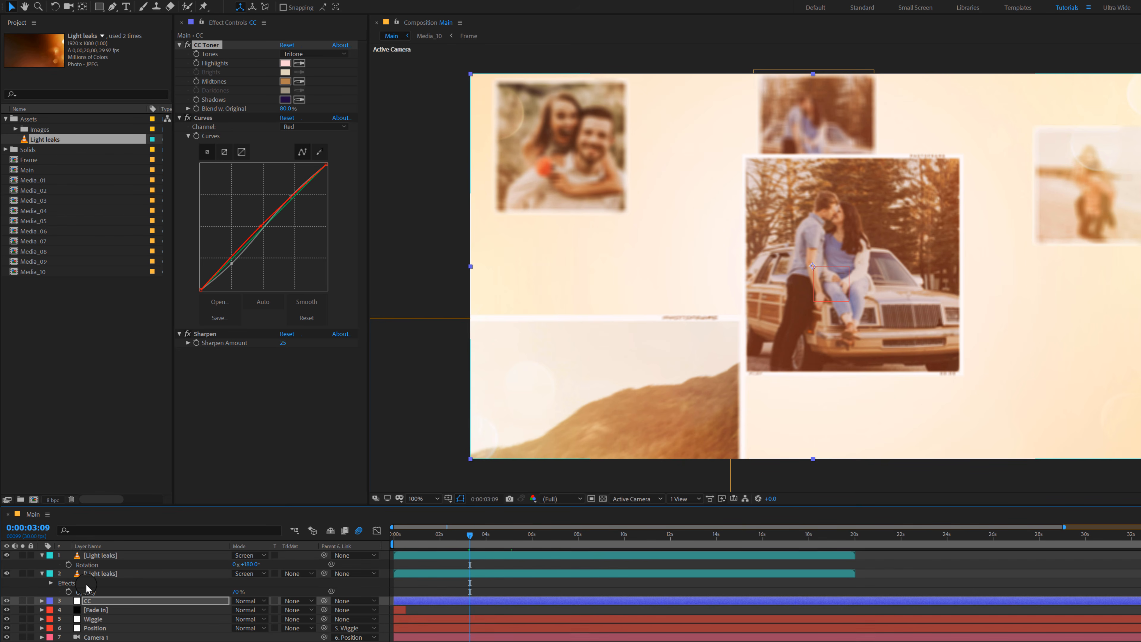
Step: Set the opacity of both Light leaks layers to 50% and preview the animation
left_click(99, 575)
left_click(101, 556, "ctrl")
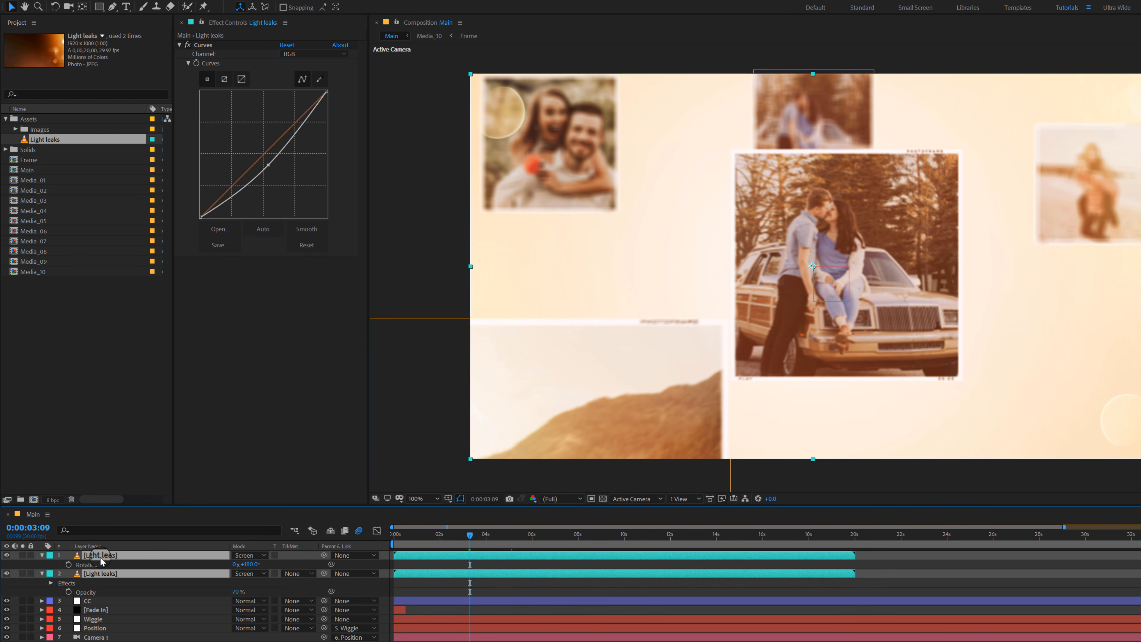
key("u")
key("t")
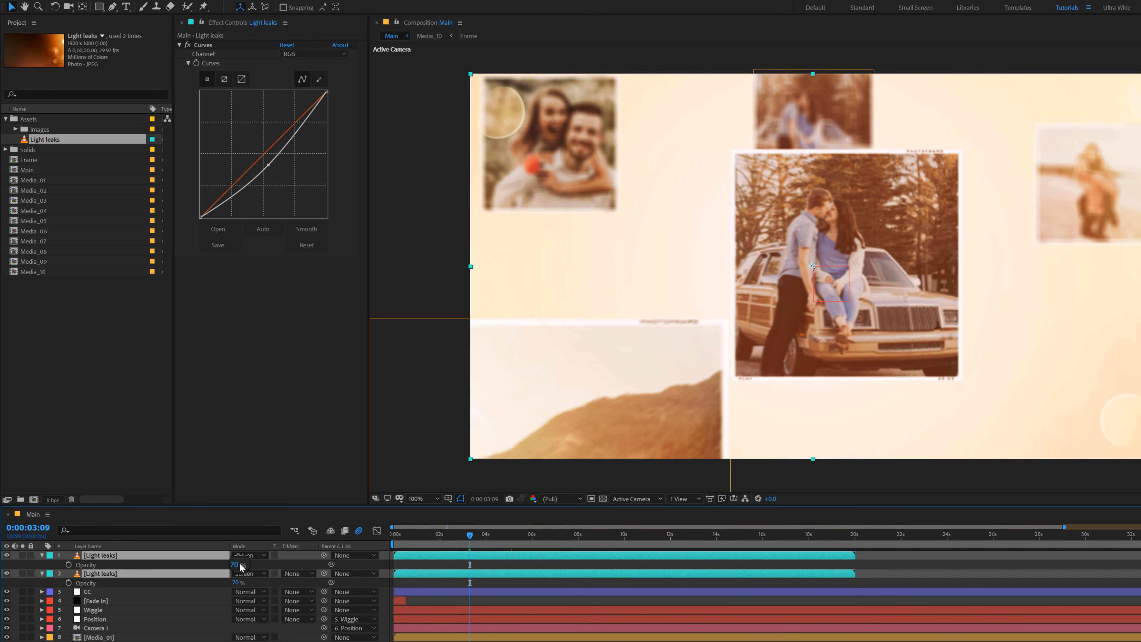
left_click(239, 565)
type("50")
key("Return")
key("space")
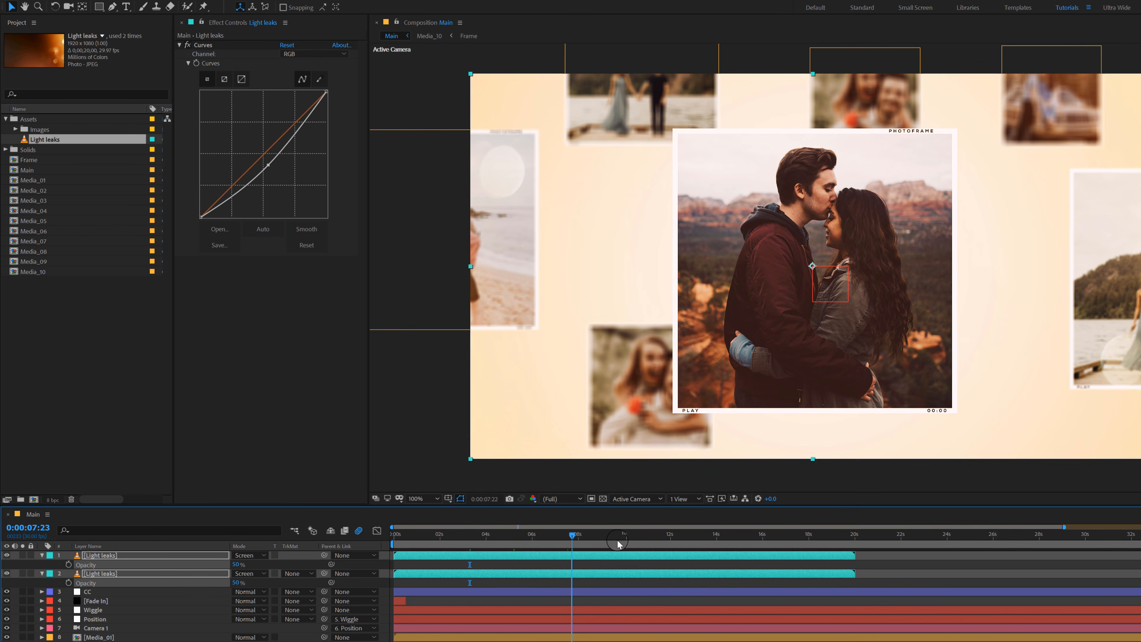
left_click_drag(618, 543, 632, 544)
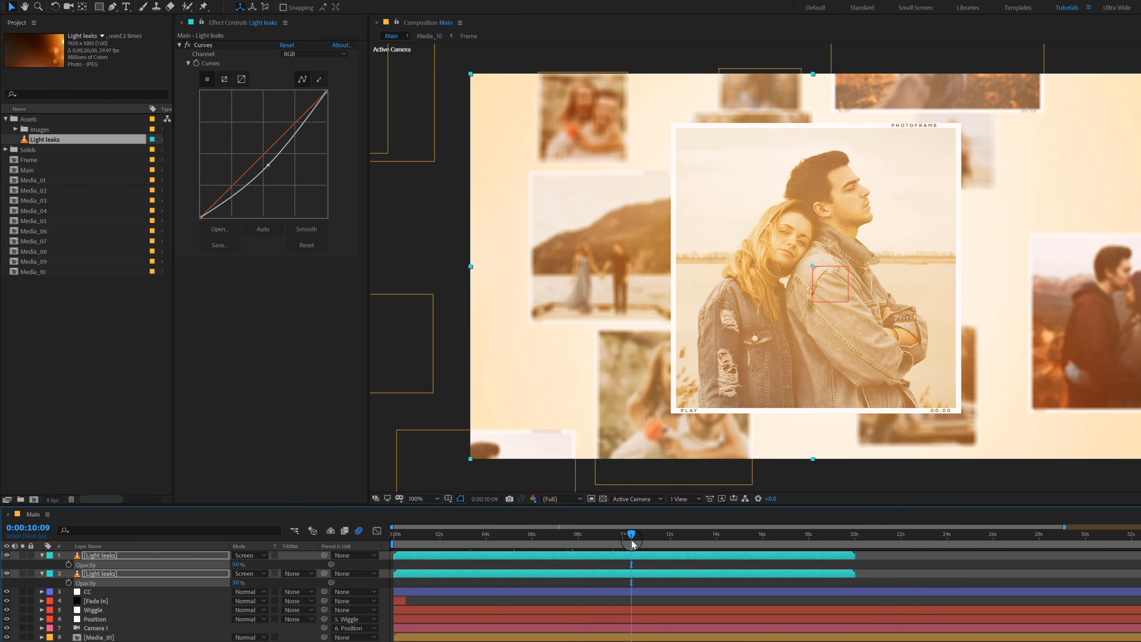